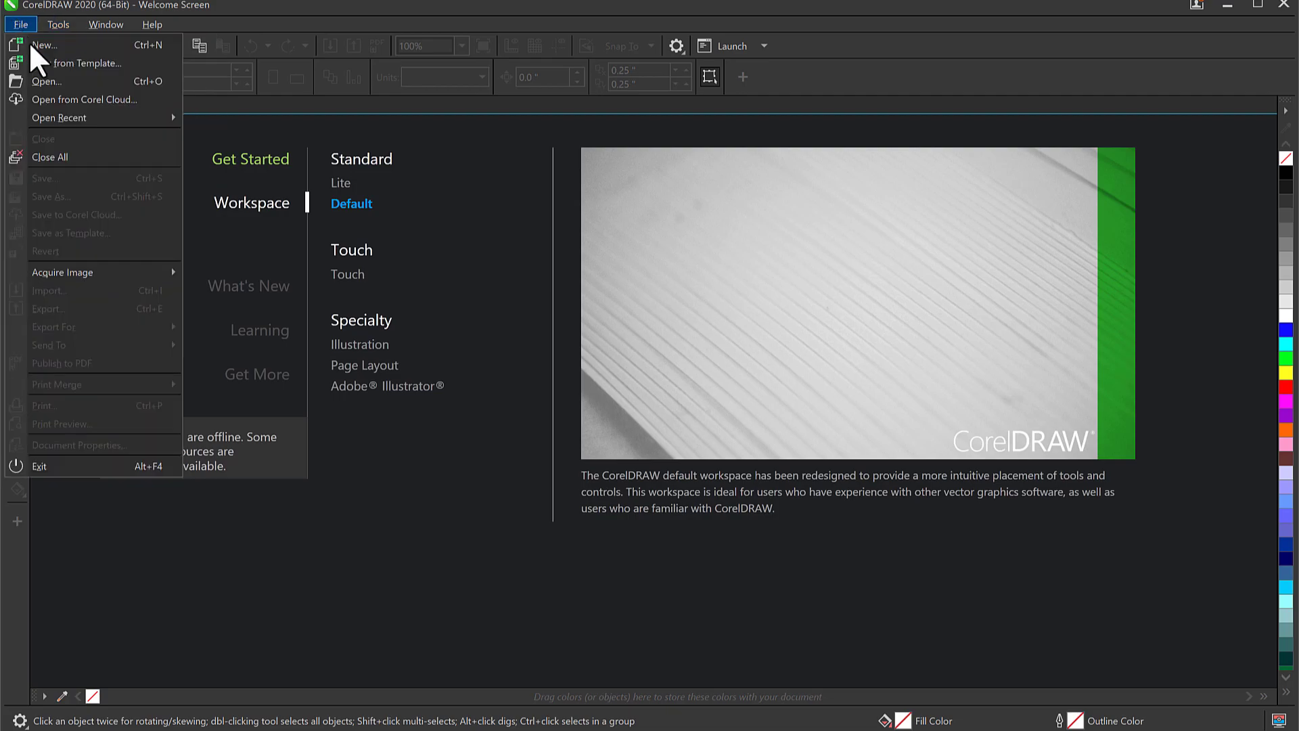
Step: Create a new document named TOUR FLYER with a 5 by 5 inch page, RGB color and 300 dpi resolution
{"action": "left_click", "coordinate": [27, 43]}
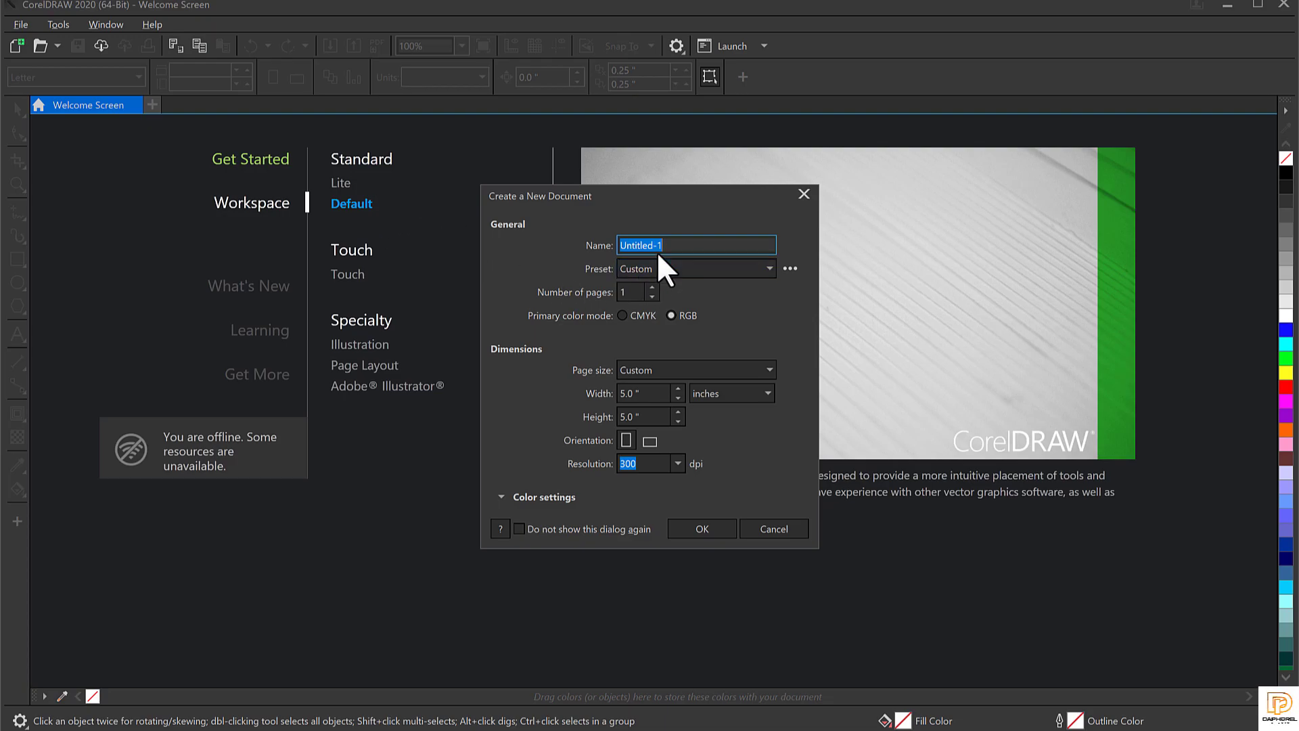
{"action": "left_click_drag", "start_coordinate": [679, 249], "coordinate": [578, 256]}
{"action": "type", "text": "TOUR FLYER"}
{"action": "left_click", "coordinate": [657, 398]}
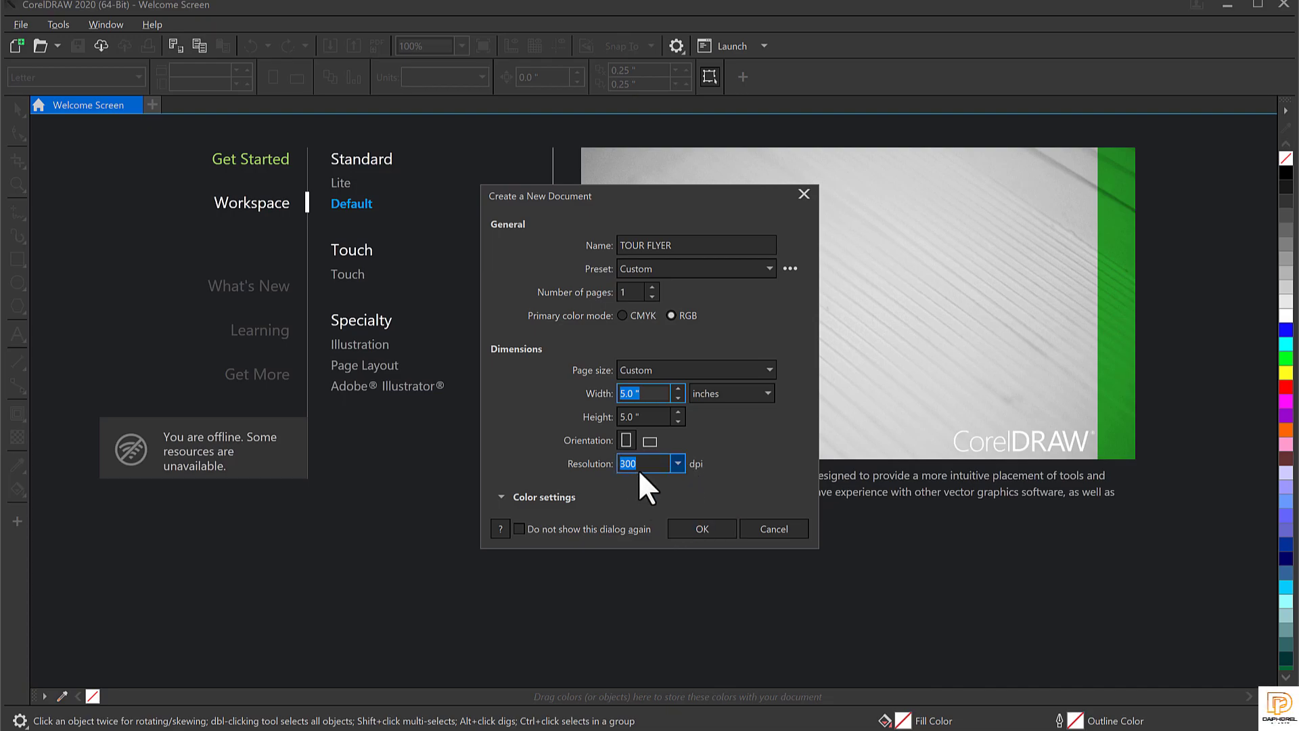
{"action": "left_click", "coordinate": [701, 528]}
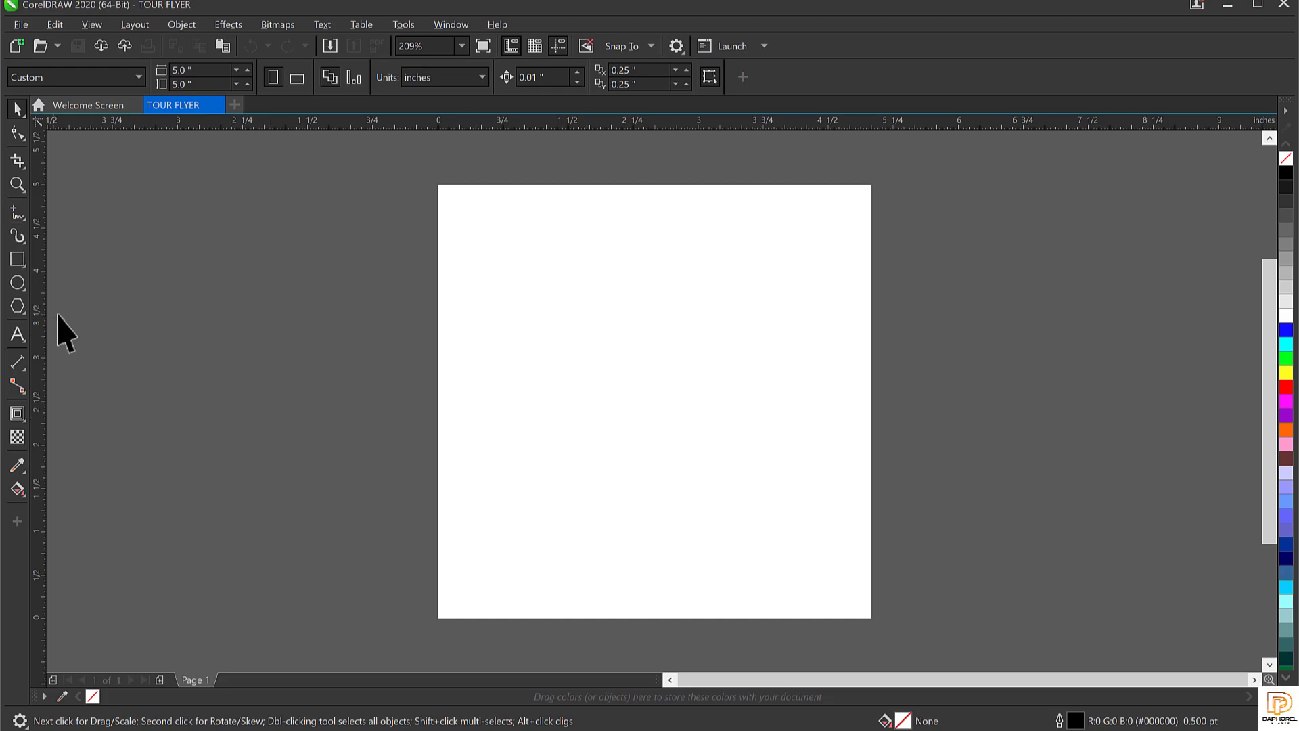
{"action": "left_click", "coordinate": [17, 259]}
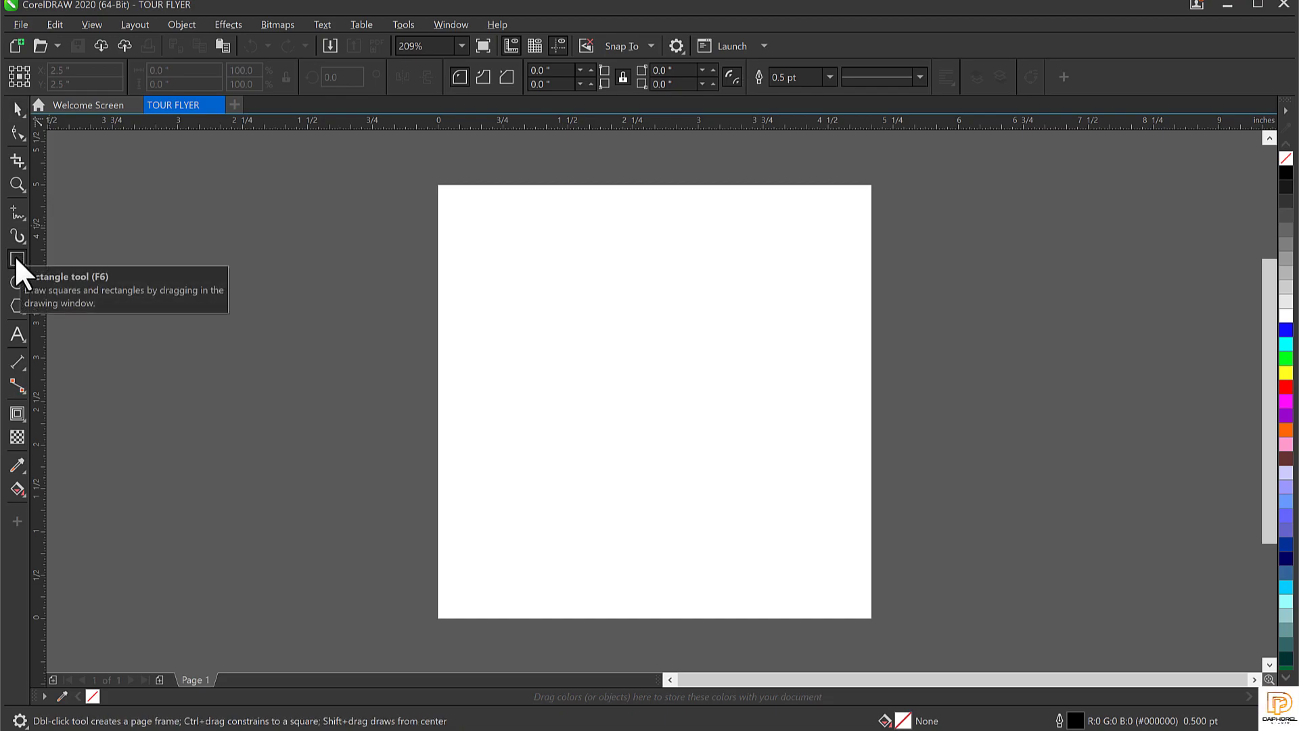
{"action": "double_click", "coordinate": [16, 260]}
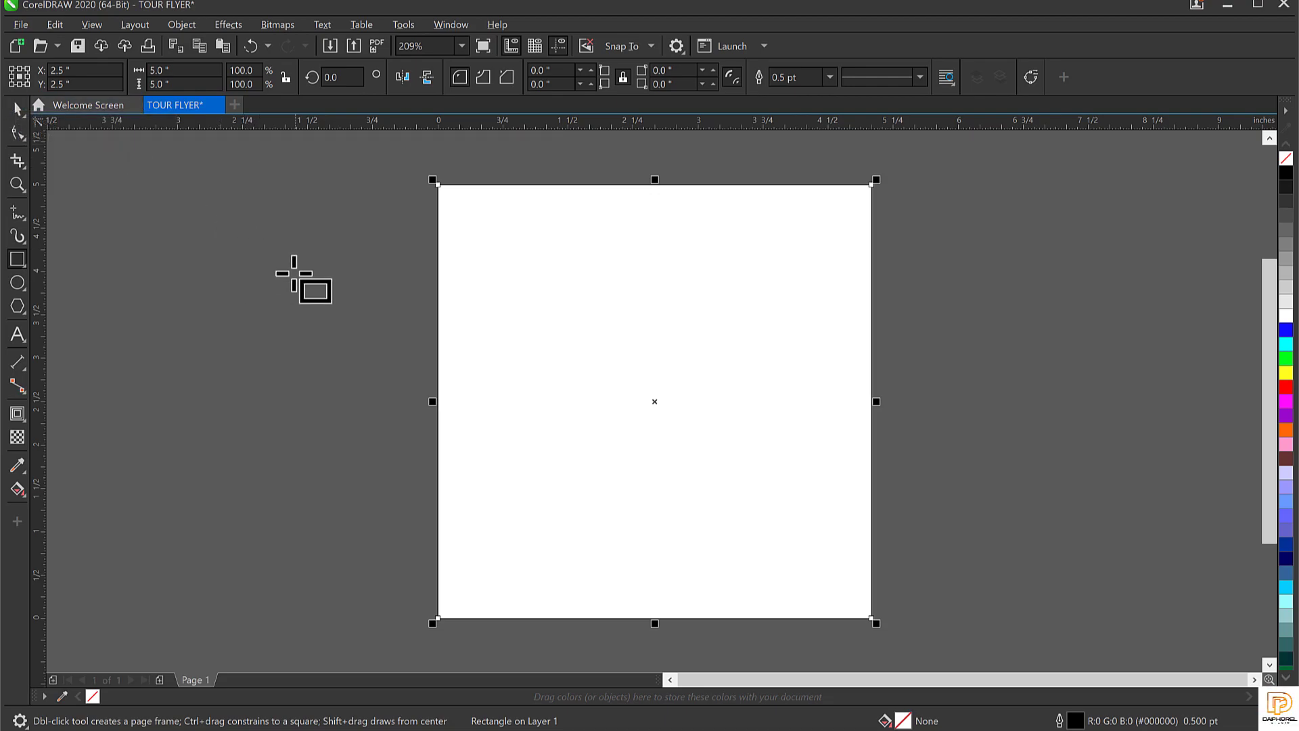
{"action": "key", "text": "Delete"}
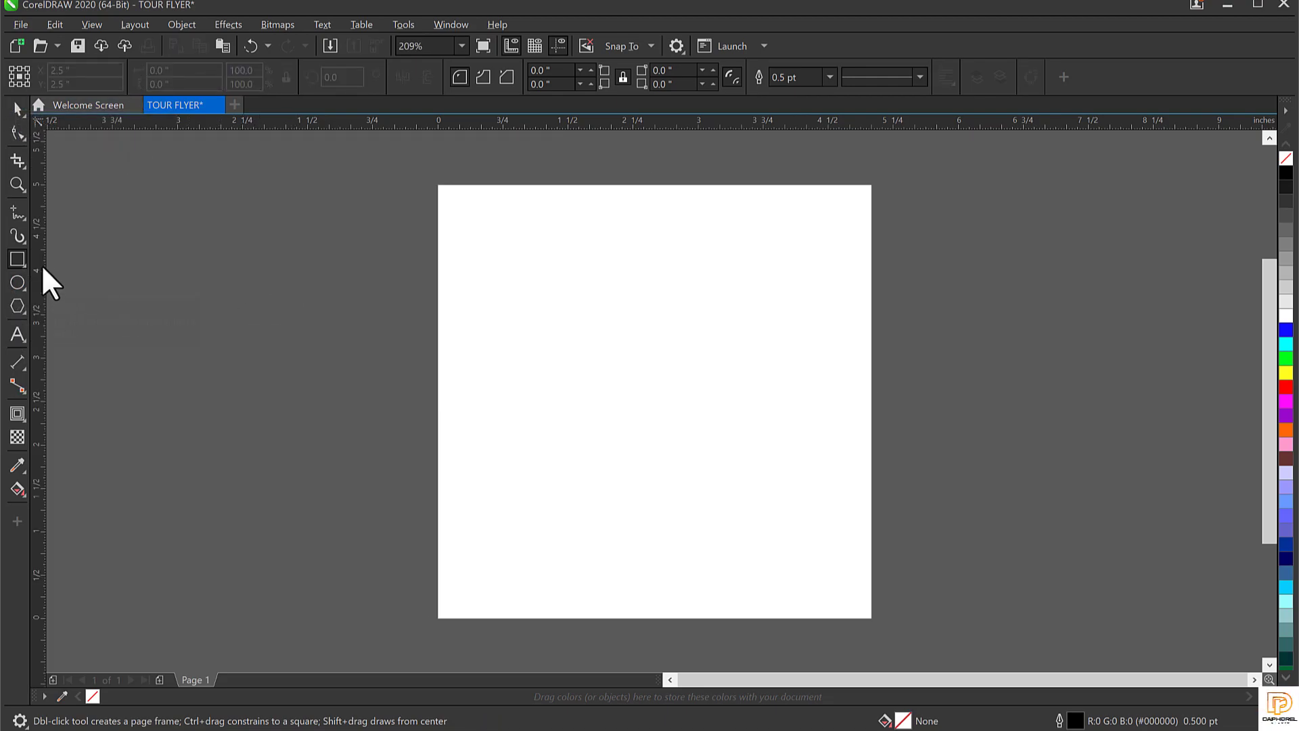
{"action": "double_click", "coordinate": [16, 259]}
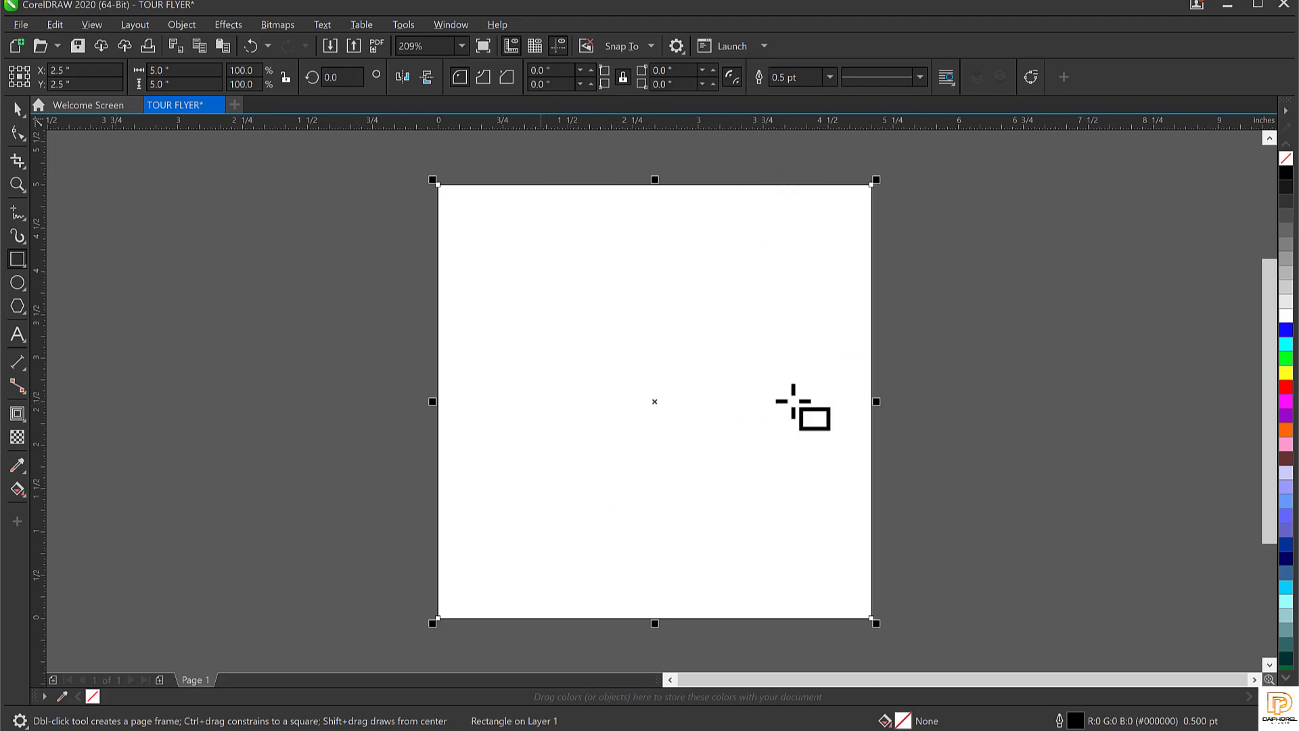
{"action": "key", "text": "Delete"}
Step: Draw a rectangle over the page and set its width and height to 5 inches each
{"action": "left_click_drag", "start_coordinate": [325, 175], "coordinate": [746, 550]}
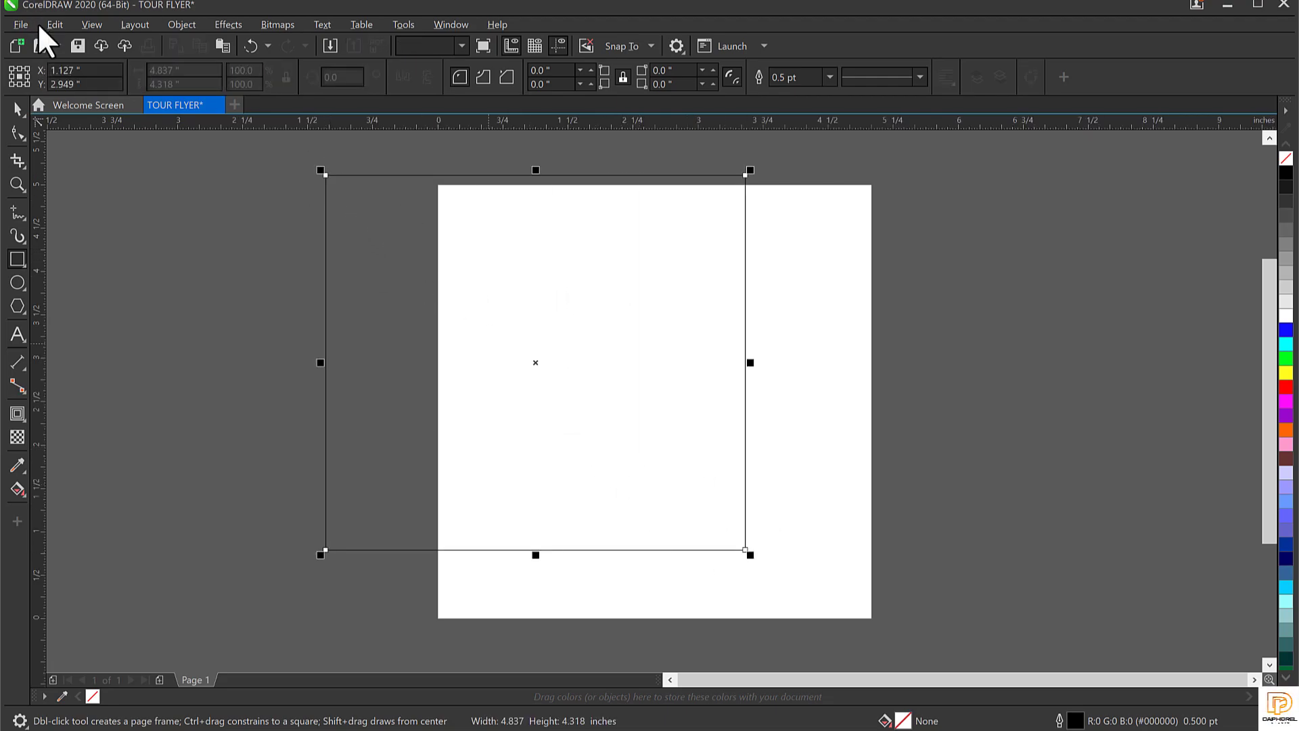
{"action": "left_click", "coordinate": [191, 67]}
{"action": "type", "text": "5"}
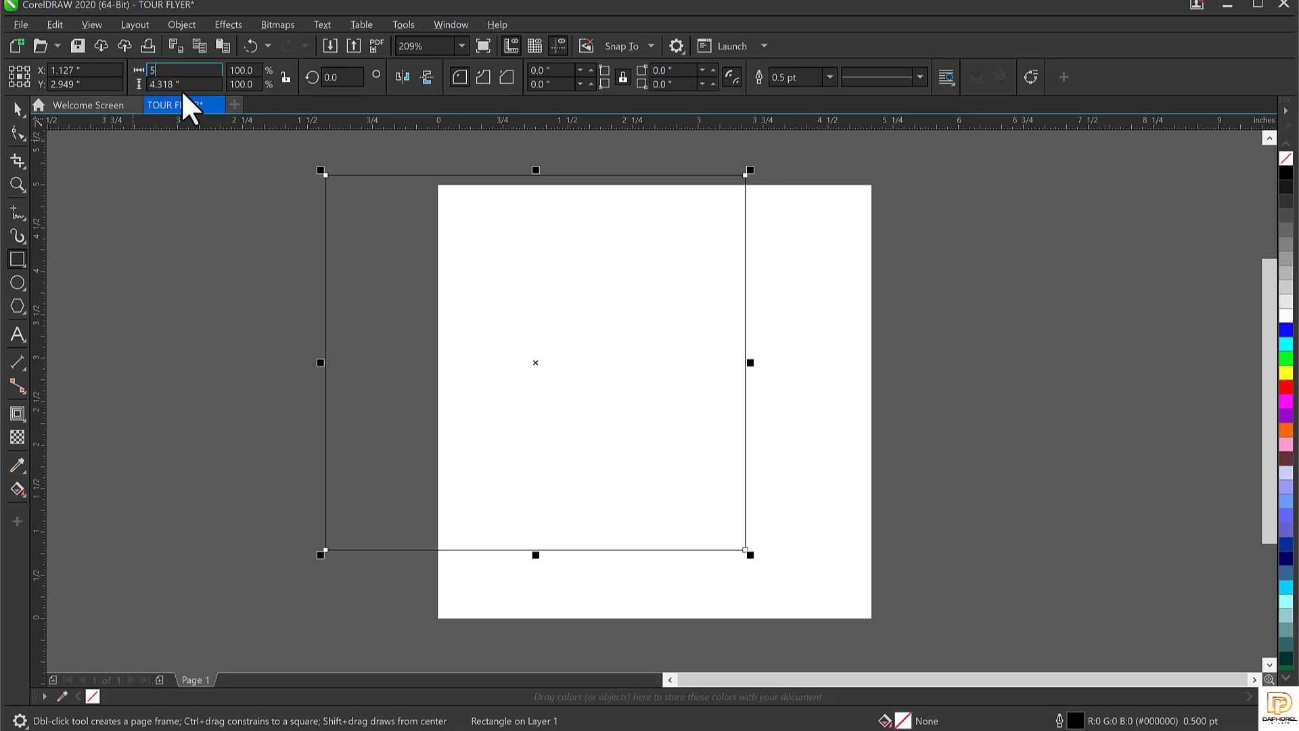
{"action": "key", "text": "Tab"}
{"action": "type", "text": "5"}
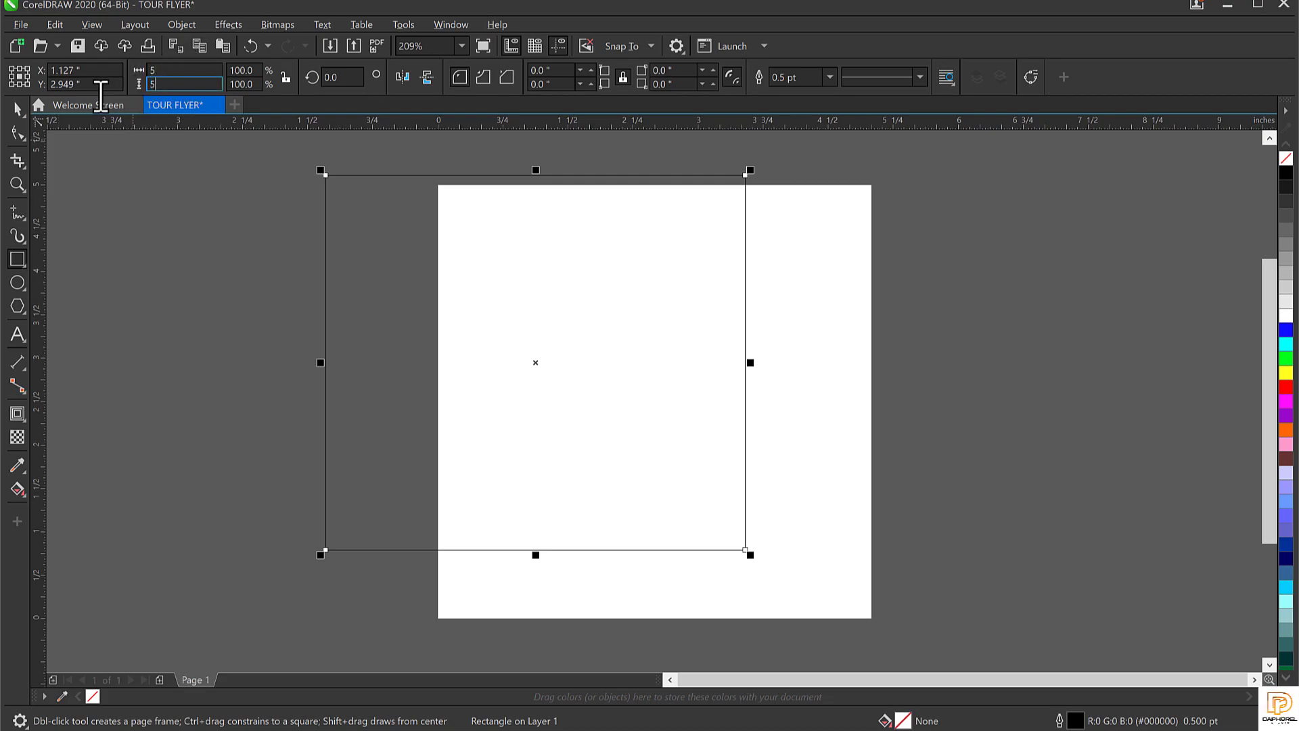
{"action": "key", "text": "Return"}
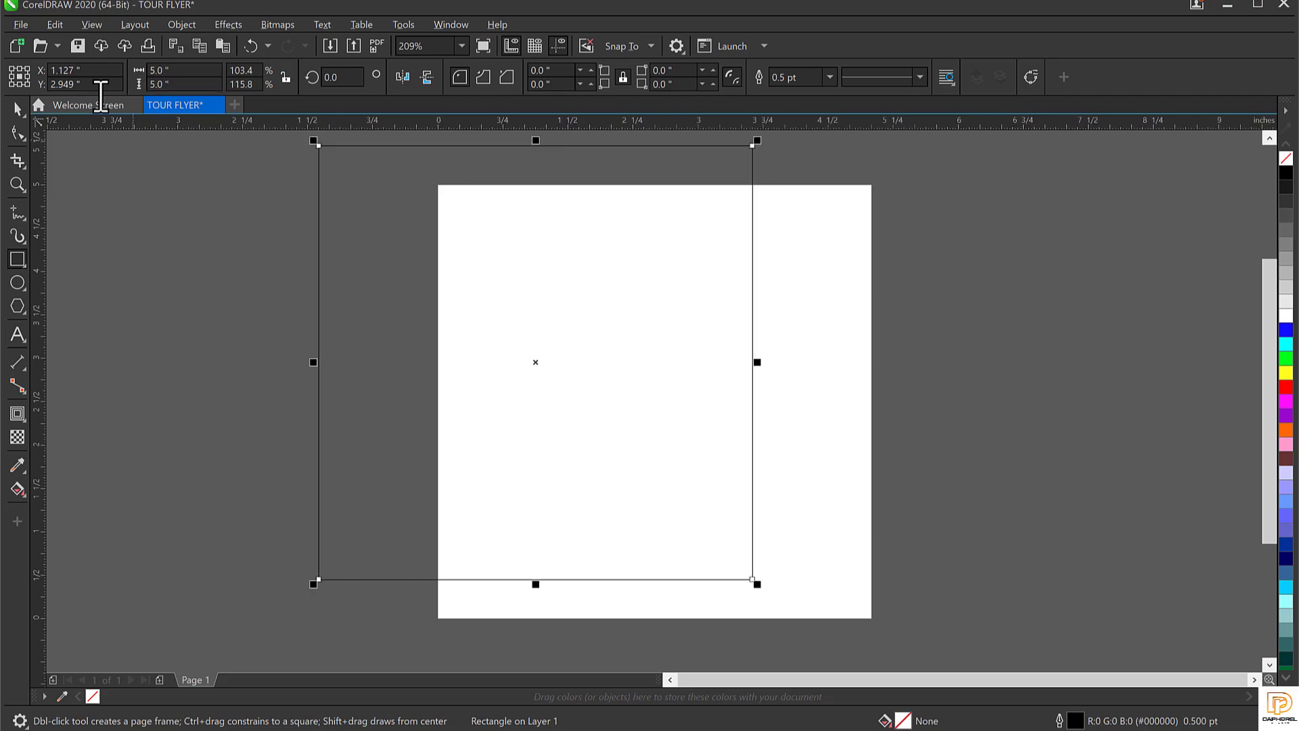
Step: Center the 5-inch rectangle on the page and fill it with white
{"action": "key", "text": "p"}
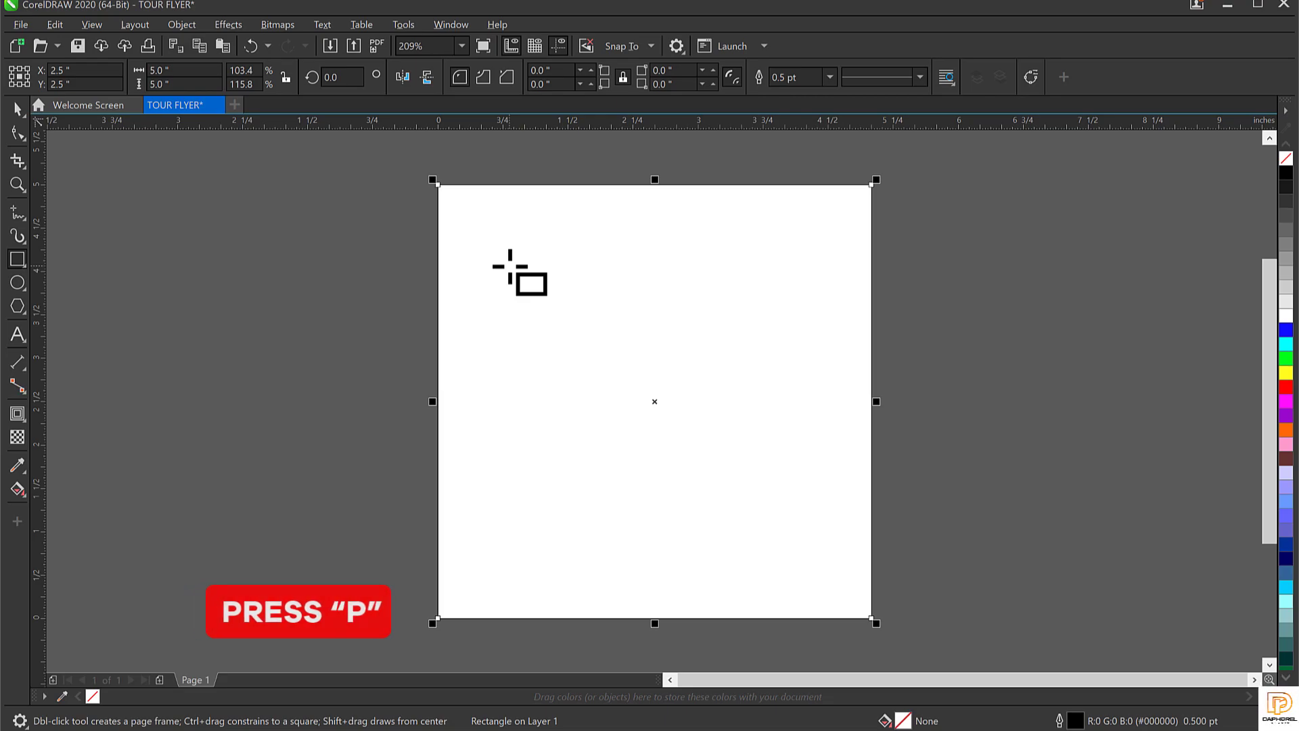
{"action": "key", "text": "p"}
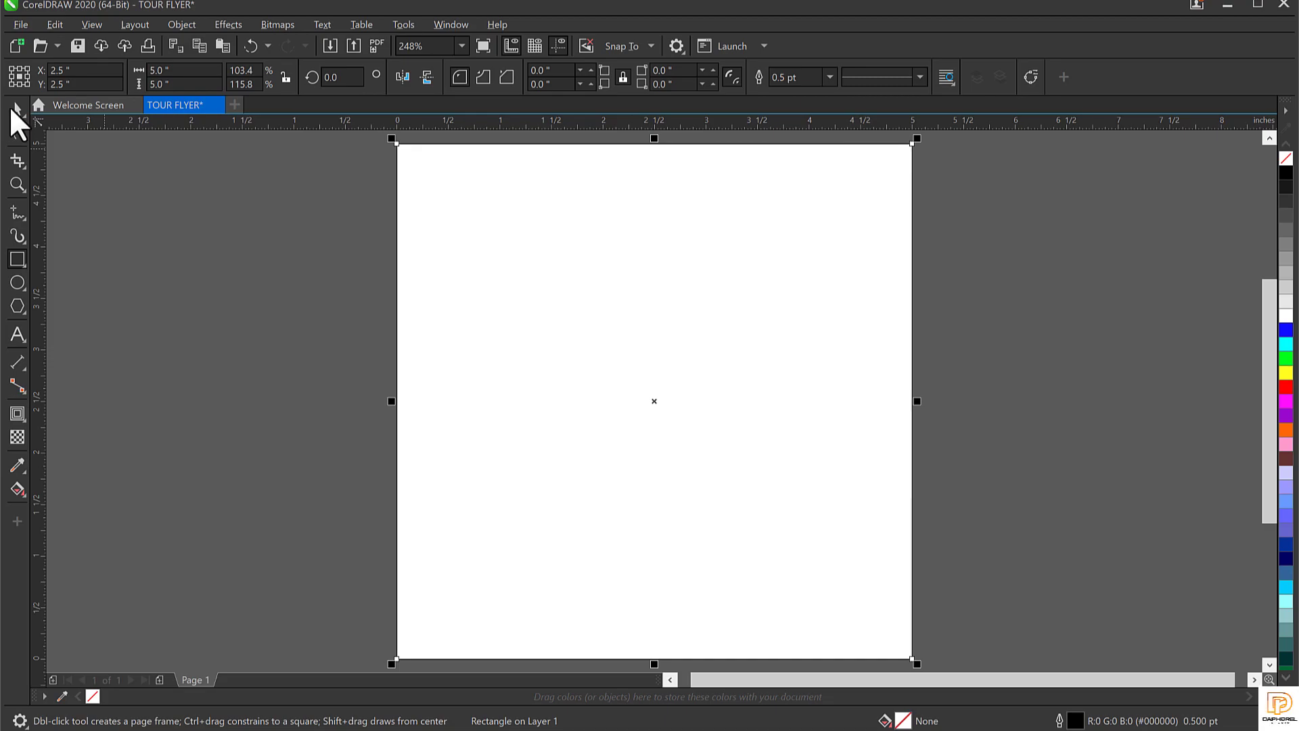
{"action": "left_click", "coordinate": [17, 109]}
{"action": "left_click", "coordinate": [198, 264]}
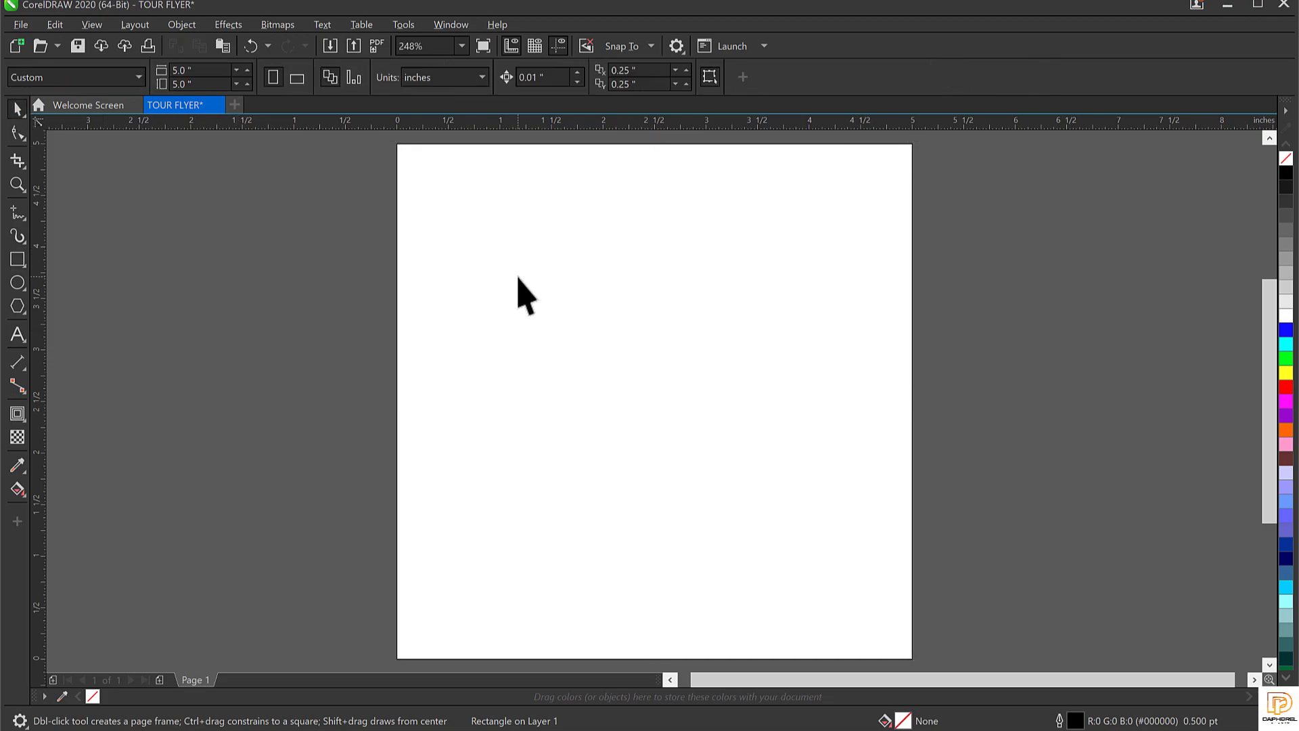
{"action": "left_click", "coordinate": [772, 219]}
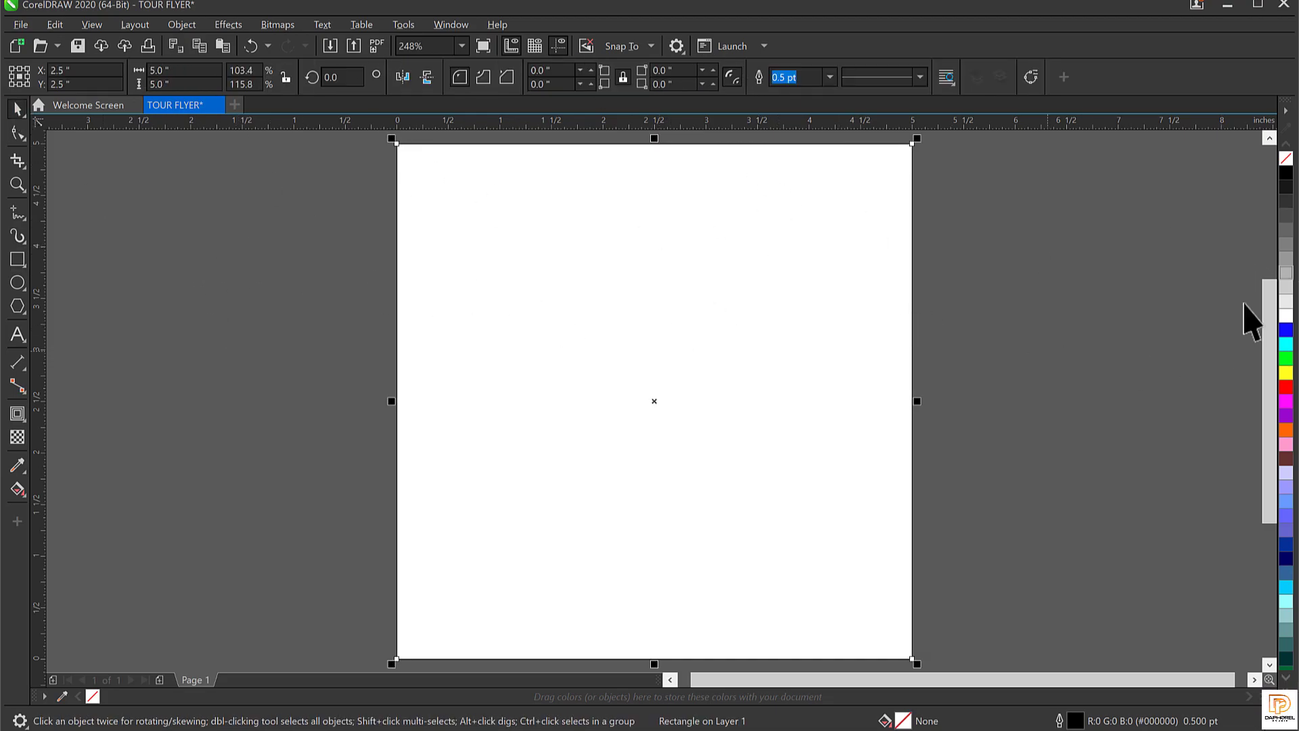
{"action": "left_click", "coordinate": [1286, 317]}
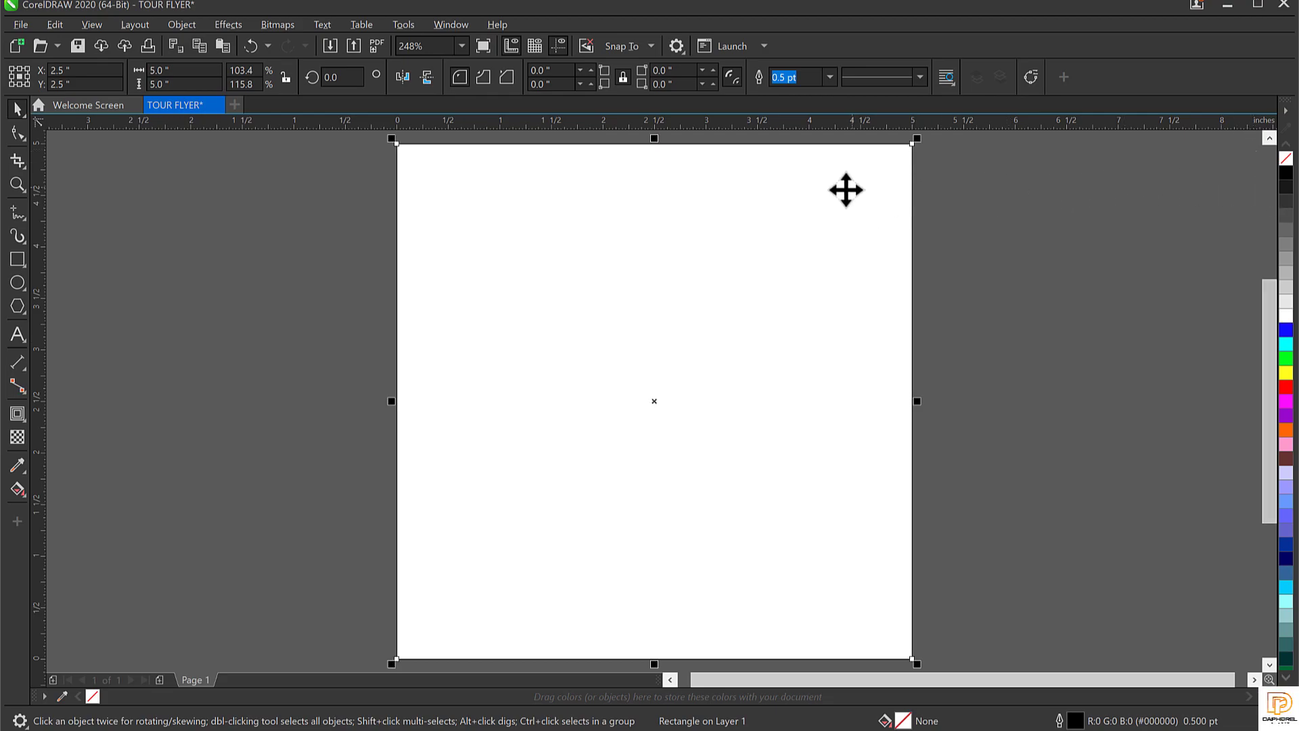
{"action": "left_click_drag", "start_coordinate": [891, 203], "coordinate": [930, 199]}
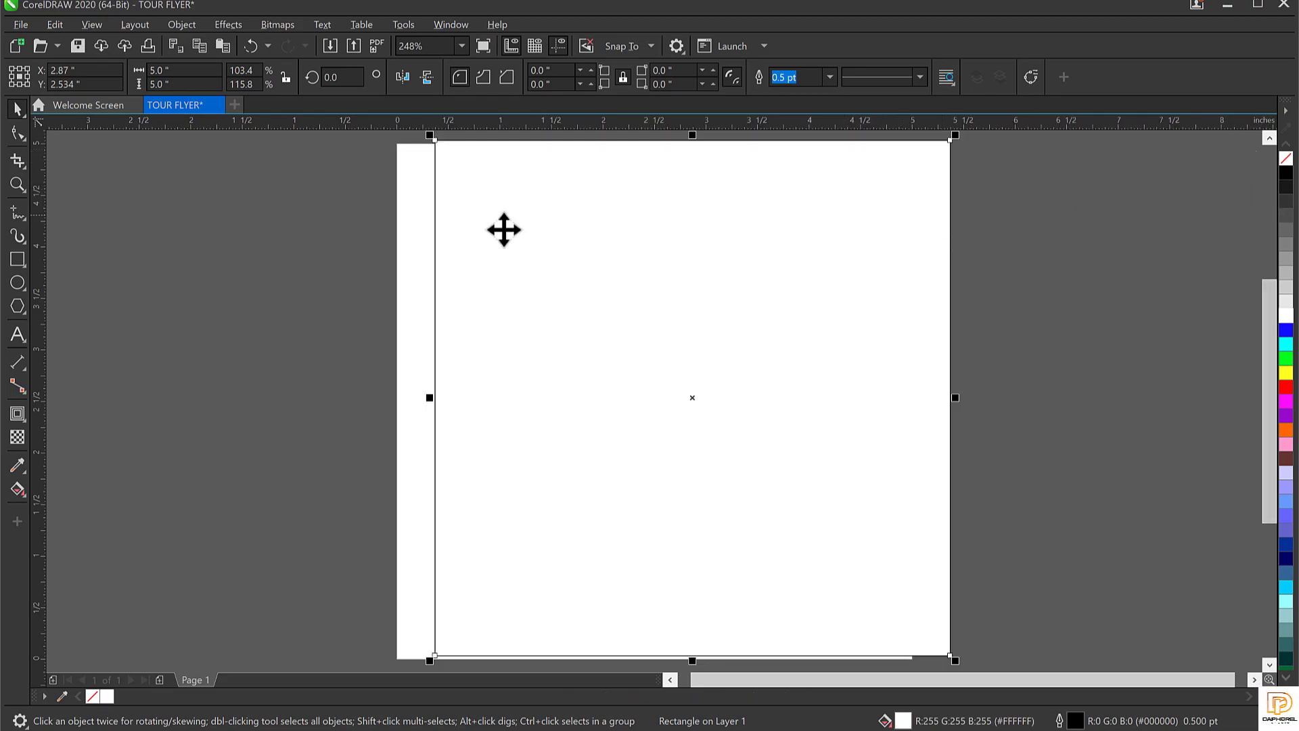
{"action": "scroll", "coordinate": [450, 225], "scroll_direction": "up", "scroll_amount": 5}
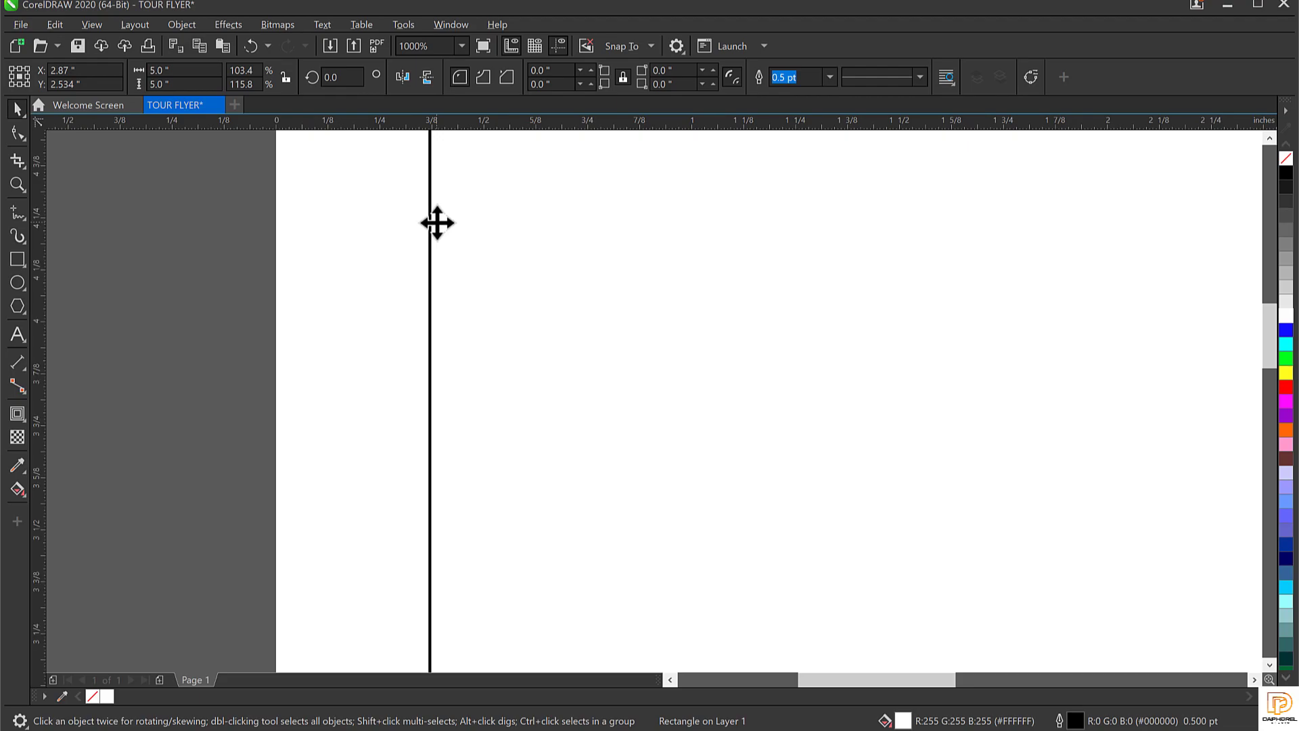
{"action": "key", "text": "ctrl+z"}
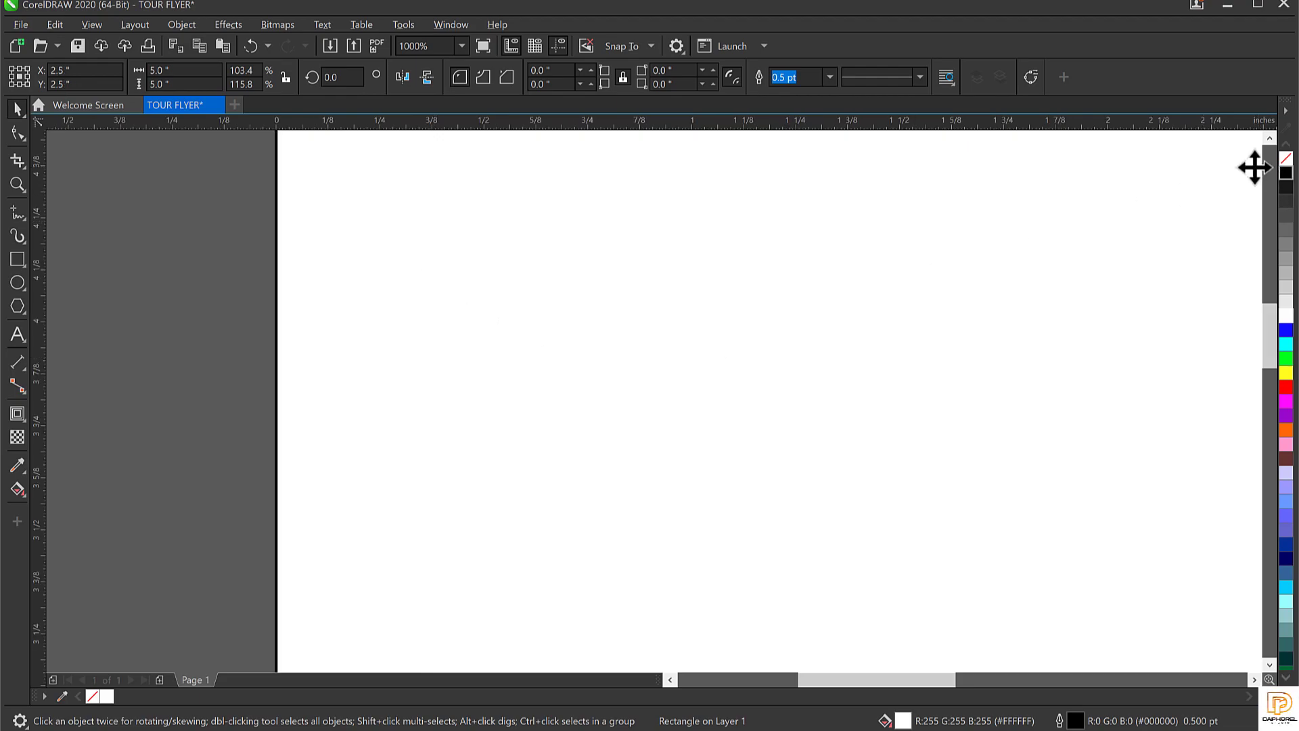
{"action": "key", "text": "F4"}
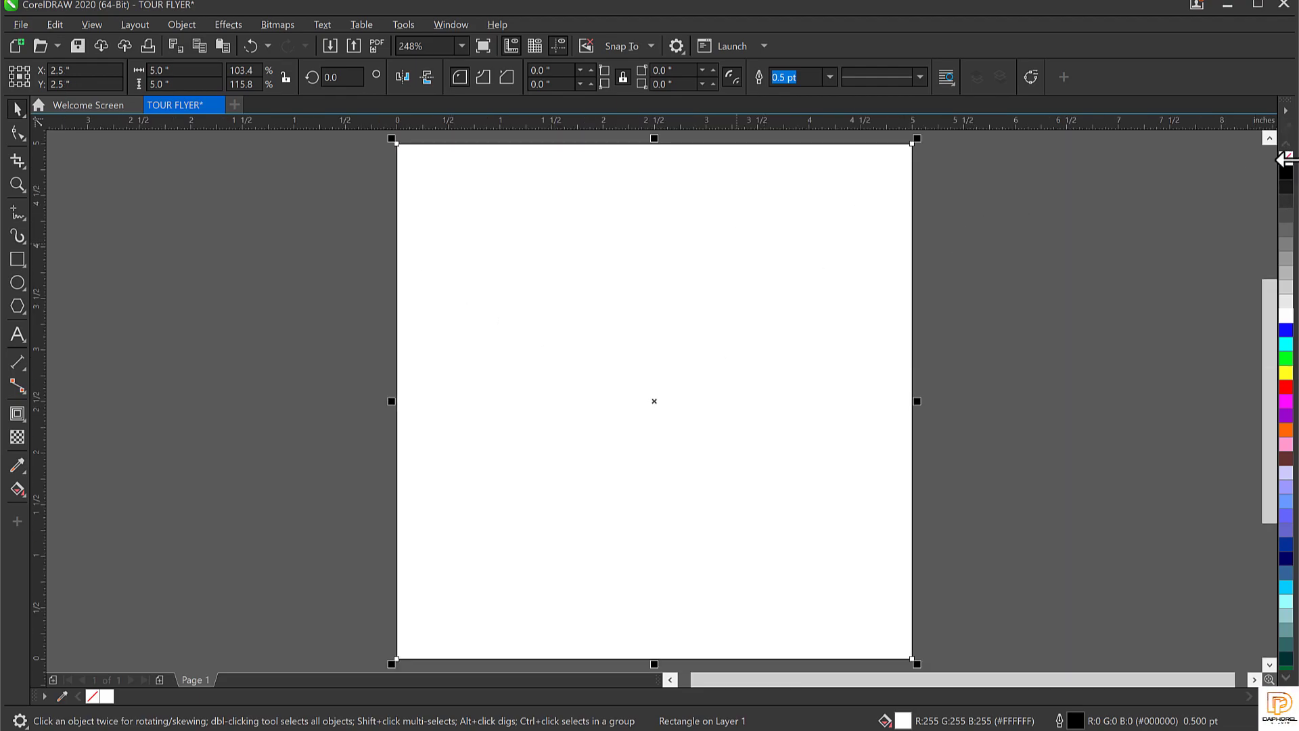
Step: Remove the outline from the page-sized rectangle
{"action": "right_click", "coordinate": [1286, 158]}
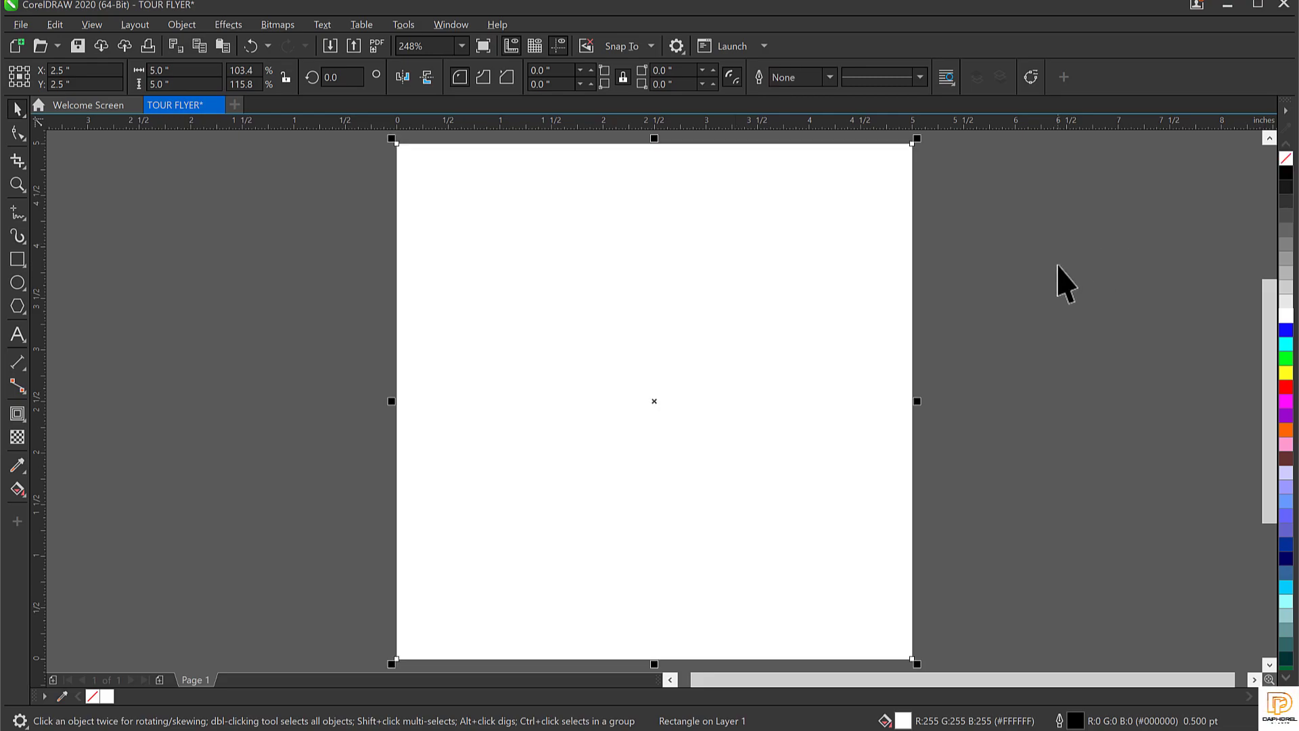
{"action": "left_click", "coordinate": [1137, 427]}
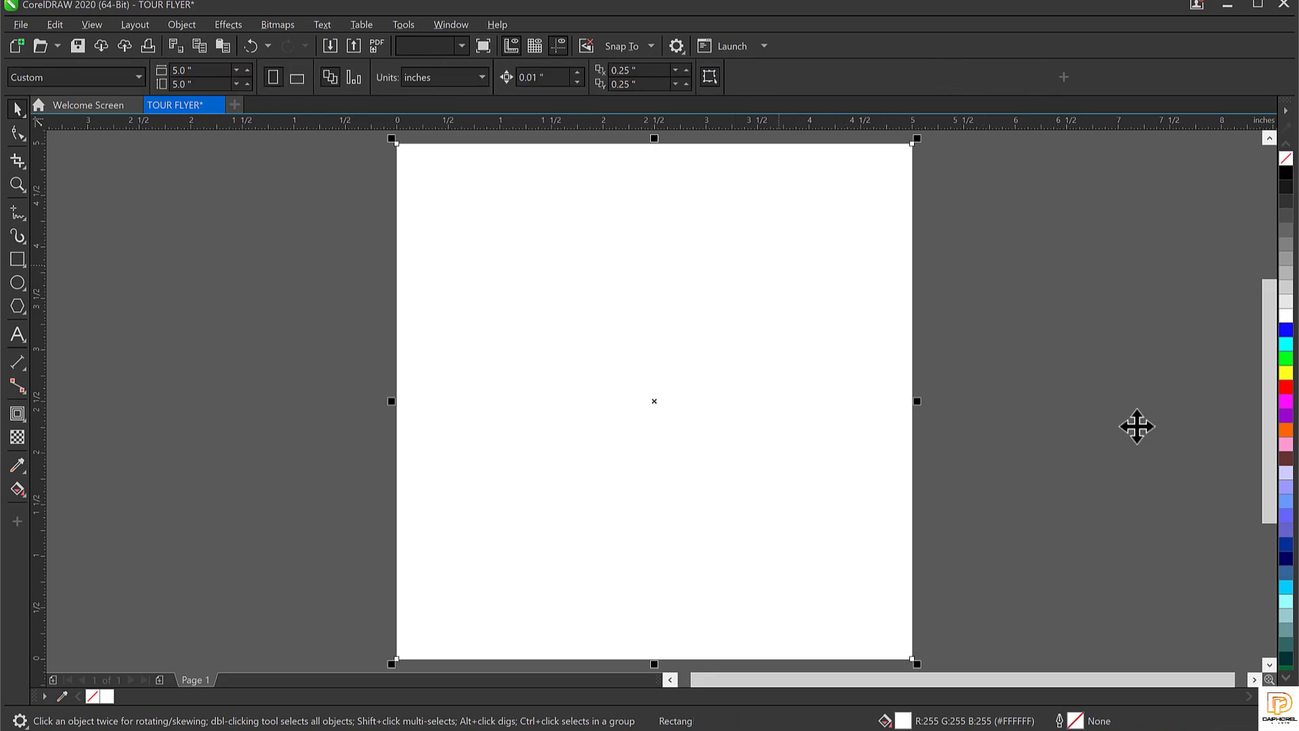
Step: Change the page-sized rectangle's uniform fill to the hex color #BA4B00
{"action": "left_click", "coordinate": [765, 352]}
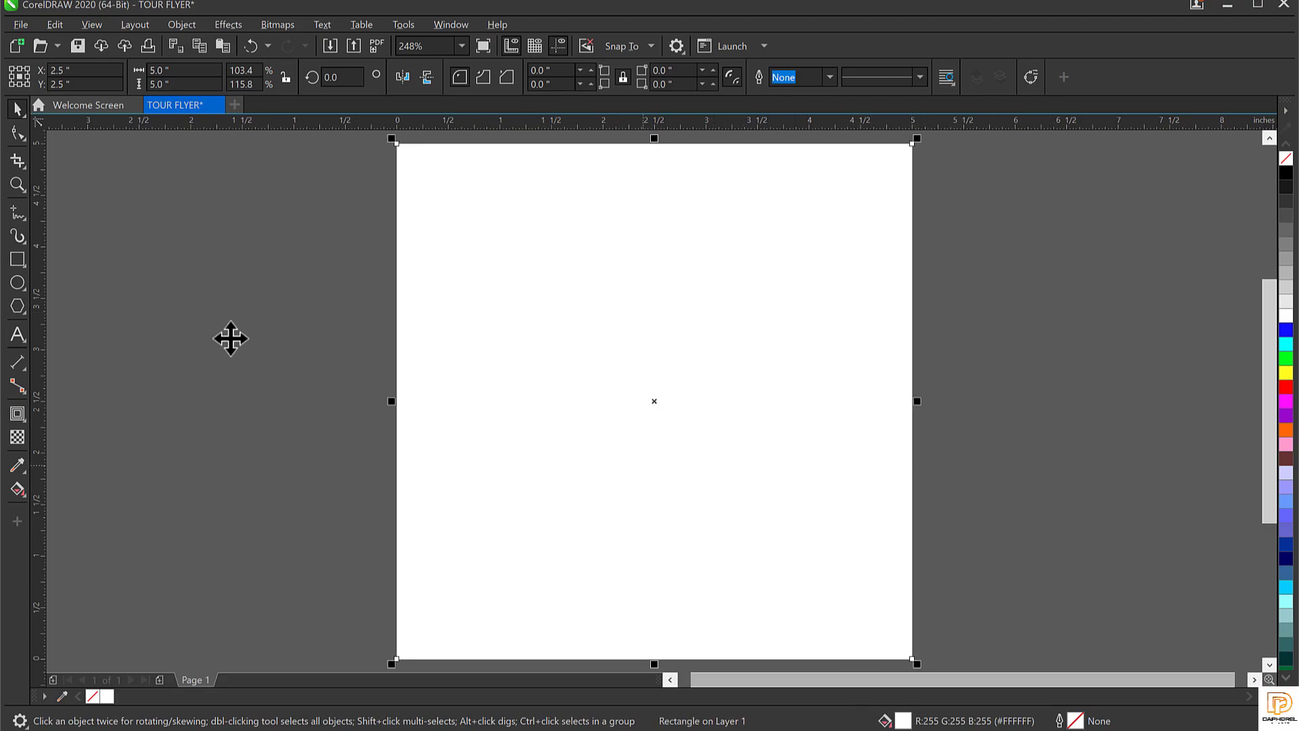
{"action": "double_click", "coordinate": [902, 721]}
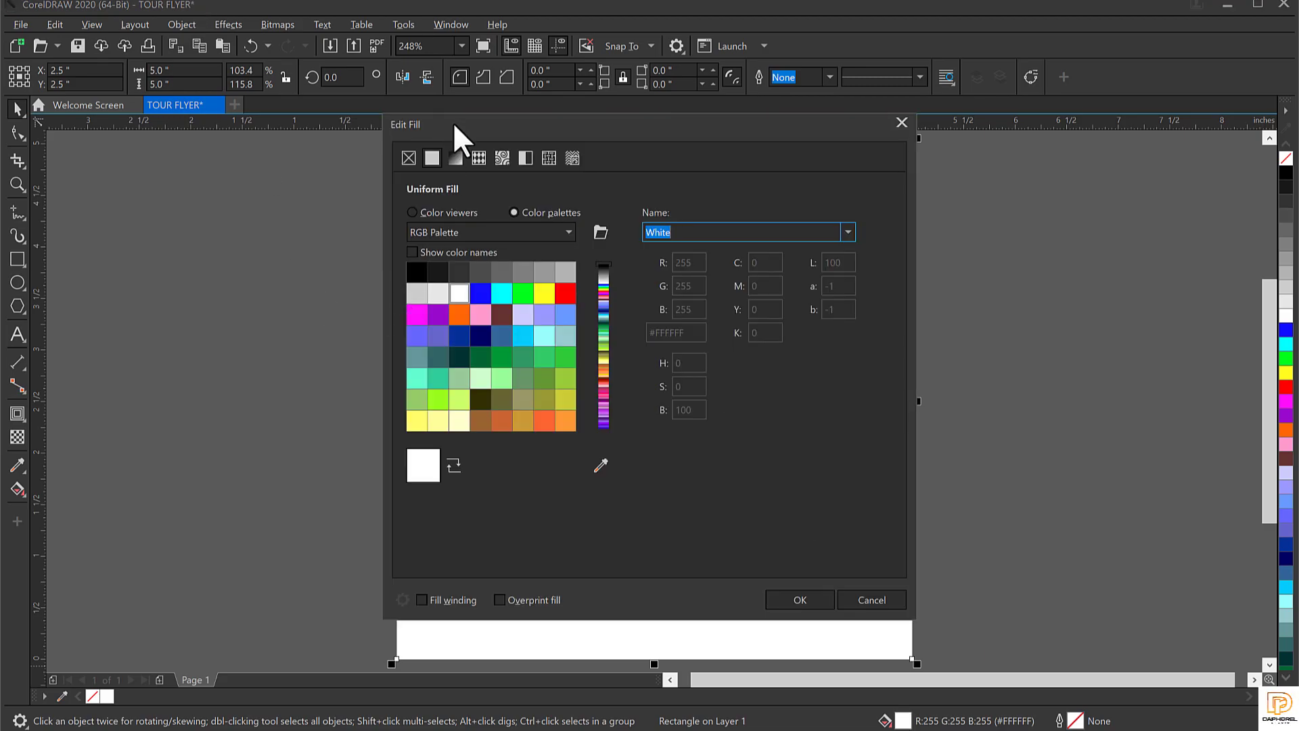
{"action": "mouse_move", "coordinate": [455, 124]}
{"action": "left_mouse_down"}
{"action": "mouse_move", "coordinate": [611, 113]}
{"action": "mouse_move", "coordinate": [457, 122]}
{"action": "left_mouse_up"}
{"action": "left_click", "coordinate": [411, 212]}
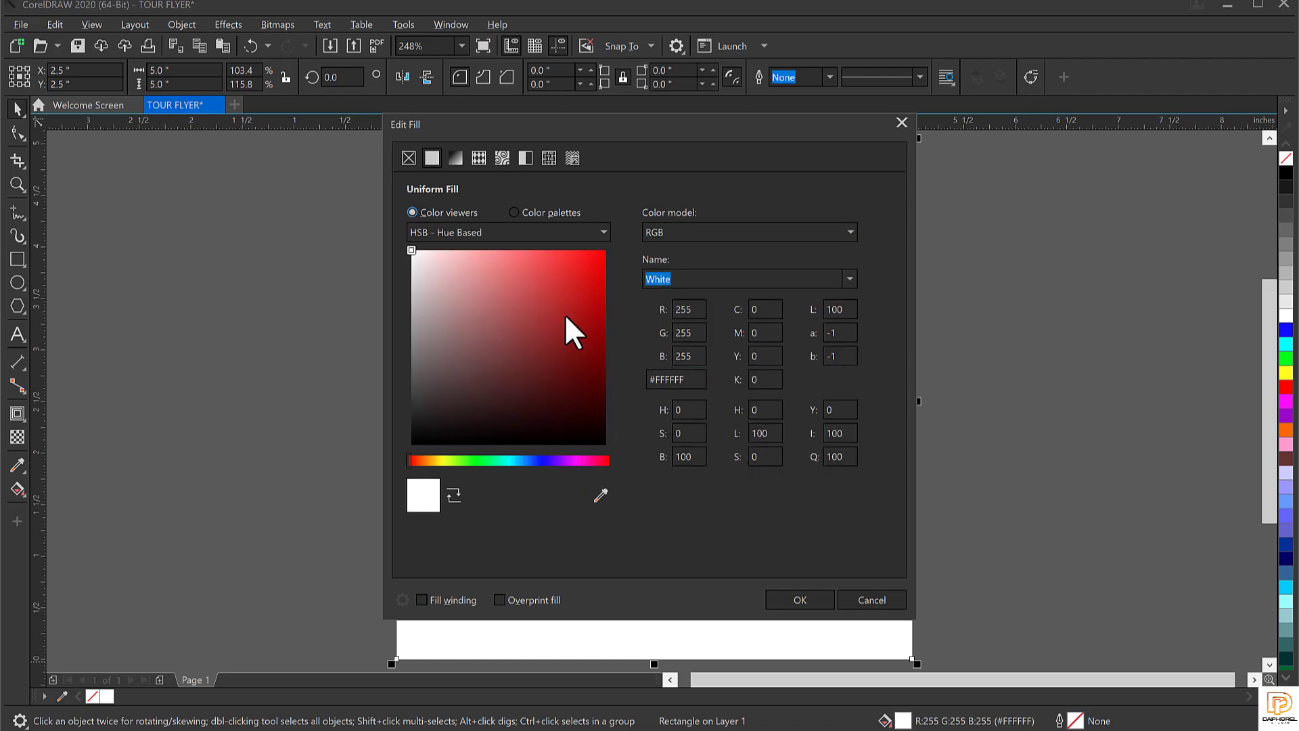
{"action": "left_click", "coordinate": [689, 379]}
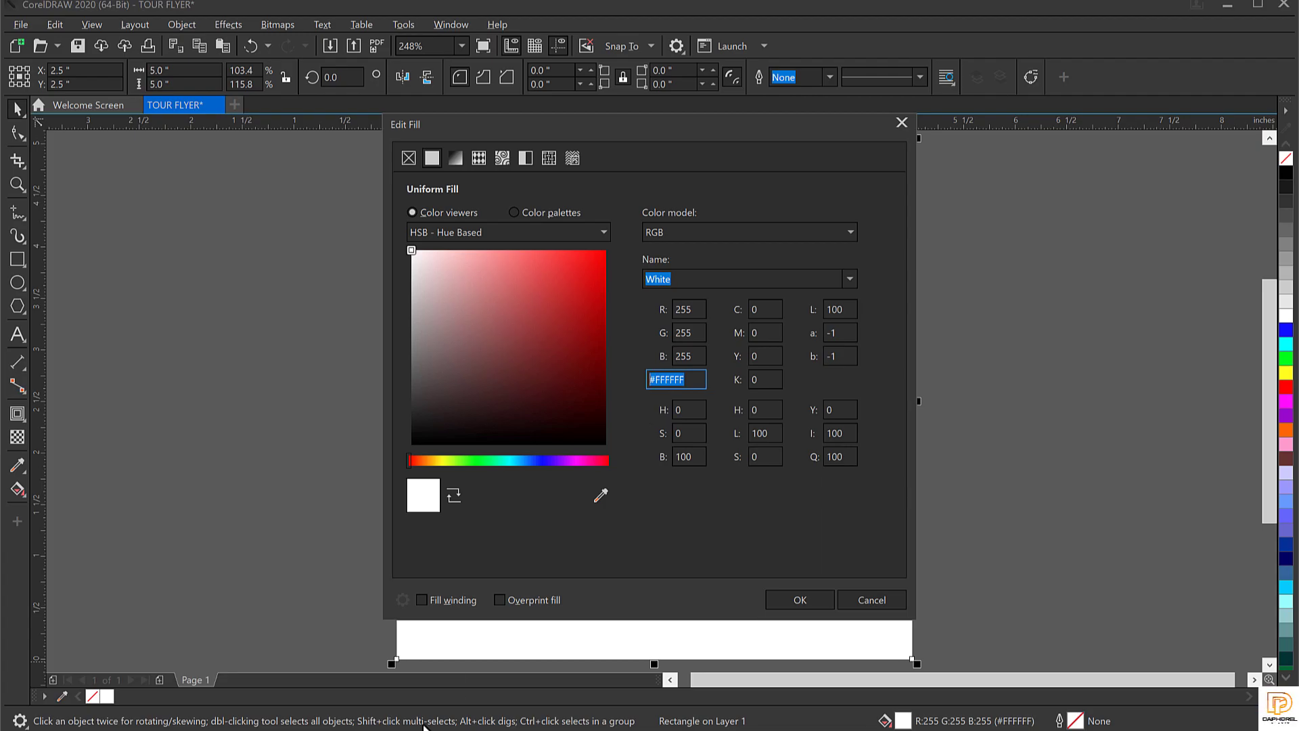
{"action": "type", "text": "#"}
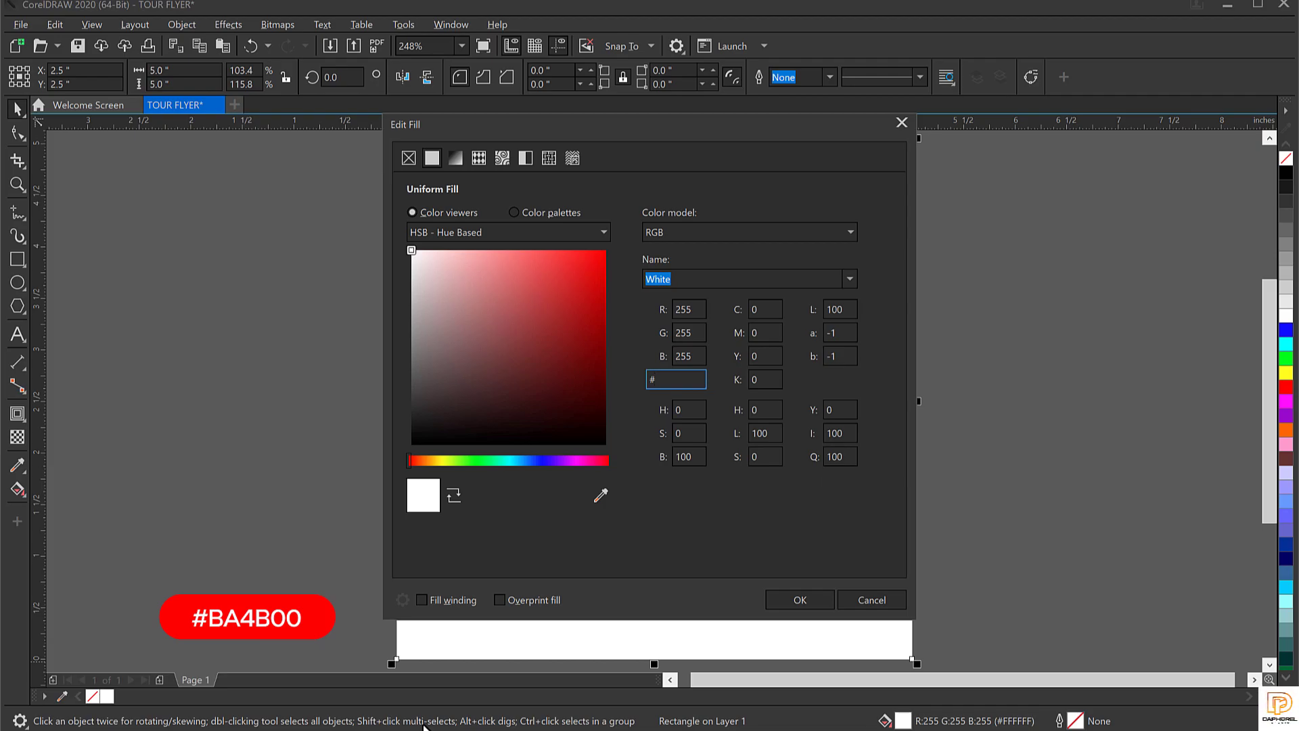
{"action": "type", "text": "BA"}
{"action": "type", "text": "4B00"}
{"action": "left_click", "coordinate": [803, 594]}
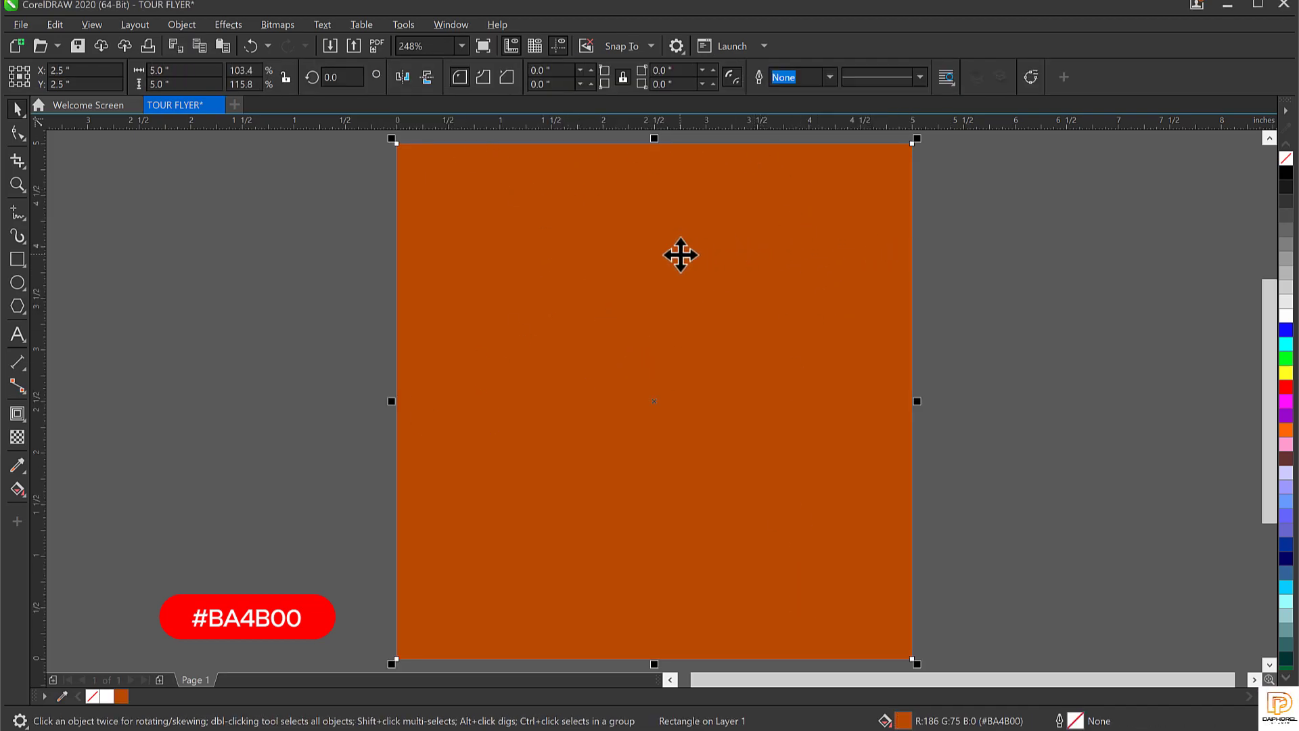
{"action": "left_click", "coordinate": [965, 267]}
{"action": "left_click", "coordinate": [674, 235]}
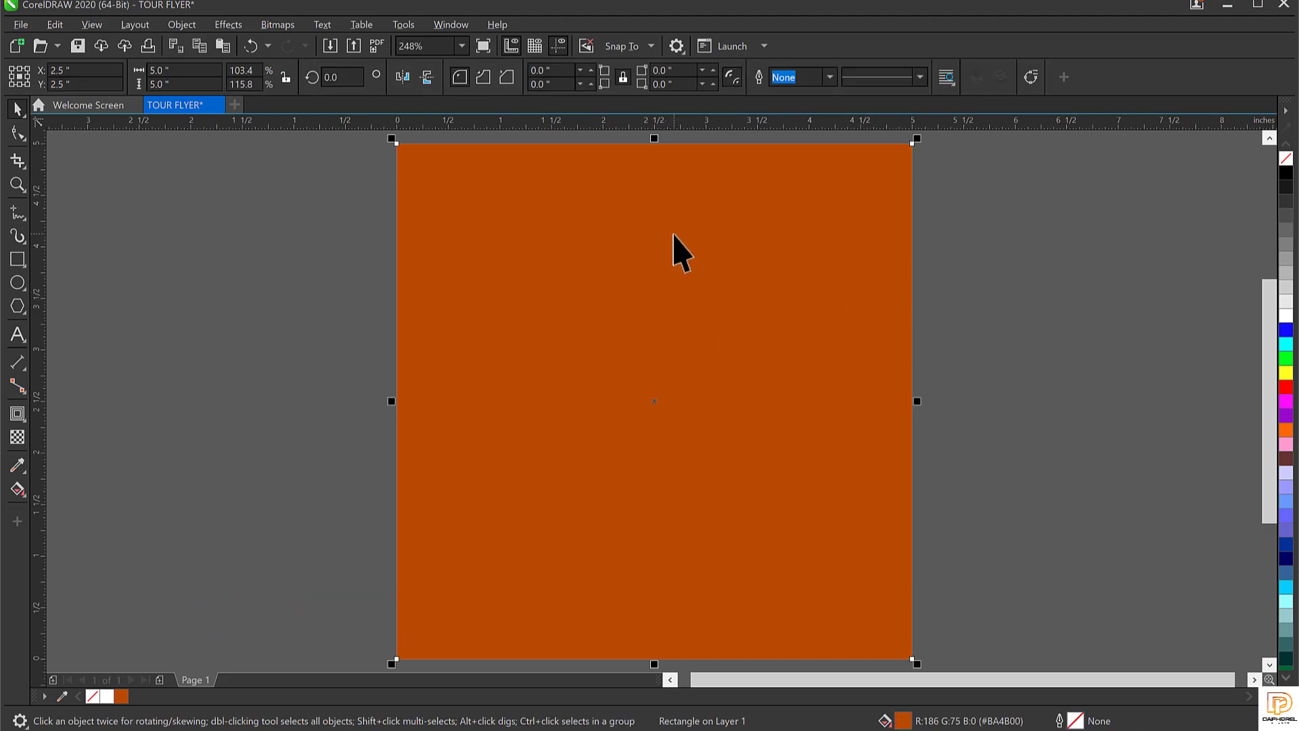
{"action": "left_click", "coordinate": [1038, 211]}
{"action": "left_click", "coordinate": [814, 212]}
Step: Add four lines of artistic text reading African, travel, Holiday and TOUR, and move the block slightly down and right
{"action": "left_click", "coordinate": [18, 333]}
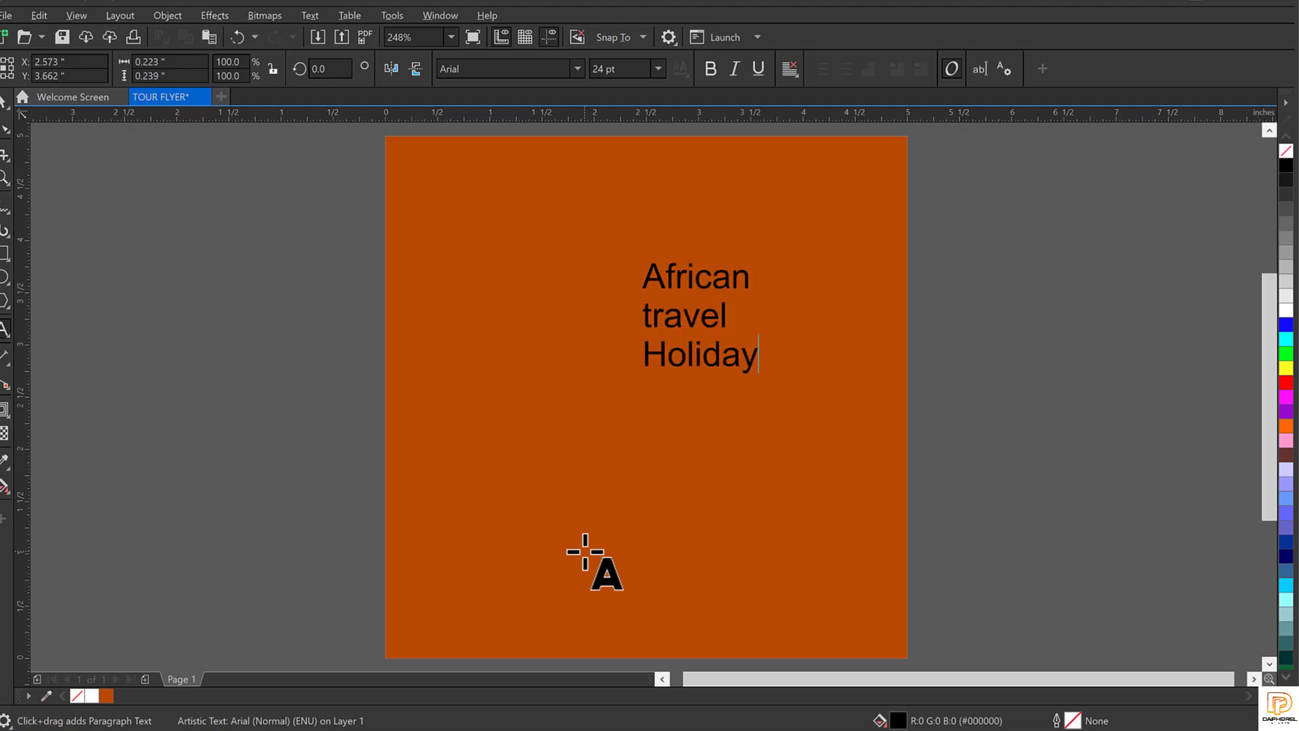
{"action": "key", "text": "ctrl+space"}
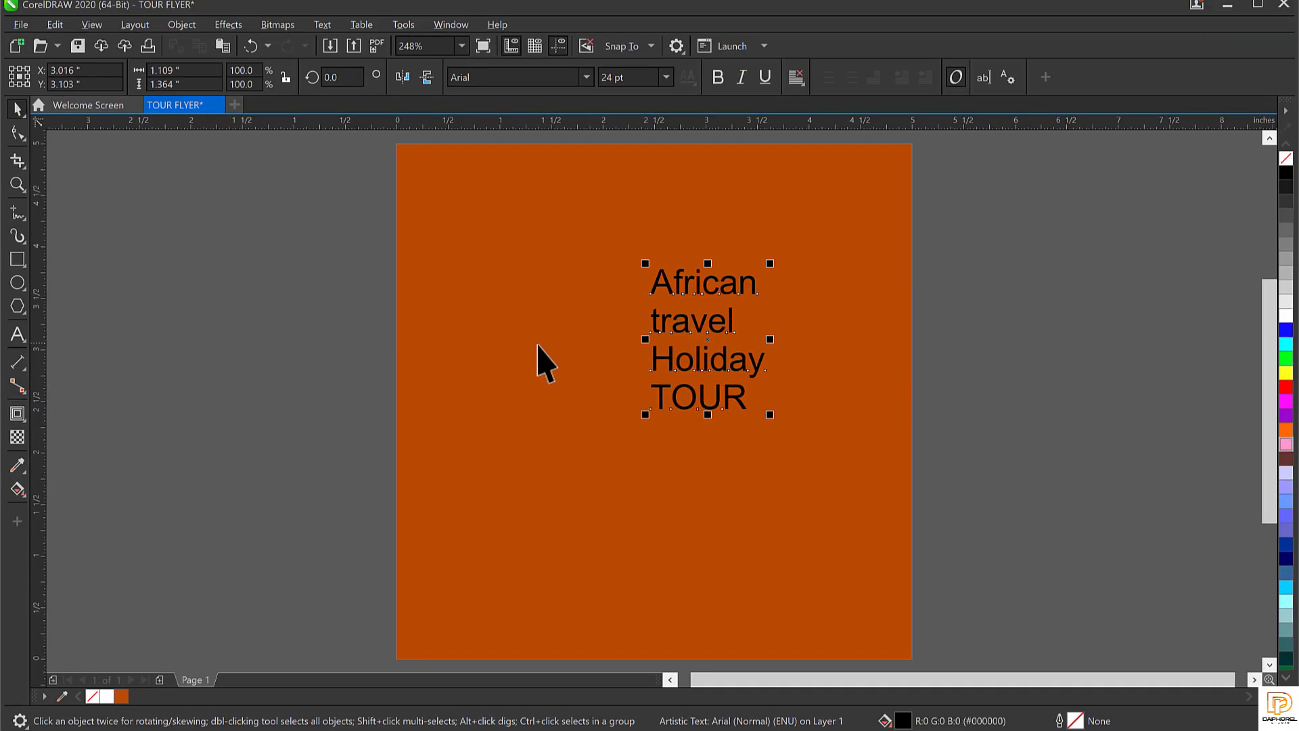
{"action": "left_click_drag", "start_coordinate": [710, 355], "coordinate": [755, 380]}
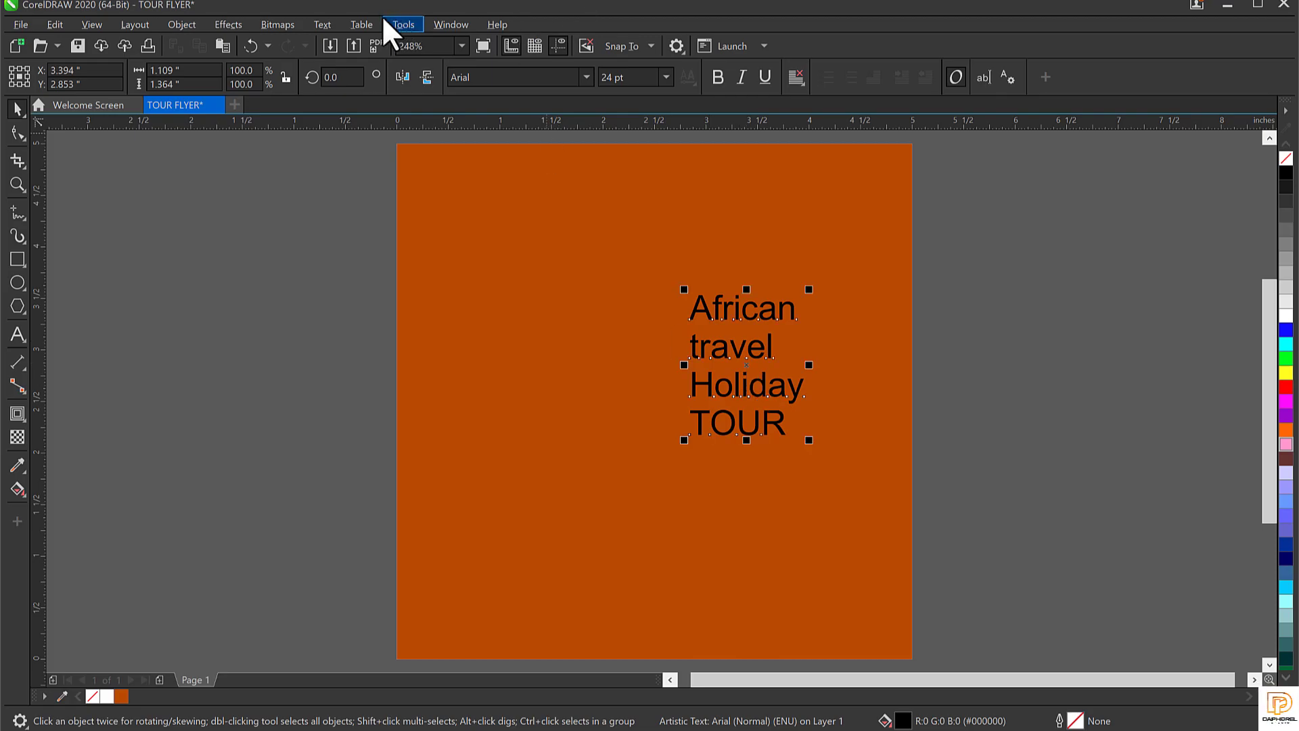
Step: Break the four-line artistic text apart into separate line objects and select the word African
{"action": "left_click", "coordinate": [178, 24]}
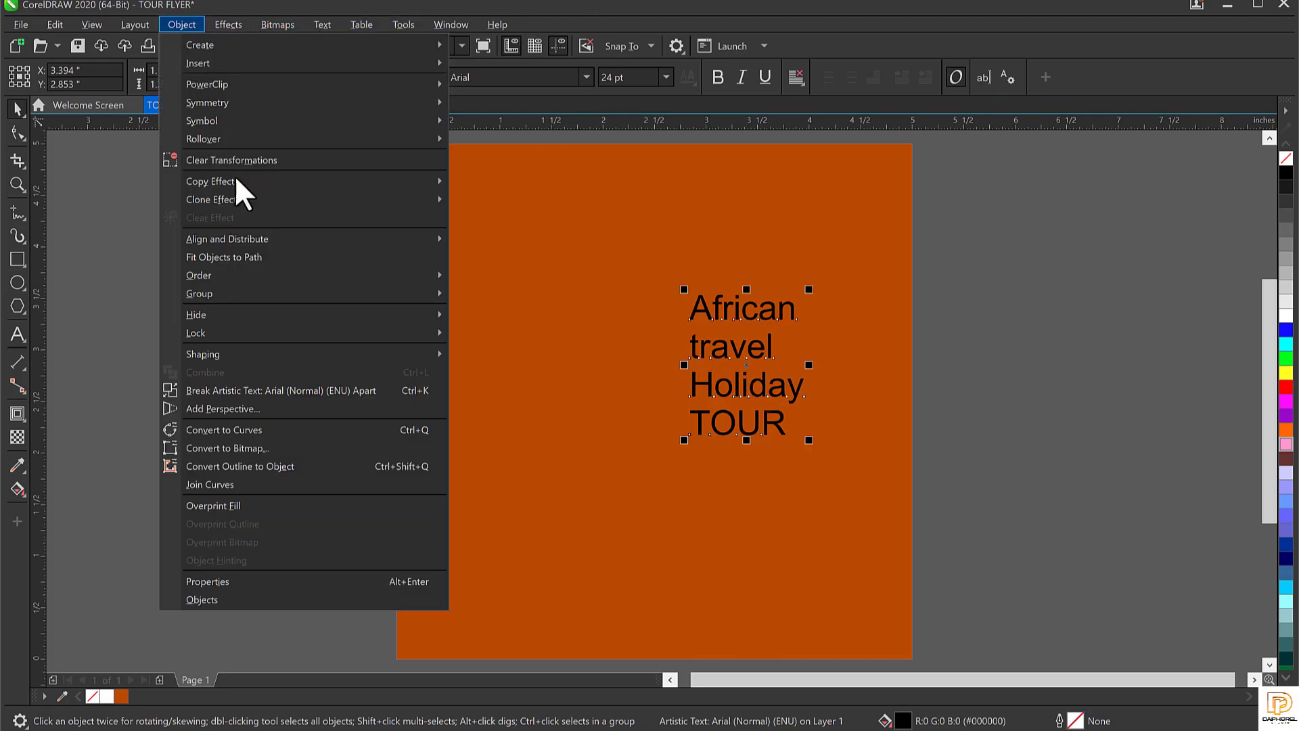
{"action": "left_click", "coordinate": [261, 395]}
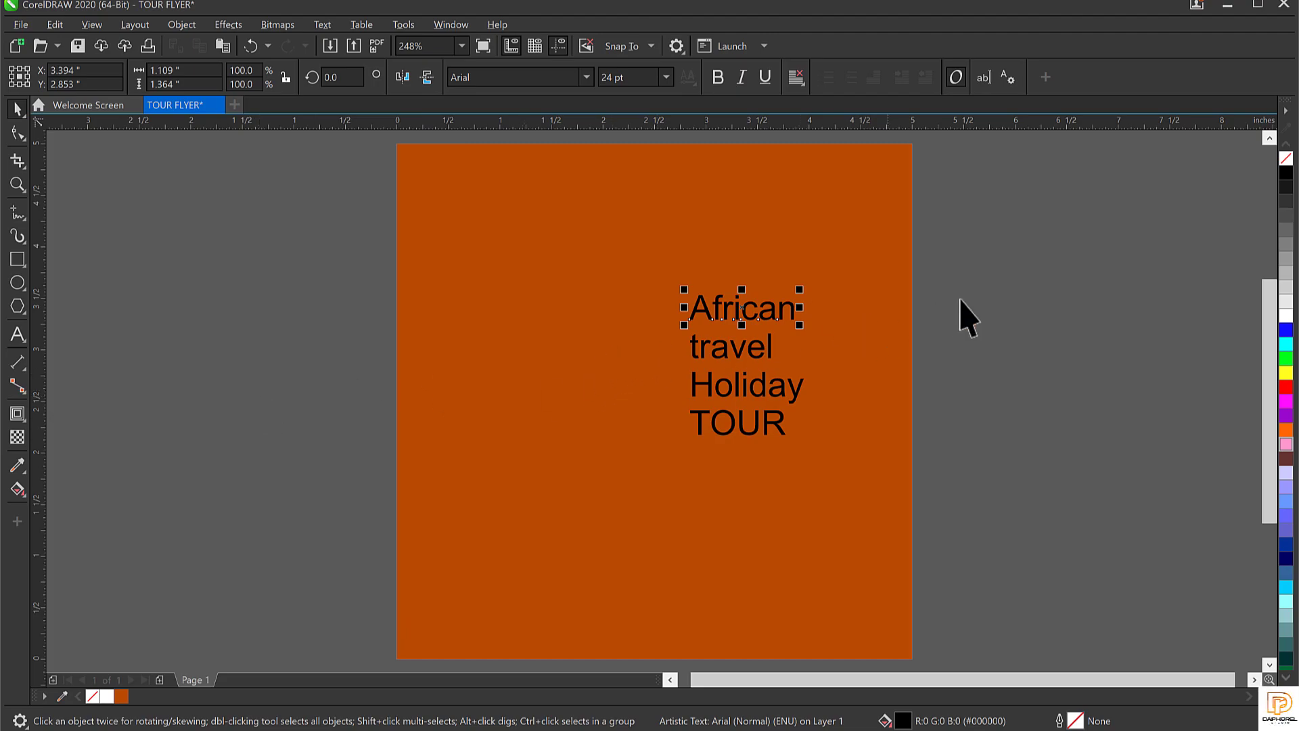
{"action": "left_click", "coordinate": [1017, 250]}
{"action": "left_click", "coordinate": [738, 310]}
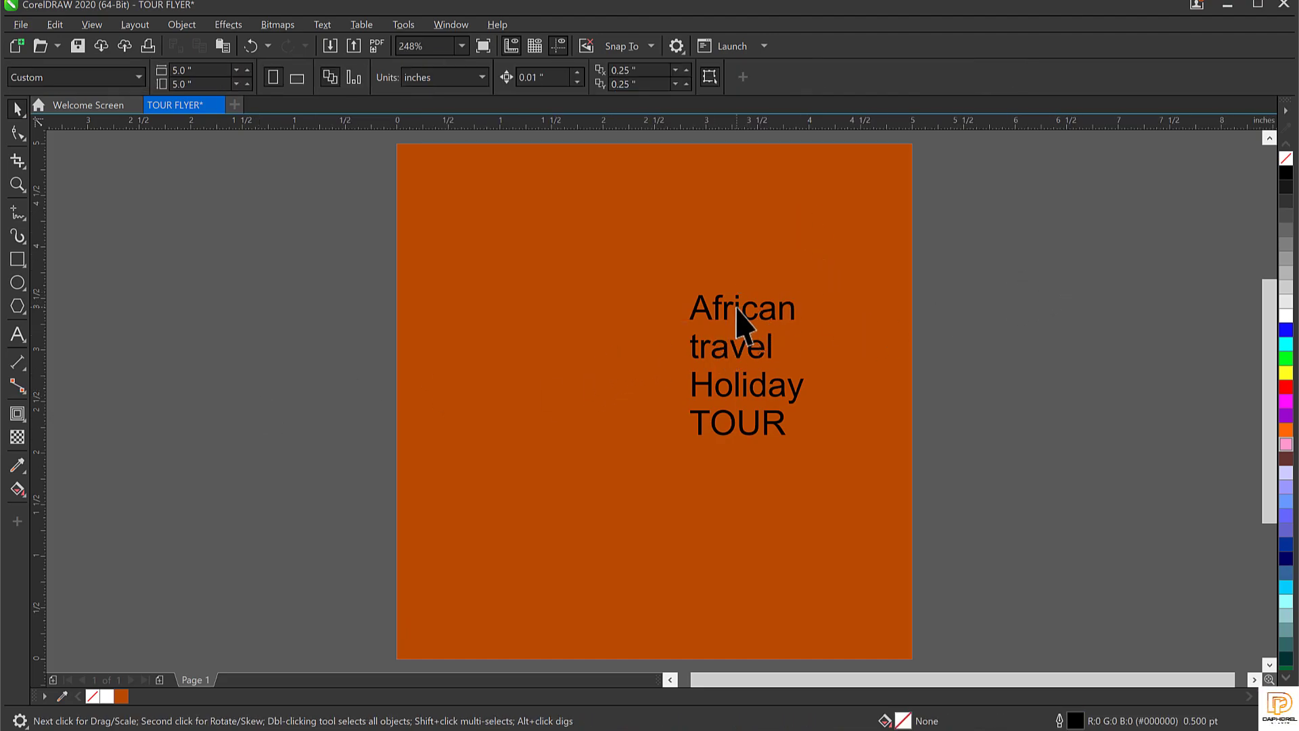
Step: Set African and travel in the Morganite font, enlarge both to about 63 pt, and move travel up just beneath African
{"action": "left_click", "coordinate": [728, 359], "text": "shift"}
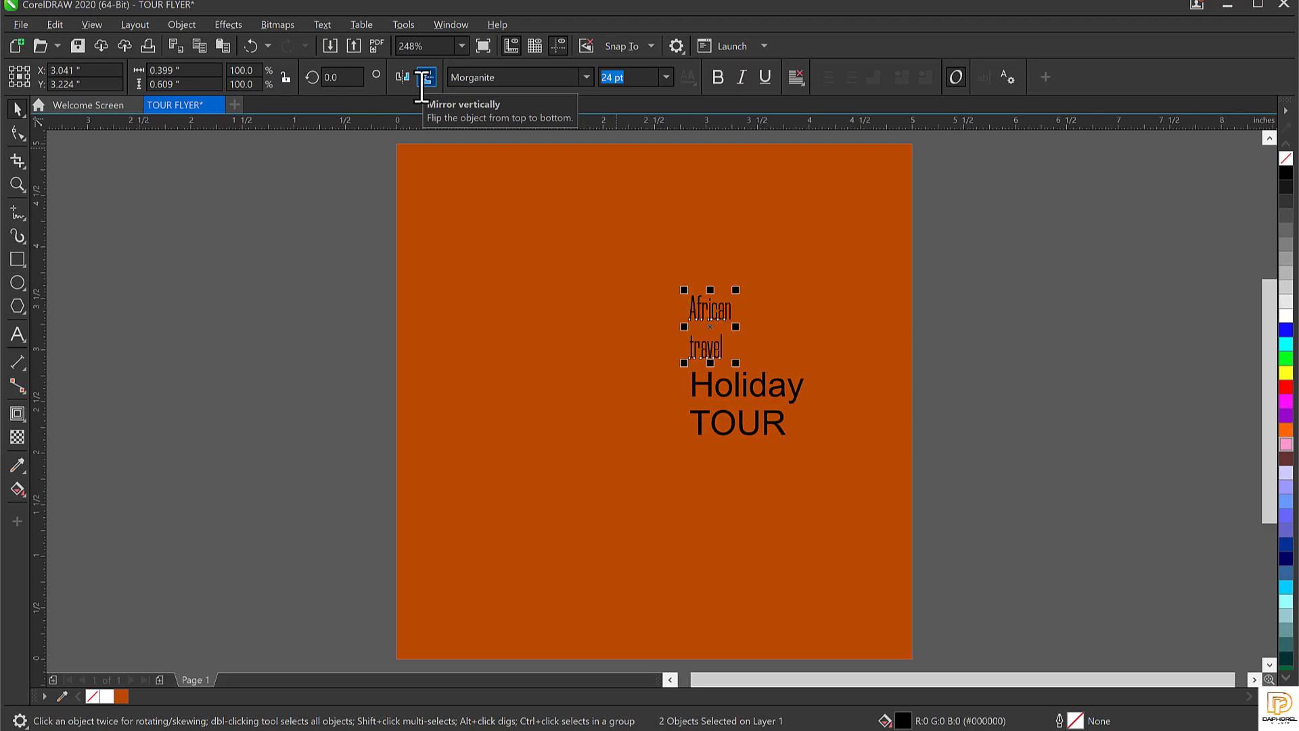
{"action": "left_click_drag", "start_coordinate": [736, 290], "coordinate": [858, 188]}
{"action": "left_click", "coordinate": [750, 350]}
{"action": "left_click_drag", "start_coordinate": [746, 338], "coordinate": [745, 307]}
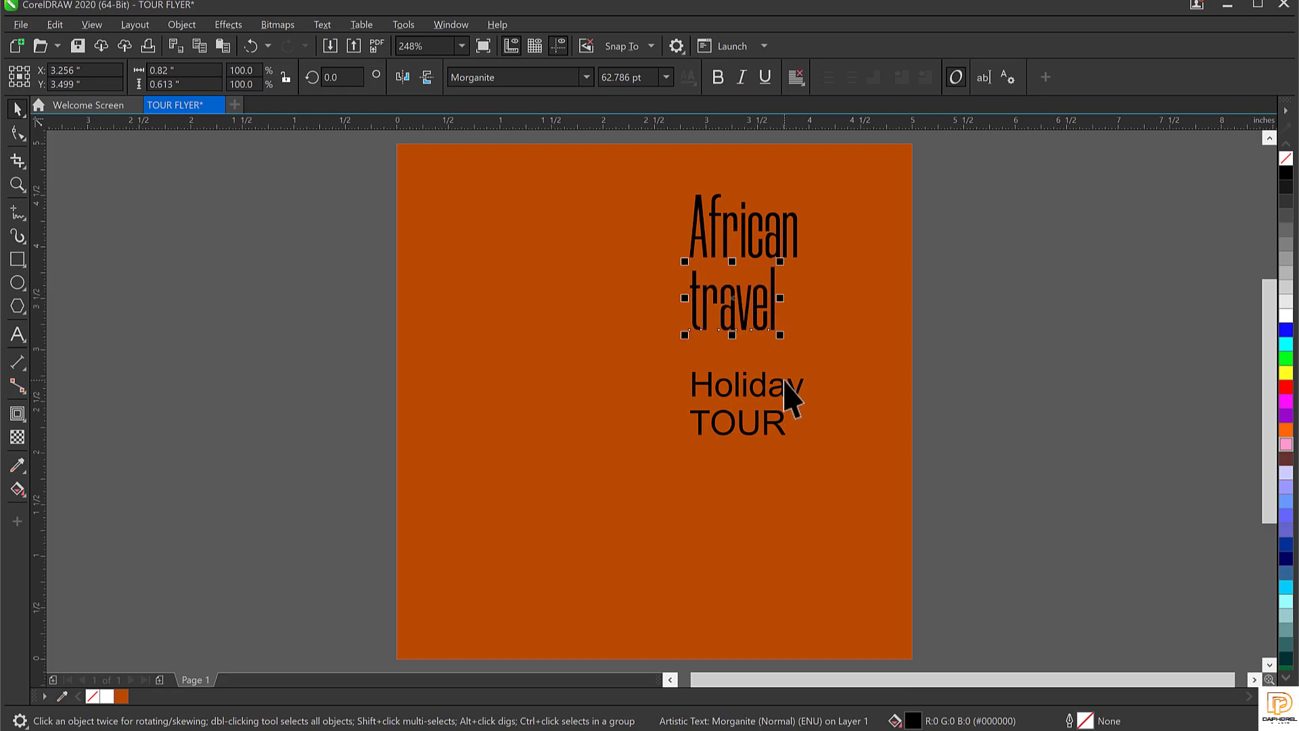
Step: Move the words Holiday and TOUR together straight down to leave room beneath travel
{"action": "left_click", "coordinate": [784, 390]}
{"action": "left_click", "coordinate": [779, 423], "text": "shift"}
{"action": "left_click_drag", "start_coordinate": [779, 422], "coordinate": [832, 433]}
Step: Enlarge the word travel to about 100 pt and center African directly above it with the two words nearly touching
{"action": "left_click", "coordinate": [773, 323]}
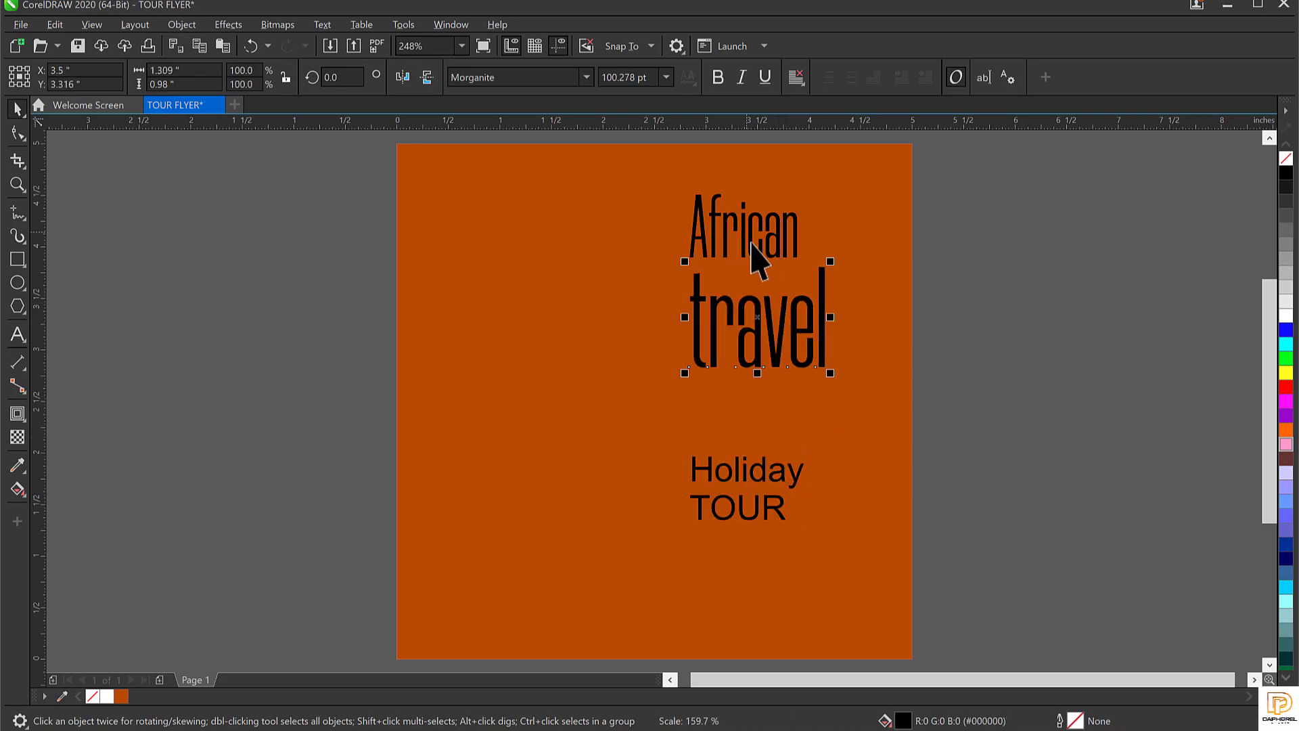
{"action": "left_click", "coordinate": [749, 243]}
{"action": "left_click_drag", "start_coordinate": [755, 249], "coordinate": [760, 272]}
Step: Change African and travel to the Morganite SemiBold weight and move the pair down close above Holiday
{"action": "left_click", "coordinate": [774, 343], "text": "shift"}
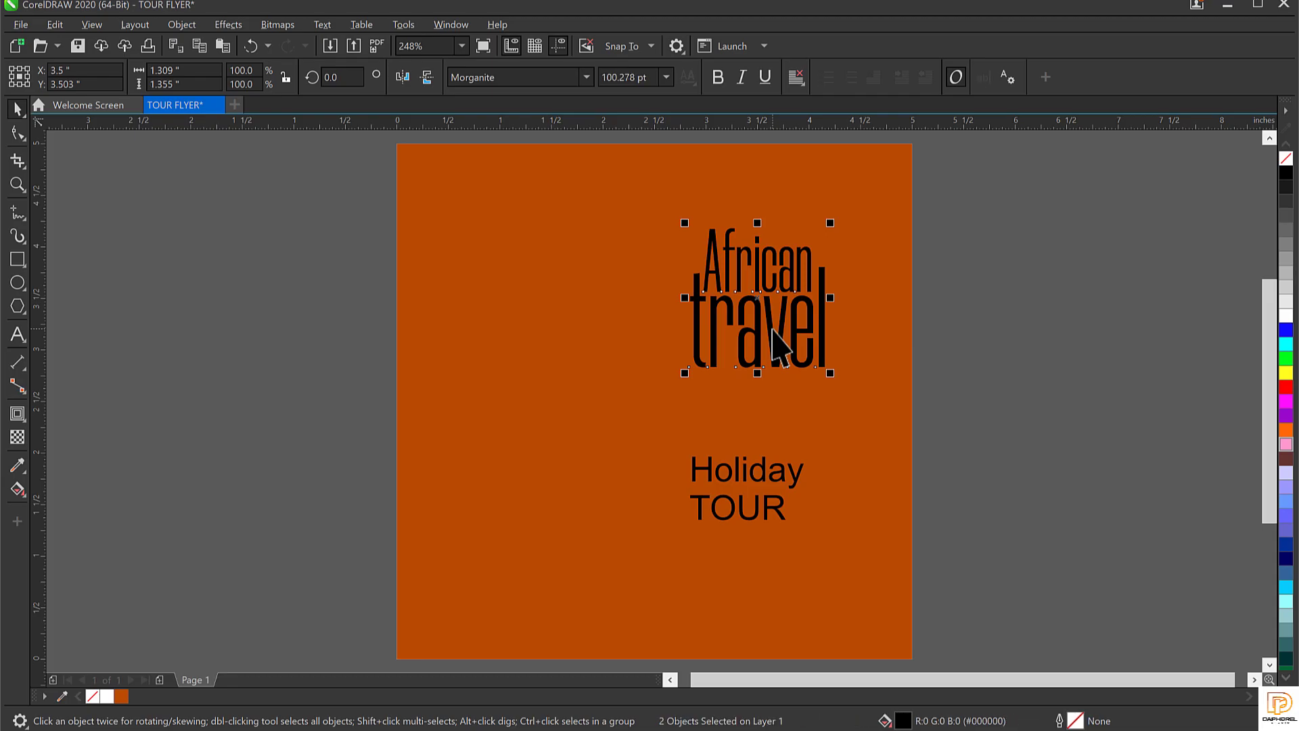
{"action": "left_click", "coordinate": [587, 78]}
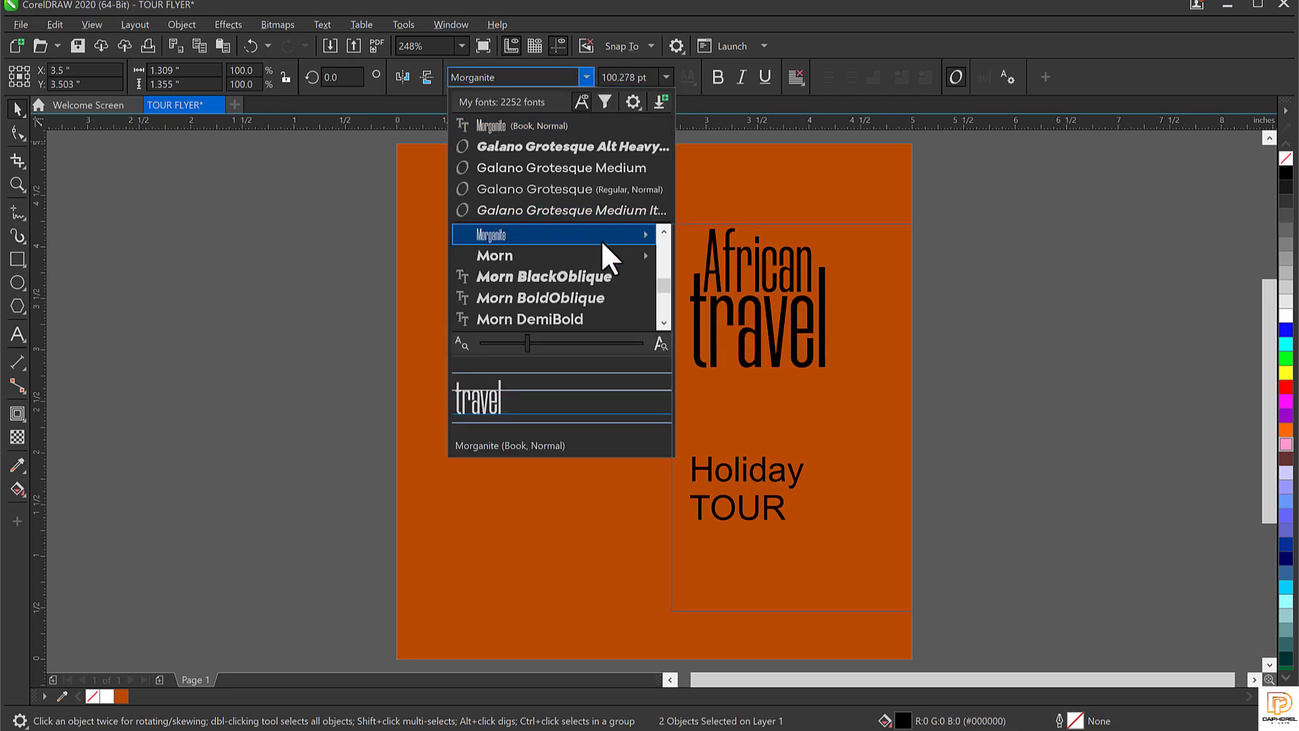
{"action": "mouse_move", "coordinate": [644, 238]}
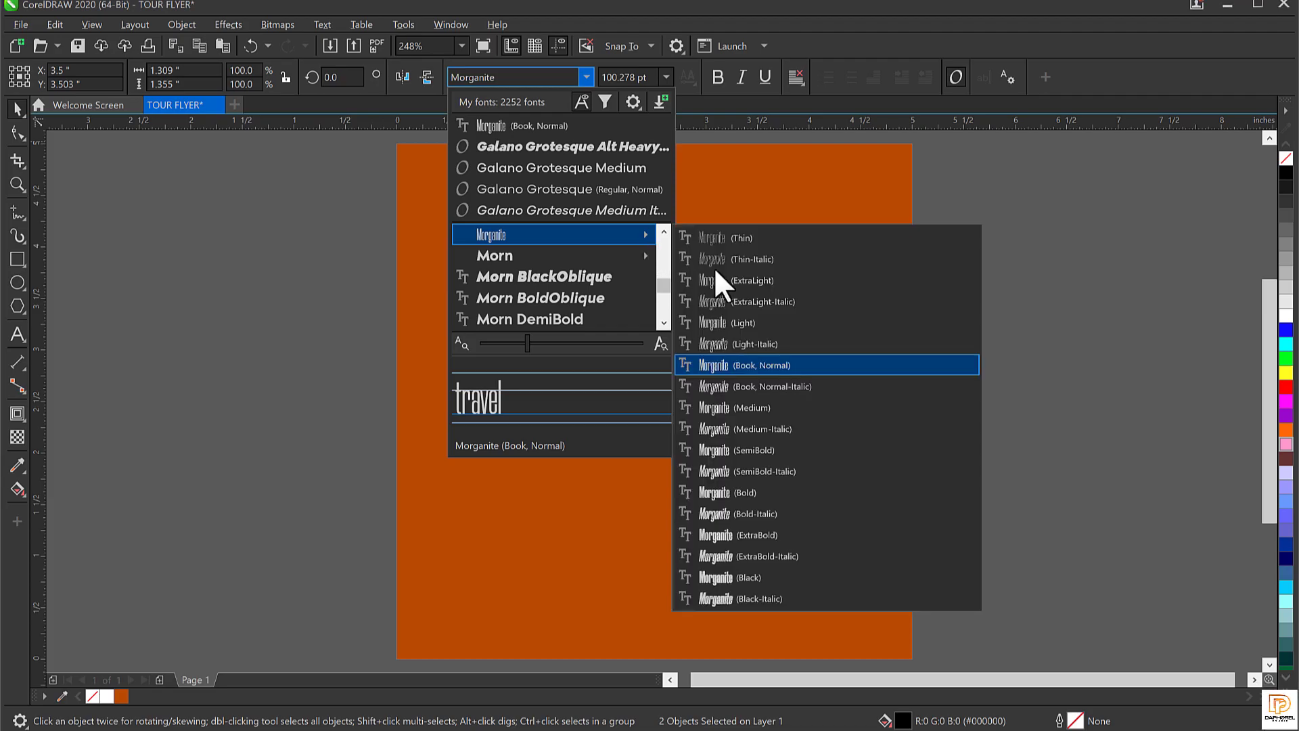
{"action": "left_click", "coordinate": [758, 447]}
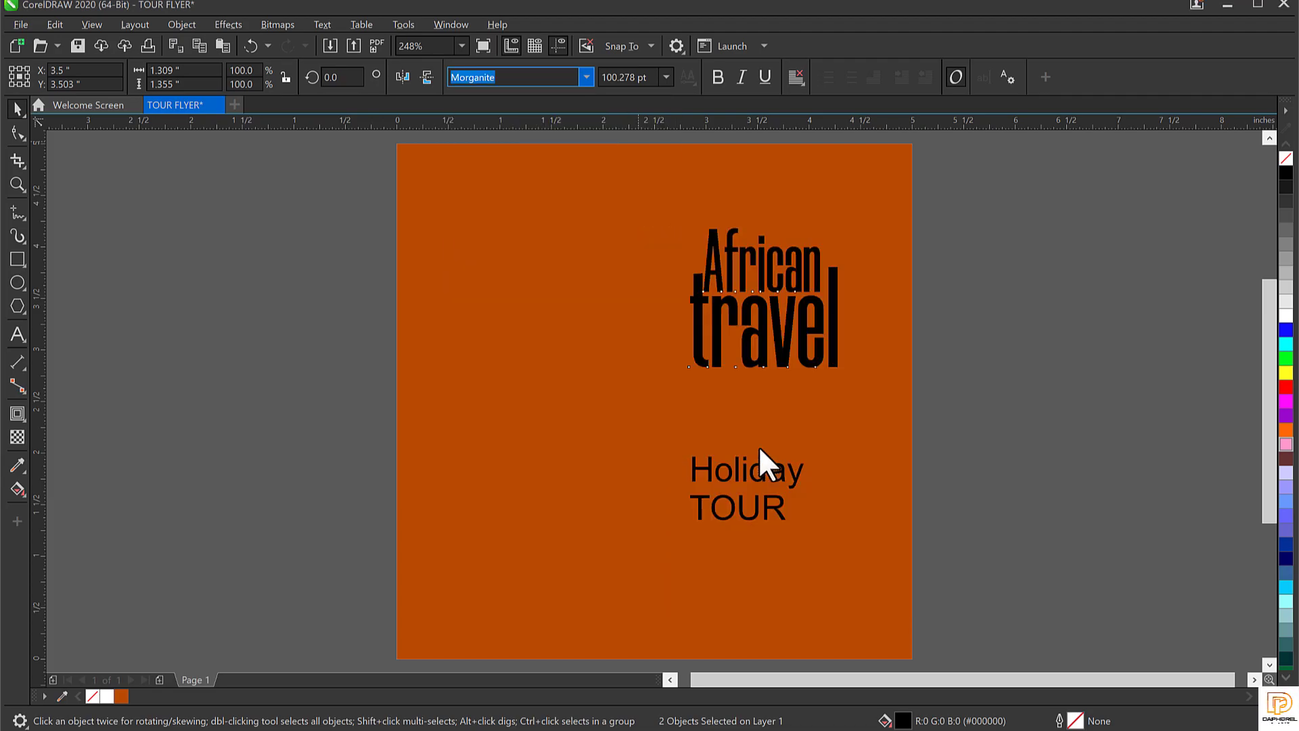
{"action": "left_click_drag", "start_coordinate": [770, 308], "coordinate": [777, 373]}
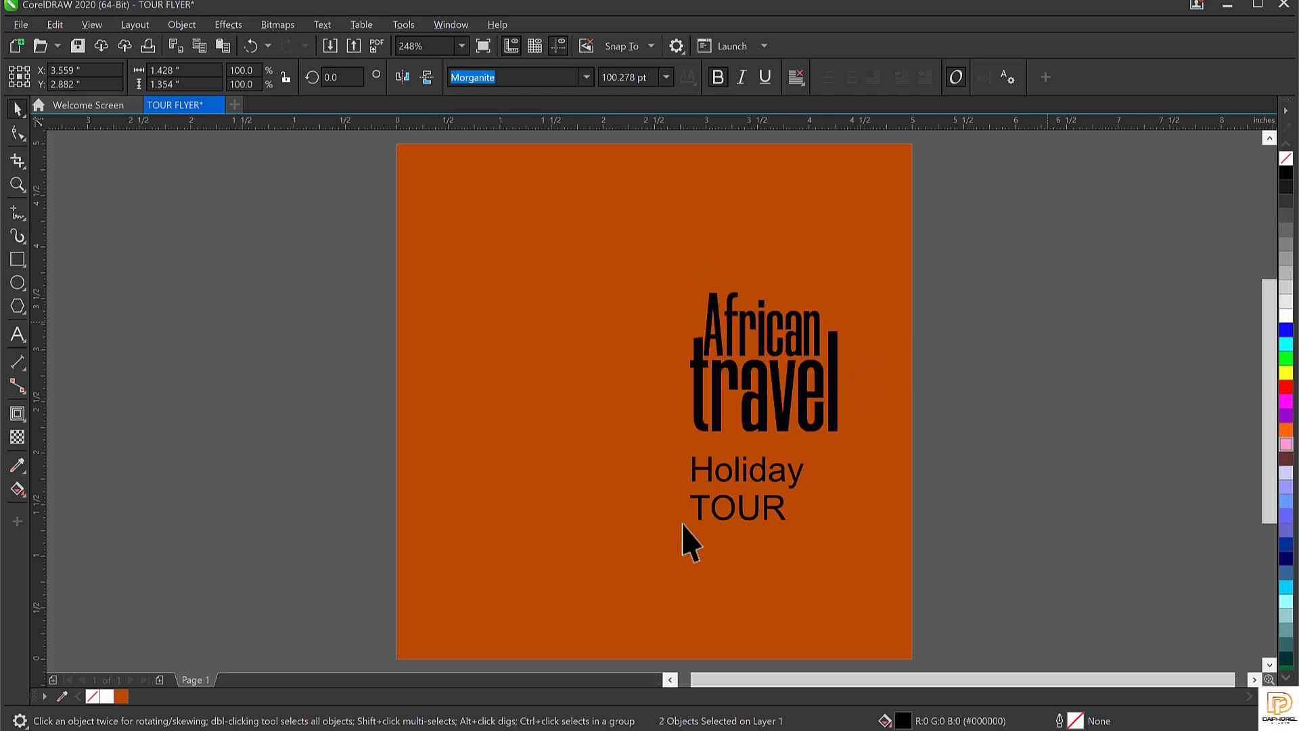
Step: Set Holiday in the Ami Hollan DEMO script font, enlarge it to about 32 pt, and tuck it under travel
{"action": "left_click", "coordinate": [748, 509]}
{"action": "left_click", "coordinate": [744, 473]}
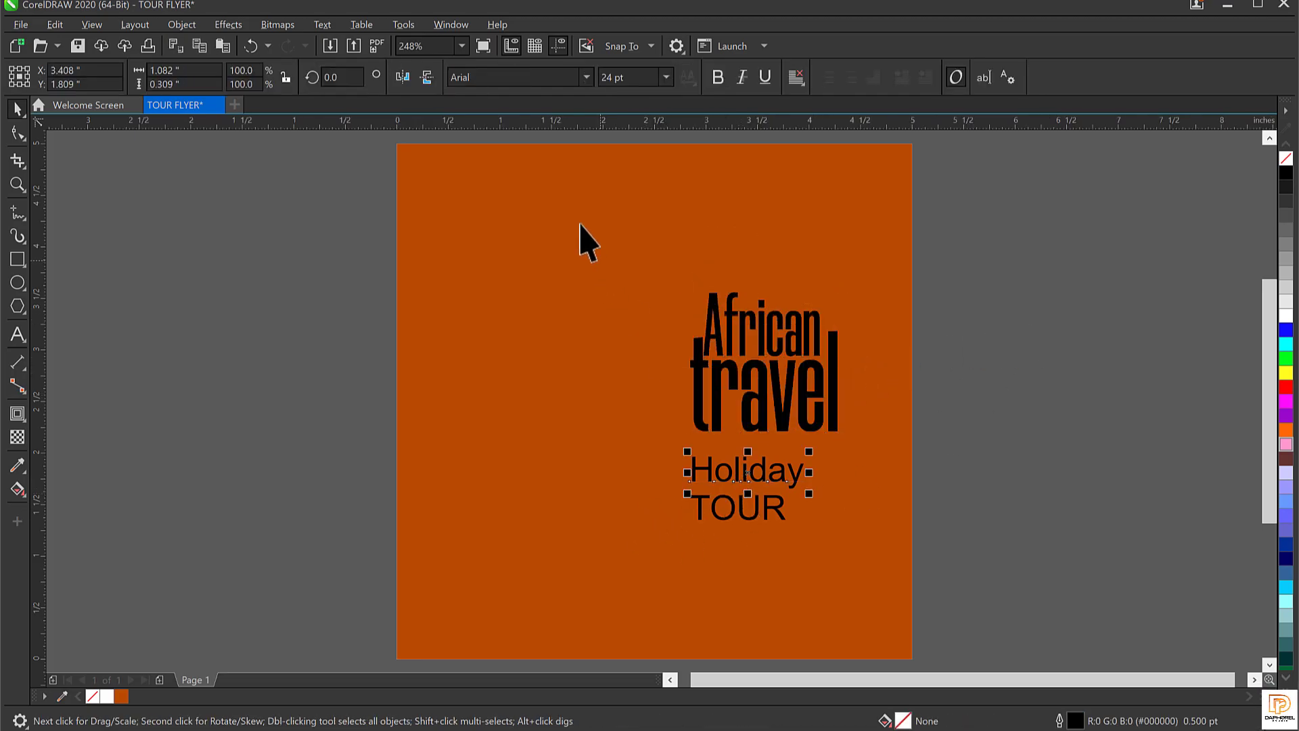
{"action": "left_click", "coordinate": [515, 85]}
{"action": "type", "text": "Ami"}
{"action": "key", "text": "Return"}
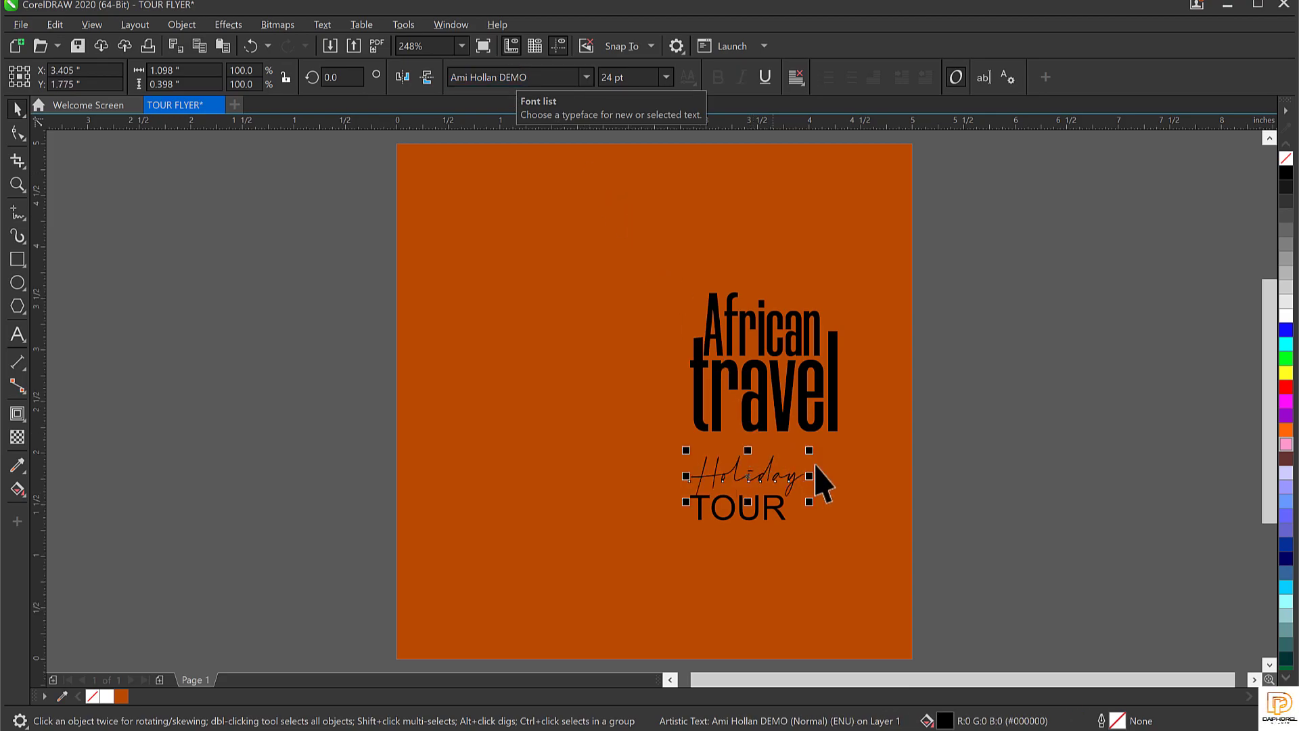
{"action": "left_click_drag", "start_coordinate": [811, 452], "coordinate": [847, 381]}
{"action": "mouse_move", "coordinate": [797, 466]}
{"action": "left_mouse_down"}
{"action": "mouse_move", "coordinate": [797, 440]}
{"action": "mouse_move", "coordinate": [799, 462]}
{"action": "left_mouse_up"}
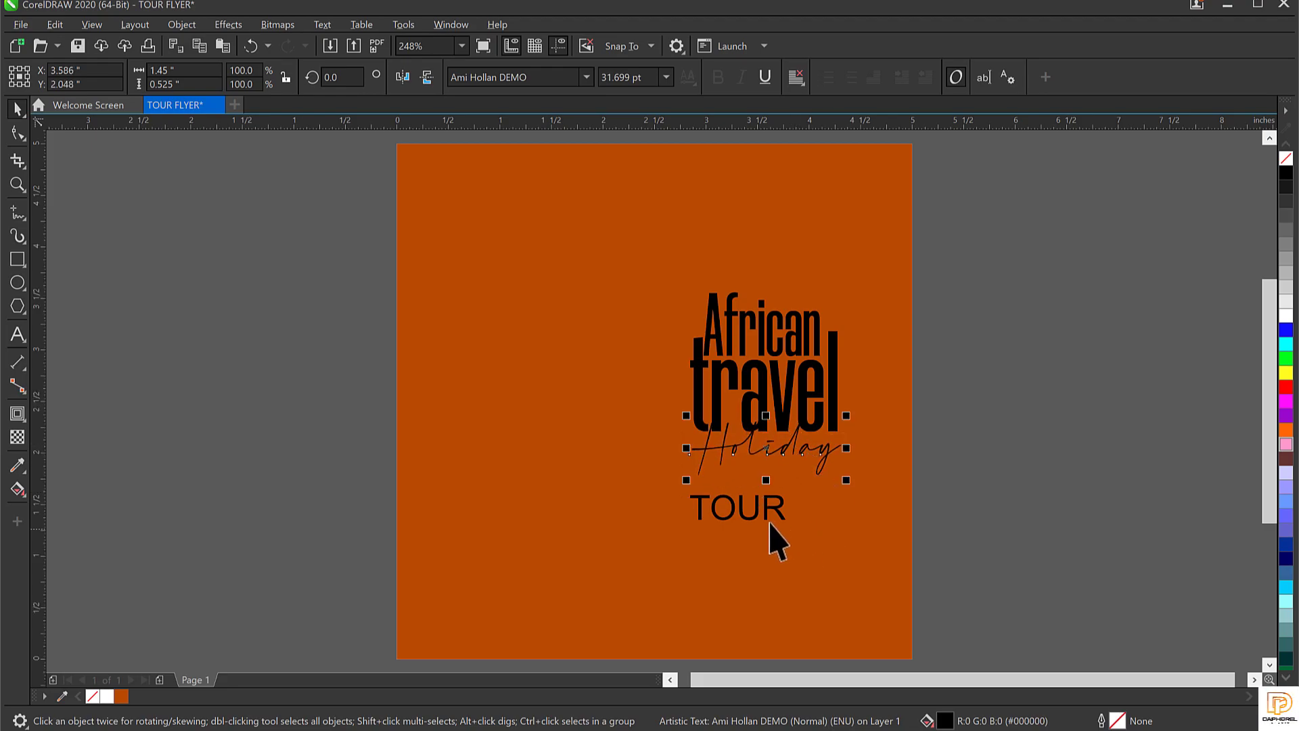
Step: Set TOUR in the Morn-Bold font and move it up, centered closely beneath Holiday
{"action": "left_click", "coordinate": [763, 520]}
{"action": "left_click", "coordinate": [514, 77]}
{"action": "type", "text": "Morn-Bold"}
{"action": "key", "text": "Return"}
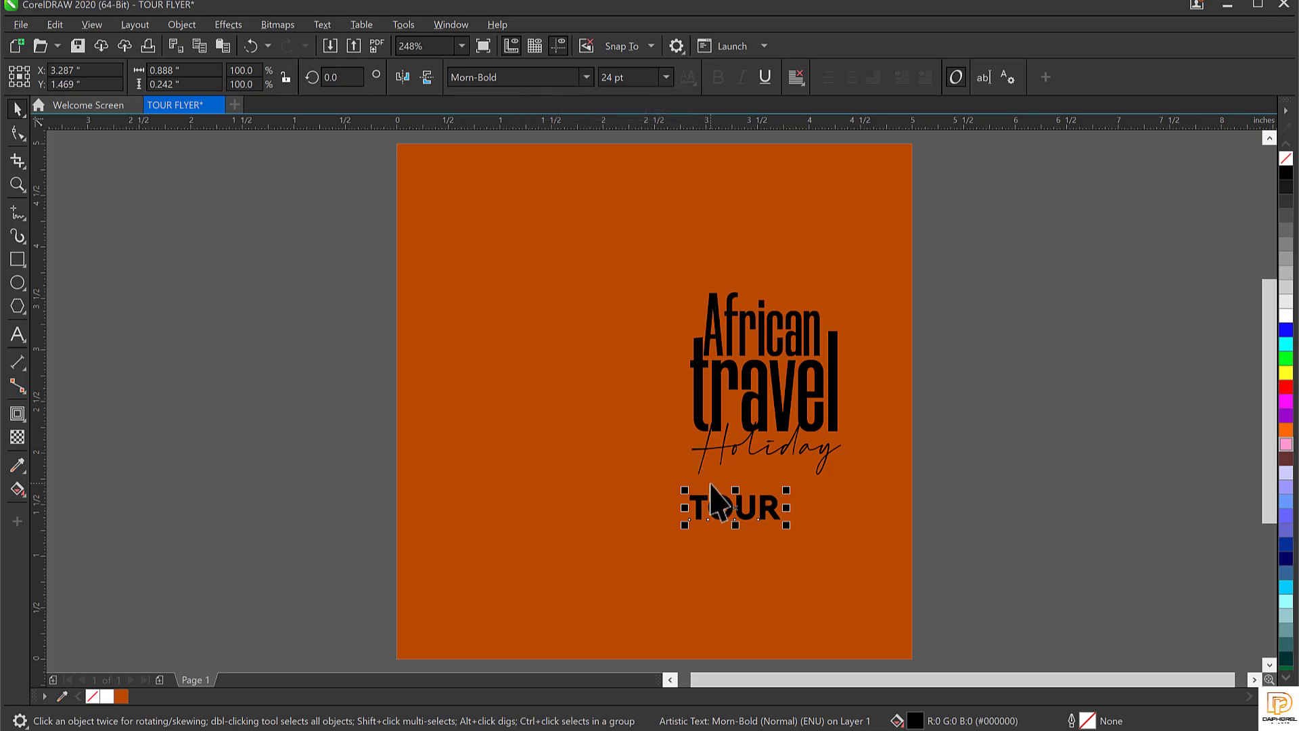
{"action": "left_click_drag", "start_coordinate": [735, 505], "coordinate": [772, 474]}
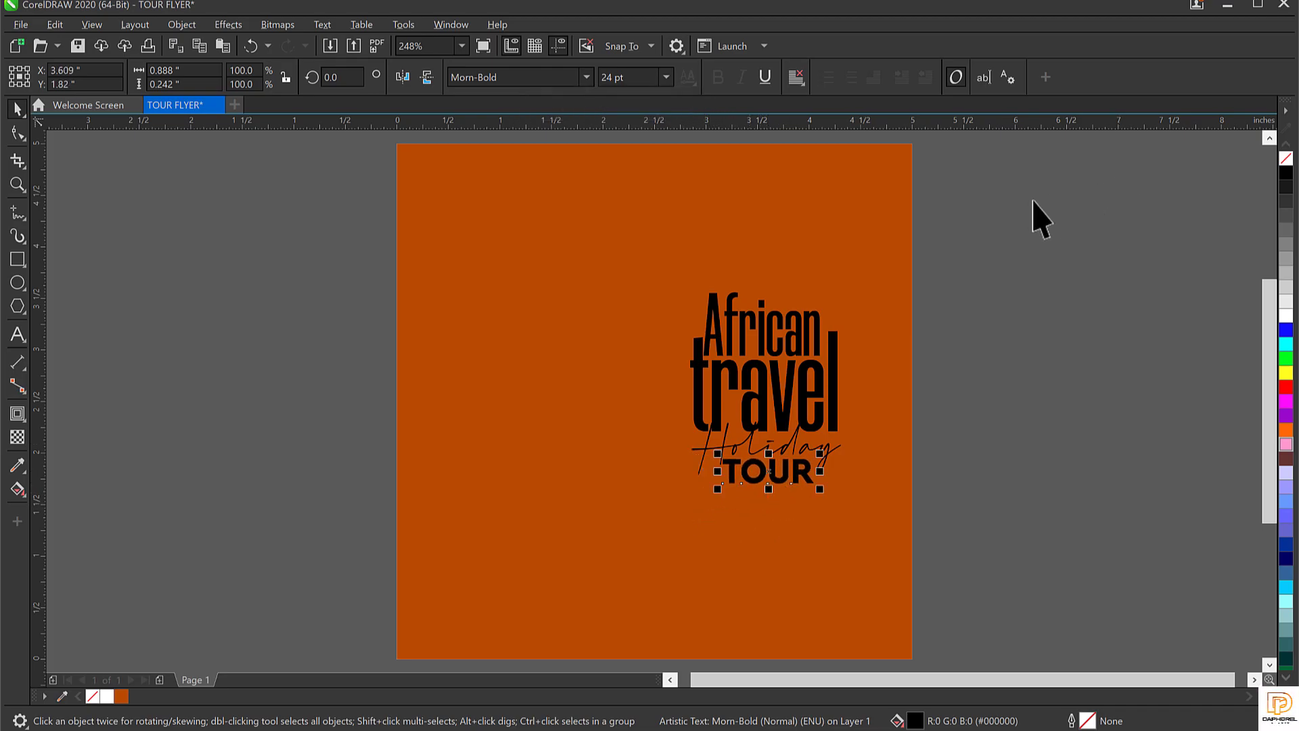
Step: Enlarge the four title words together to about 124% and shift them slightly within the page's right half
{"action": "left_click", "coordinate": [879, 338]}
{"action": "left_click_drag", "start_coordinate": [1033, 224], "coordinate": [605, 621]}
{"action": "left_click_drag", "start_coordinate": [685, 488], "coordinate": [665, 557]}
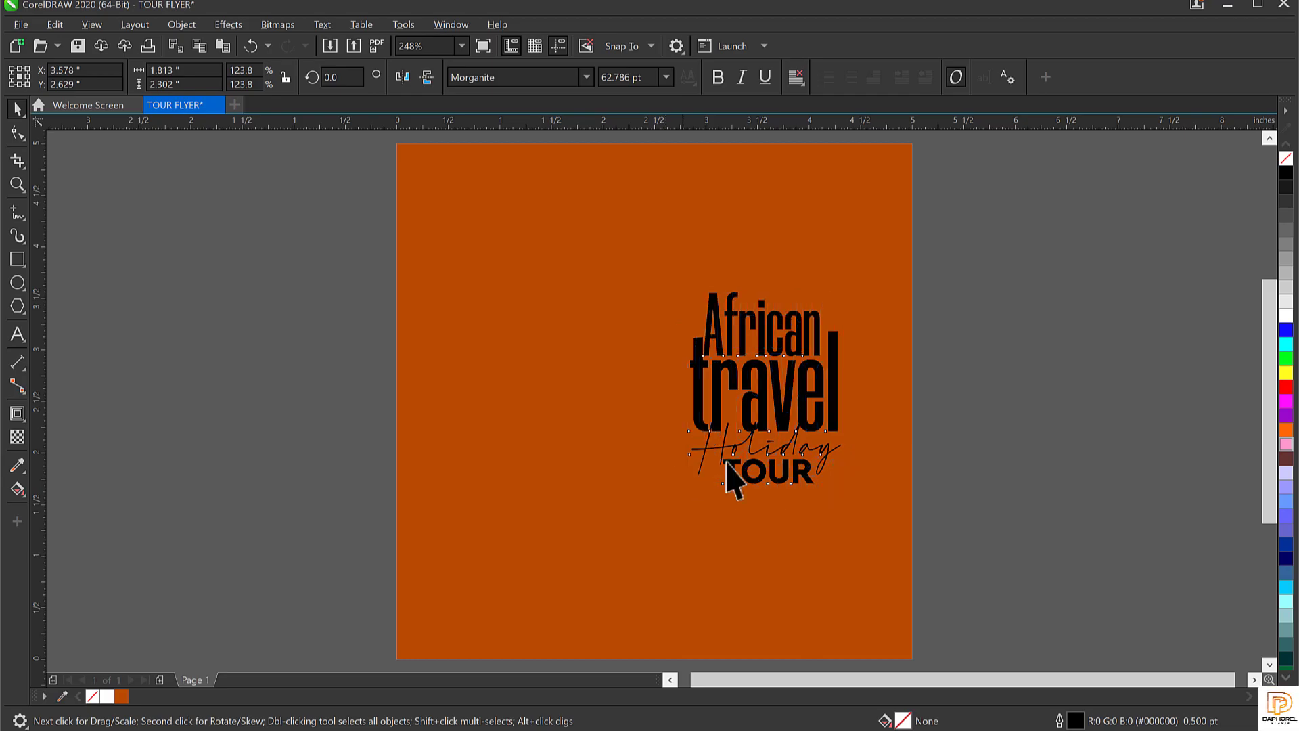
{"action": "left_click_drag", "start_coordinate": [806, 399], "coordinate": [815, 402]}
{"action": "left_click", "coordinate": [987, 373]}
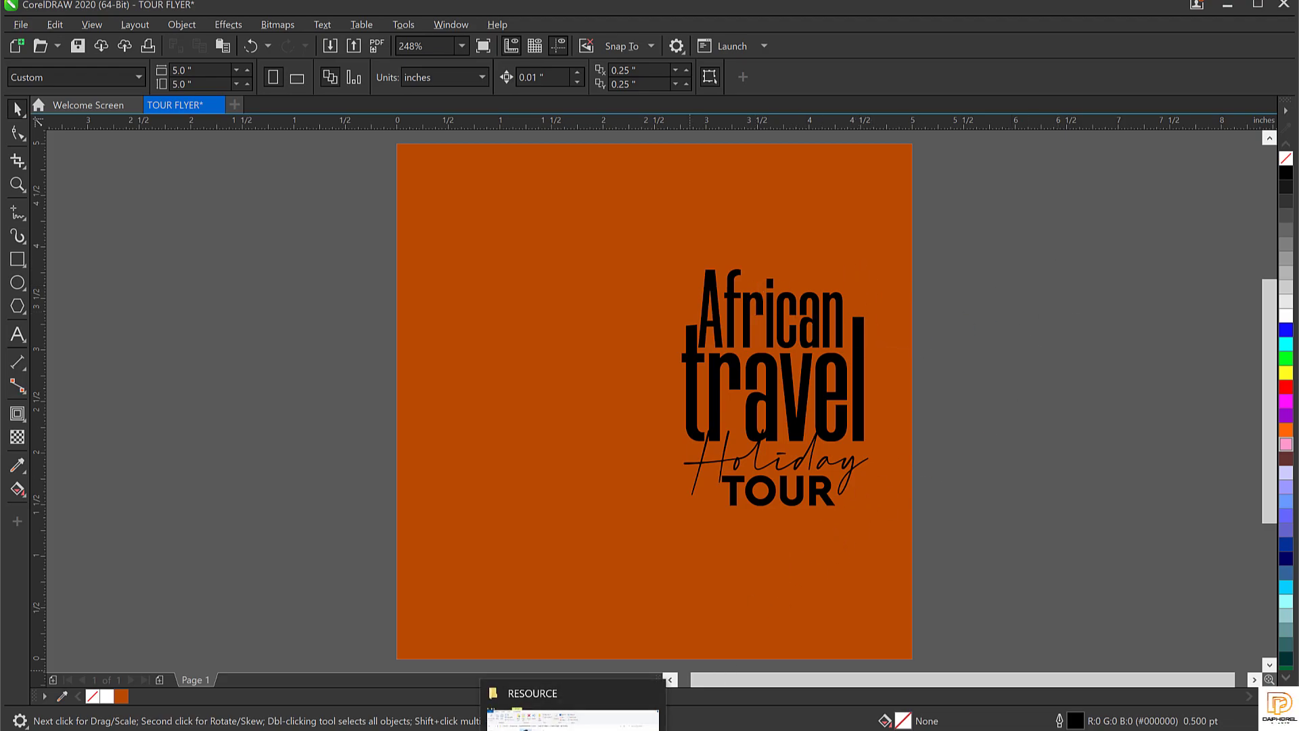
Step: Switch to the RESOURCE folder in File Explorer and bring the MODEL picture into the flyer document beside the page
{"action": "left_click", "coordinate": [573, 720]}
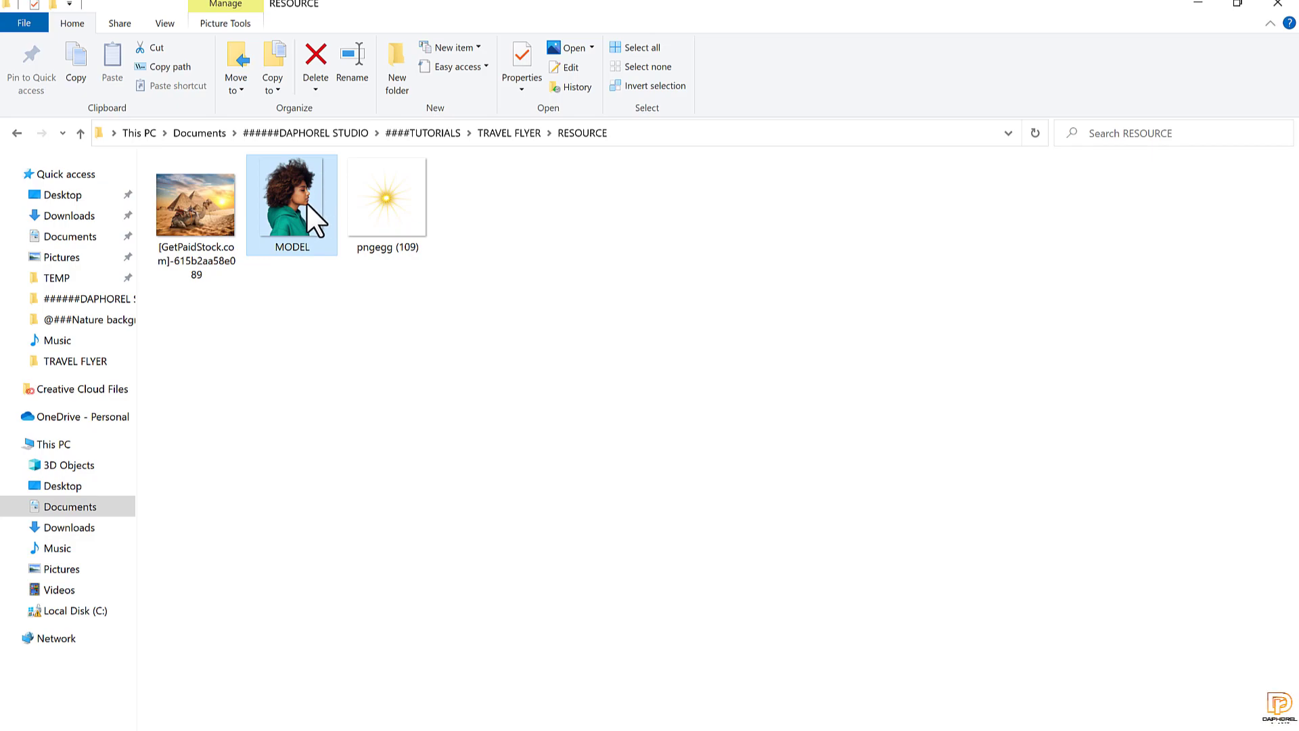
{"action": "double_click", "coordinate": [298, 203]}
{"action": "left_click_drag", "start_coordinate": [279, 195], "coordinate": [221, 325]}
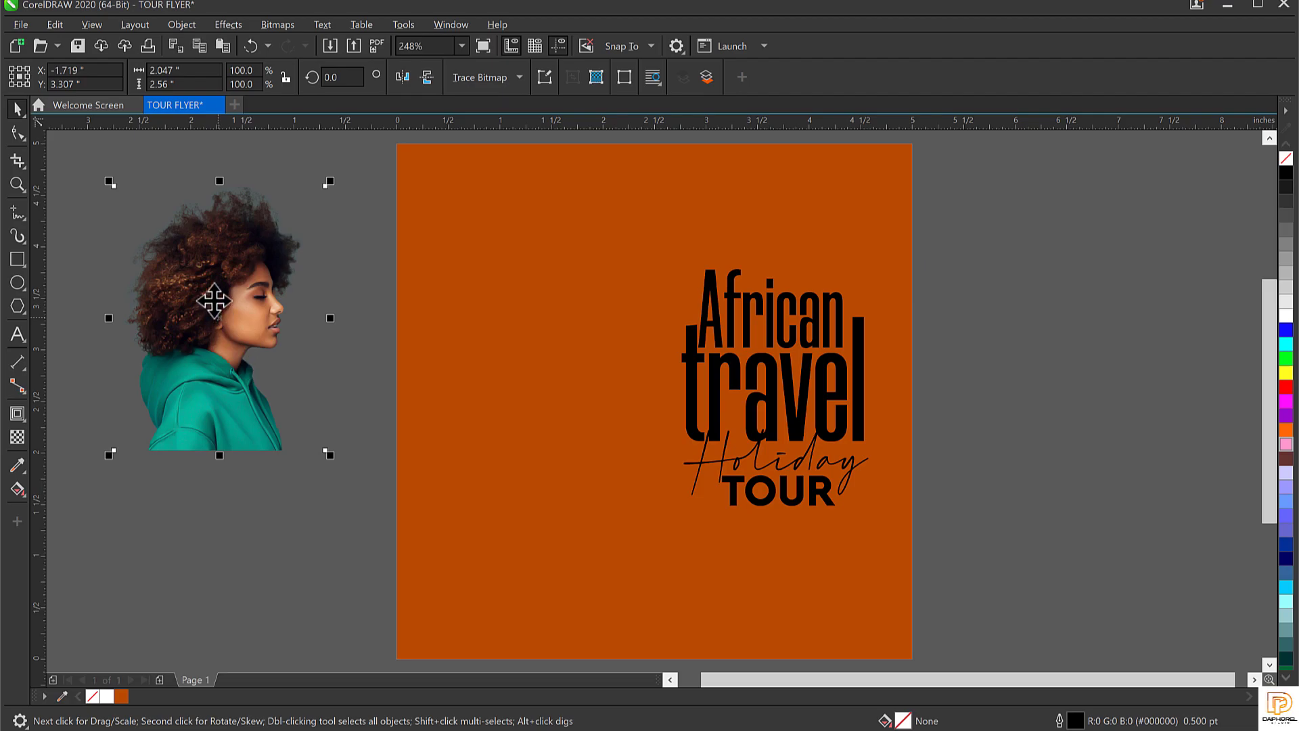
Step: Move the MODEL picture onto the orange page and enlarge it proportionally to about 149%
{"action": "left_click_drag", "start_coordinate": [485, 319], "coordinate": [541, 362]}
{"action": "left_click_drag", "start_coordinate": [664, 503], "coordinate": [762, 616]}
{"action": "scroll", "coordinate": [536, 302], "scroll_direction": "down", "scroll_amount": 2}
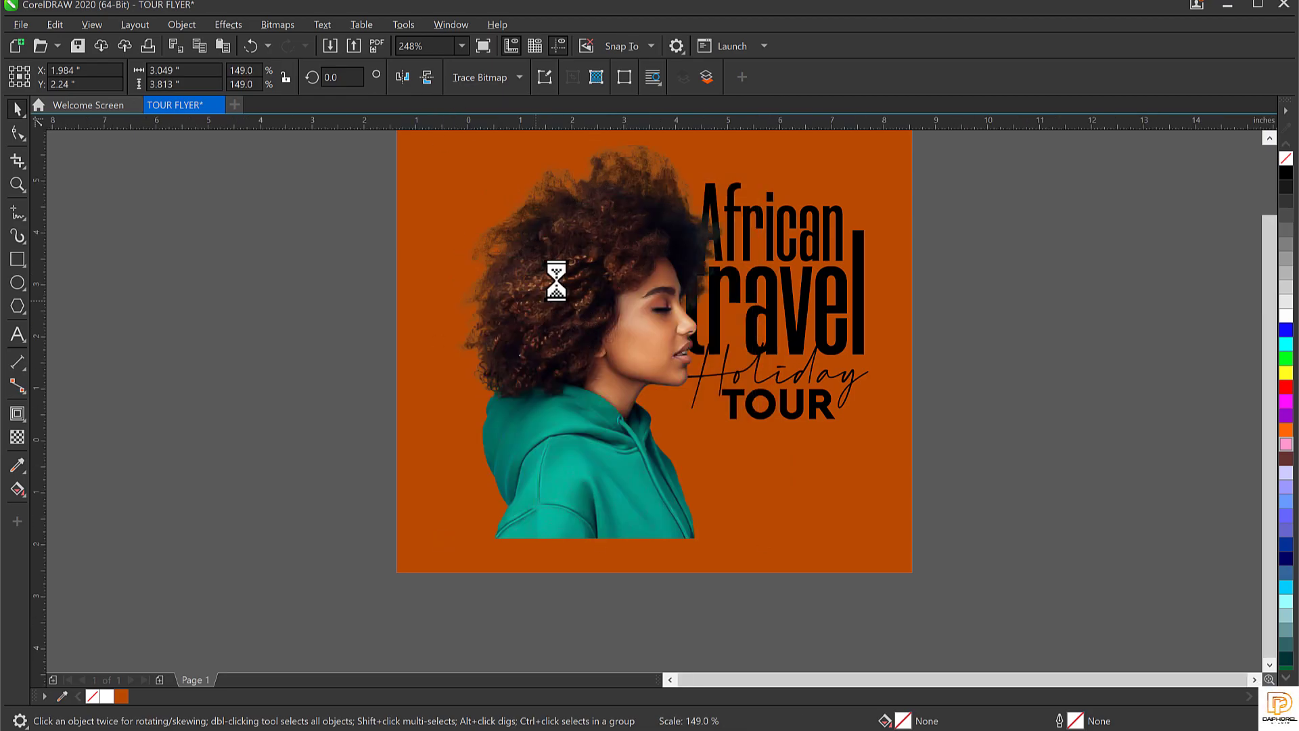
Step: Resize the MODEL picture proportionally to about 3 by 3.75 inches and place it along the page's left edge, facing the title
{"action": "left_click_drag", "start_coordinate": [659, 326], "coordinate": [778, 324]}
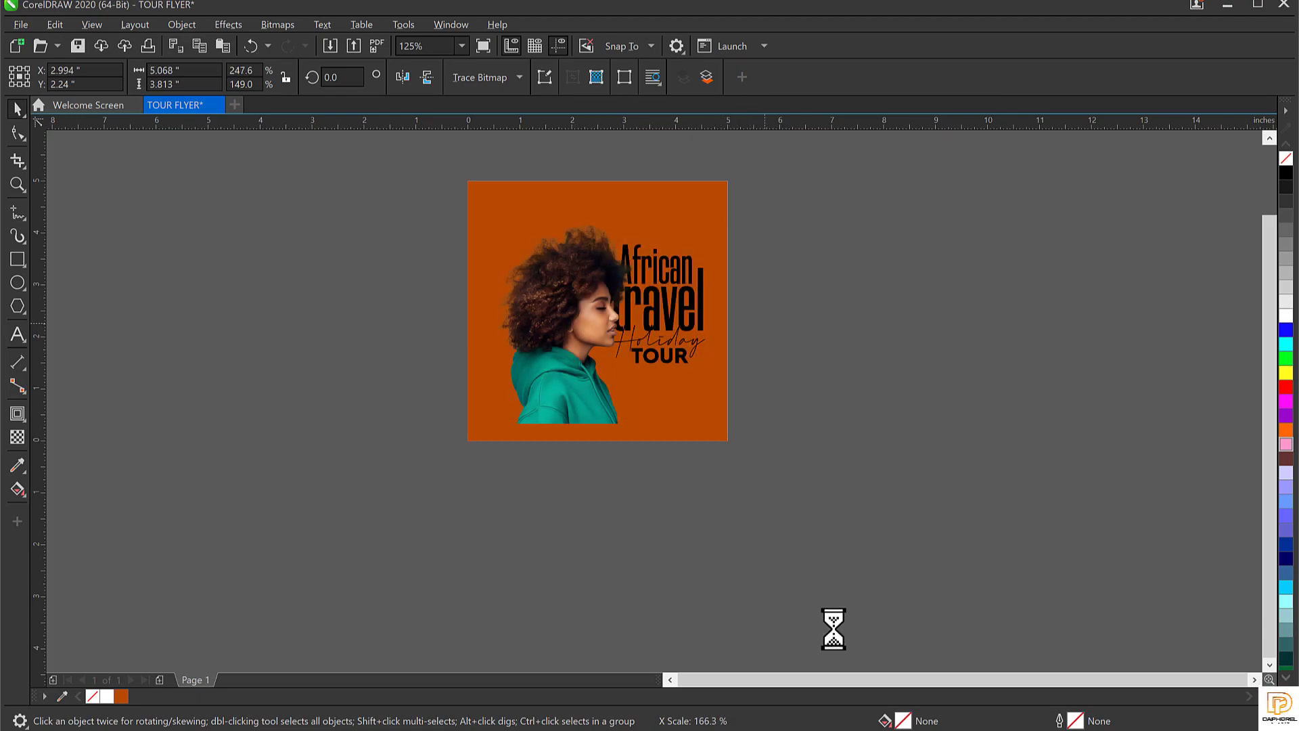
{"action": "key", "text": "ctrl+z"}
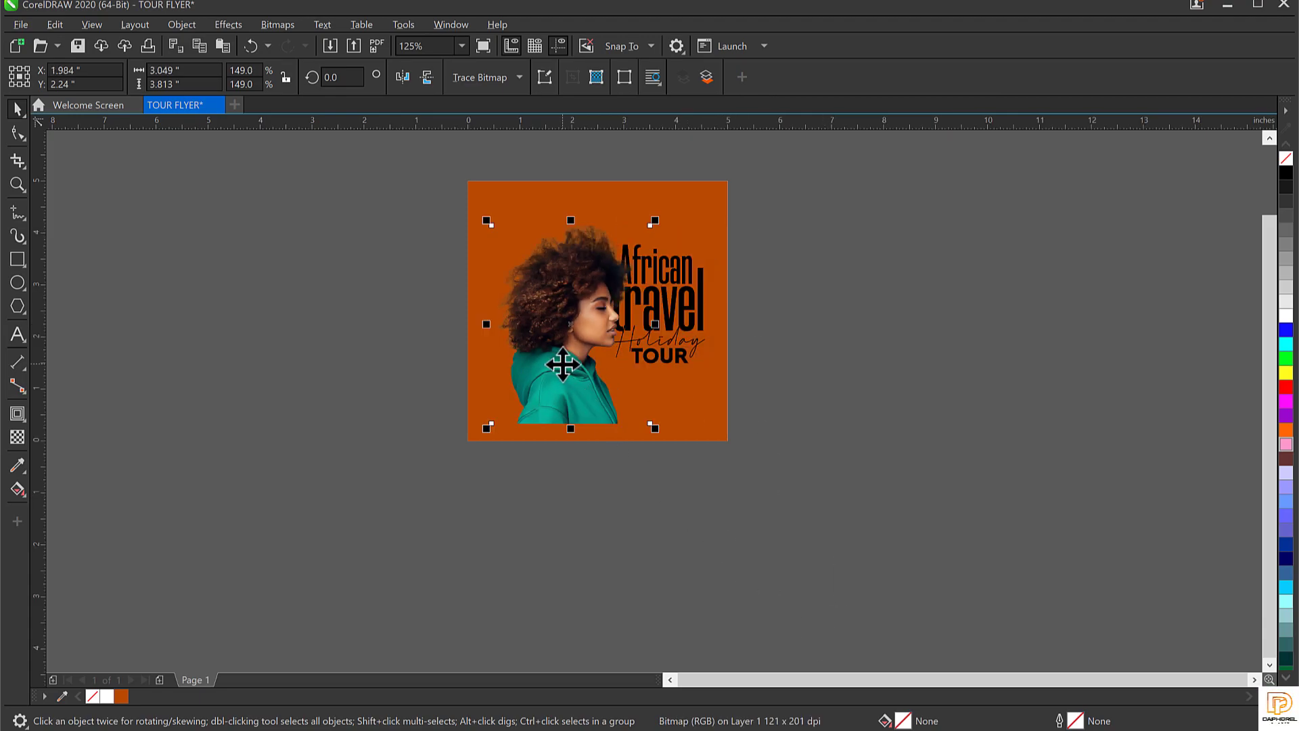
{"action": "left_click_drag", "start_coordinate": [487, 222], "coordinate": [460, 209]}
{"action": "mouse_move", "coordinate": [657, 209]}
{"action": "left_mouse_down"}
{"action": "mouse_move", "coordinate": [672, 206]}
{"action": "mouse_move", "coordinate": [660, 204]}
{"action": "left_mouse_up"}
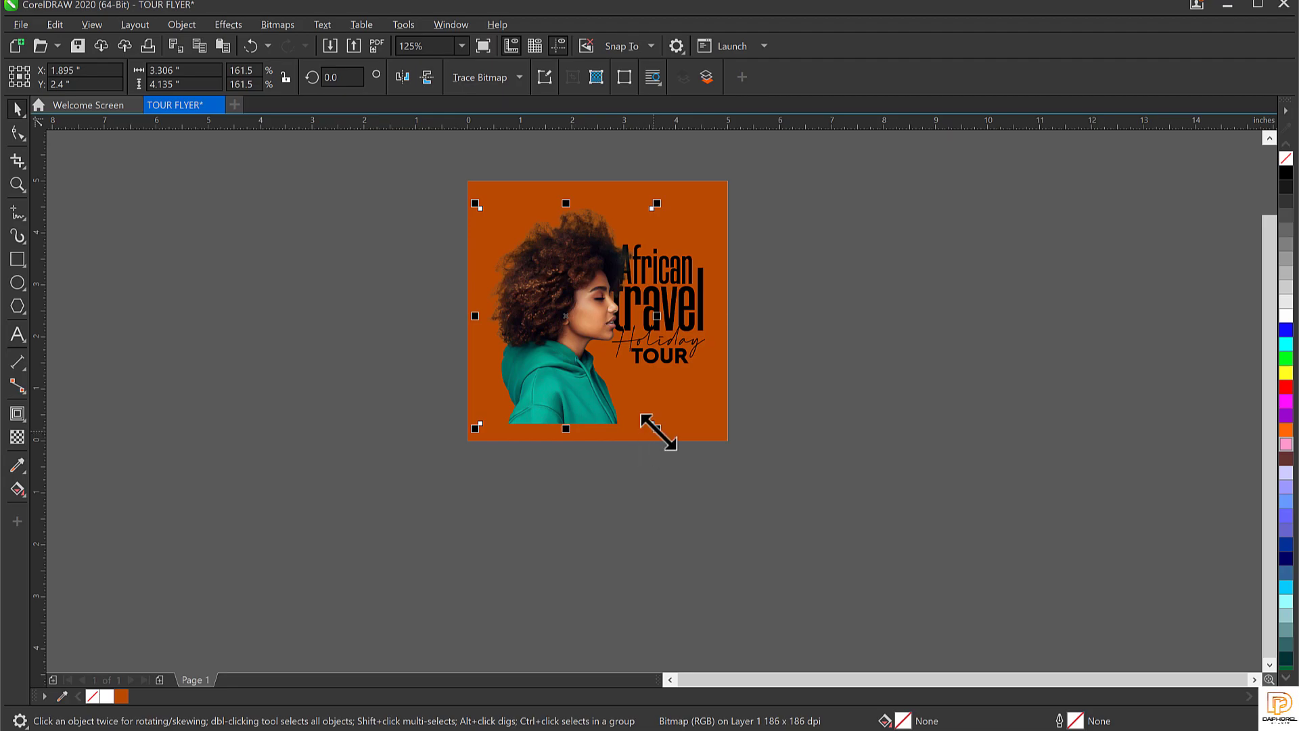
{"action": "left_click_drag", "start_coordinate": [656, 428], "coordinate": [640, 407]}
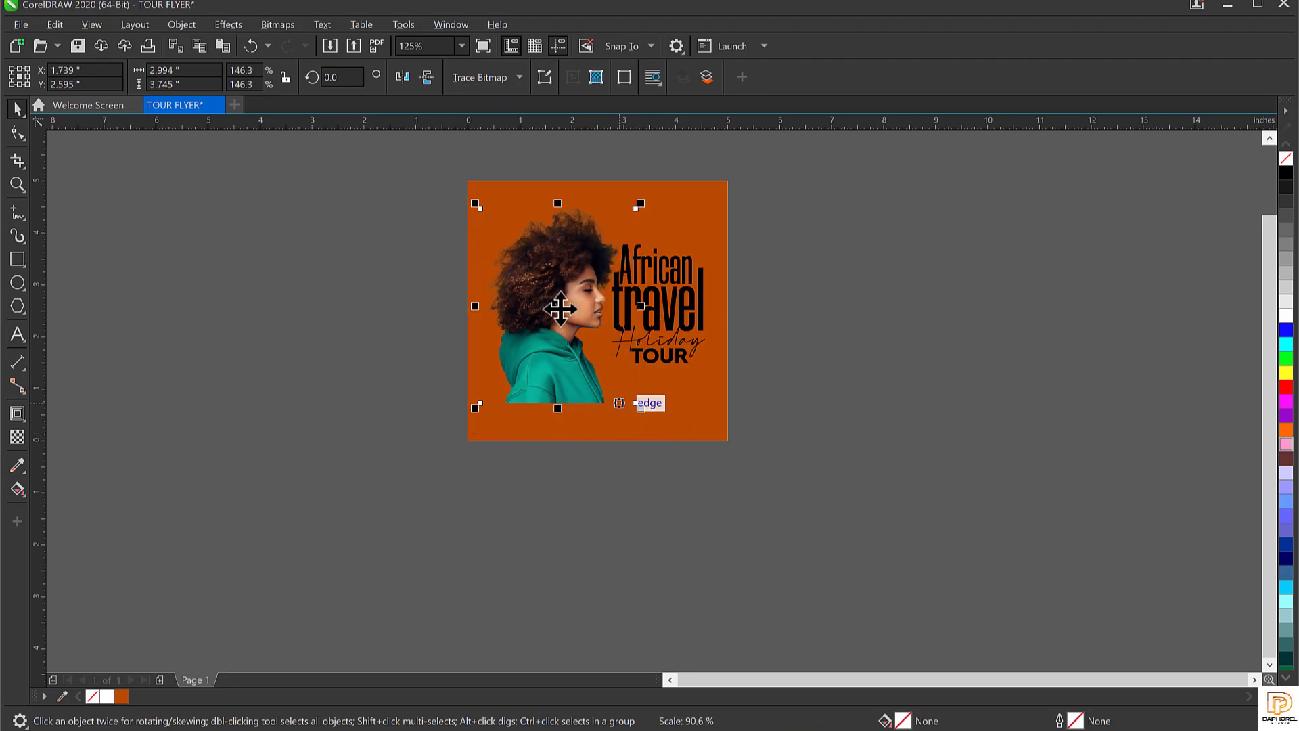
{"action": "scroll", "coordinate": [558, 304], "scroll_direction": "up", "scroll_amount": 3}
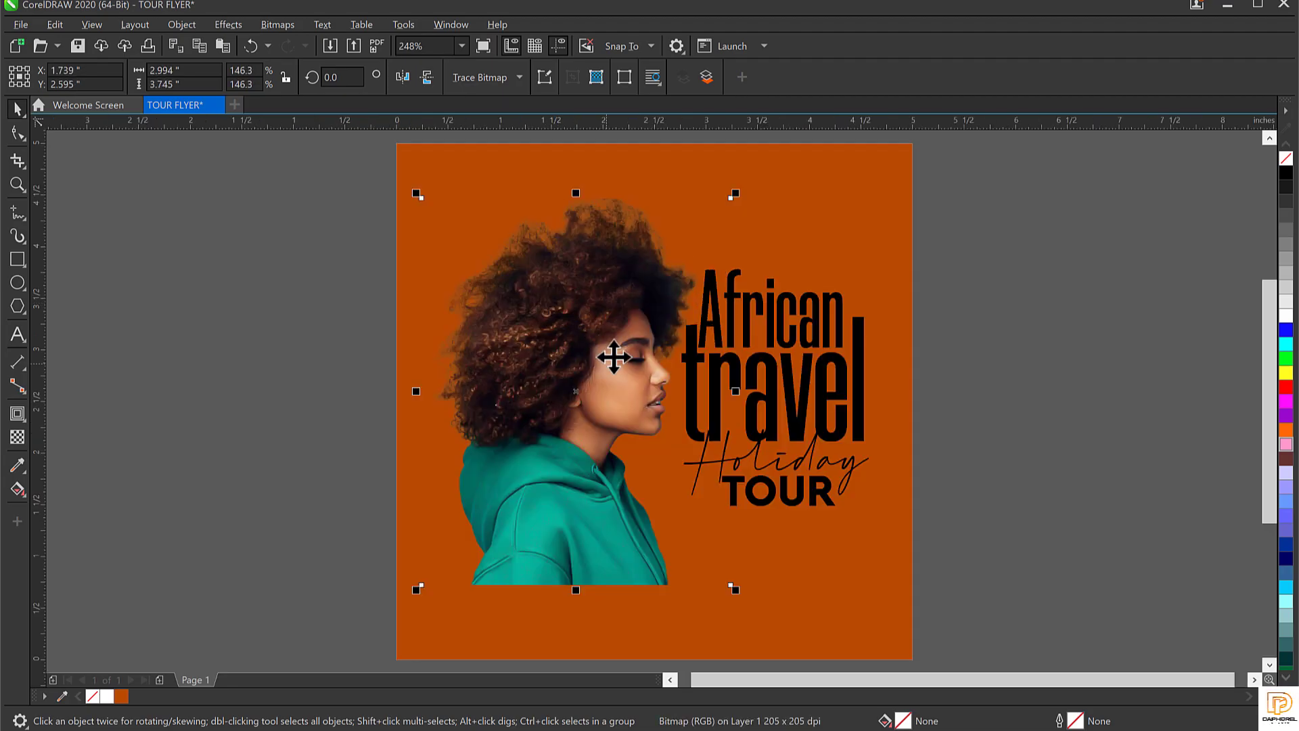
{"action": "left_click_drag", "start_coordinate": [580, 342], "coordinate": [582, 338]}
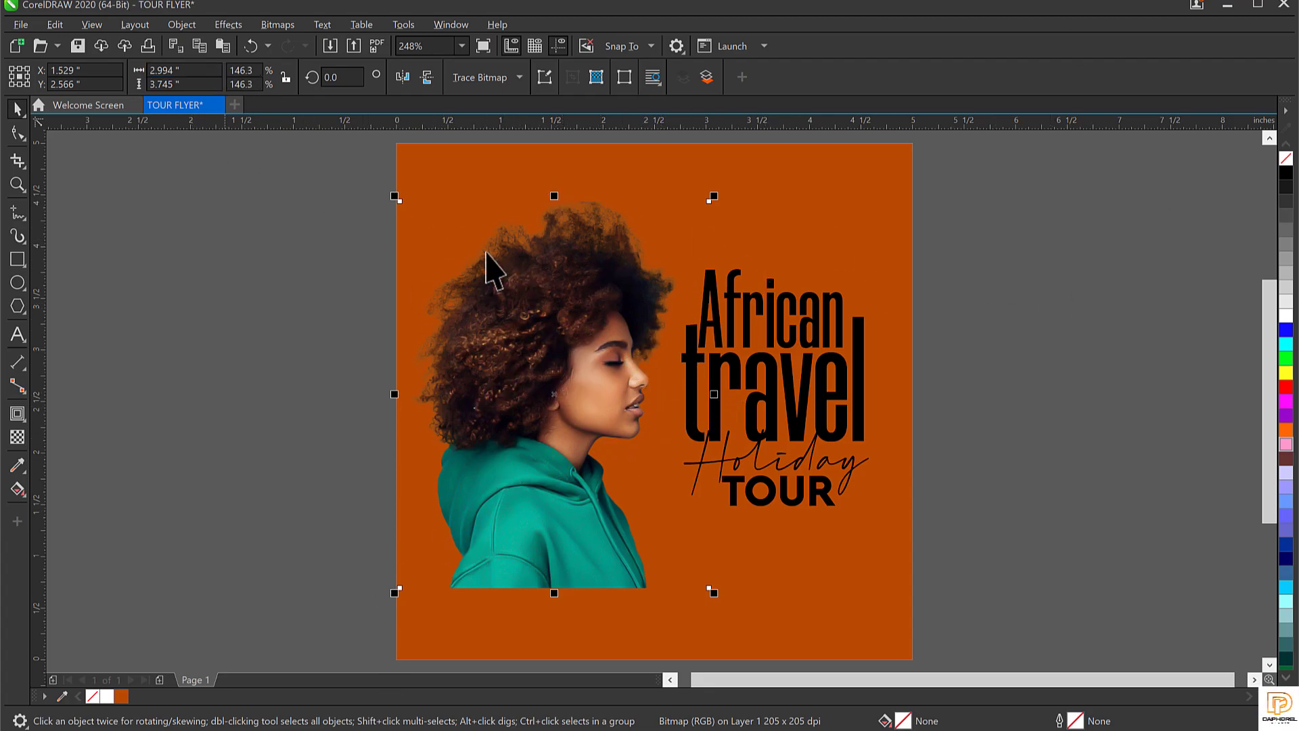
Step: Open the MODEL picture in the Image Adjustment Lab and reset all its adjustments
{"action": "left_click", "coordinate": [226, 26]}
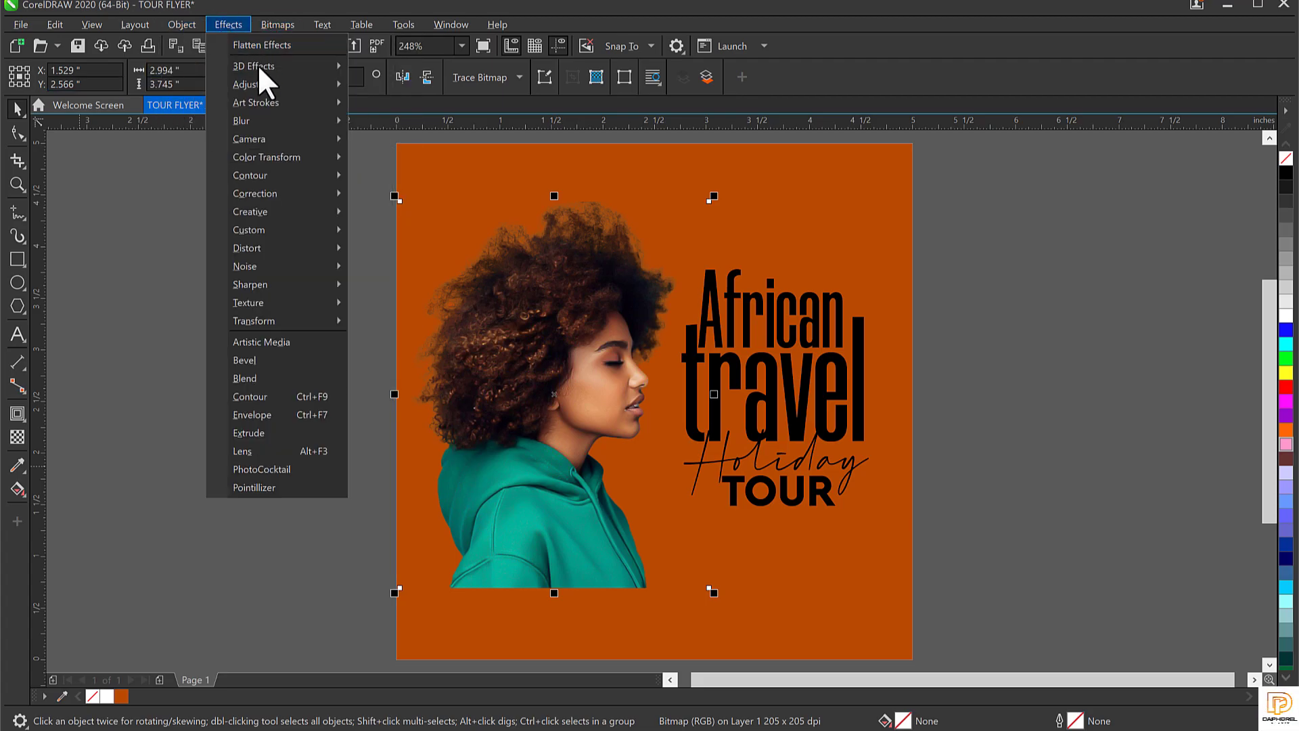
{"action": "mouse_move", "coordinate": [263, 82]}
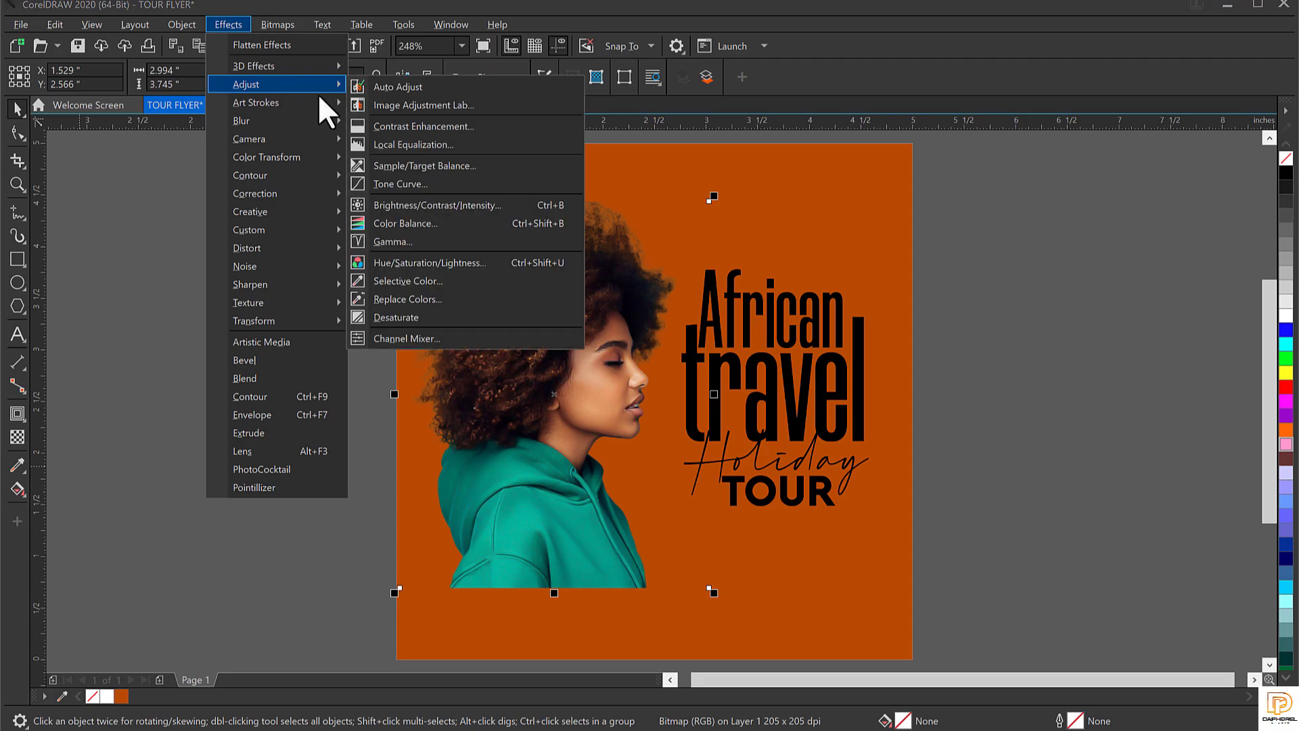
{"action": "left_click", "coordinate": [421, 106]}
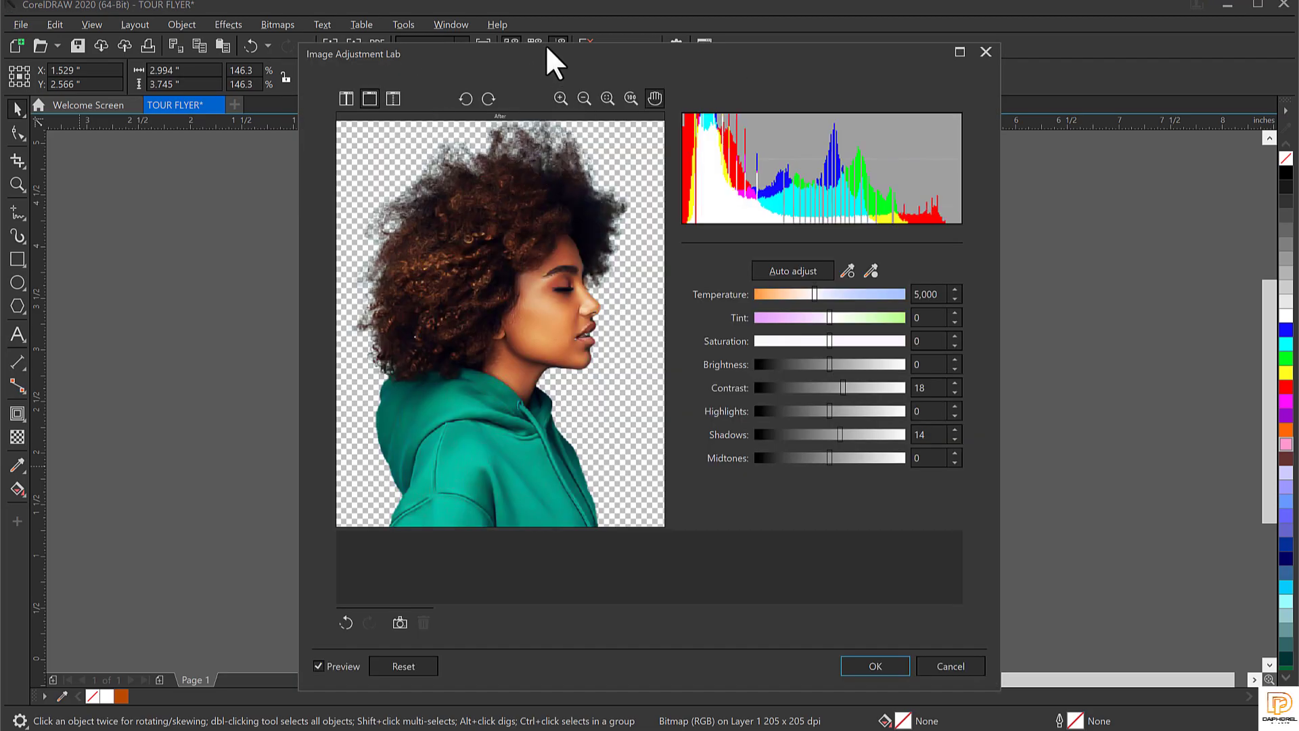
{"action": "left_click_drag", "start_coordinate": [545, 54], "coordinate": [868, 32]}
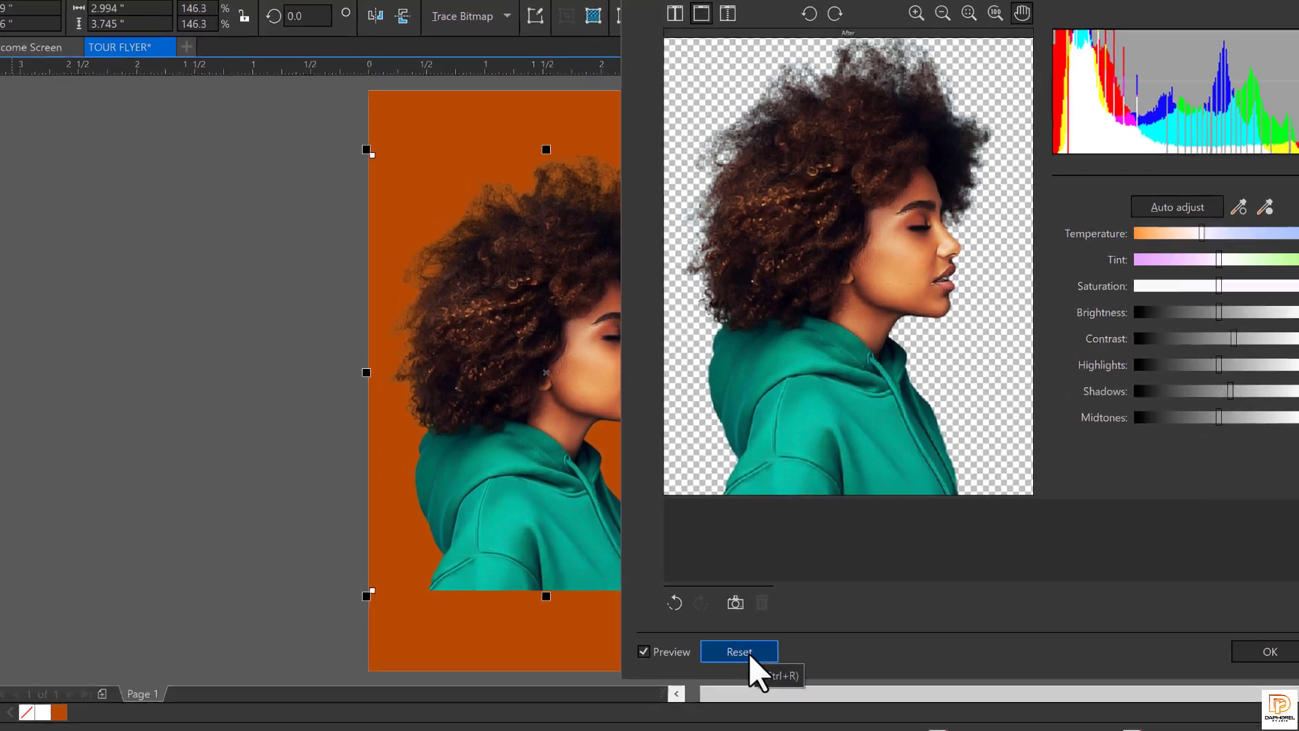
{"action": "left_click", "coordinate": [735, 645]}
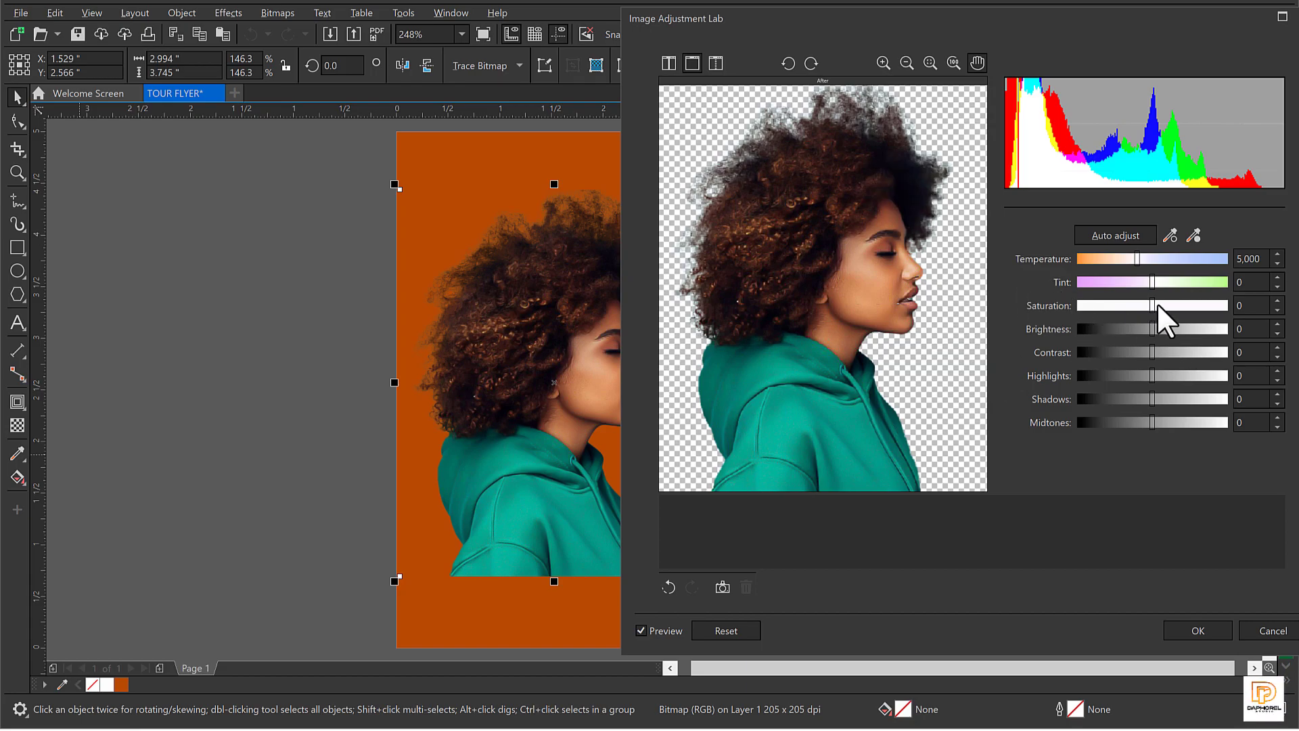
Step: Lower the picture's saturation to -100 to make it black and white, and reposition the adjustment dialog beside the picture
{"action": "left_click_drag", "start_coordinate": [1069, 307], "coordinate": [1067, 308]}
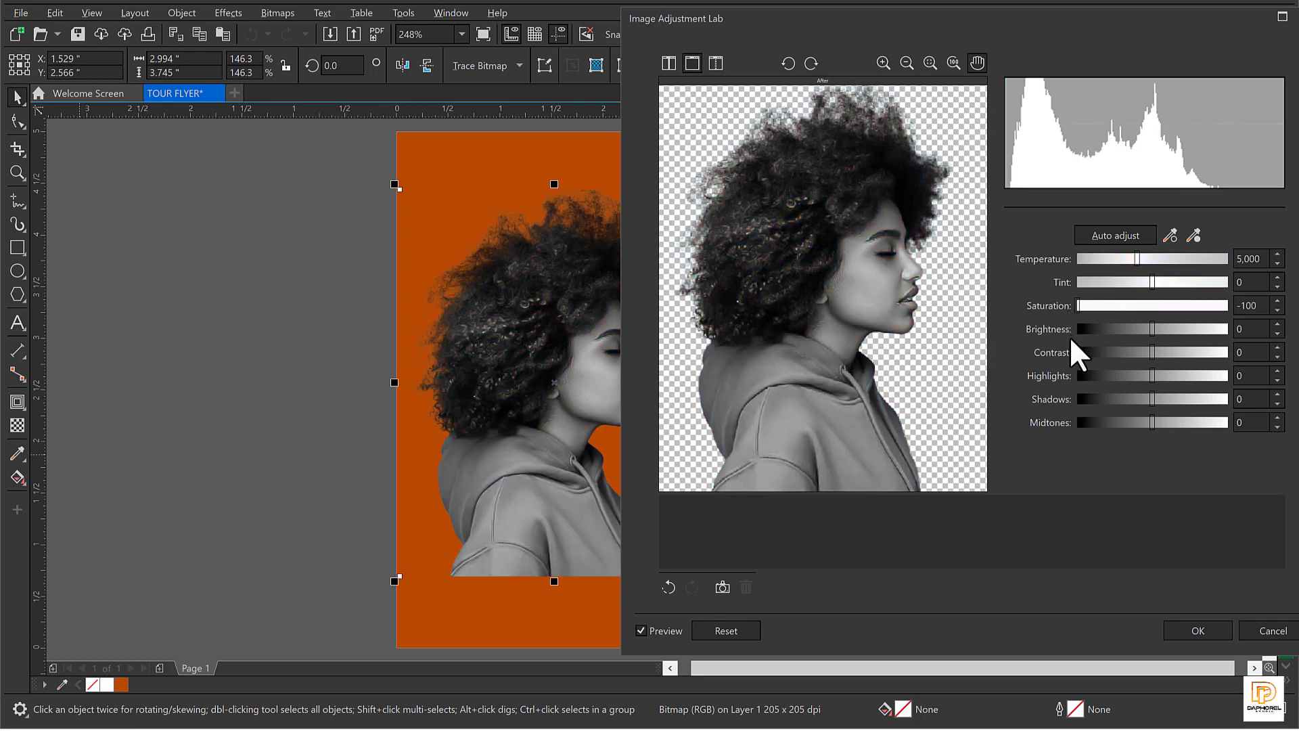
{"action": "left_click_drag", "start_coordinate": [838, 14], "coordinate": [883, 7]}
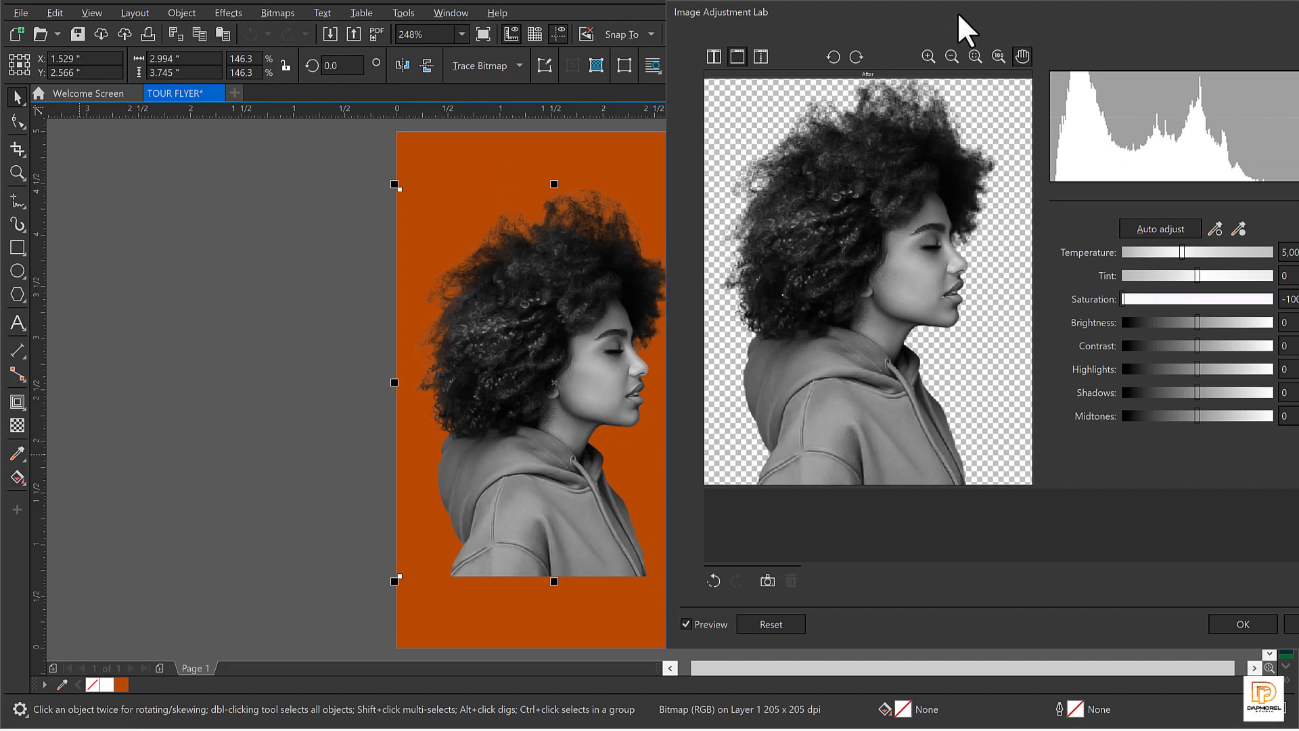
{"action": "left_click_drag", "start_coordinate": [958, 14], "coordinate": [922, 2]}
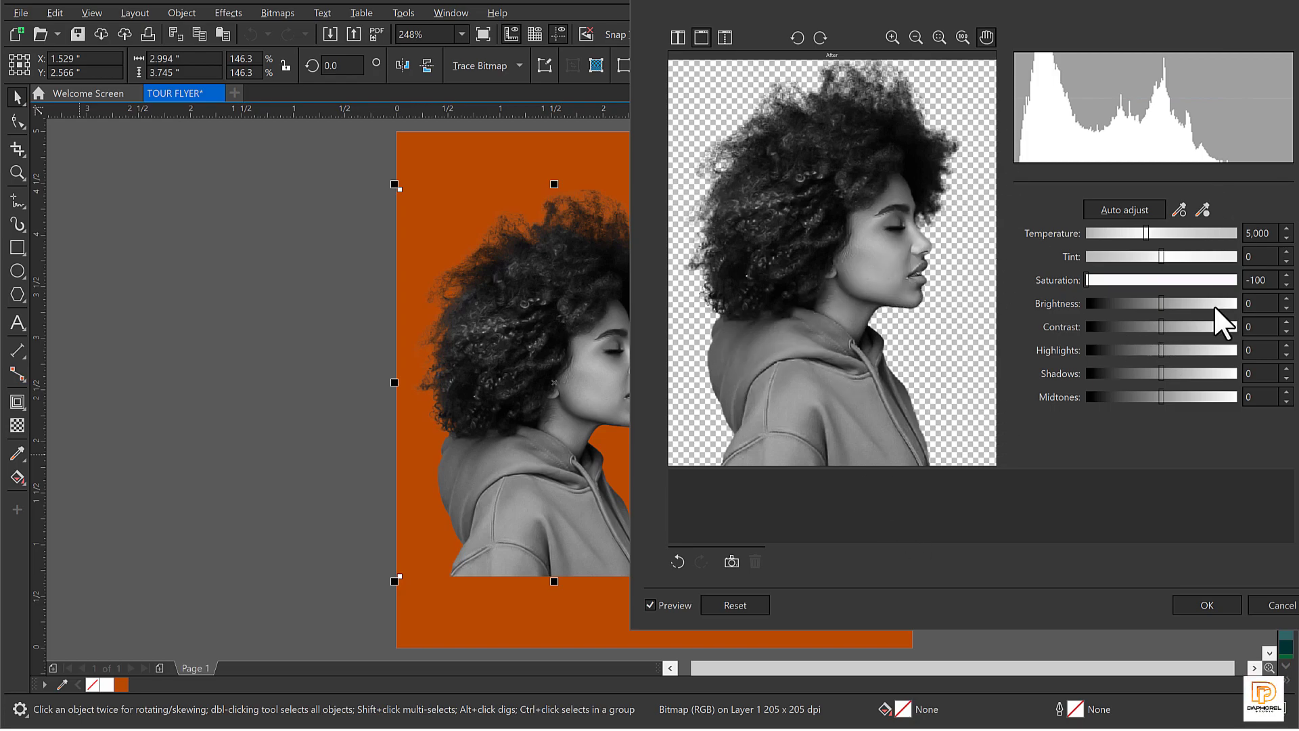
Step: Set the MODEL picture's contrast to 21, shadows to 5 and midtones to -12
{"action": "left_click_drag", "start_coordinate": [1161, 327], "coordinate": [1171, 323]}
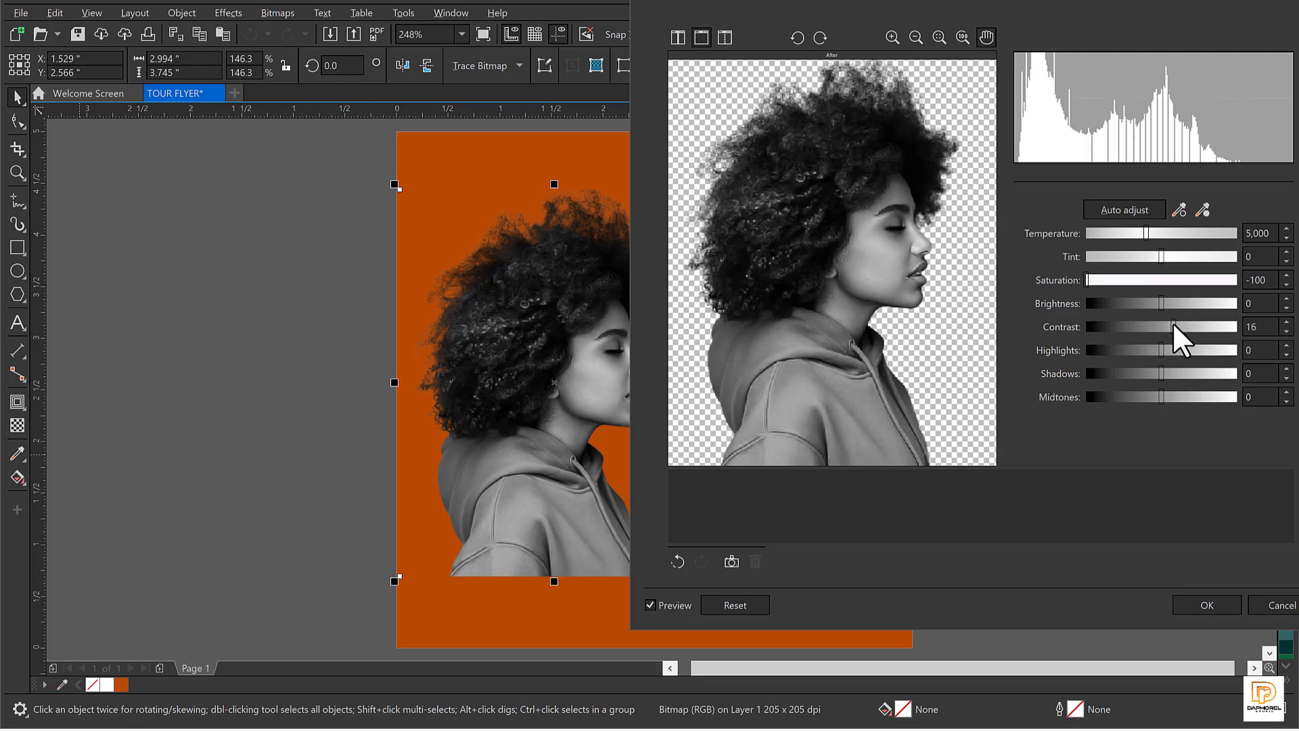
{"action": "left_click_drag", "start_coordinate": [1174, 324], "coordinate": [1178, 323]}
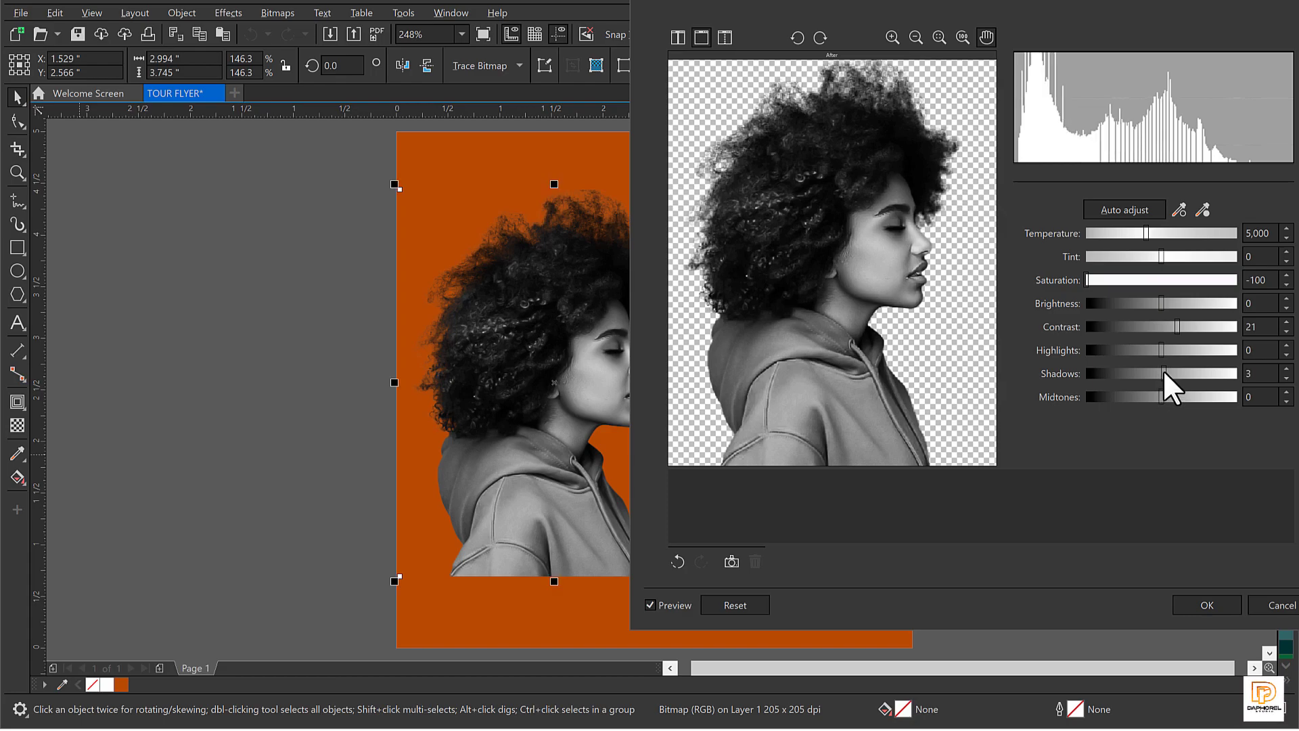
{"action": "double_click", "coordinate": [1265, 372]}
{"action": "type", "text": "5"}
{"action": "left_click_drag", "start_coordinate": [1160, 396], "coordinate": [1151, 394]}
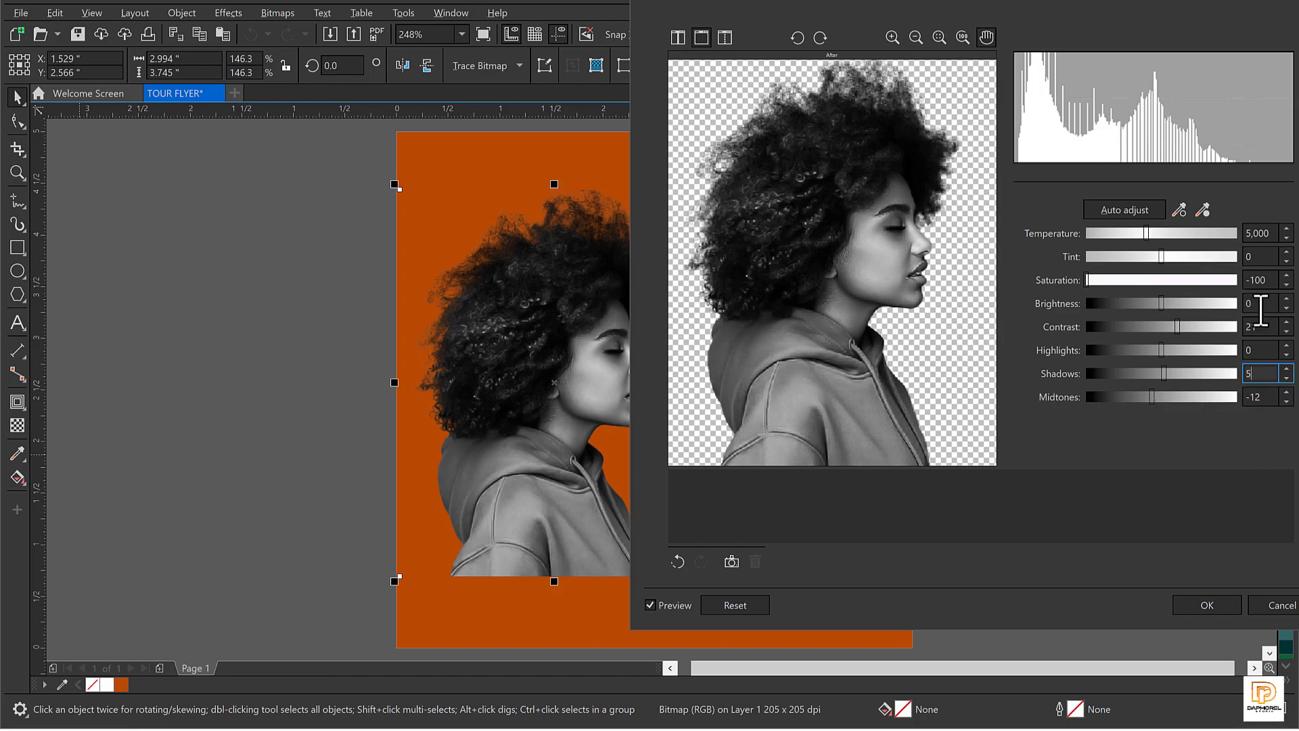
Step: Apply the image adjustments to the MODEL picture and shift it slightly away from the page edge, to about X 1.58 in
{"action": "left_click", "coordinate": [1089, 3]}
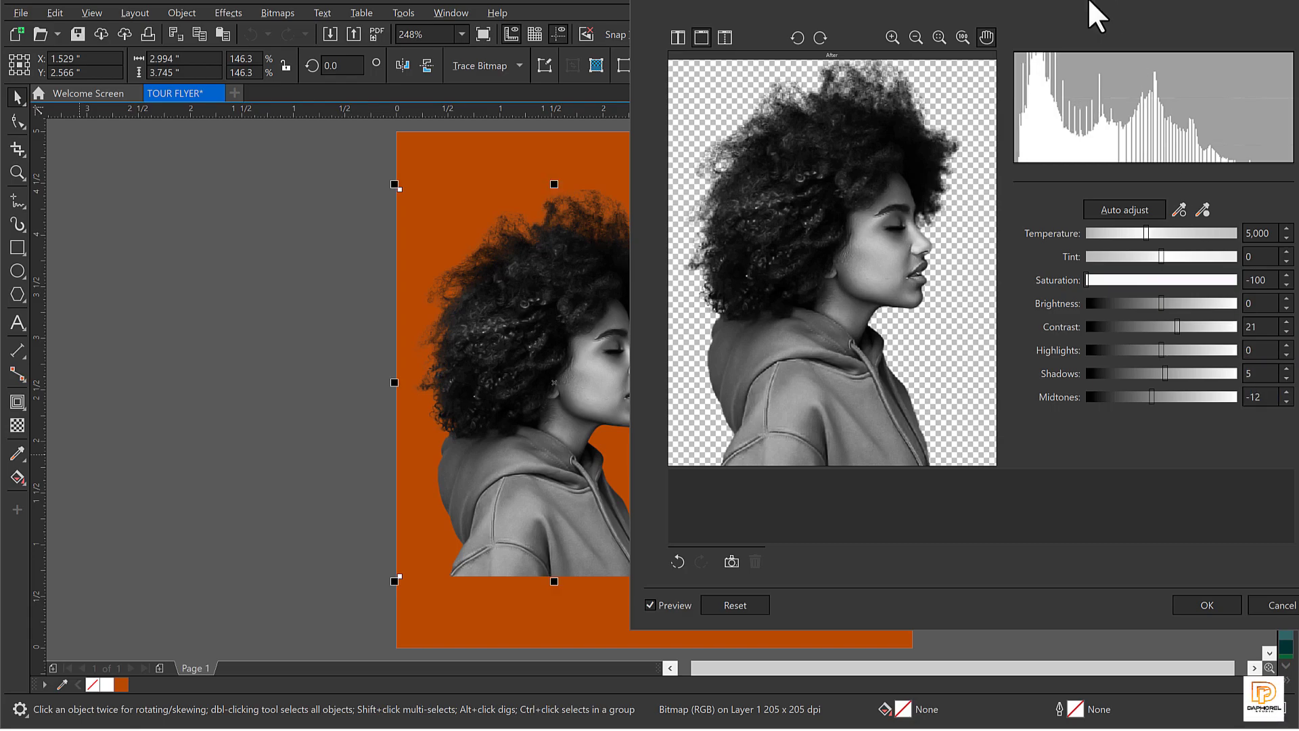
{"action": "left_click_drag", "start_coordinate": [1090, 12], "coordinate": [1063, 12]}
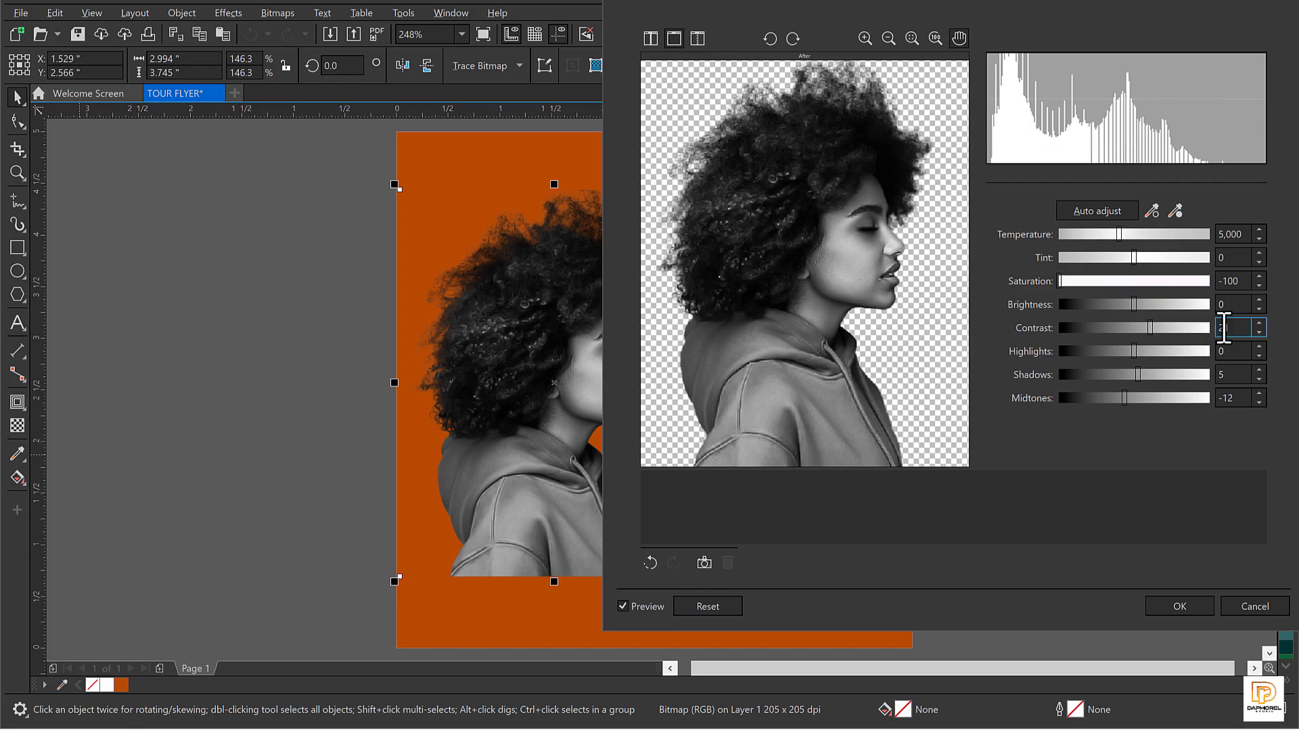
{"action": "left_click", "coordinate": [1236, 399]}
{"action": "left_click", "coordinate": [1174, 602]}
{"action": "left_click", "coordinate": [539, 330]}
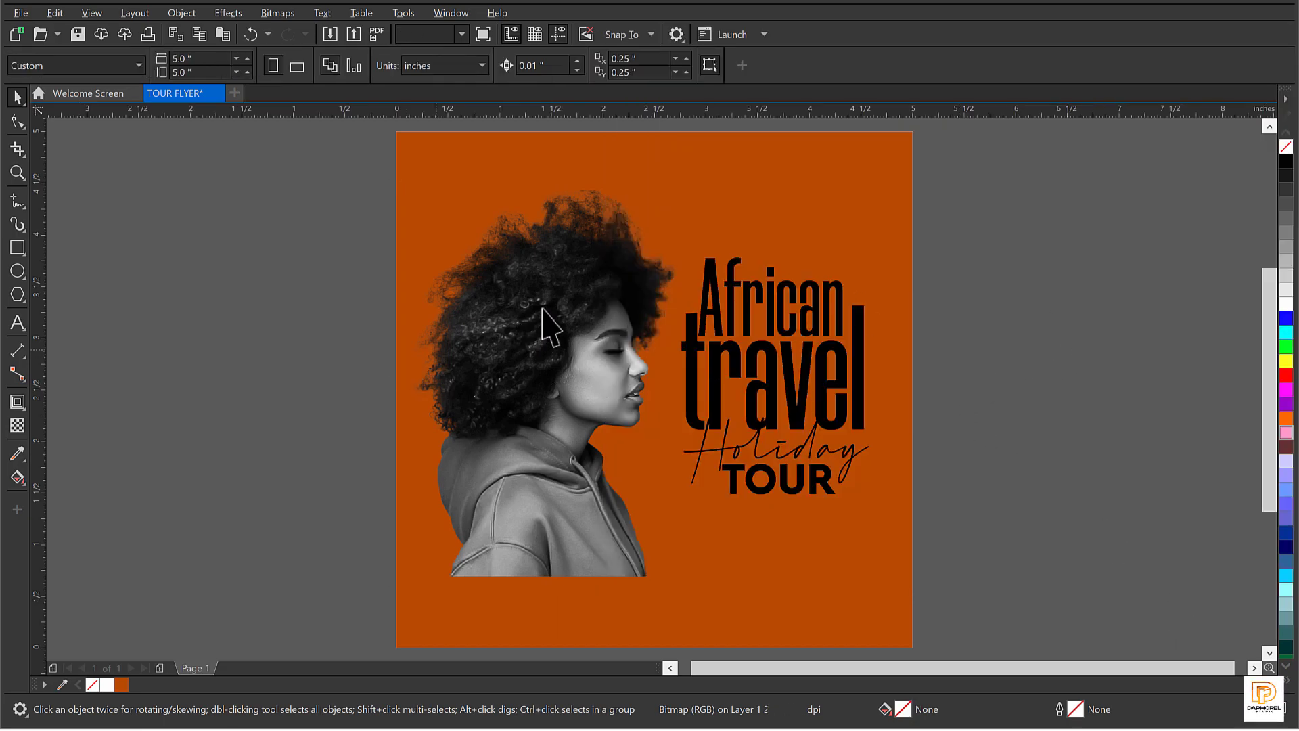
{"action": "left_click_drag", "start_coordinate": [525, 302], "coordinate": [530, 306]}
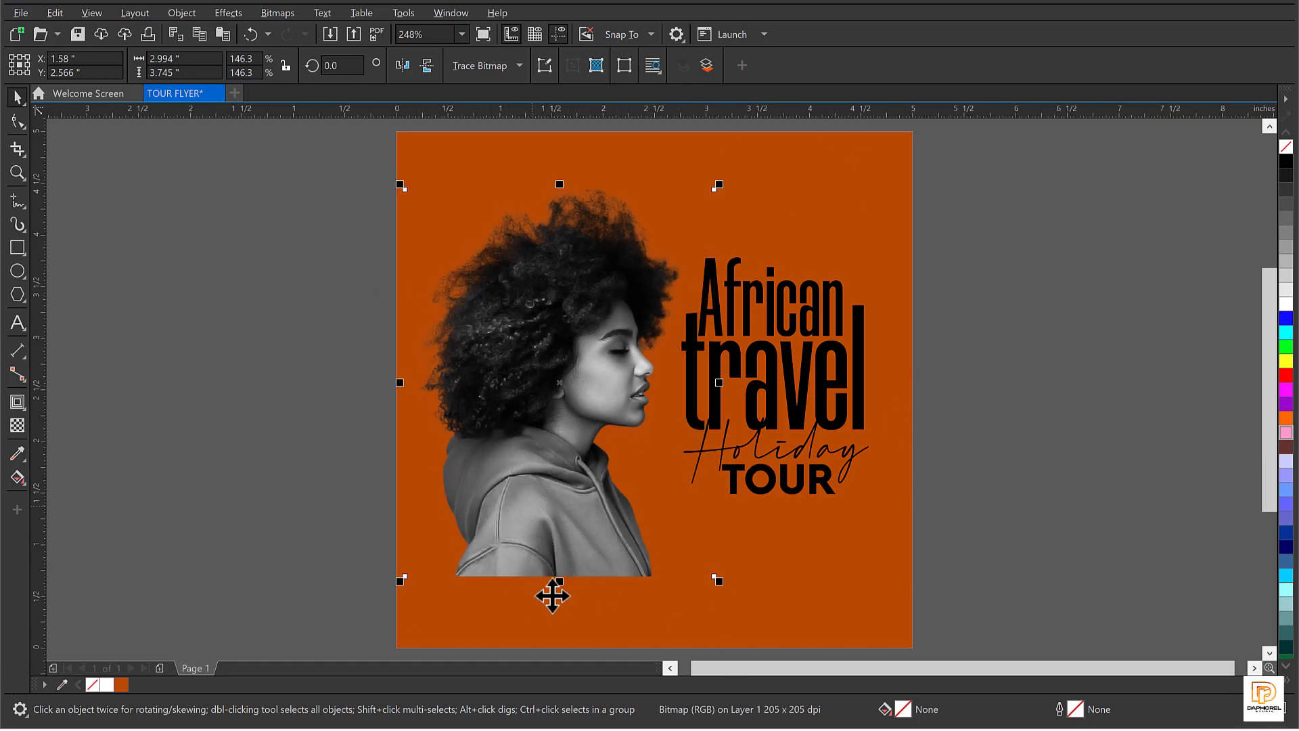
{"action": "left_click", "coordinate": [17, 424]}
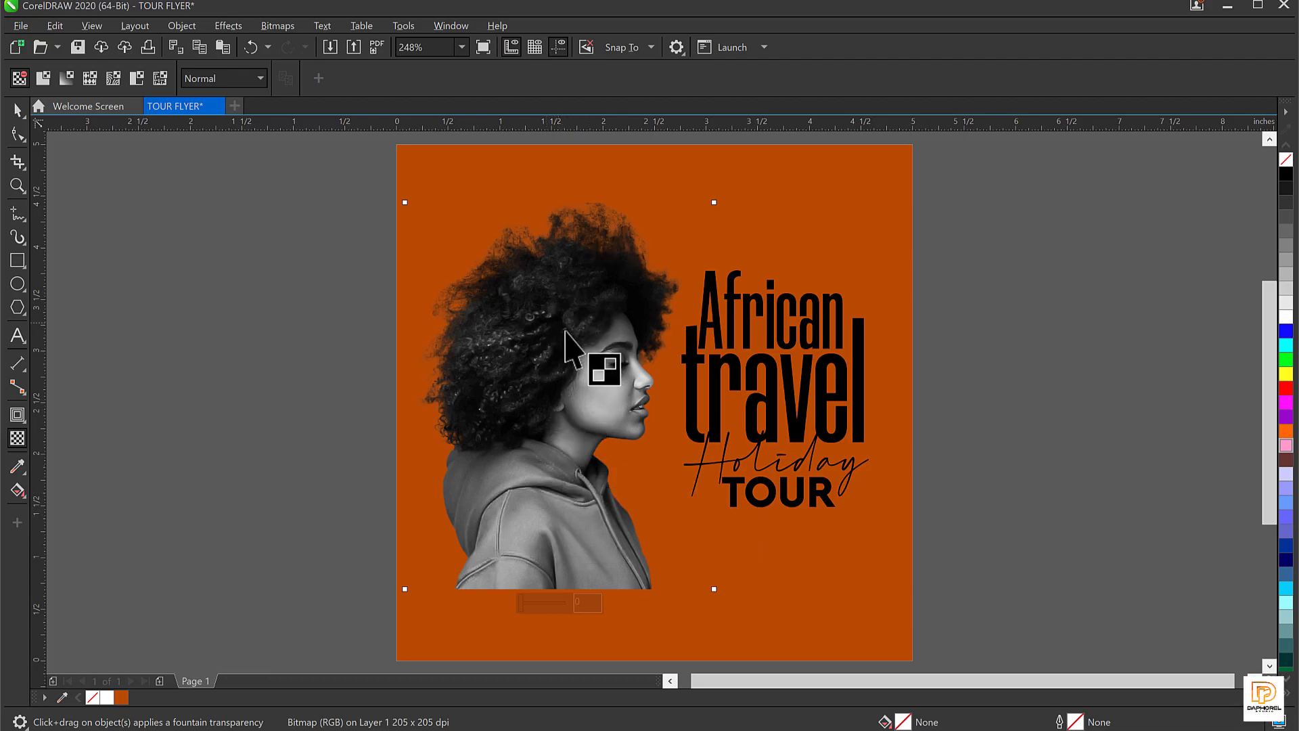
{"action": "key", "text": "space"}
{"action": "left_click_drag", "start_coordinate": [574, 351], "coordinate": [583, 323]}
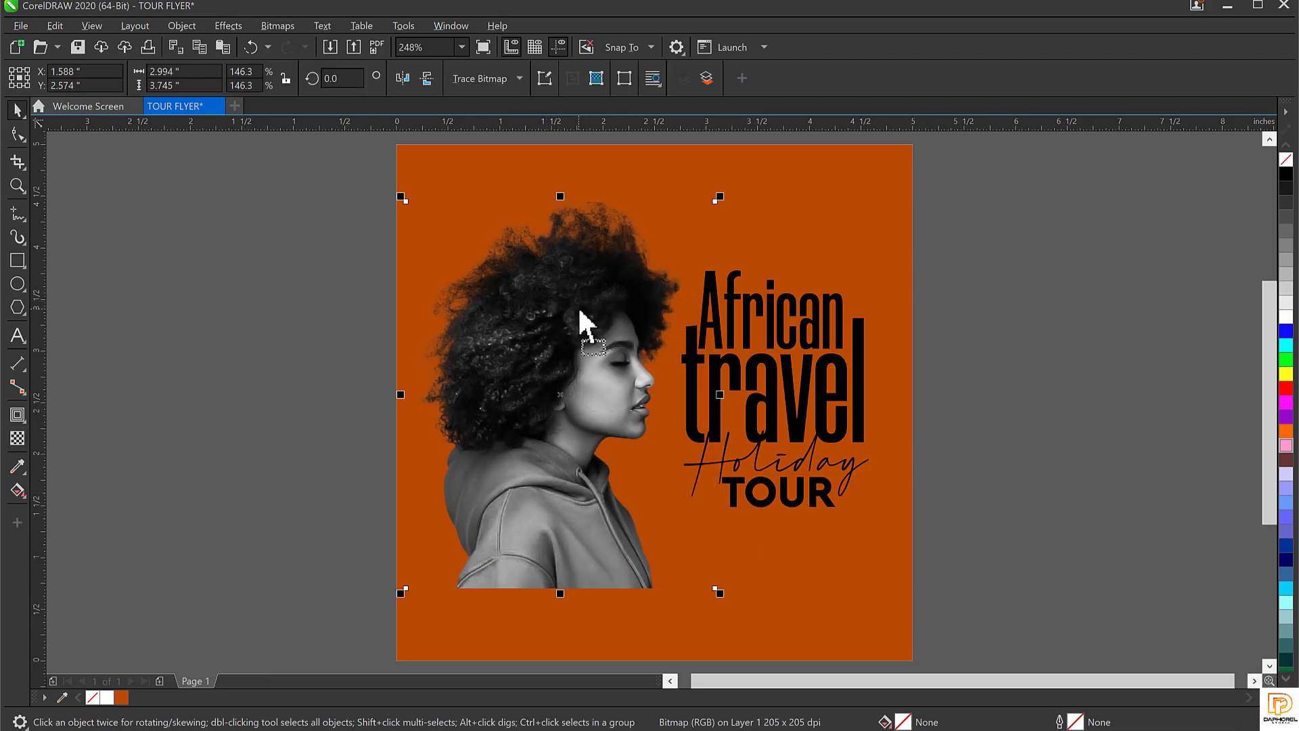
{"action": "key", "text": "ctrl+z"}
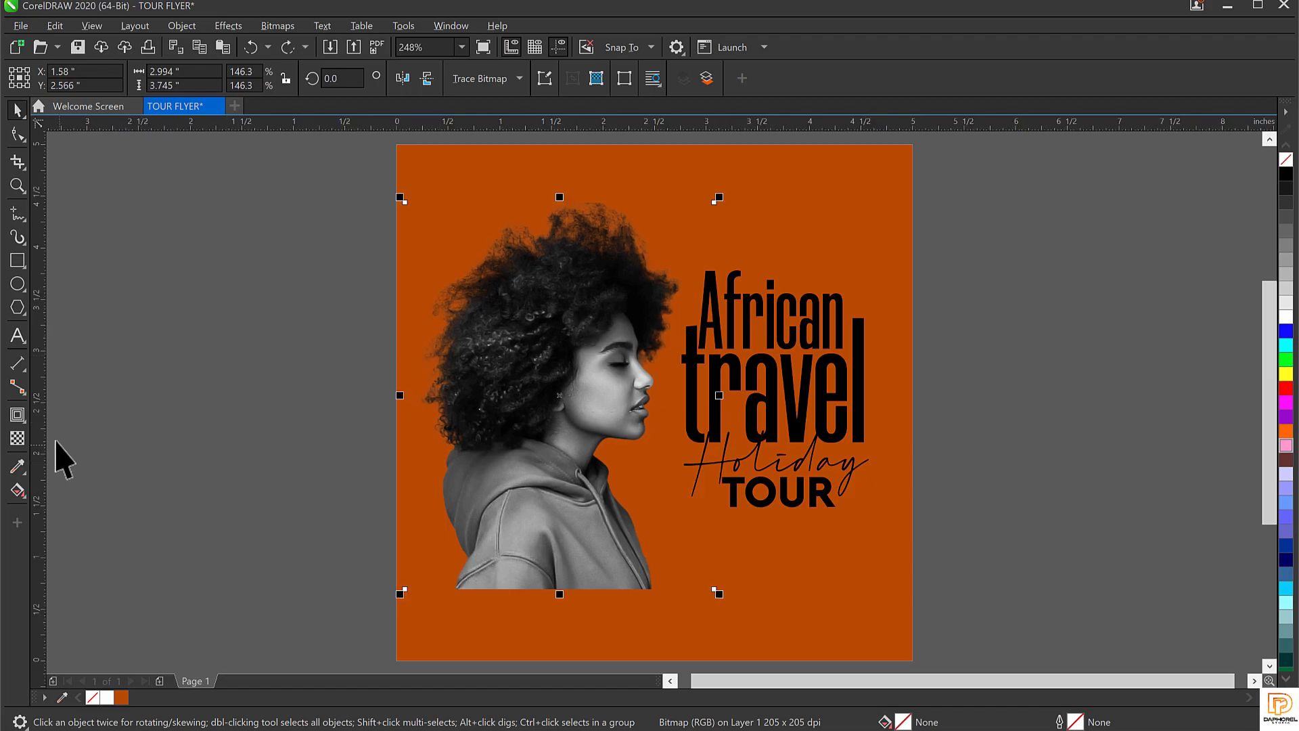
Step: Apply a linear fountain transparency to the MODEL picture, fading it vertically from the neck down so the hoodie blends into the background
{"action": "left_click", "coordinate": [18, 436]}
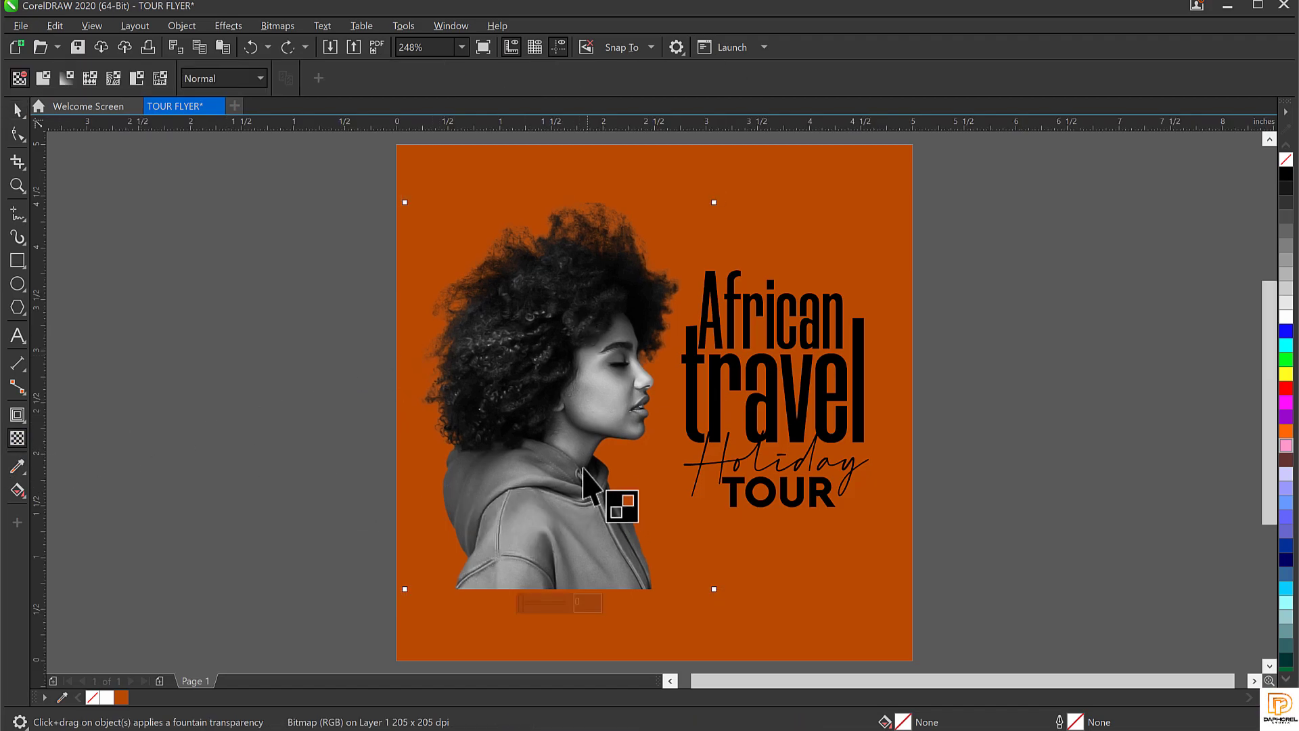
{"action": "left_click_drag", "start_coordinate": [563, 447], "coordinate": [566, 575]}
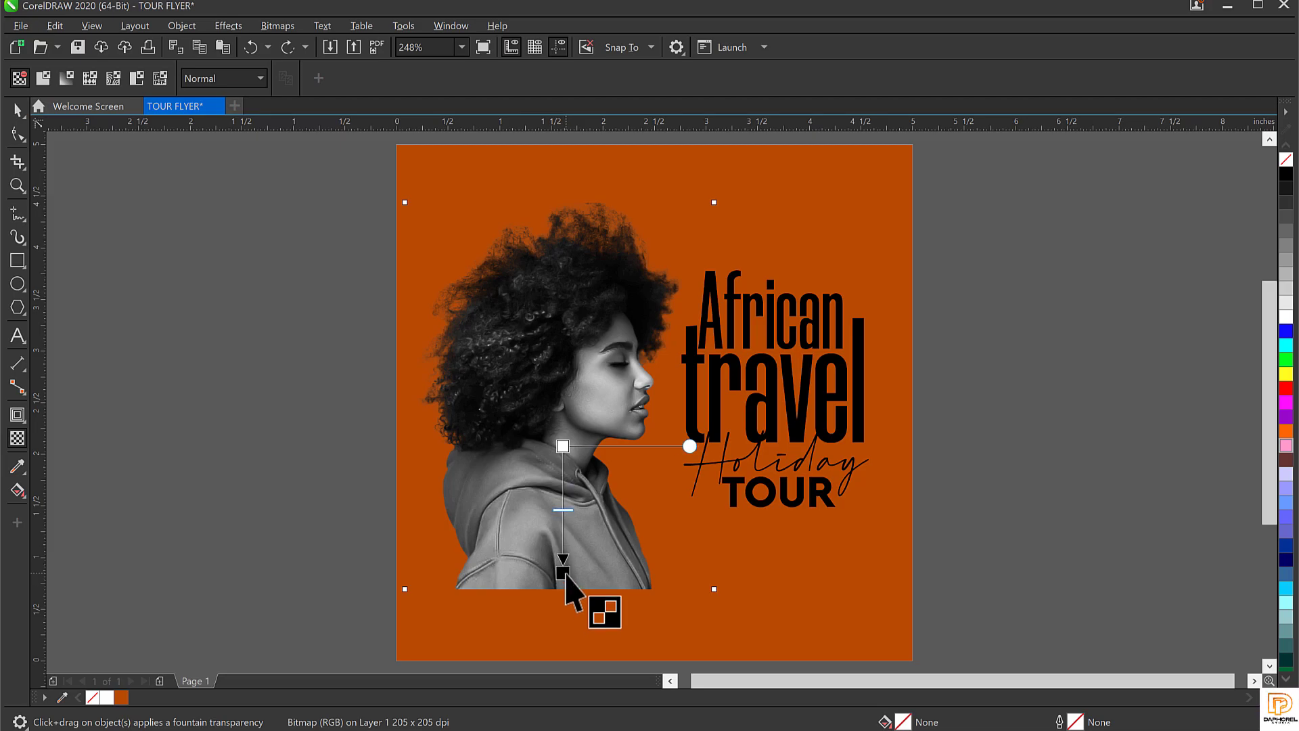
{"action": "left_click_drag", "start_coordinate": [568, 588], "coordinate": [574, 651]}
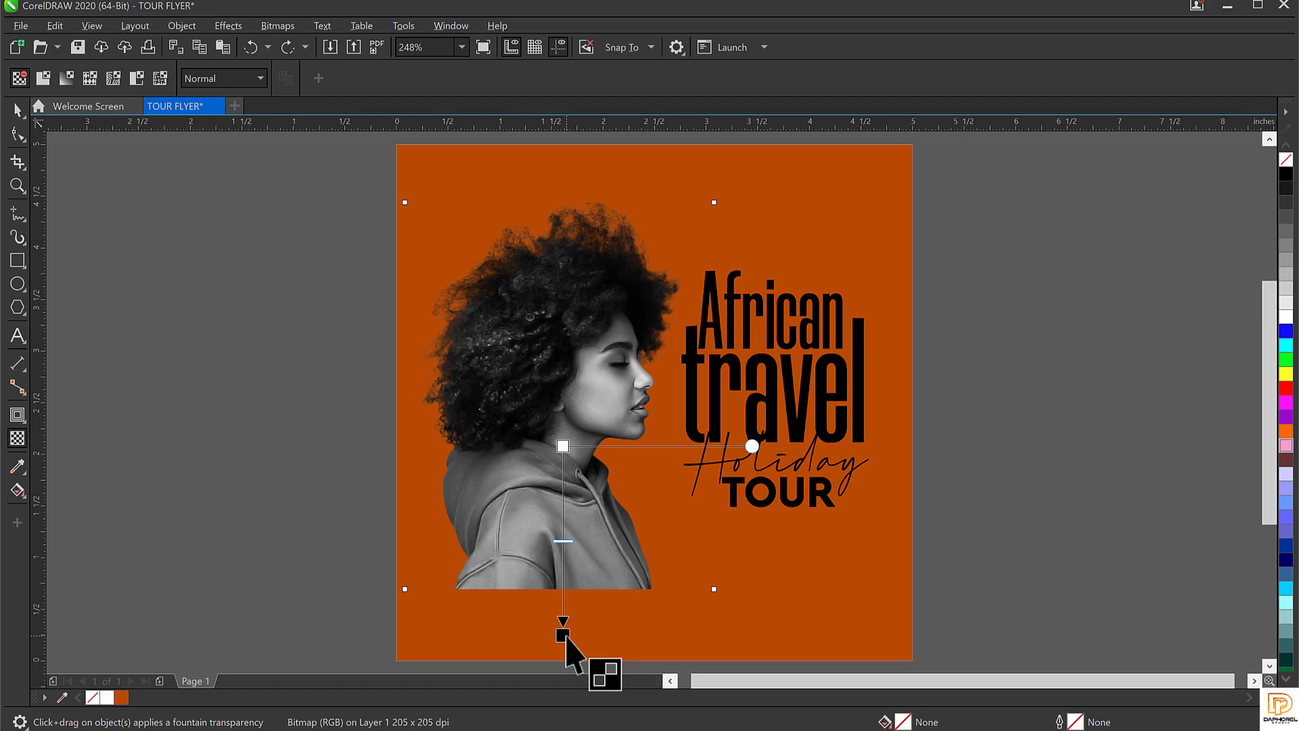
{"action": "left_click_drag", "start_coordinate": [566, 638], "coordinate": [674, 600]}
{"action": "left_click_drag", "start_coordinate": [751, 586], "coordinate": [575, 573]}
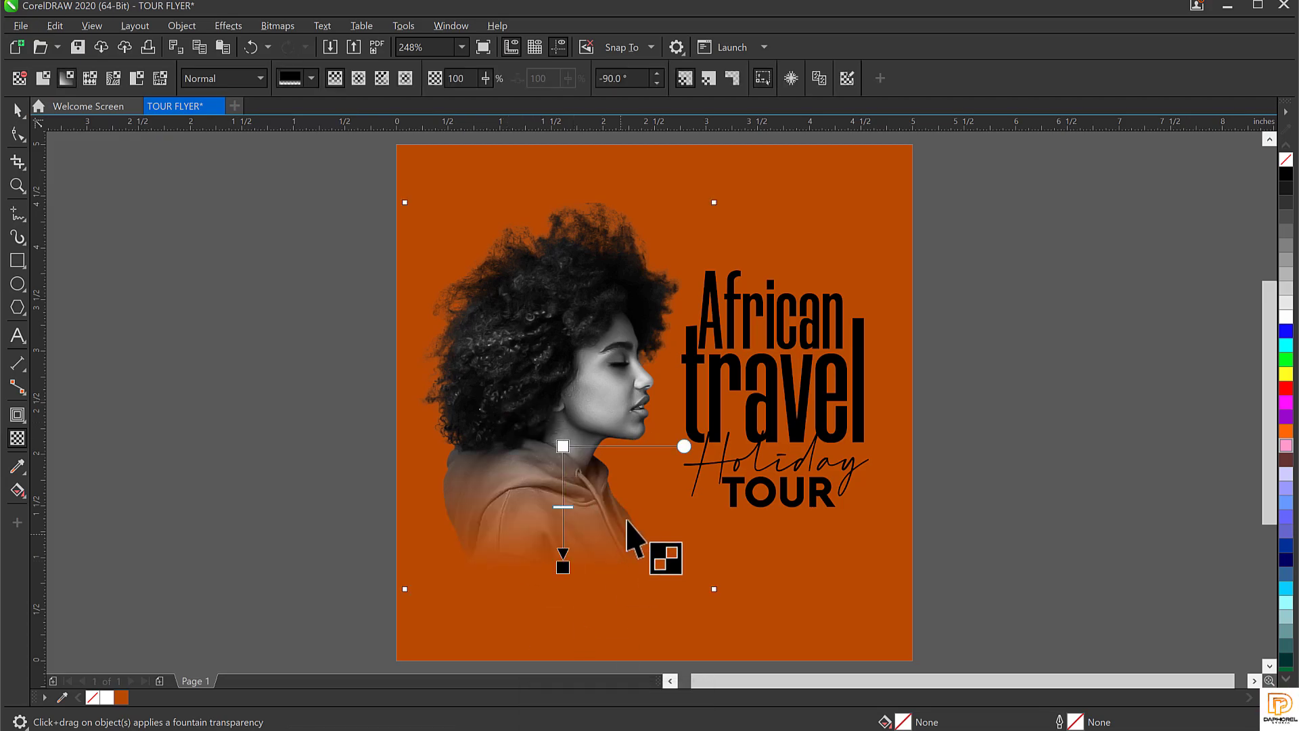
{"action": "left_click_drag", "start_coordinate": [565, 572], "coordinate": [566, 540]}
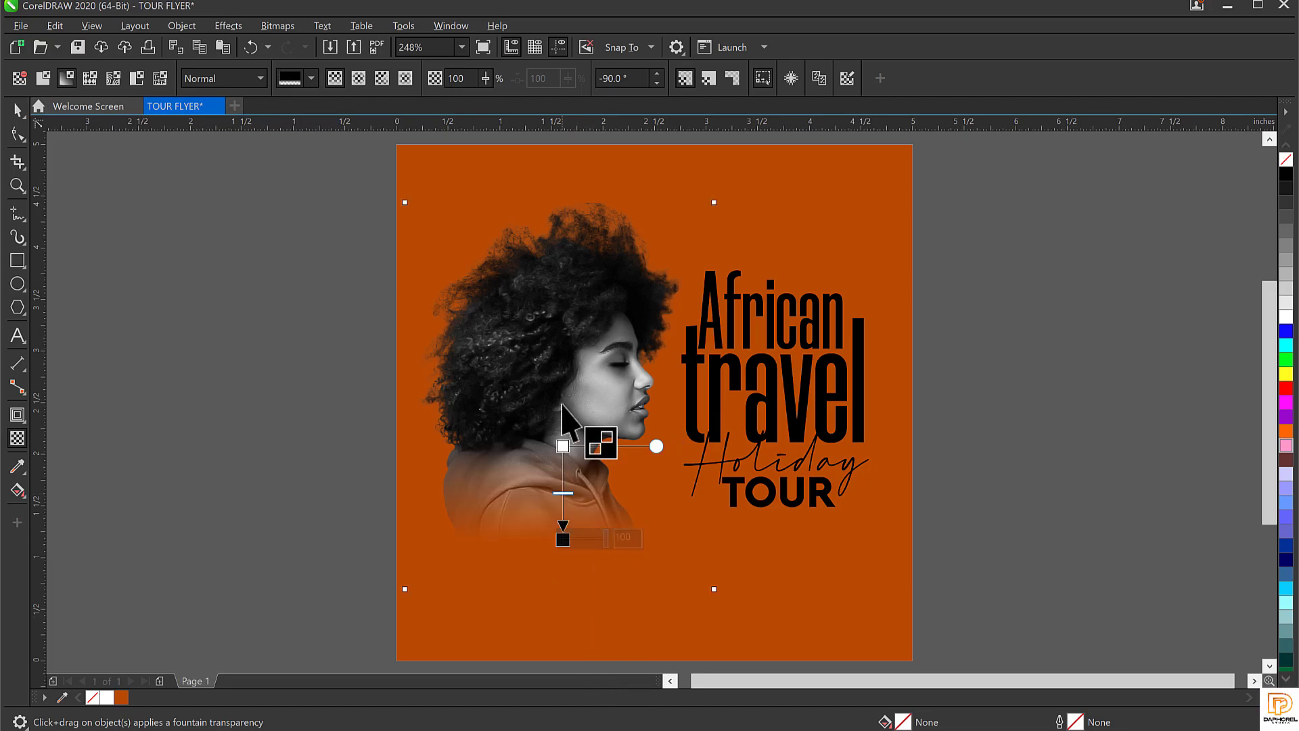
{"action": "key", "text": "space"}
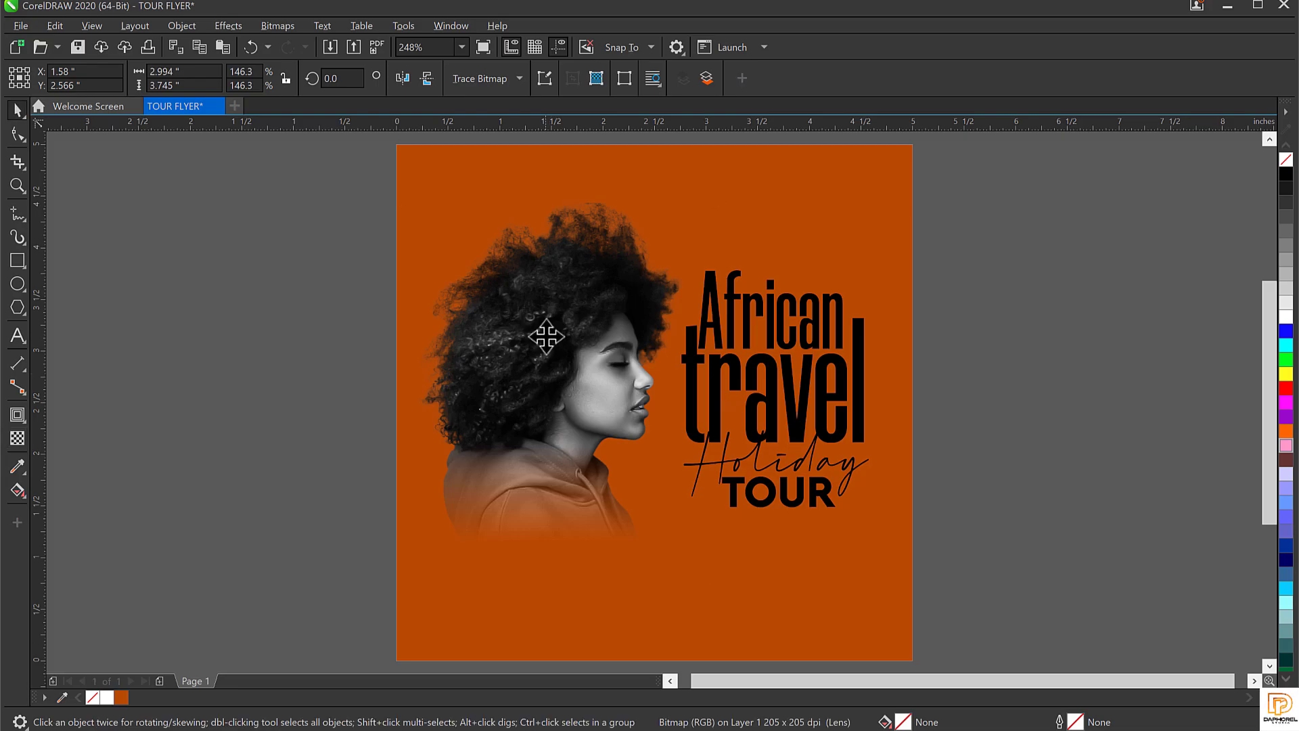
Step: Move the faded MODEL picture slightly down and toward the title, to about X 1.647 in, Y 2.495 in
{"action": "left_click_drag", "start_coordinate": [548, 336], "coordinate": [550, 343]}
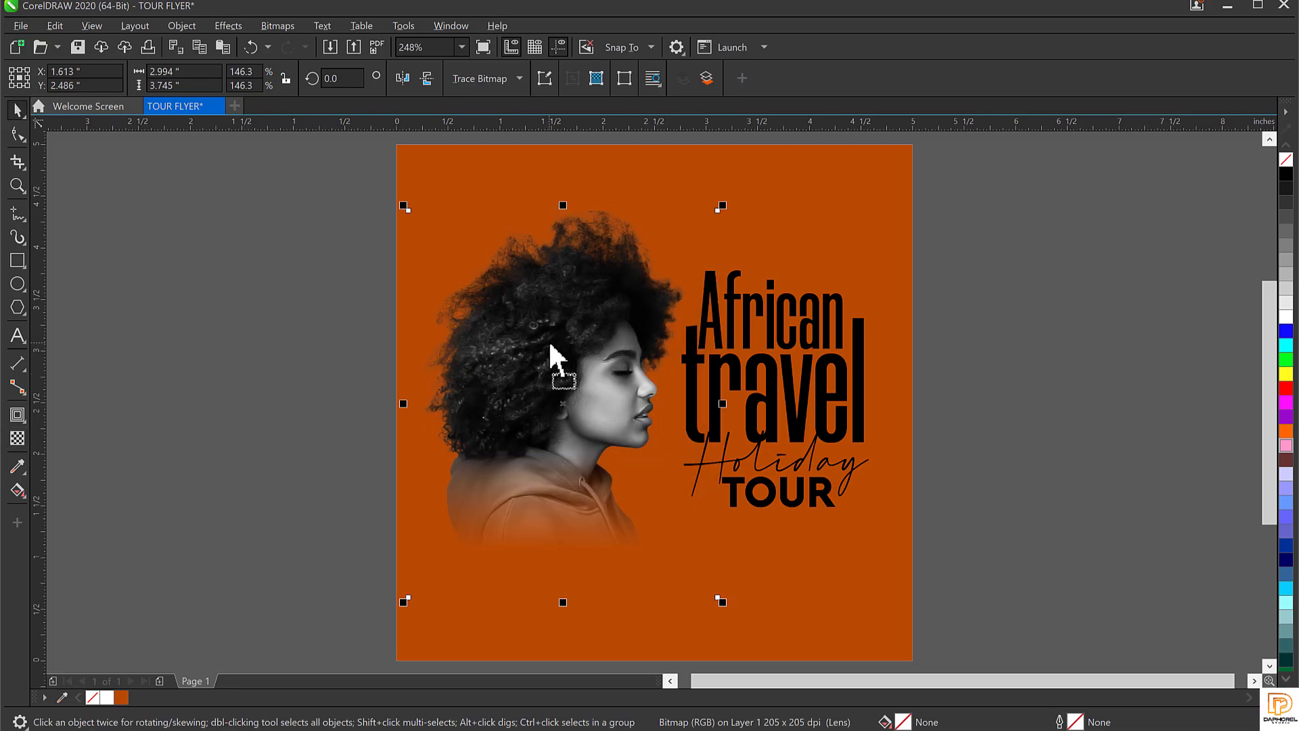
{"action": "left_click", "coordinate": [990, 265]}
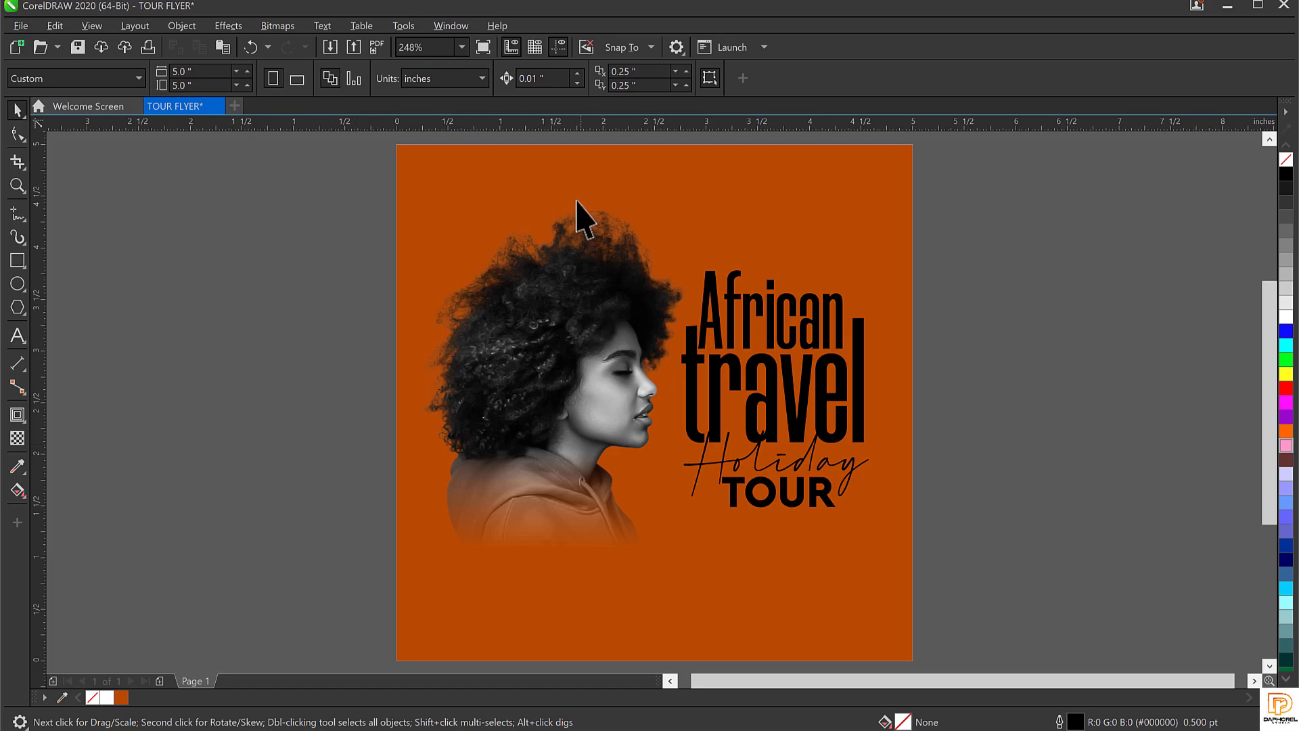
{"action": "left_click", "coordinate": [527, 145]}
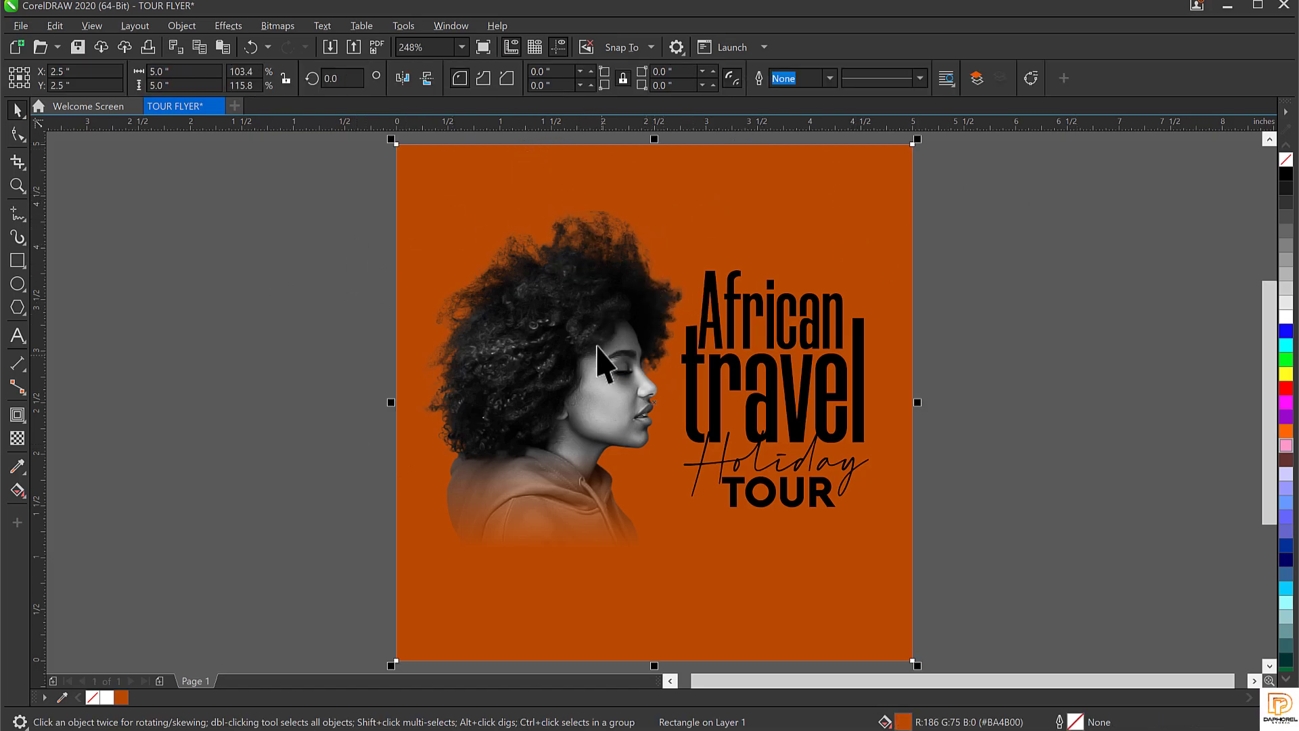
{"action": "left_click", "coordinate": [575, 346]}
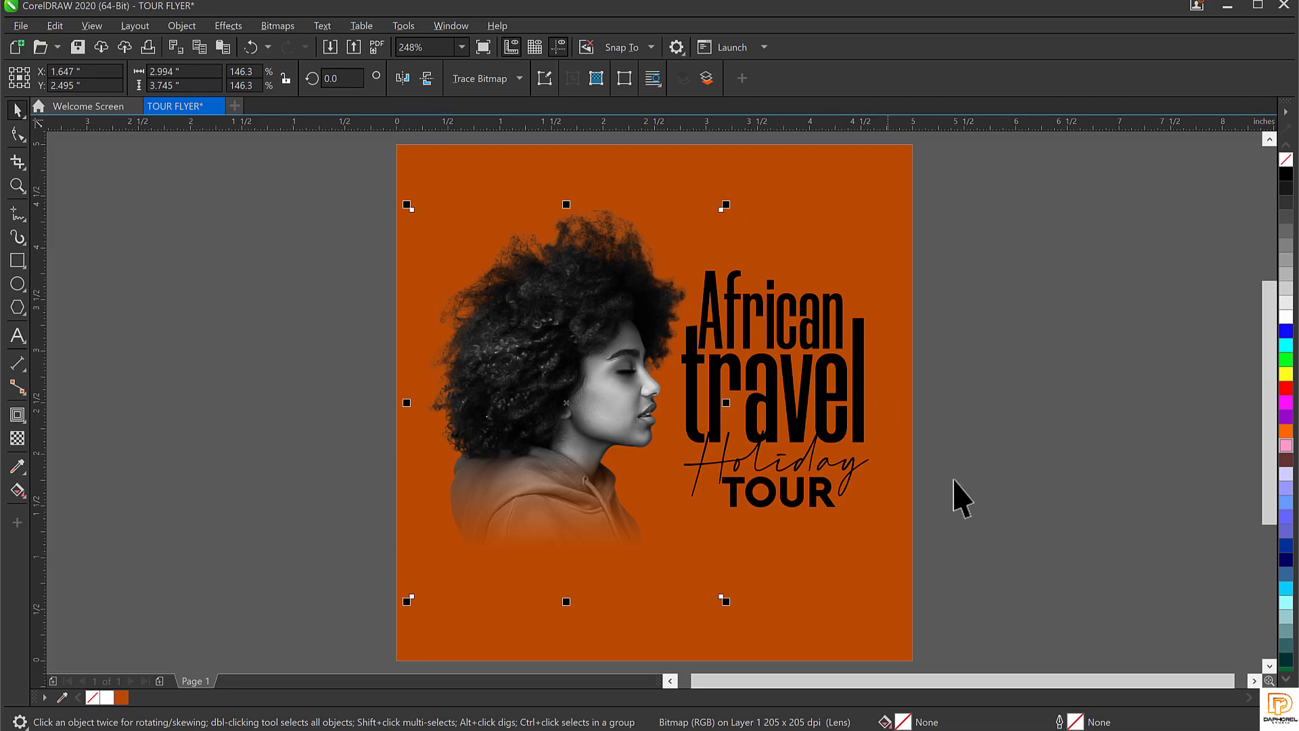
Step: Keep the orange background rectangle in its original position and give it an elliptical fountain fill
{"action": "left_click_drag", "start_coordinate": [731, 183], "coordinate": [931, 229]}
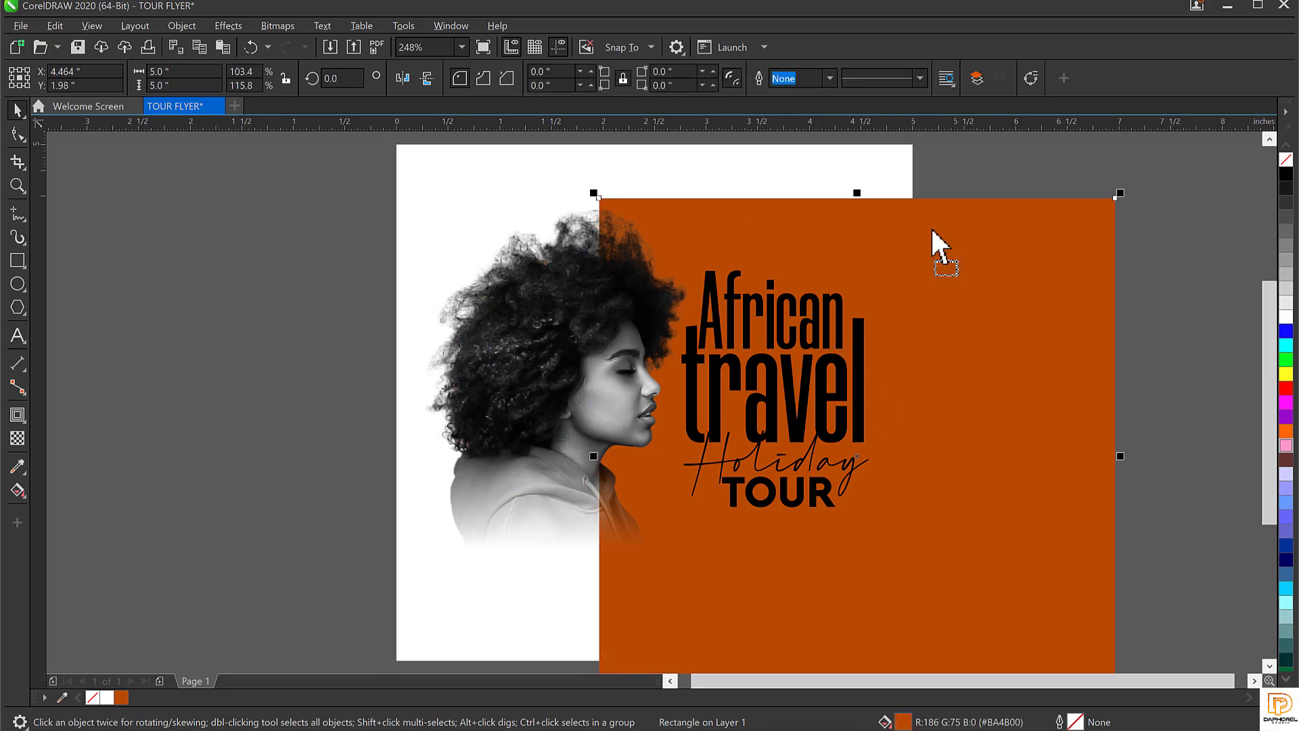
{"action": "key", "text": "ctrl+z"}
{"action": "left_click", "coordinate": [710, 171]}
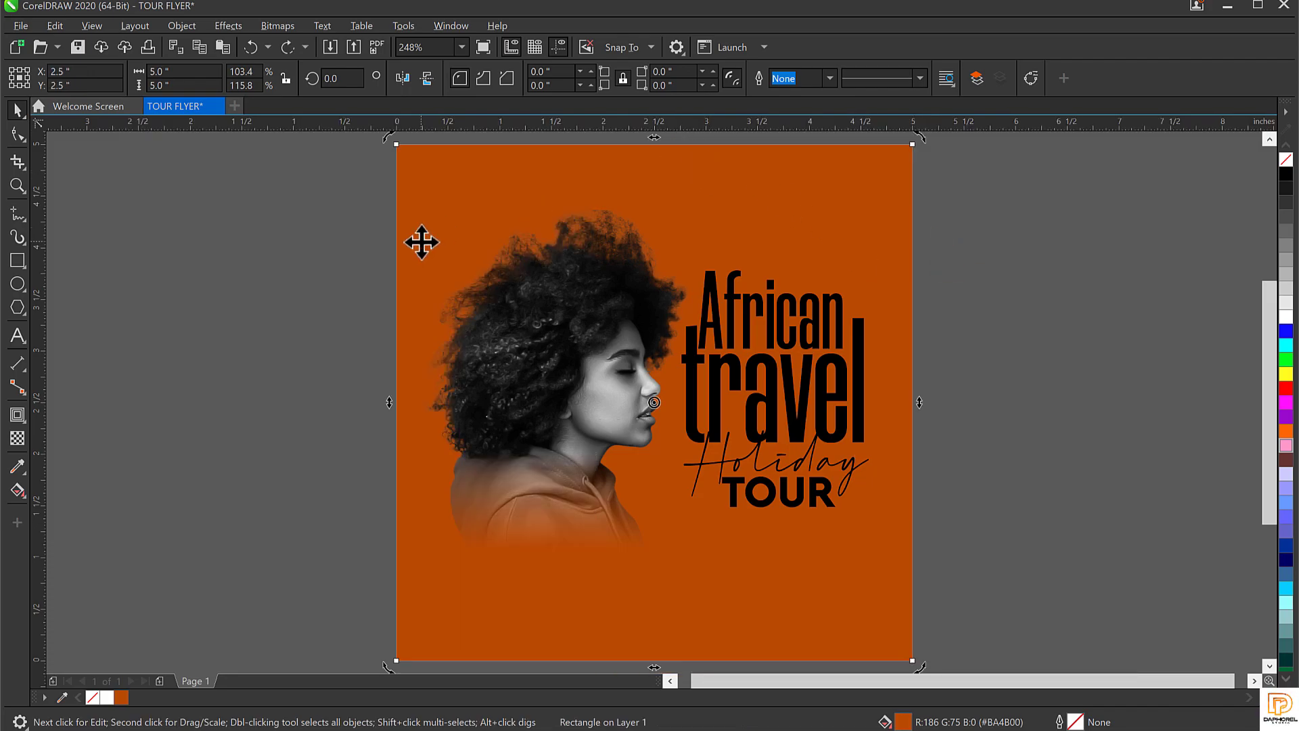
{"action": "key", "text": "g"}
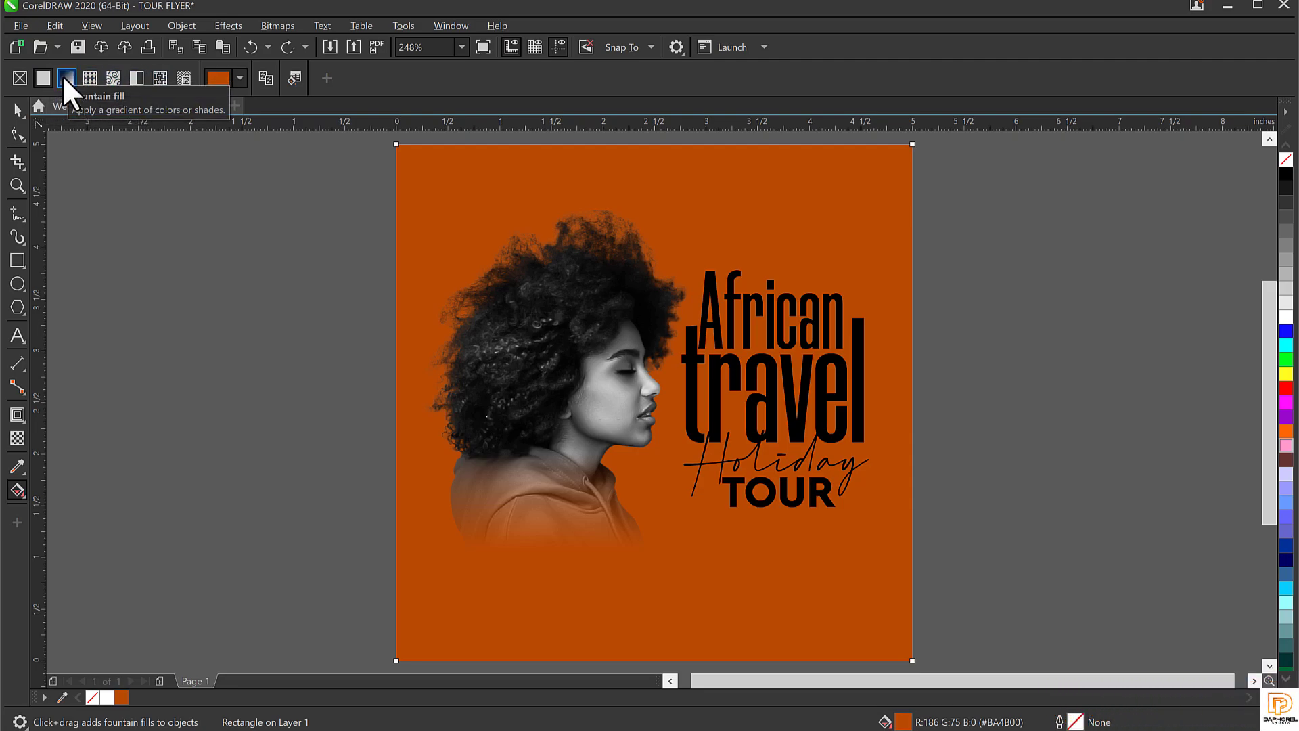
{"action": "left_click", "coordinate": [63, 78]}
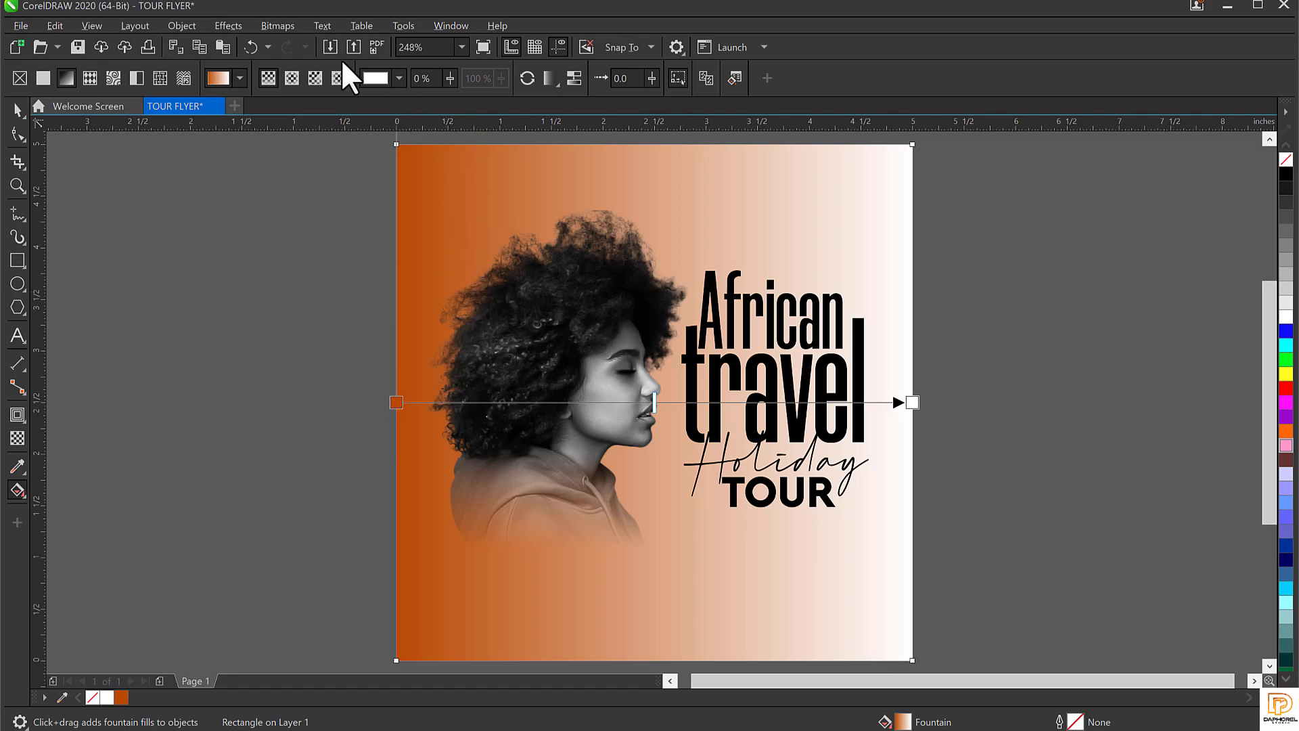
{"action": "left_click", "coordinate": [293, 74]}
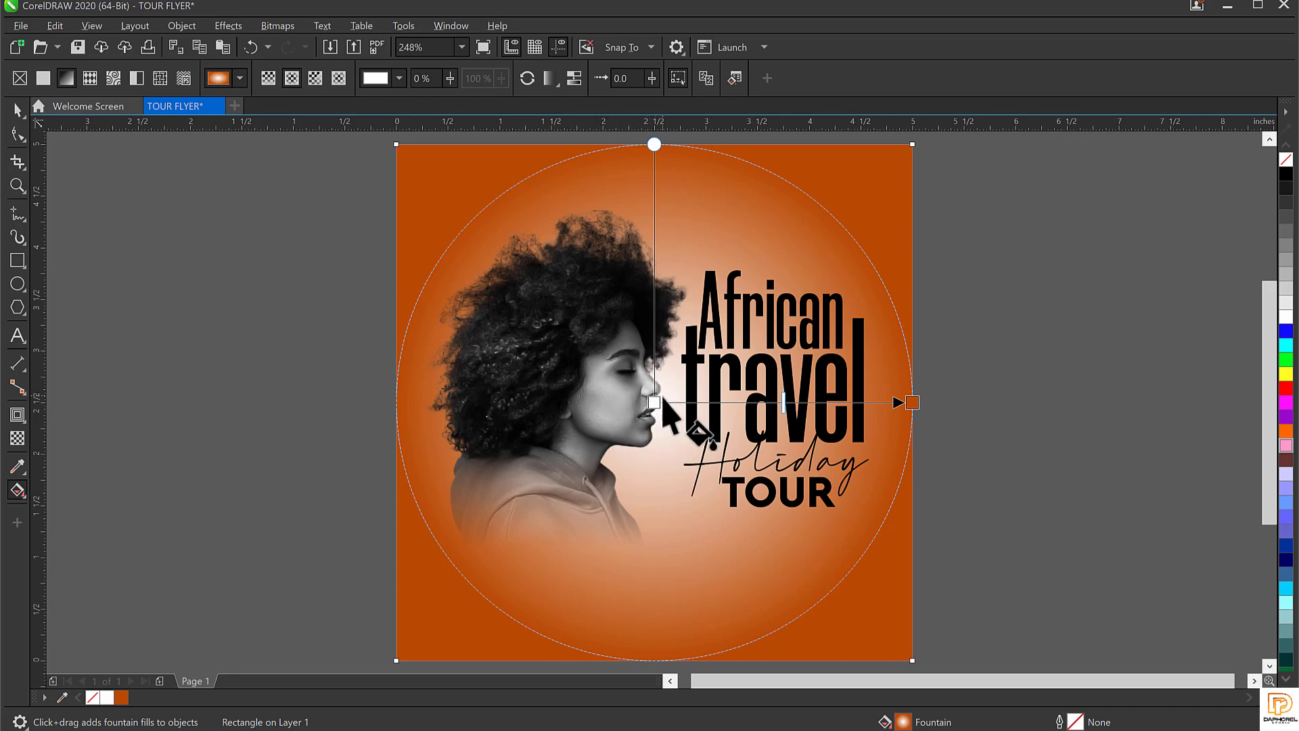
Step: Move the centre of the background's elliptical gradient from the page middle to behind the model's head
{"action": "left_click", "coordinate": [655, 402]}
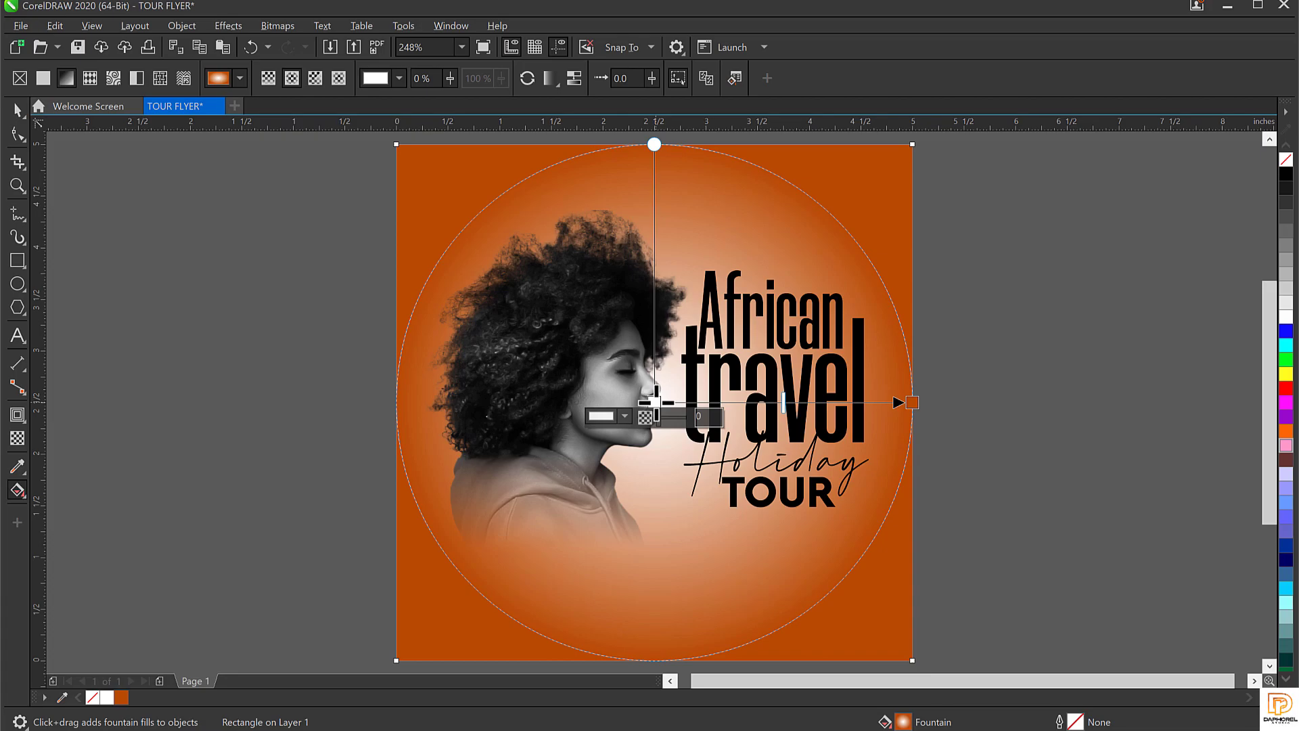
{"action": "left_click_drag", "start_coordinate": [655, 401], "coordinate": [567, 342]}
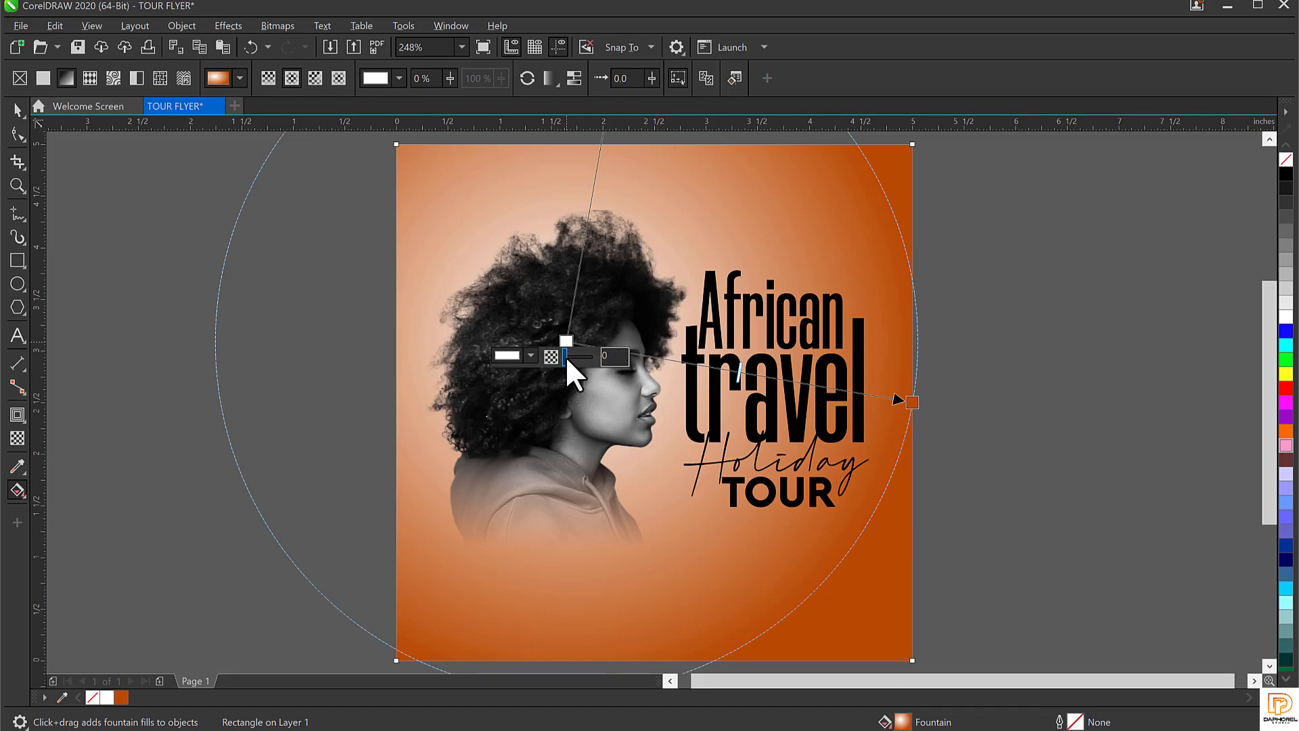
{"action": "left_click_drag", "start_coordinate": [567, 343], "coordinate": [567, 350]}
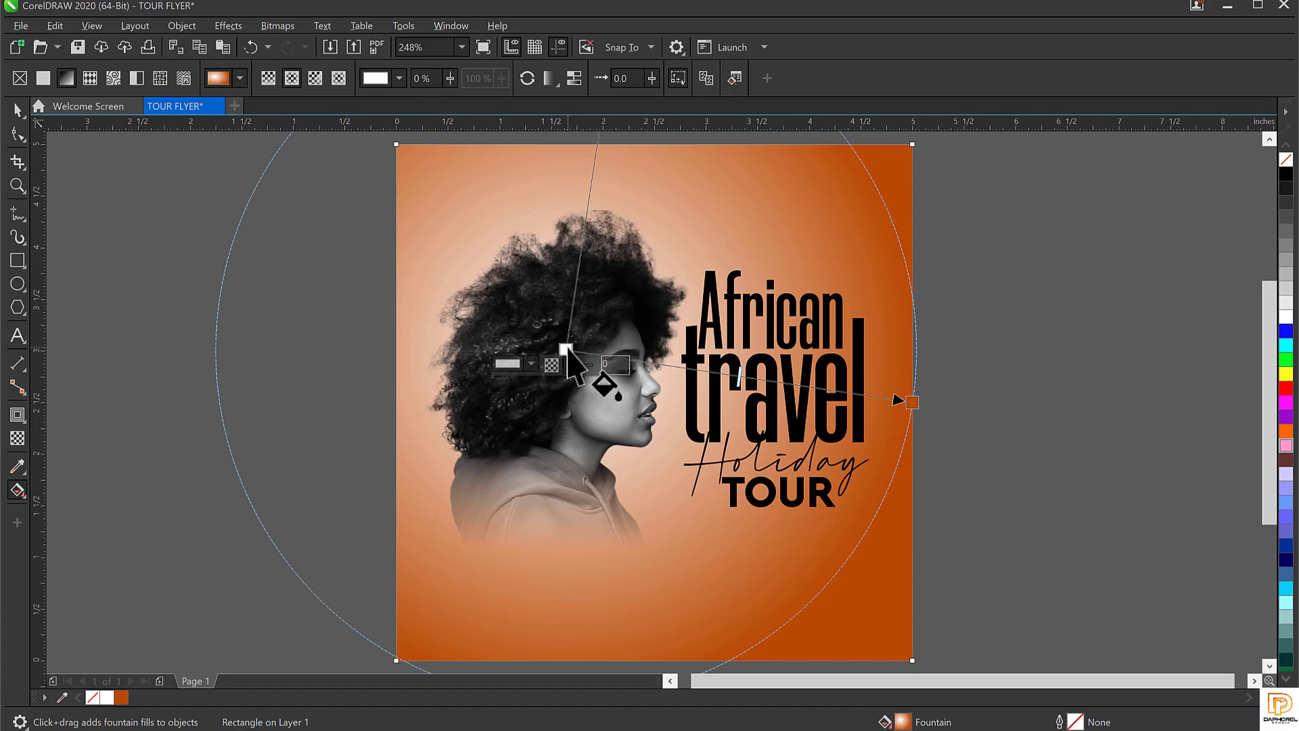
Step: Set the centre colour of the background gradient to yellow #FED047
{"action": "left_click", "coordinate": [532, 363]}
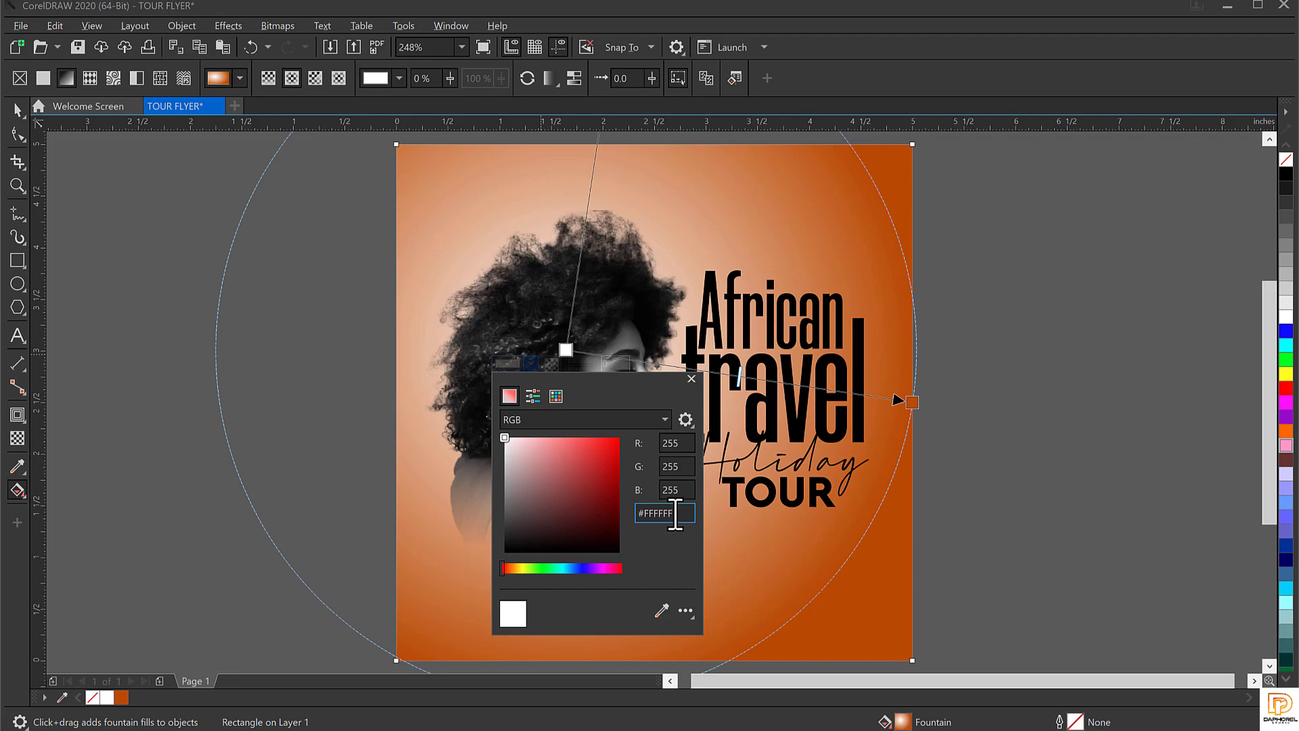
{"action": "left_click_drag", "start_coordinate": [678, 514], "coordinate": [632, 524]}
{"action": "type", "text": "$"}
{"action": "type", "text": "#FED047"}
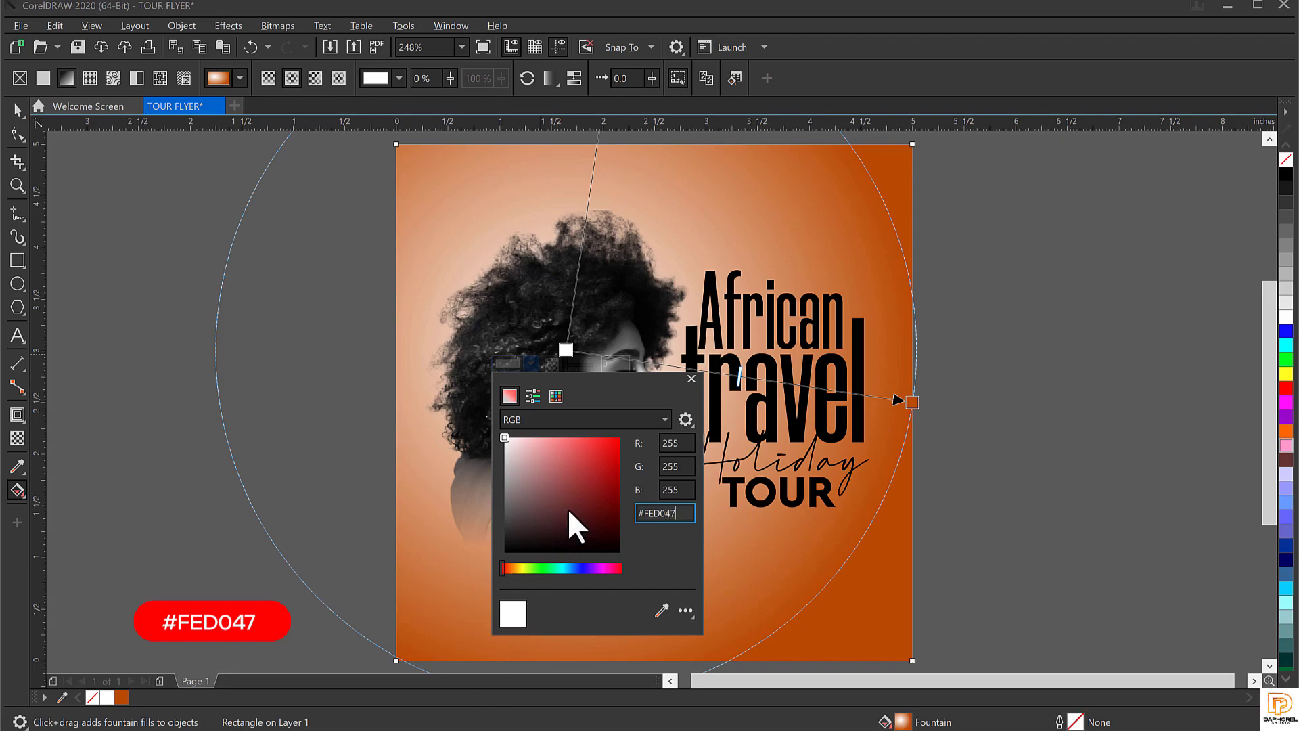
{"action": "key", "text": "Return"}
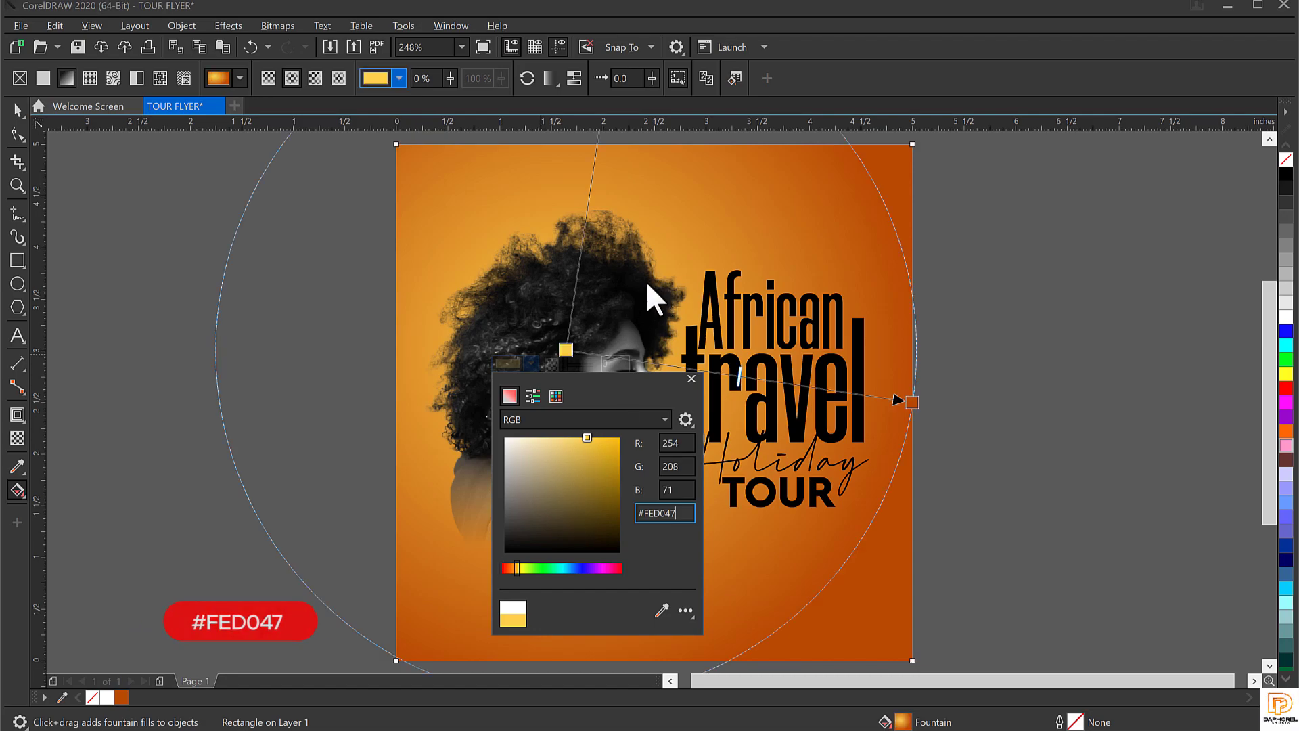
Step: Shift the yellow gradient centre slightly toward the back of the model's head and finish editing the background fill
{"action": "left_click", "coordinate": [564, 347]}
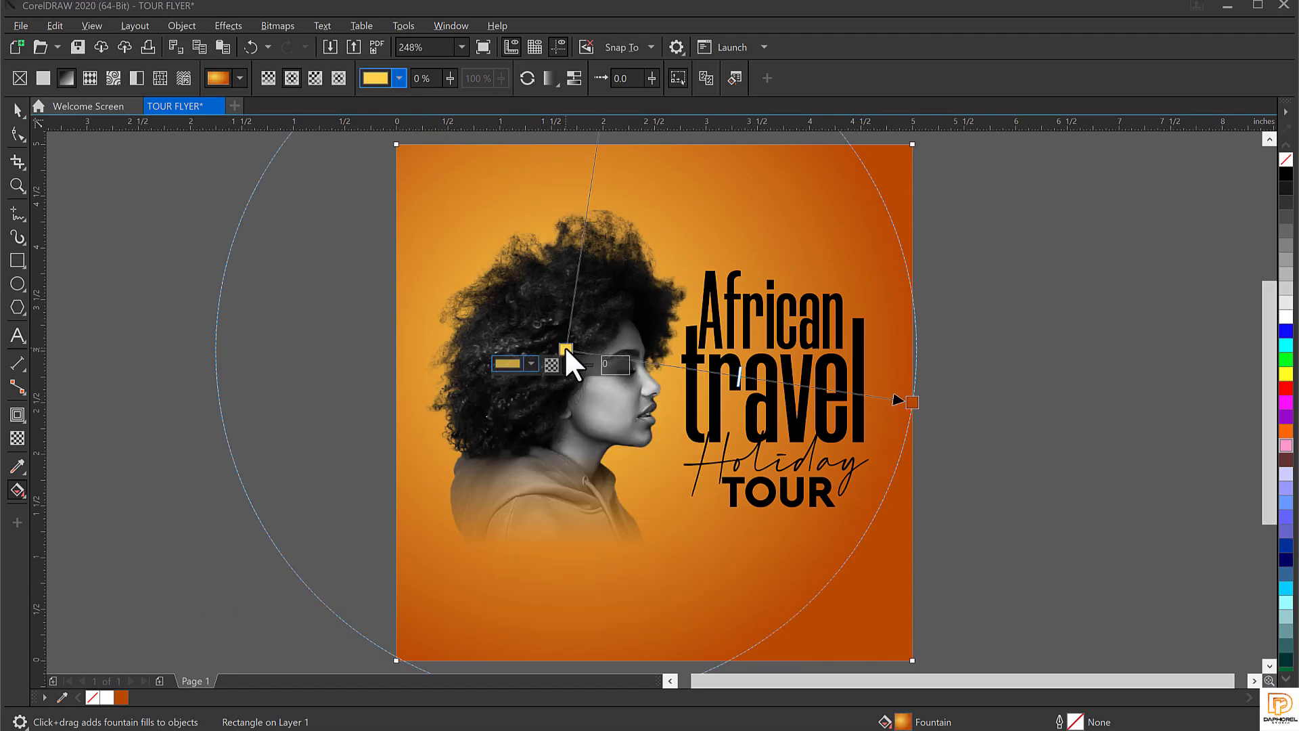
{"action": "left_click_drag", "start_coordinate": [565, 349], "coordinate": [554, 352]}
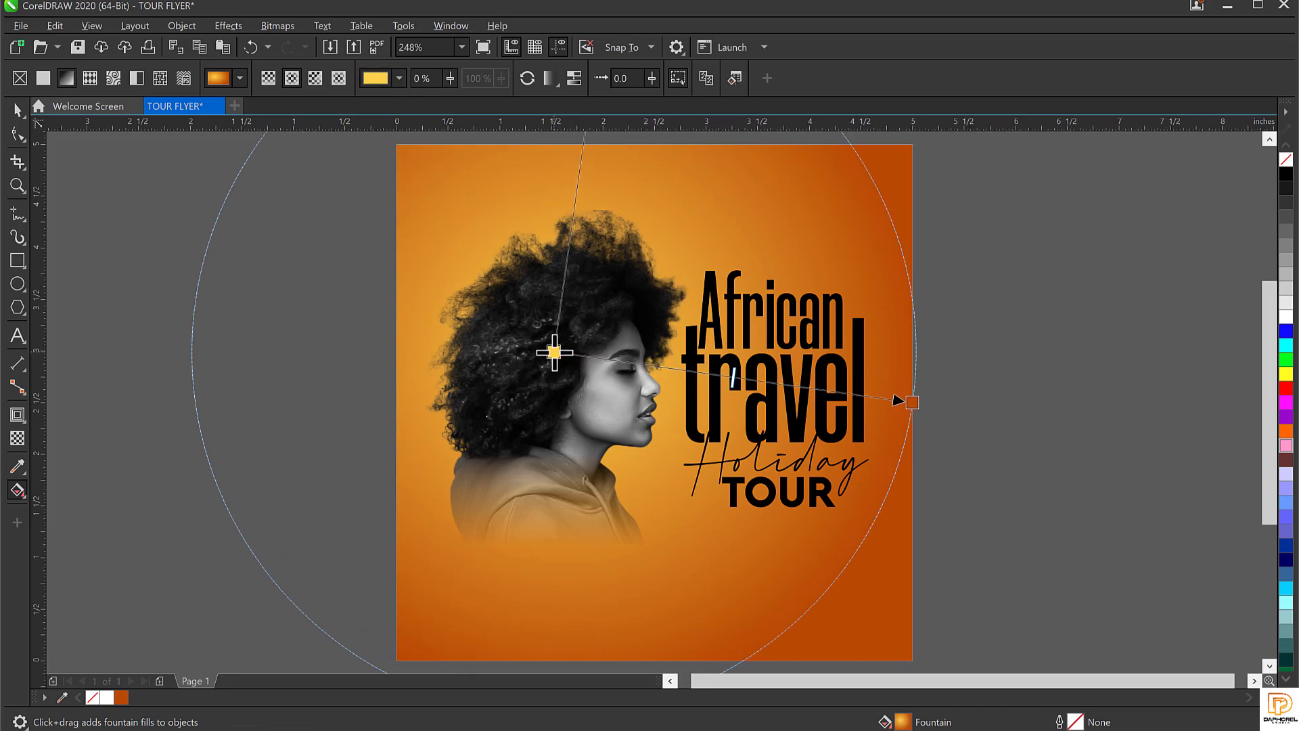
{"action": "key", "text": "Escape"}
{"action": "left_click", "coordinate": [554, 352]}
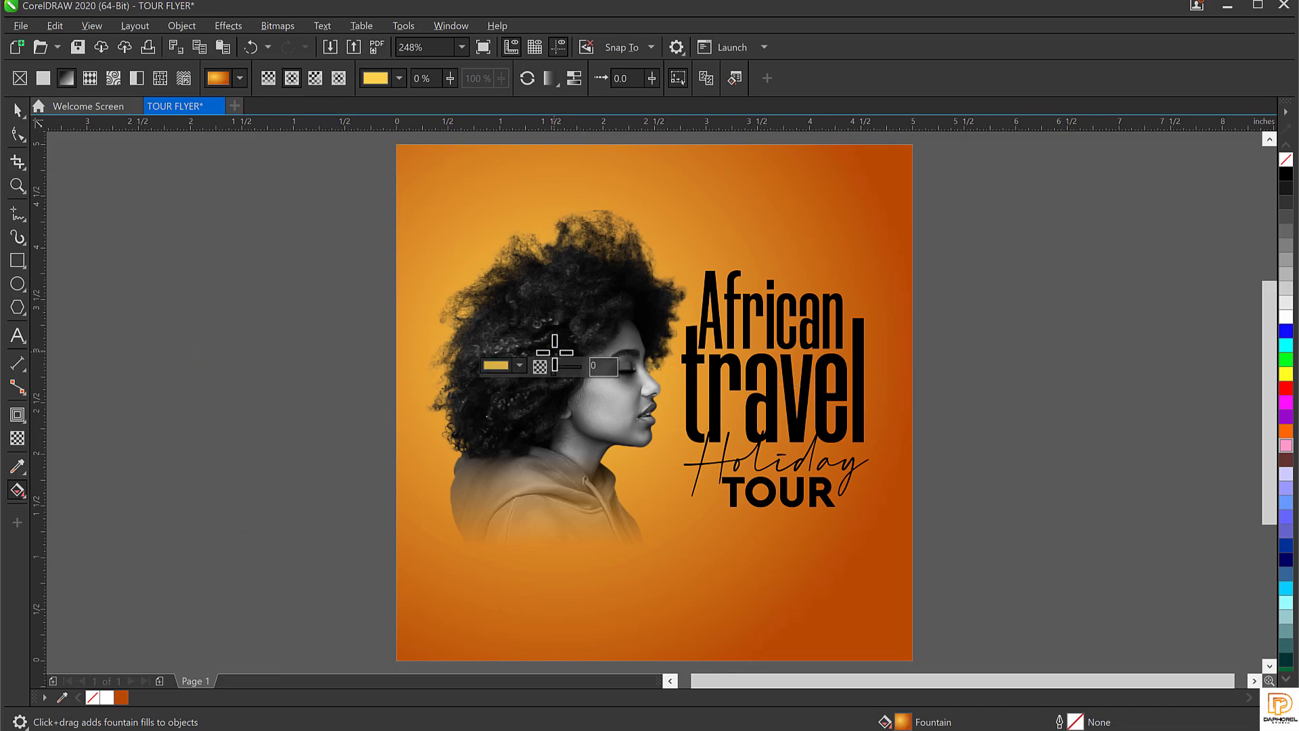
{"action": "key", "text": "Escape"}
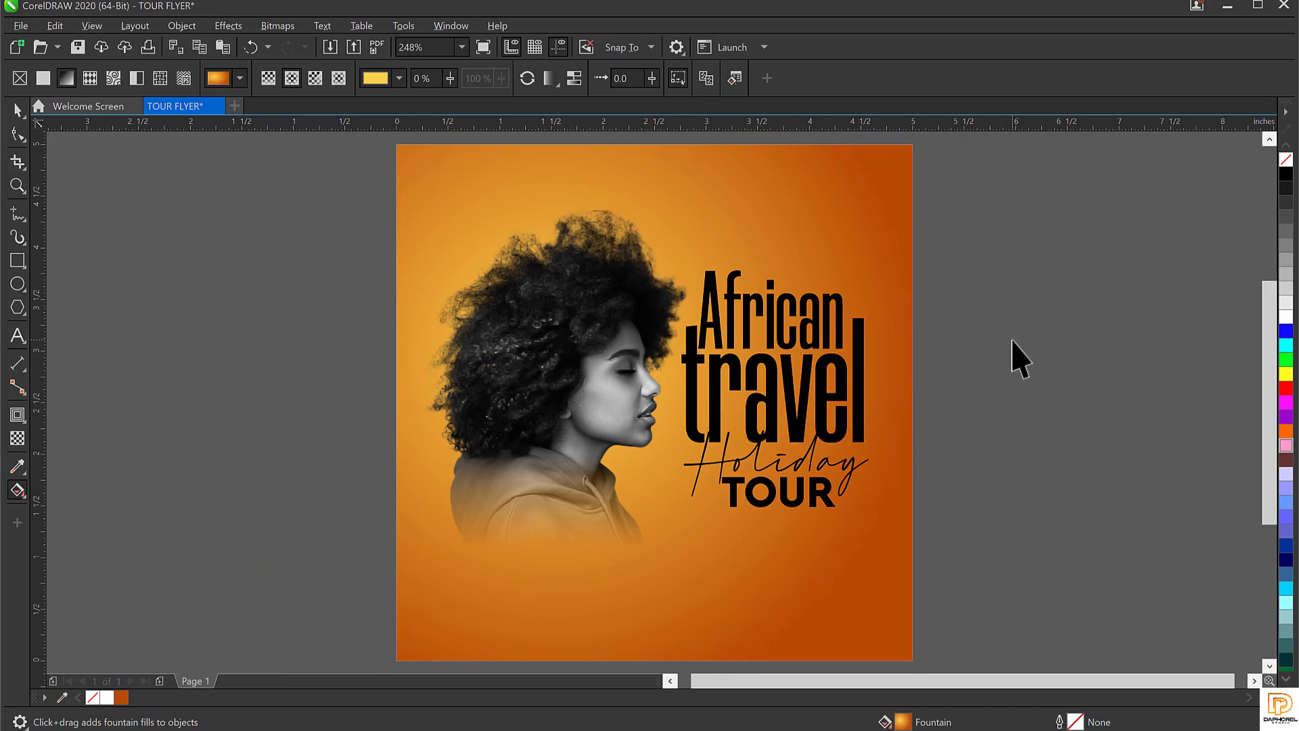
{"action": "key", "text": "space"}
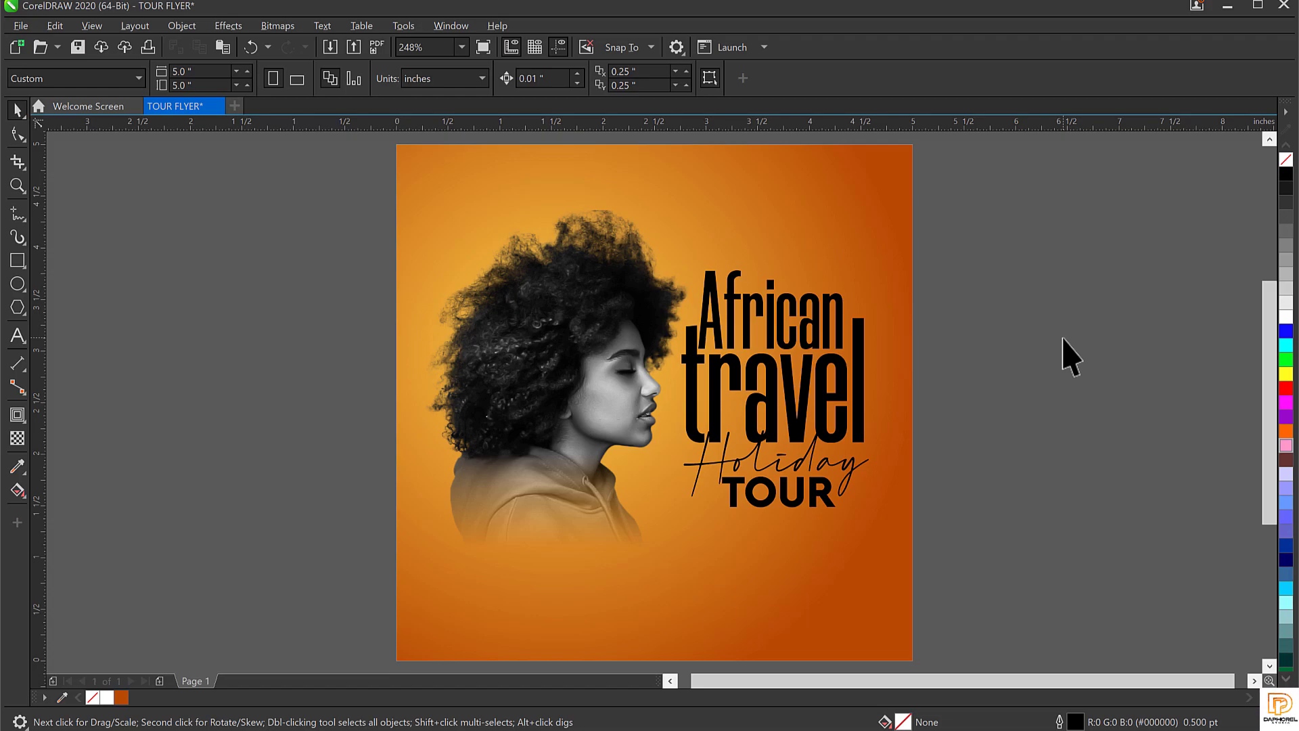
Step: Scale the African travel Holiday TOUR title texts down together to about 91%, roughly 1.65 by 2.1 inches, and select the MODEL picture
{"action": "left_click_drag", "start_coordinate": [1003, 247], "coordinate": [613, 592]}
{"action": "left_click_drag", "start_coordinate": [676, 264], "coordinate": [692, 280]}
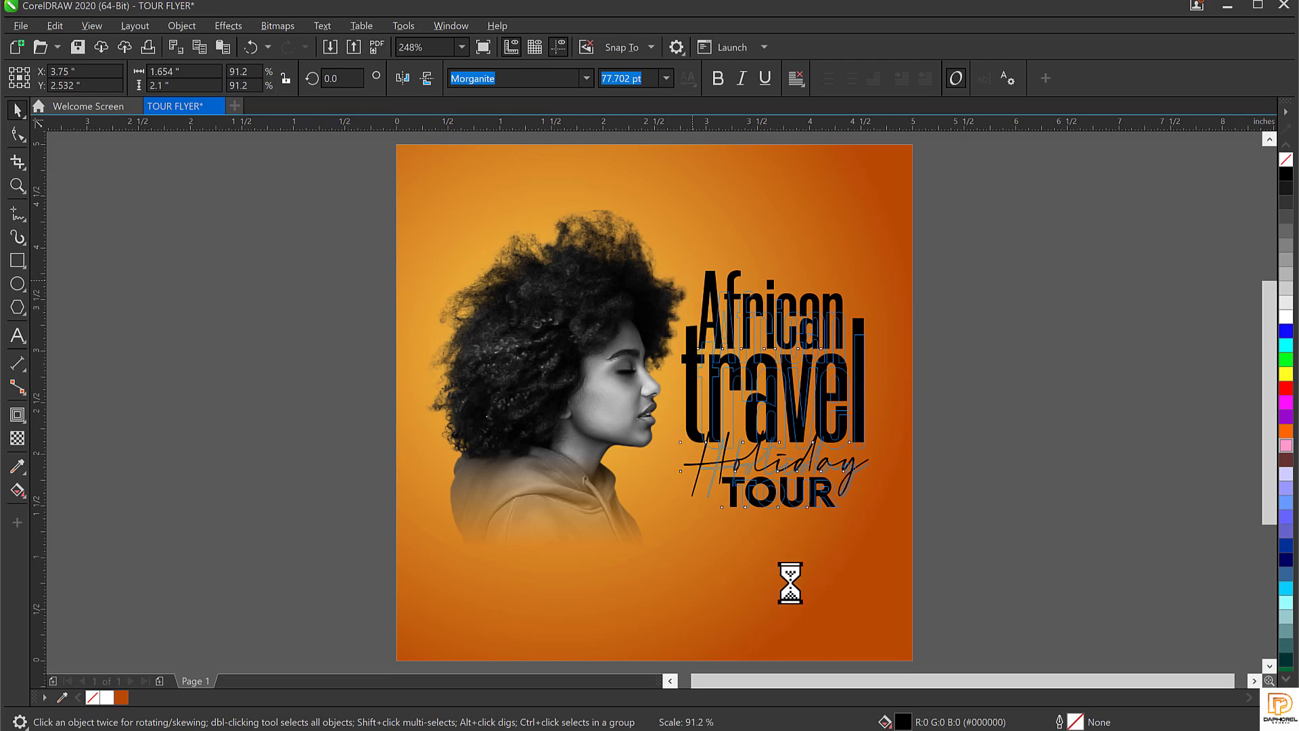
{"action": "left_click", "coordinate": [1044, 436]}
{"action": "left_click", "coordinate": [548, 527]}
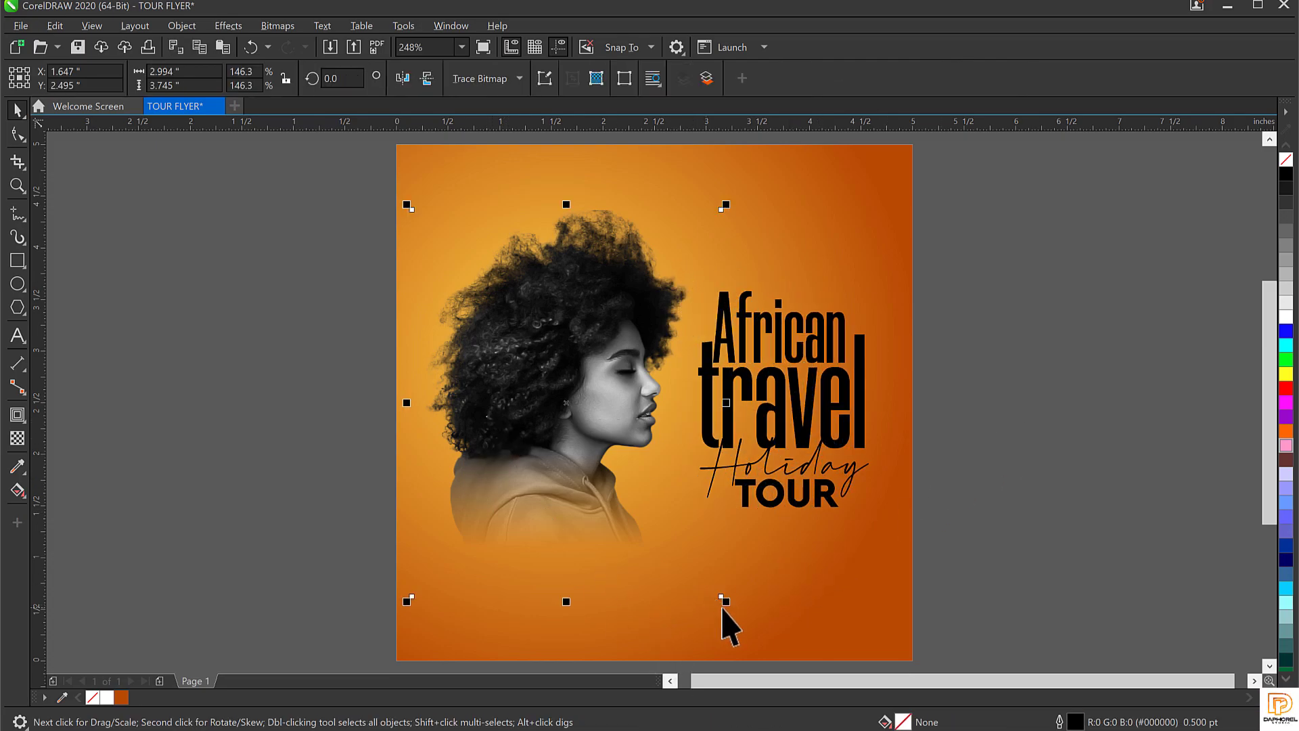
Step: Enlarge the model picture to about 3.17 by 3.96 inches and move it slightly upward on the flyer
{"action": "left_click_drag", "start_coordinate": [723, 603], "coordinate": [742, 623]}
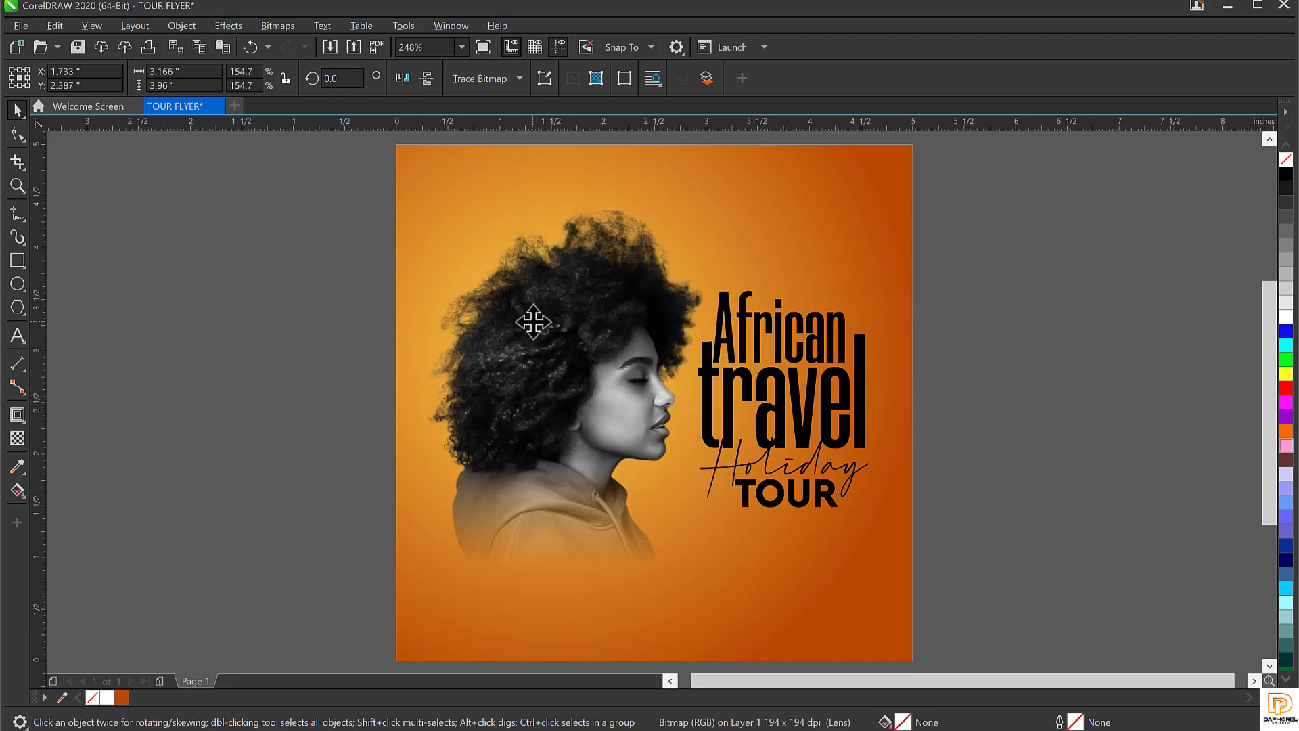
{"action": "left_click_drag", "start_coordinate": [525, 377], "coordinate": [525, 358]}
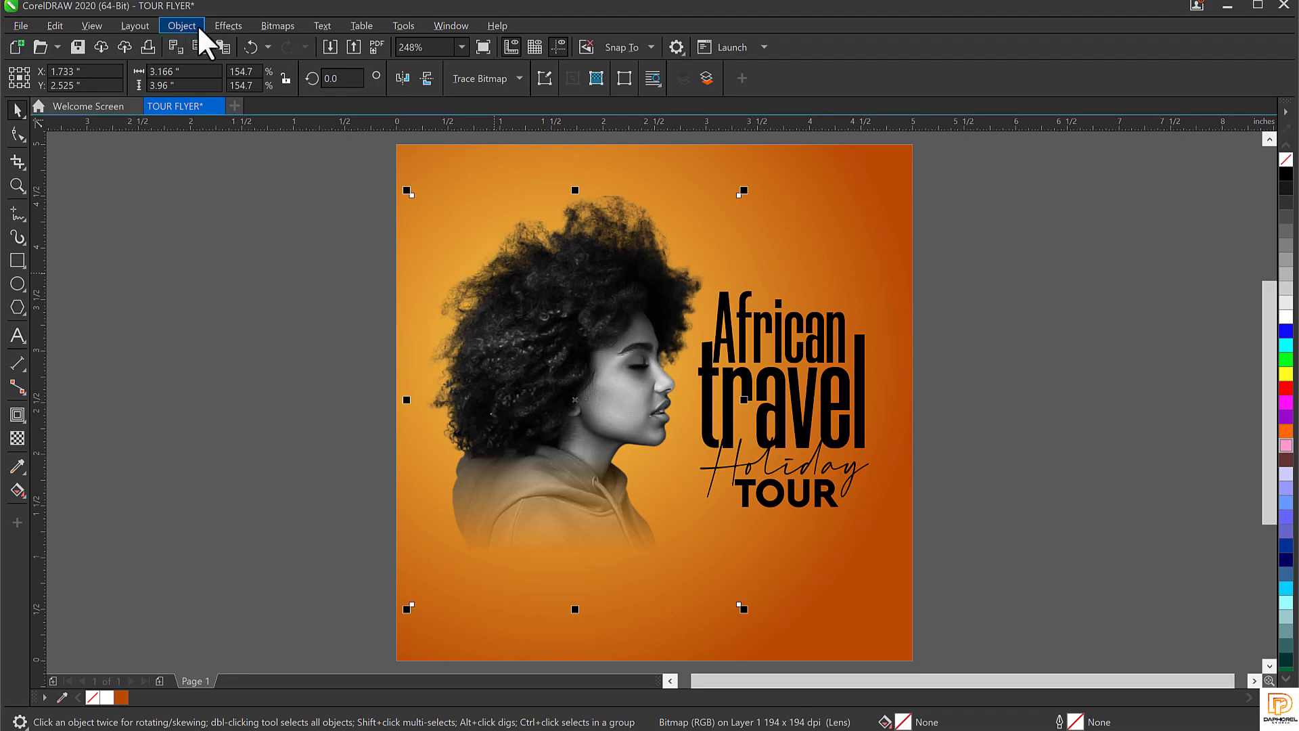
Step: Convert the model picture to a 300 dpi RGB Color (24-bit) bitmap with anti-aliasing and a transparent background
{"action": "left_click", "coordinate": [221, 27]}
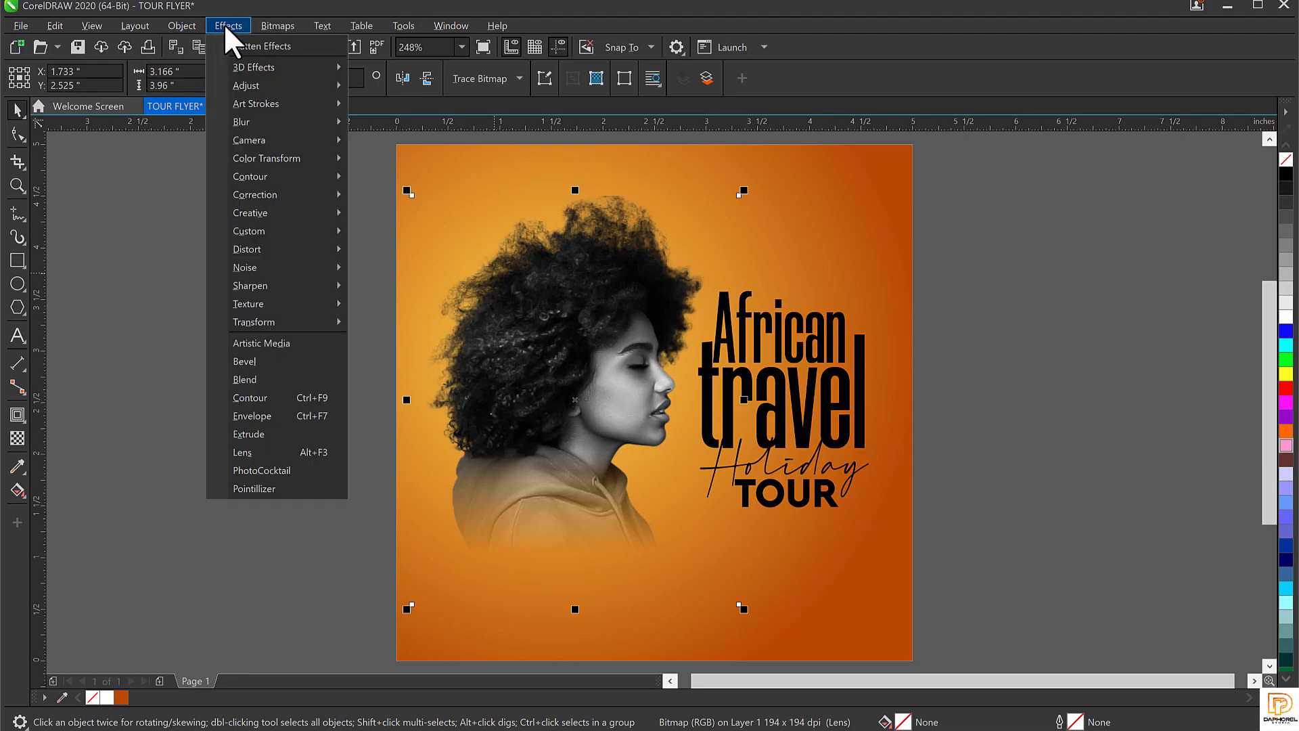
{"action": "mouse_move", "coordinate": [277, 24]}
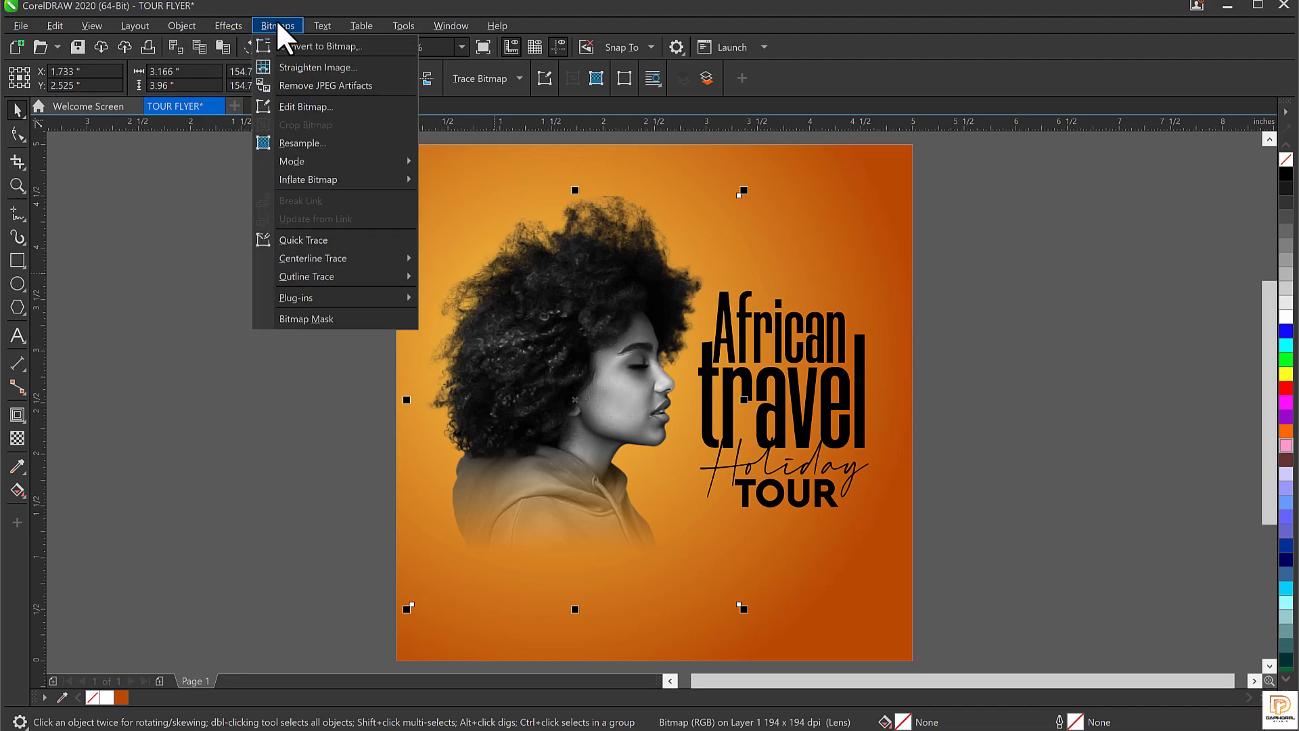
{"action": "left_click", "coordinate": [302, 47]}
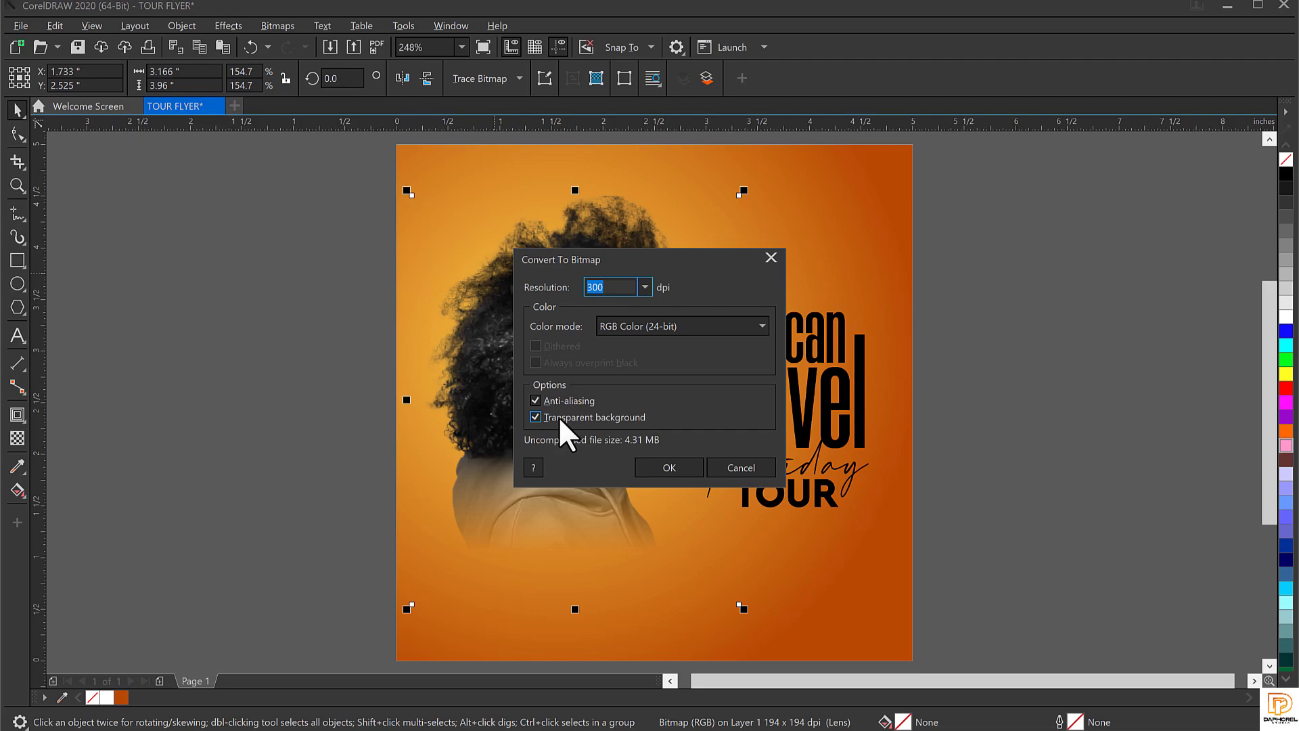
{"action": "left_click", "coordinate": [675, 465]}
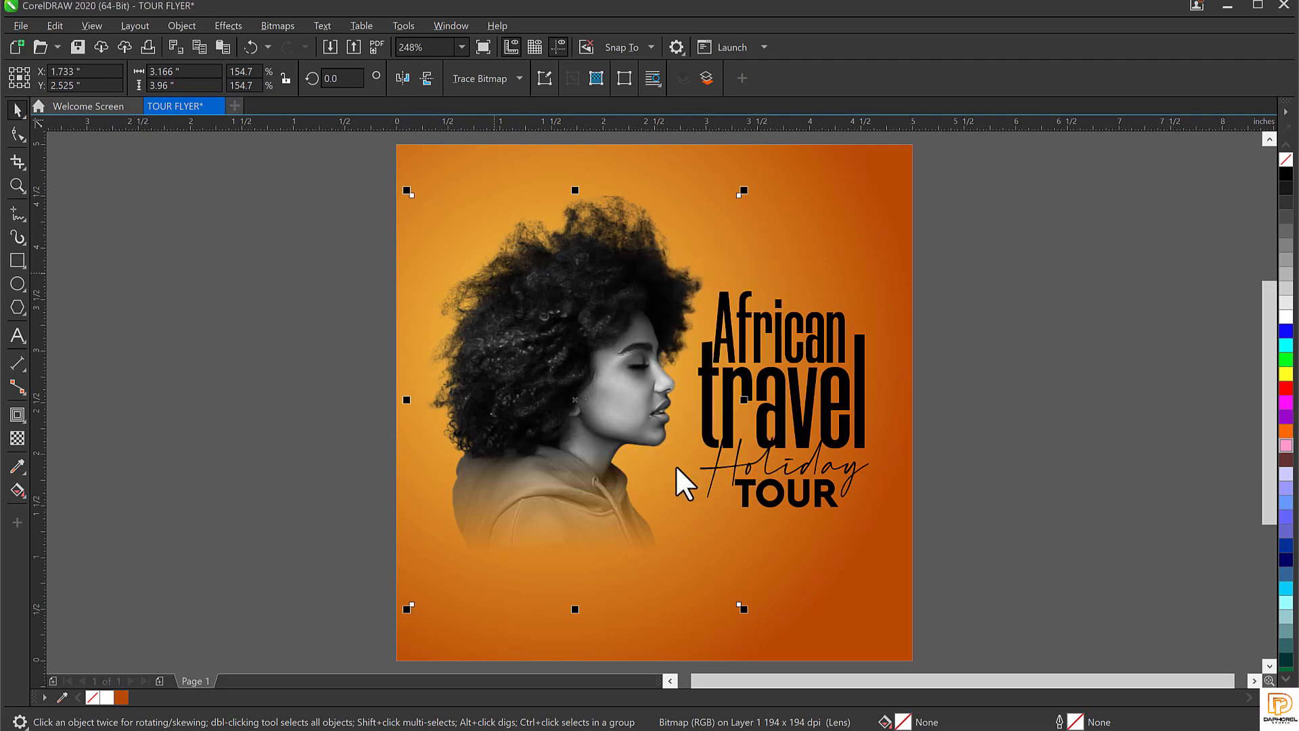
{"action": "left_click", "coordinate": [996, 346]}
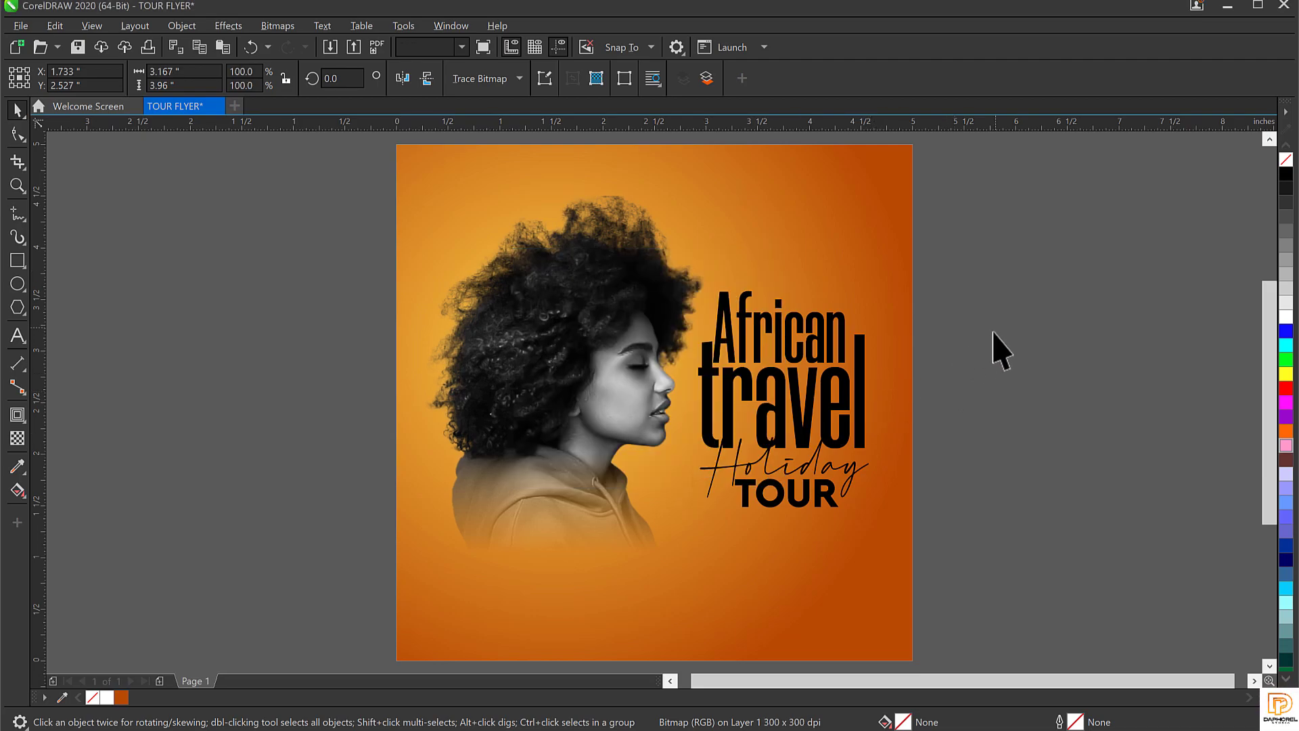
Step: Apply a linear fountain transparency to the model picture, fading from the neck toward the back of the hair
{"action": "left_click", "coordinate": [538, 392]}
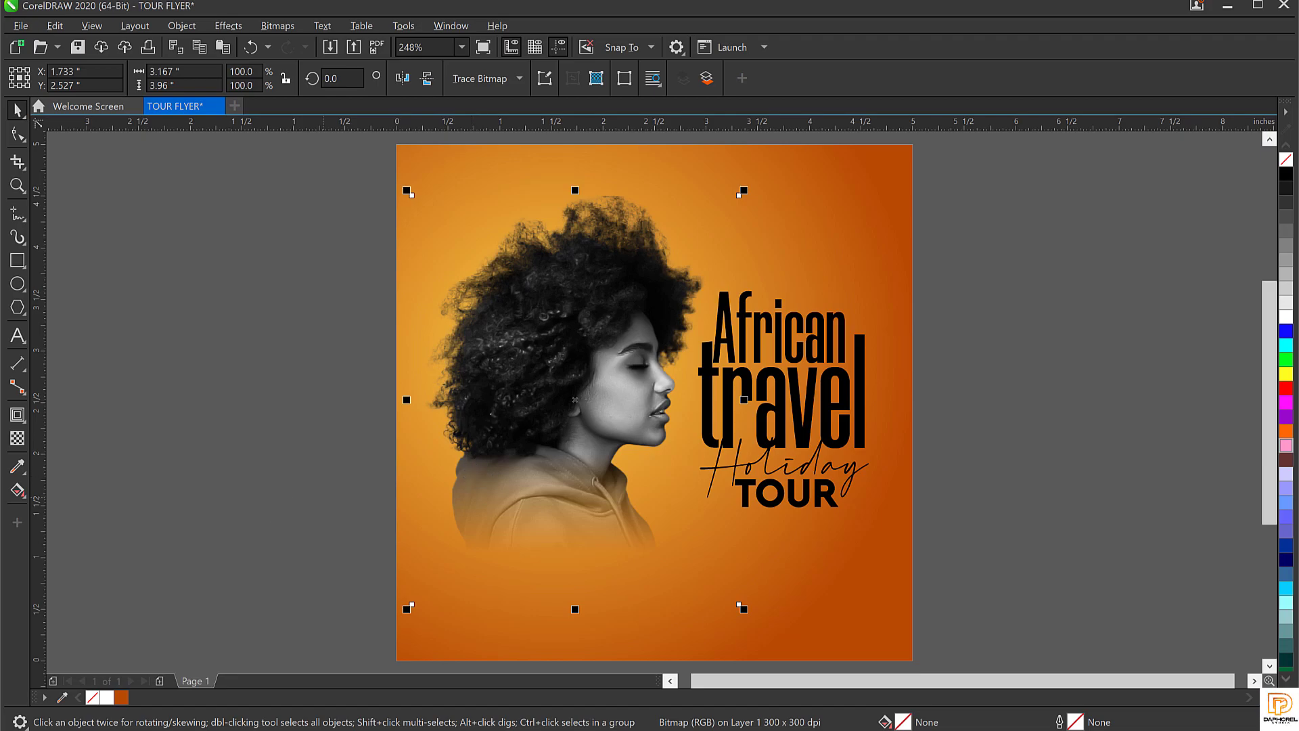
{"action": "left_click", "coordinate": [16, 437]}
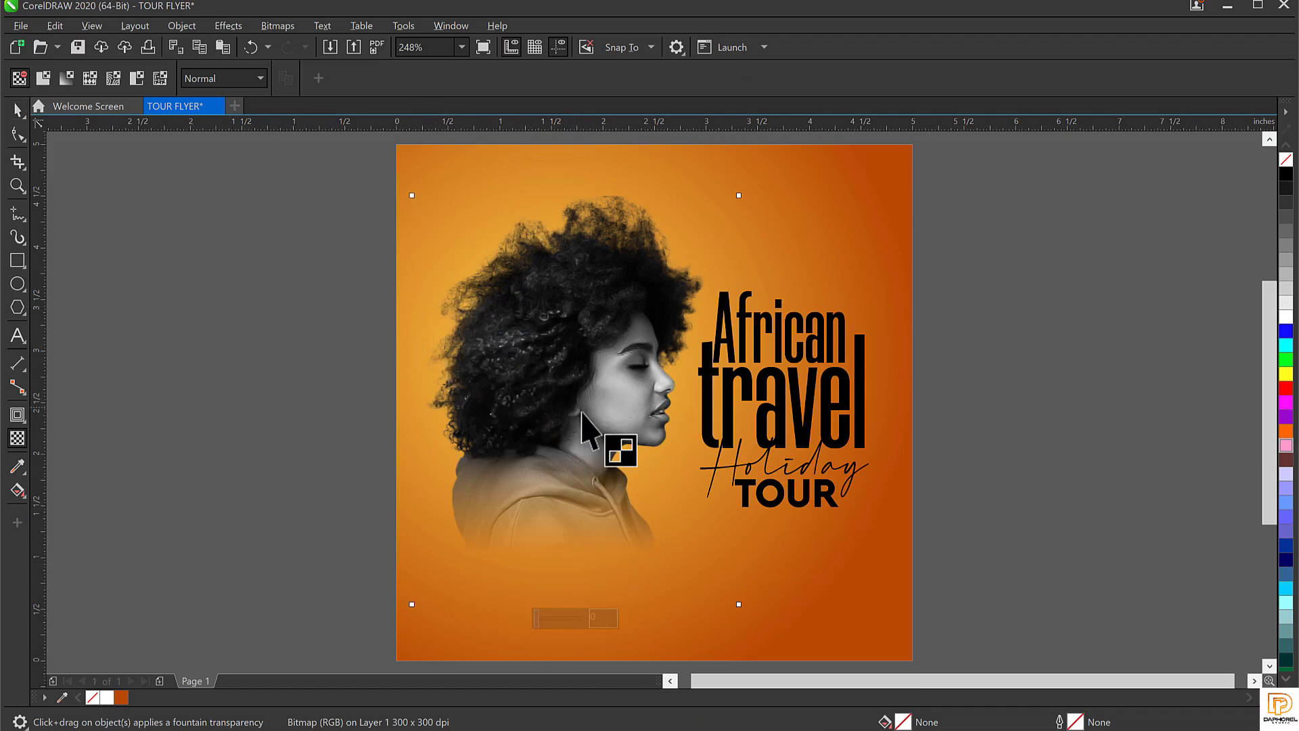
{"action": "left_click_drag", "start_coordinate": [579, 406], "coordinate": [466, 406]}
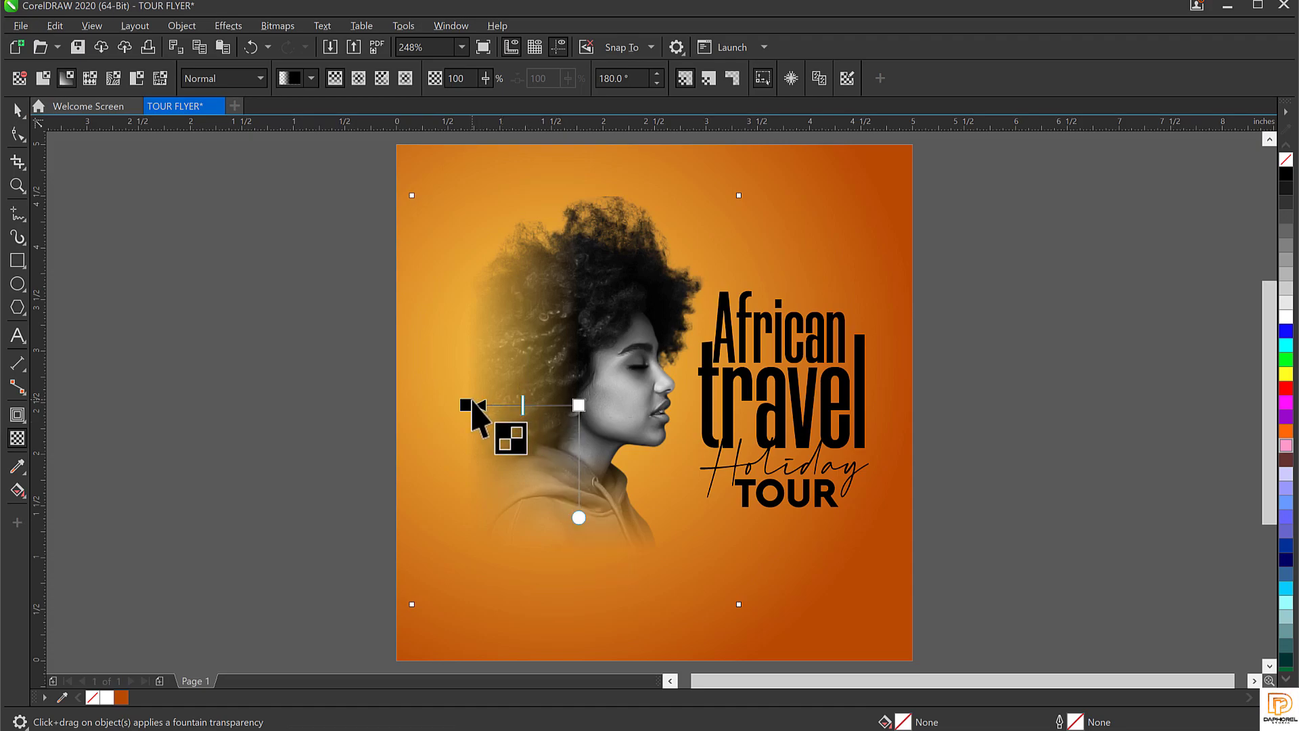
Step: Refine the model picture's hair fade by shifting its start and end points and tilting it to about 172 degrees
{"action": "left_click", "coordinate": [581, 519]}
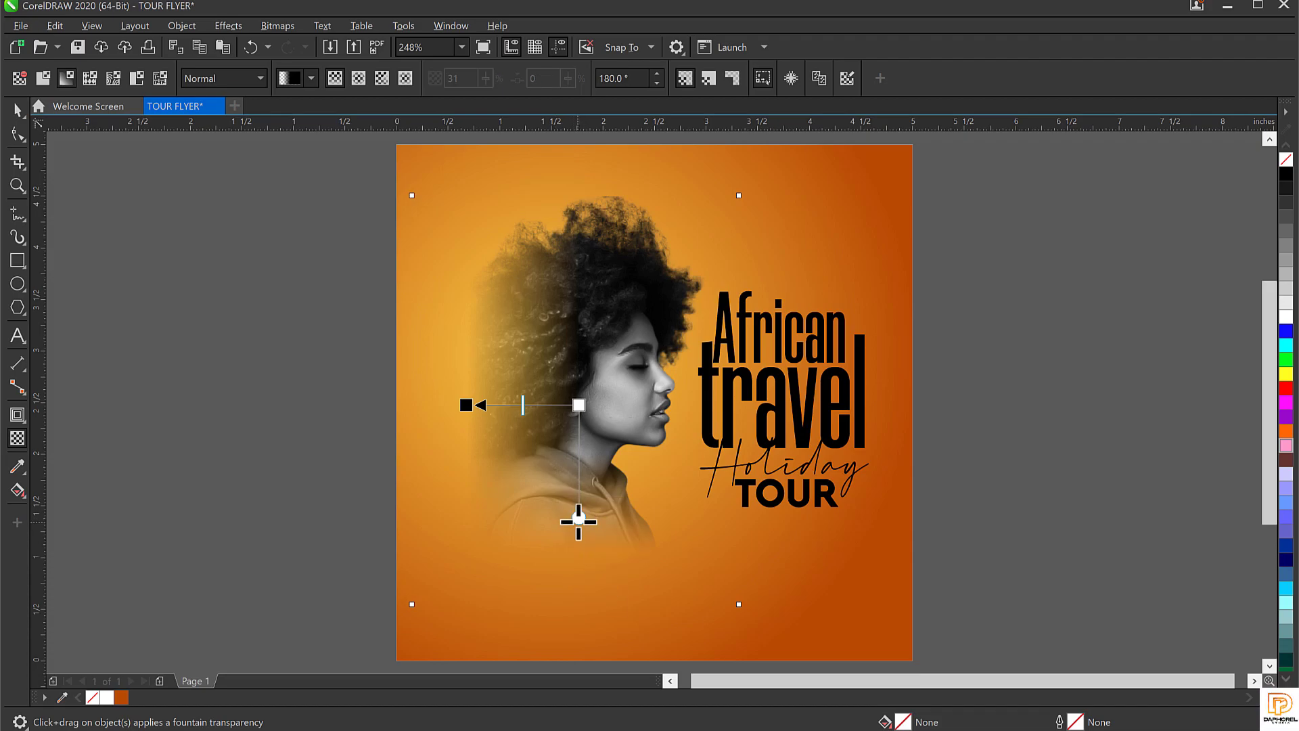
{"action": "left_click_drag", "start_coordinate": [580, 521], "coordinate": [601, 518]}
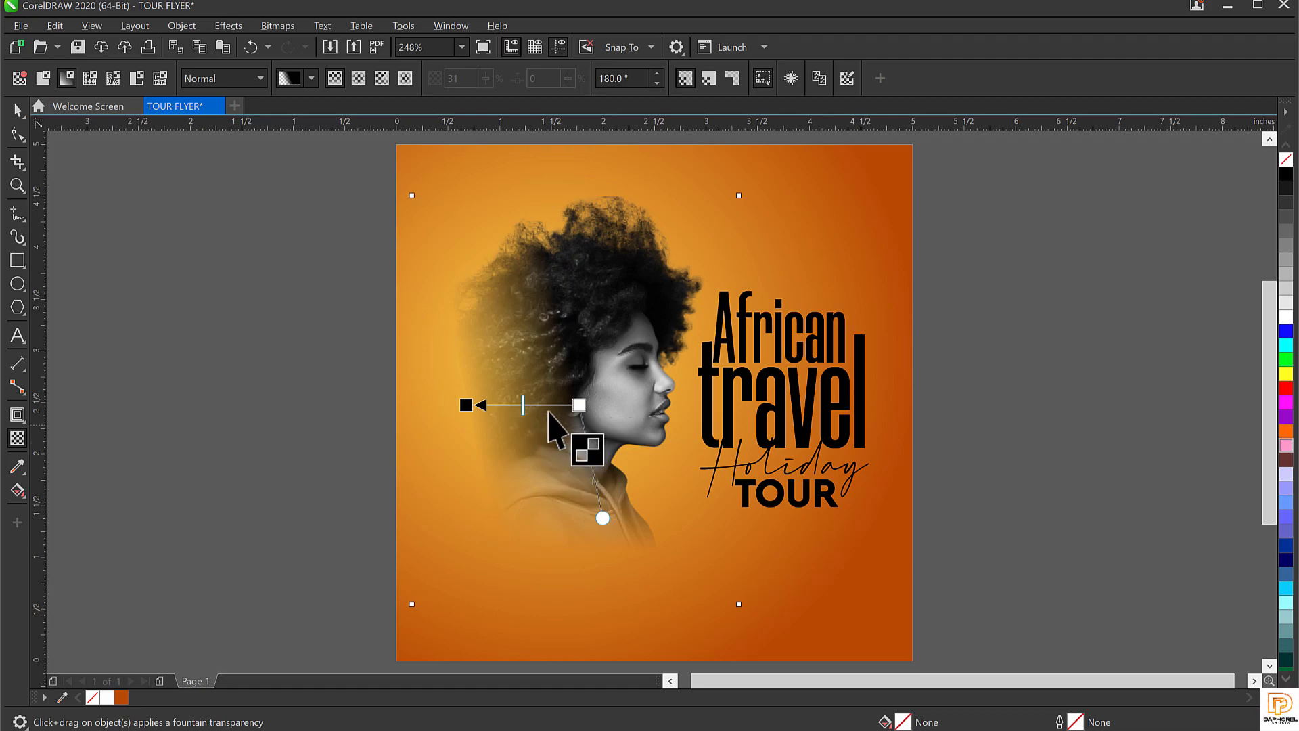
{"action": "left_click_drag", "start_coordinate": [579, 405], "coordinate": [593, 404]}
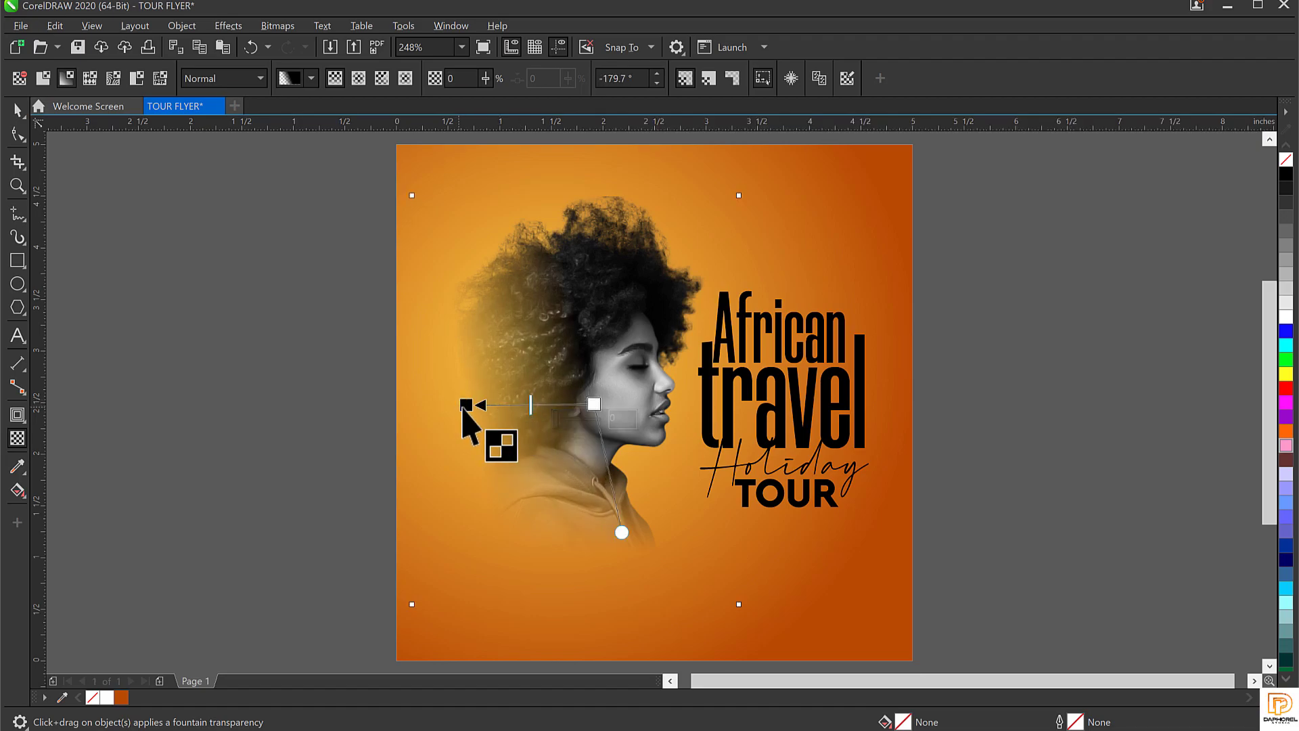
{"action": "key", "text": "Escape"}
{"action": "left_click", "coordinate": [551, 516]}
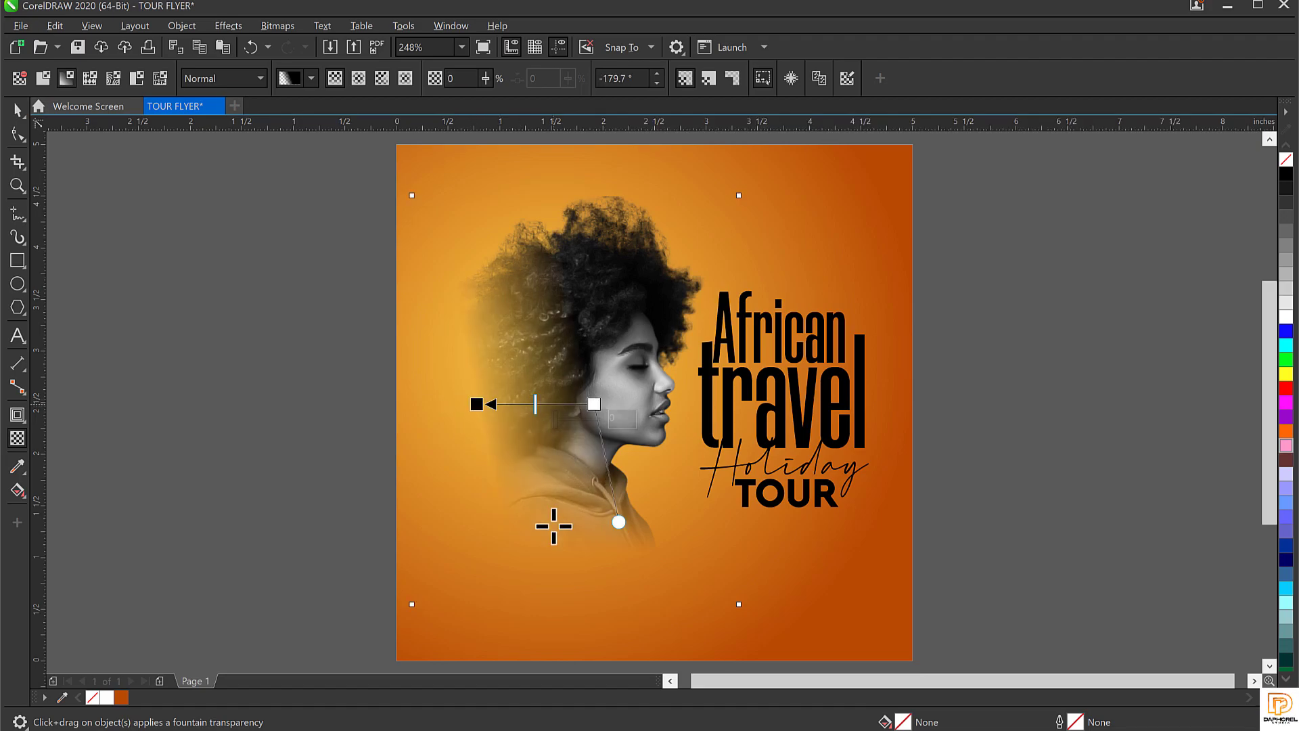
{"action": "left_click_drag", "start_coordinate": [477, 402], "coordinate": [476, 384]}
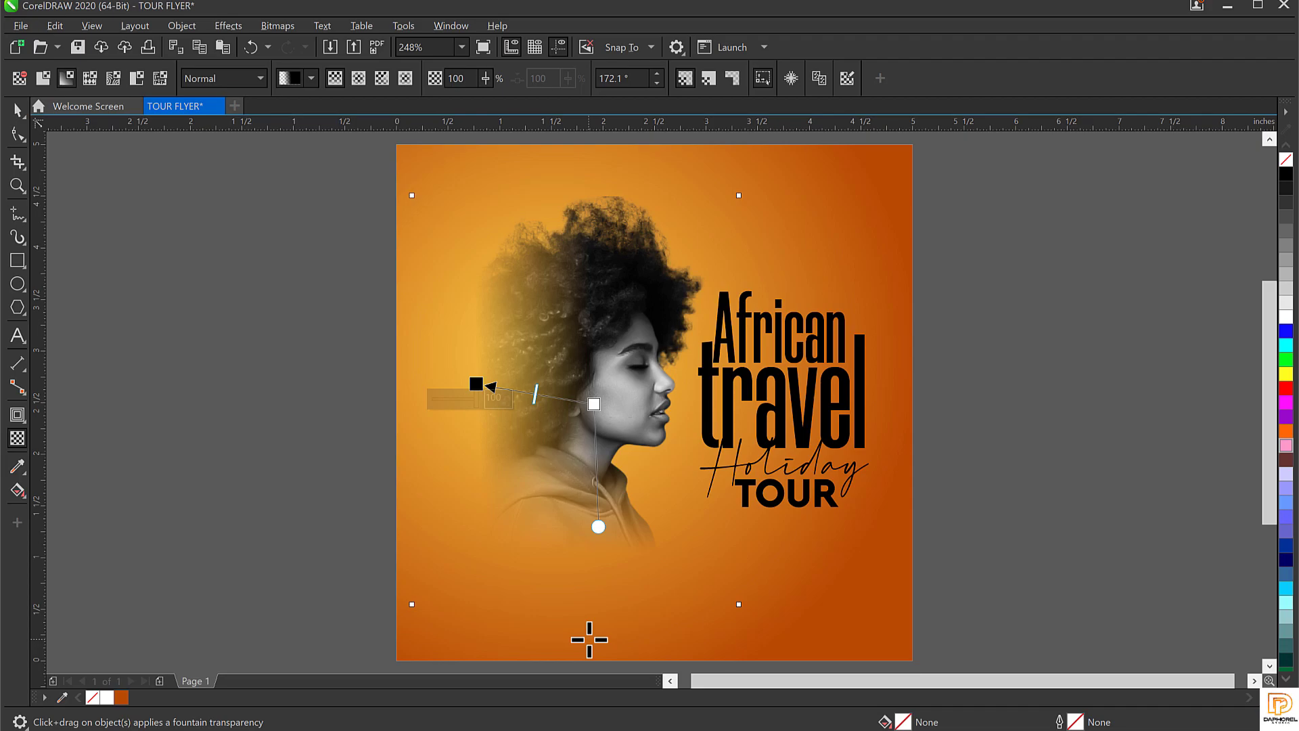
{"action": "key", "text": "space"}
{"action": "left_click", "coordinate": [1078, 299]}
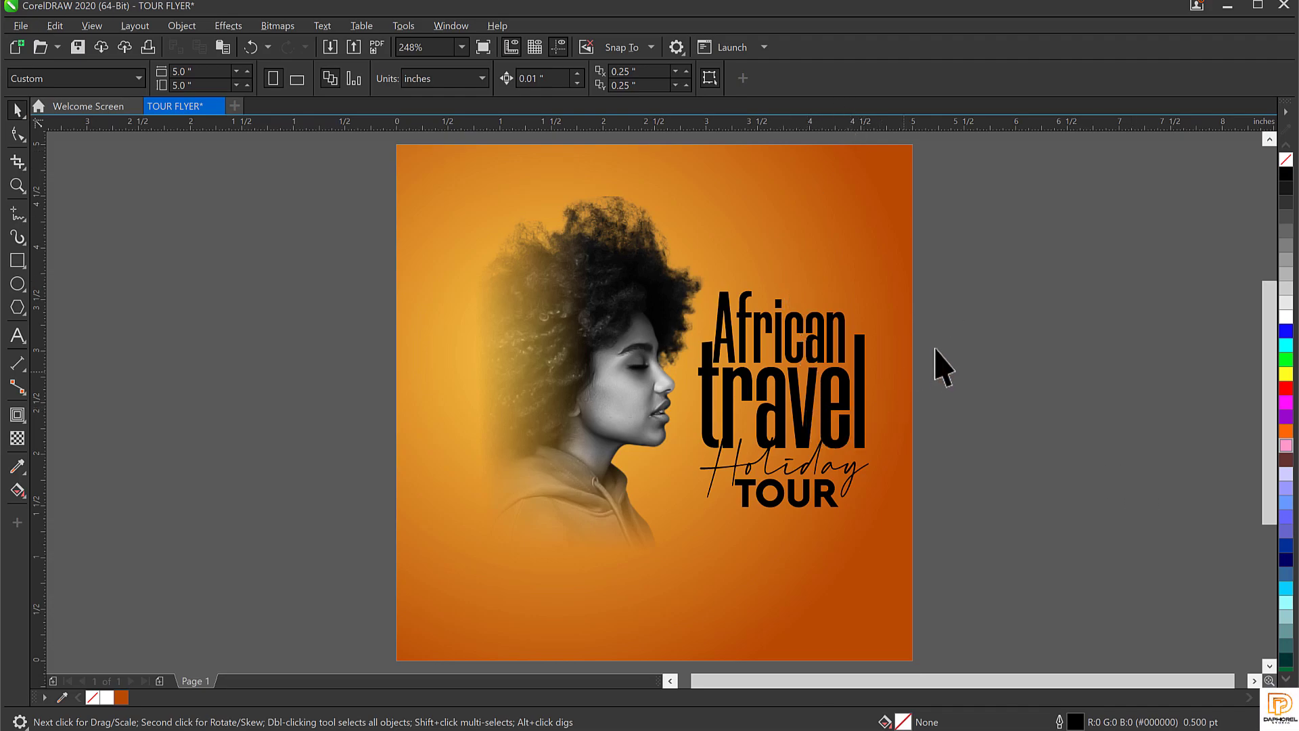
Step: Move the model picture slightly down so its centre sits at about Y 2.49 inches
{"action": "left_click", "coordinate": [806, 210]}
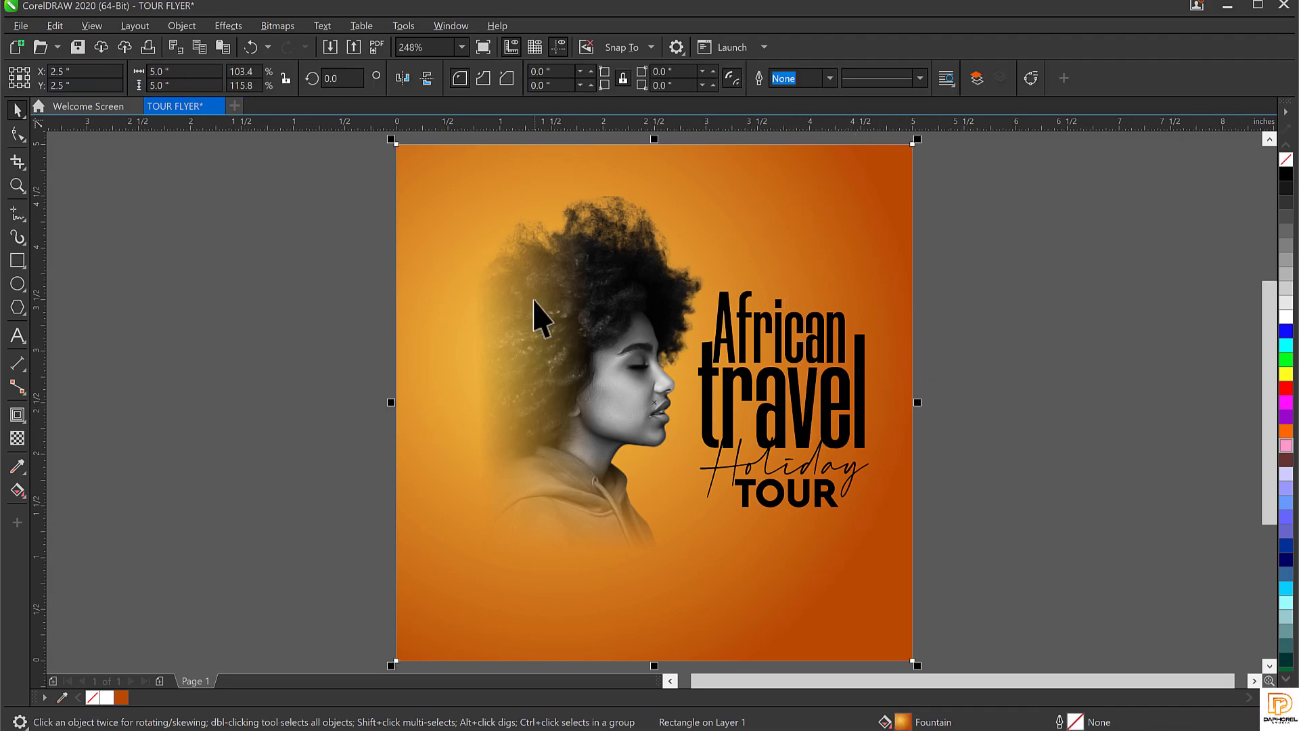
{"action": "left_click", "coordinate": [619, 277]}
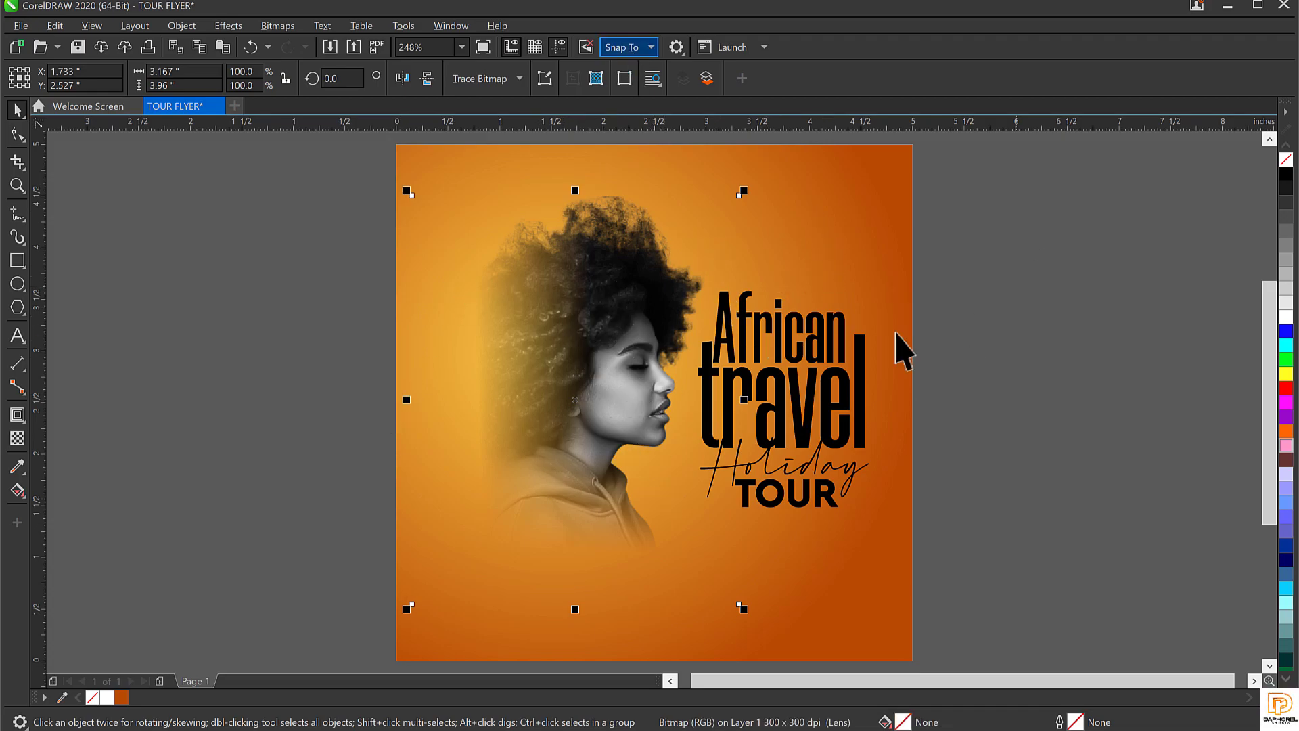
{"action": "left_click_drag", "start_coordinate": [598, 273], "coordinate": [599, 282]}
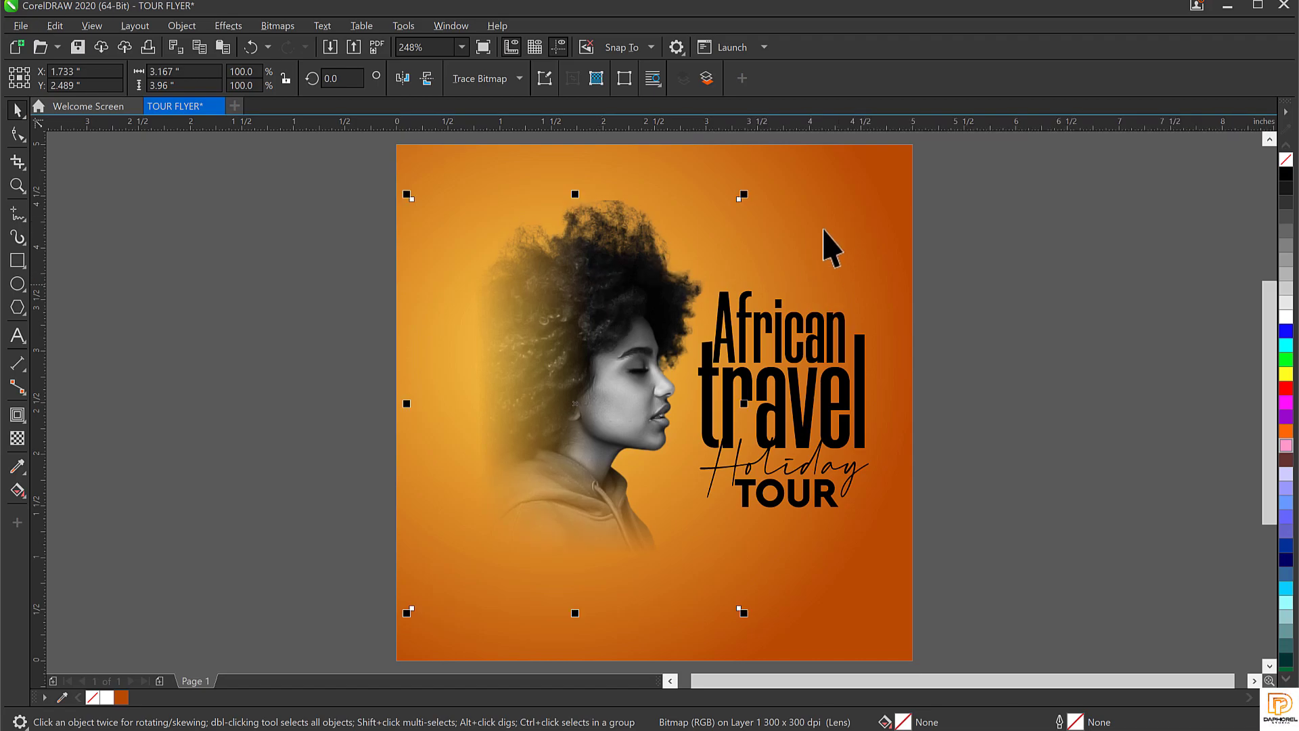
{"action": "left_click", "coordinate": [872, 263]}
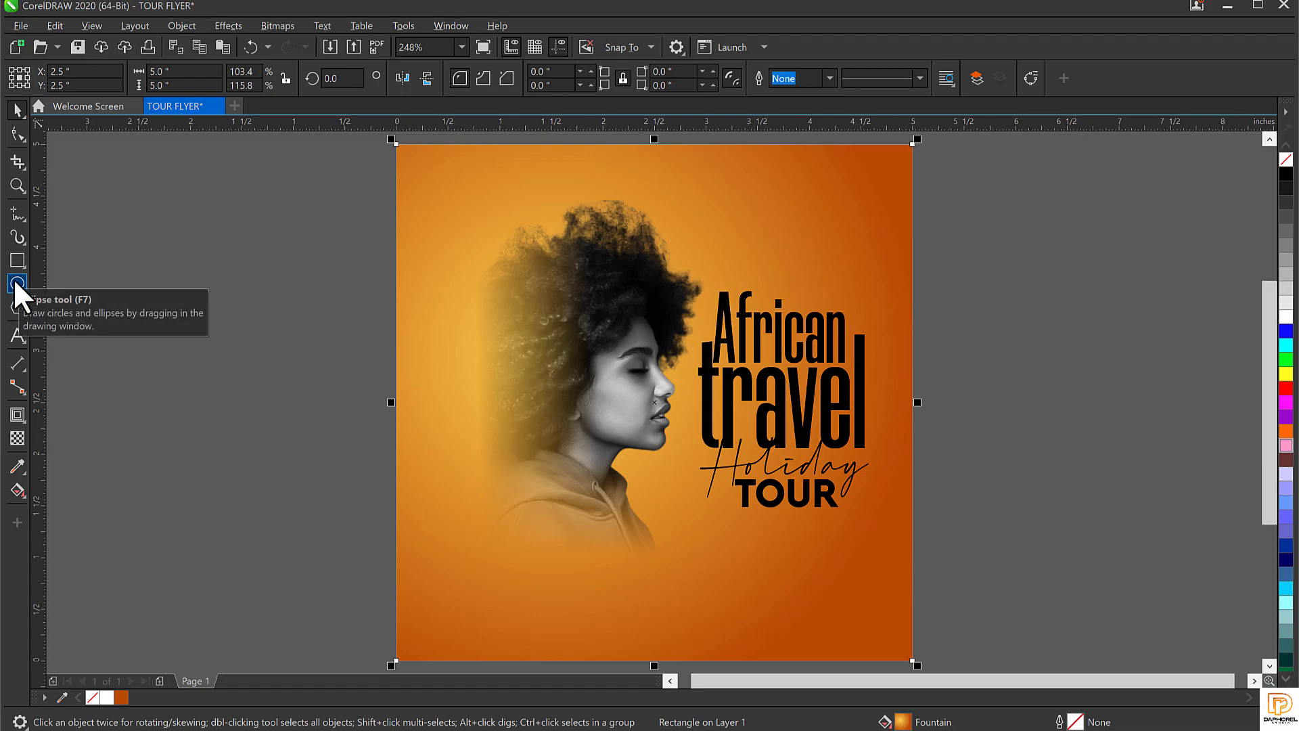
{"action": "left_click", "coordinate": [15, 283]}
{"action": "left_click_drag", "start_coordinate": [233, 244], "coordinate": [446, 496]}
{"action": "key", "text": "ctrl+z"}
{"action": "mouse_move", "coordinate": [280, 280]}
{"action": "left_mouse_down"}
{"action": "mouse_move", "coordinate": [441, 367]}
{"action": "mouse_move", "coordinate": [510, 540]}
{"action": "left_mouse_up"}
{"action": "key", "text": "ctrl+z"}
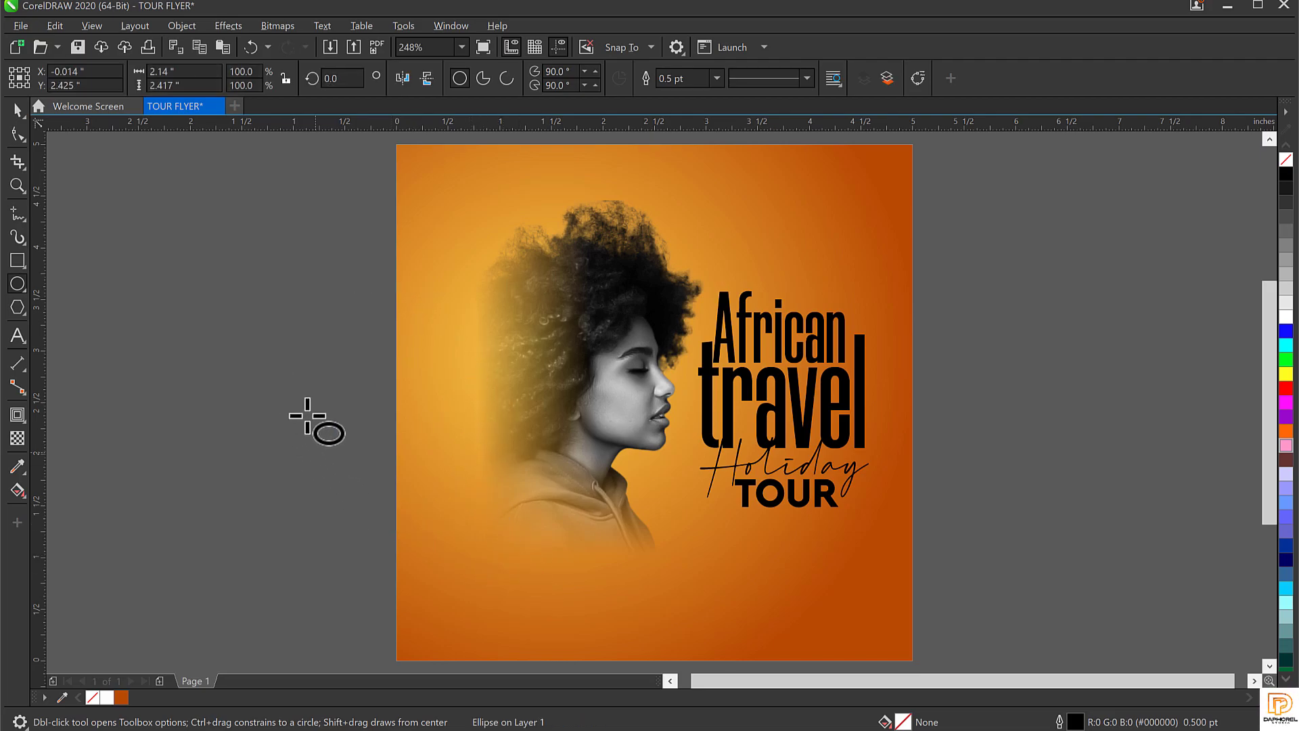
Step: Draw a circle about 2.42 inches in diameter across the flyer's left edge and fill it with yellow #FFFF00
{"action": "left_click_drag", "start_coordinate": [286, 280], "coordinate": [530, 531]}
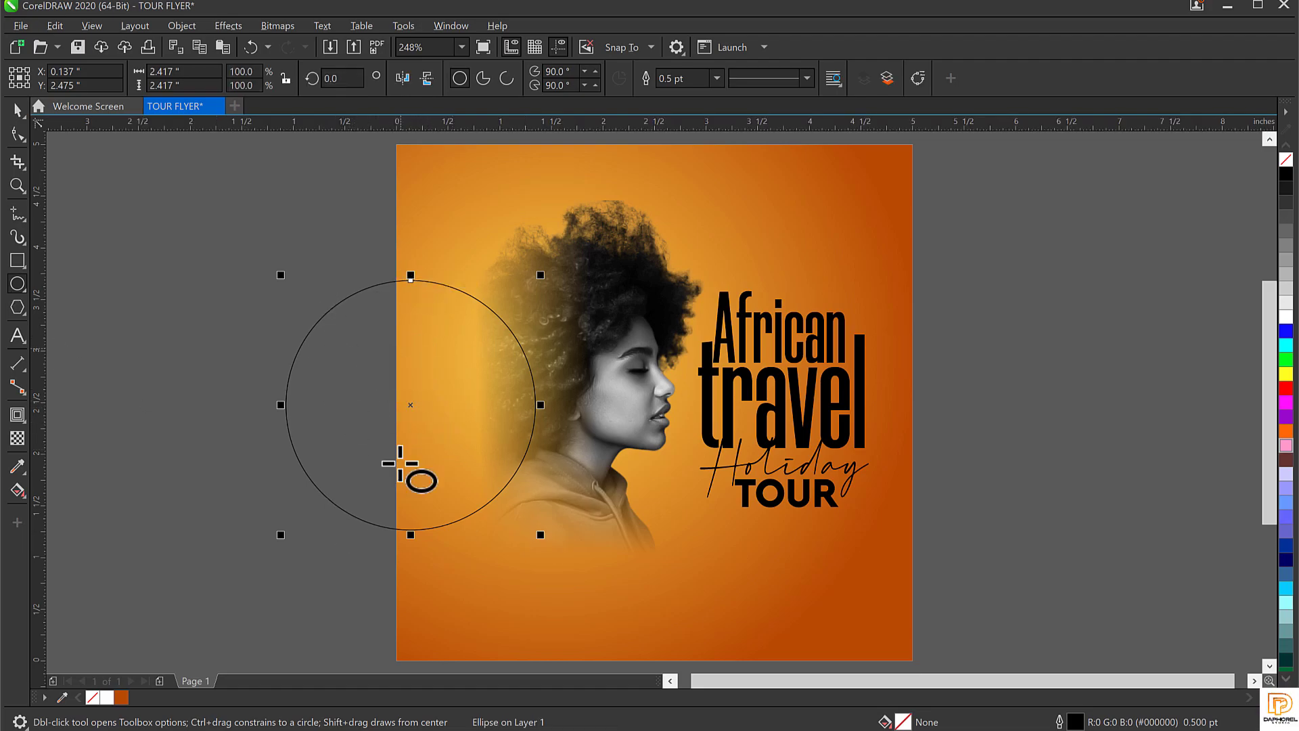
{"action": "left_click", "coordinate": [17, 110]}
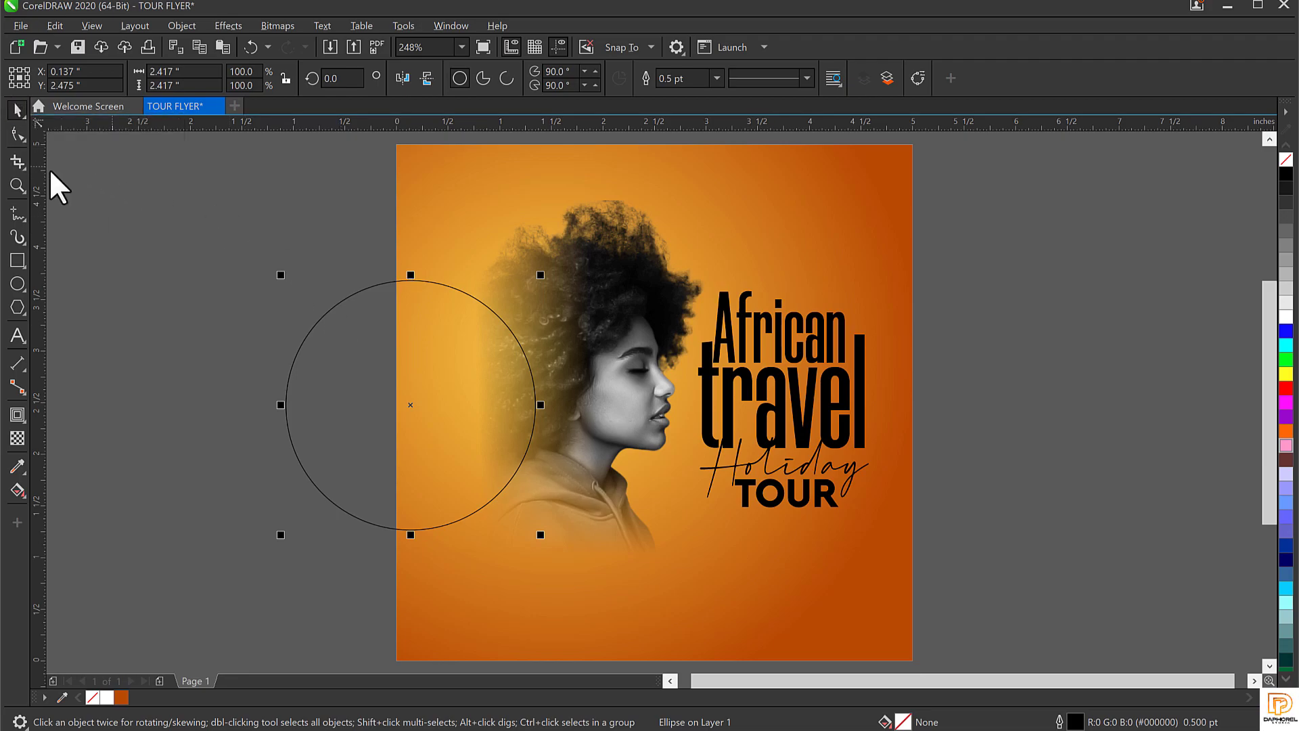
{"action": "left_click", "coordinate": [1286, 376]}
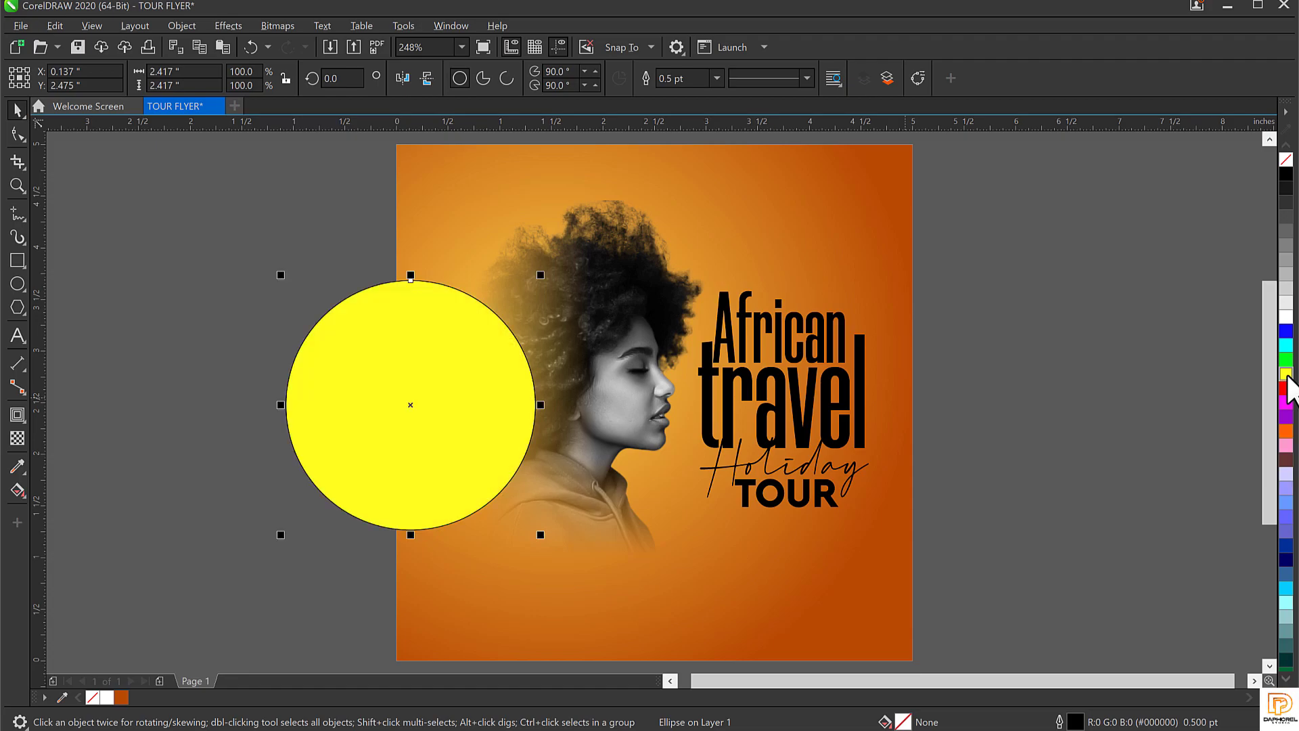
Step: Move the yellow circle over the model's head, centred at about 1.72, 2.76 inches, and remove its outline
{"action": "left_click_drag", "start_coordinate": [389, 363], "coordinate": [534, 331]}
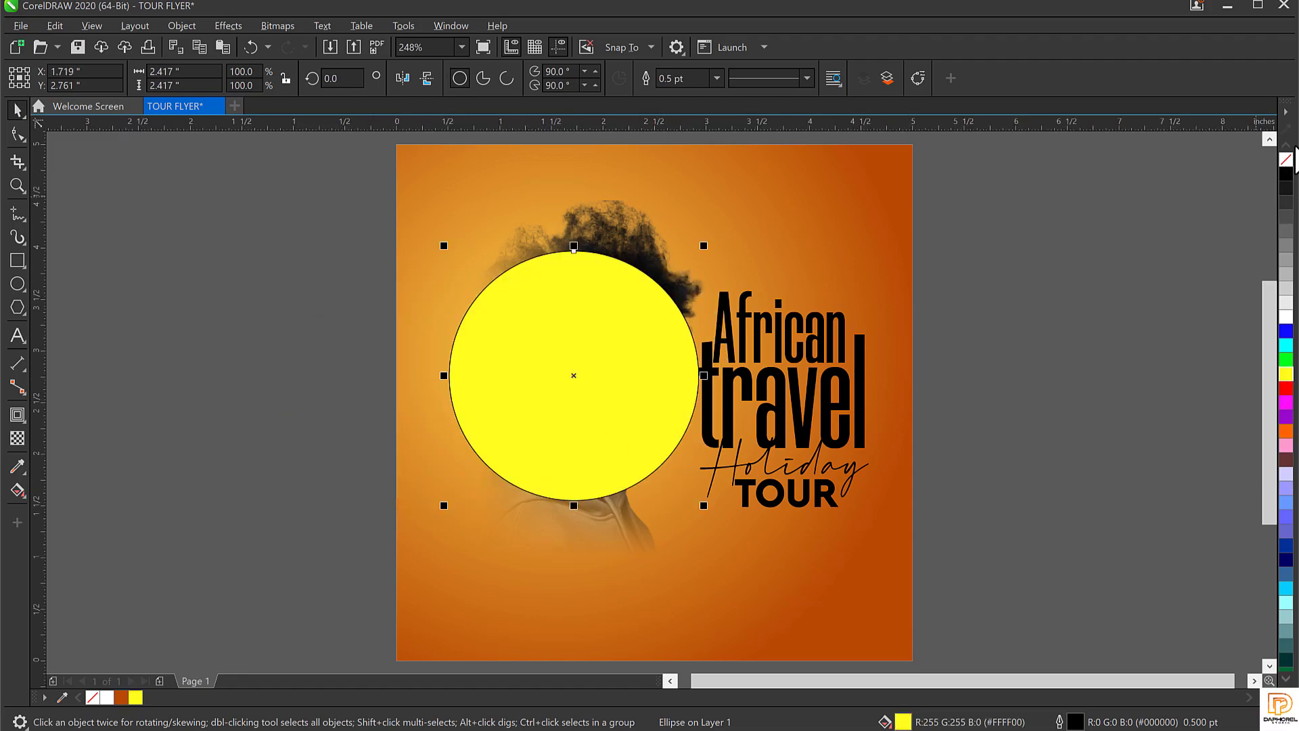
{"action": "right_click", "coordinate": [1286, 161]}
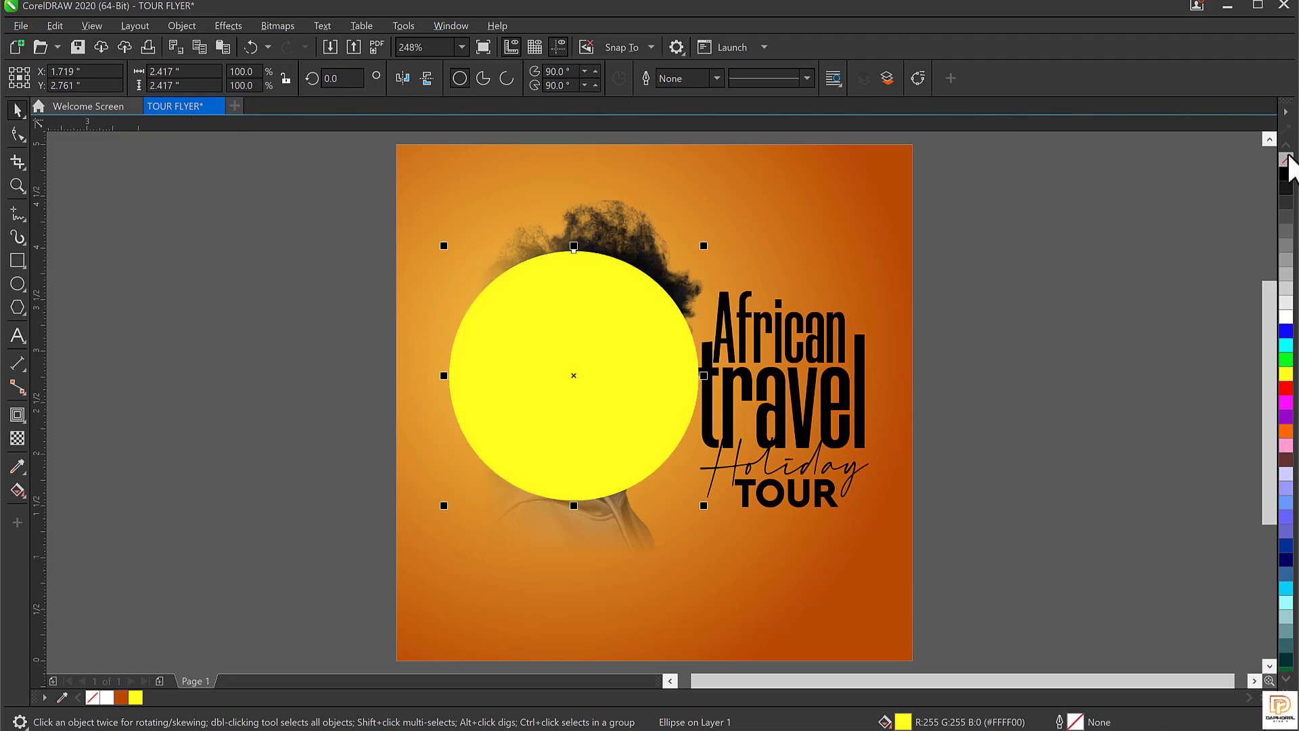
Step: Apply an elliptical fountain transparency to the yellow circle so it fades from its centre into a soft glow
{"action": "left_click", "coordinate": [16, 438]}
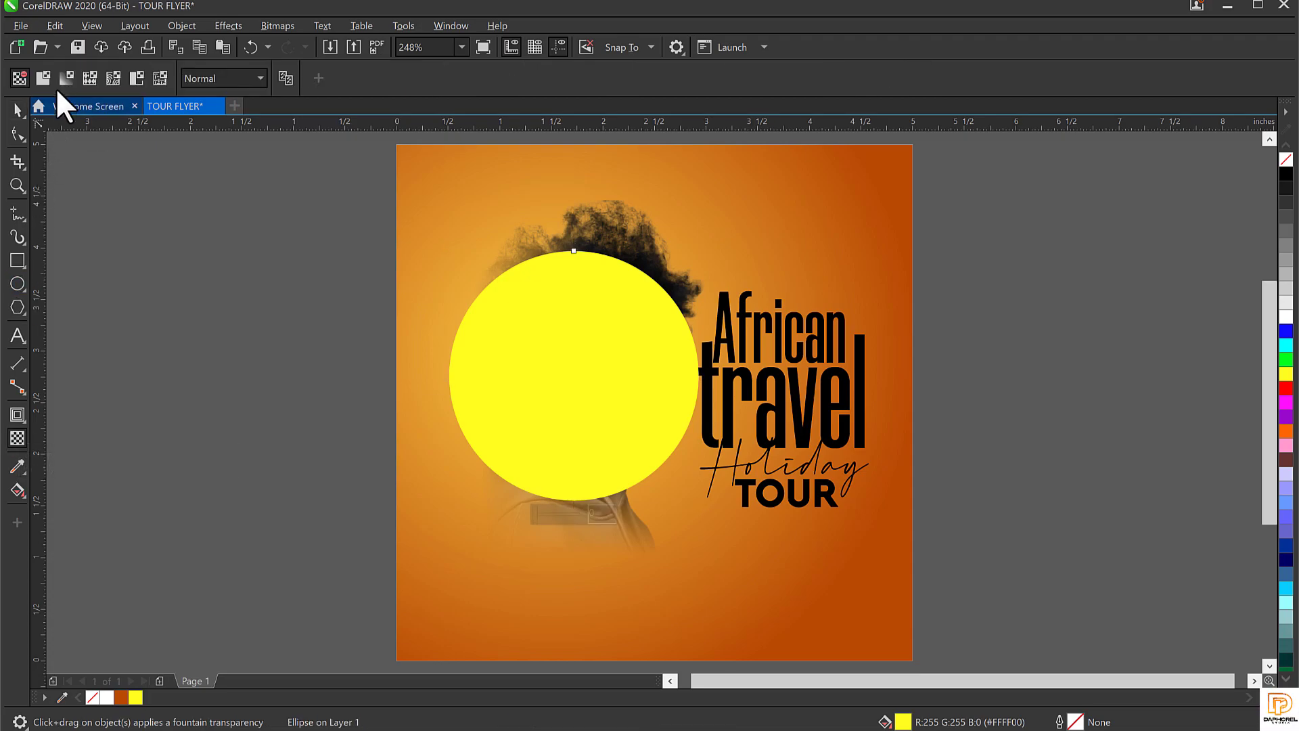
{"action": "left_click", "coordinate": [65, 73]}
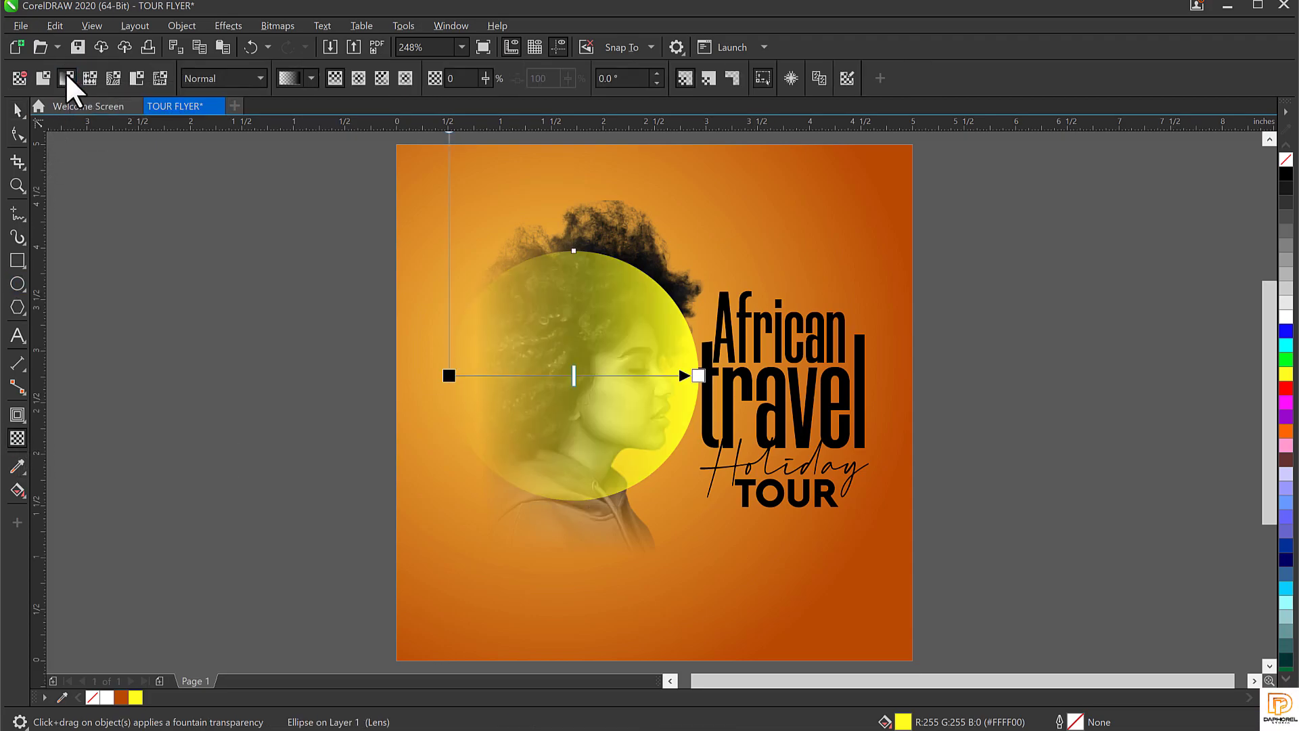
{"action": "left_click", "coordinate": [361, 76]}
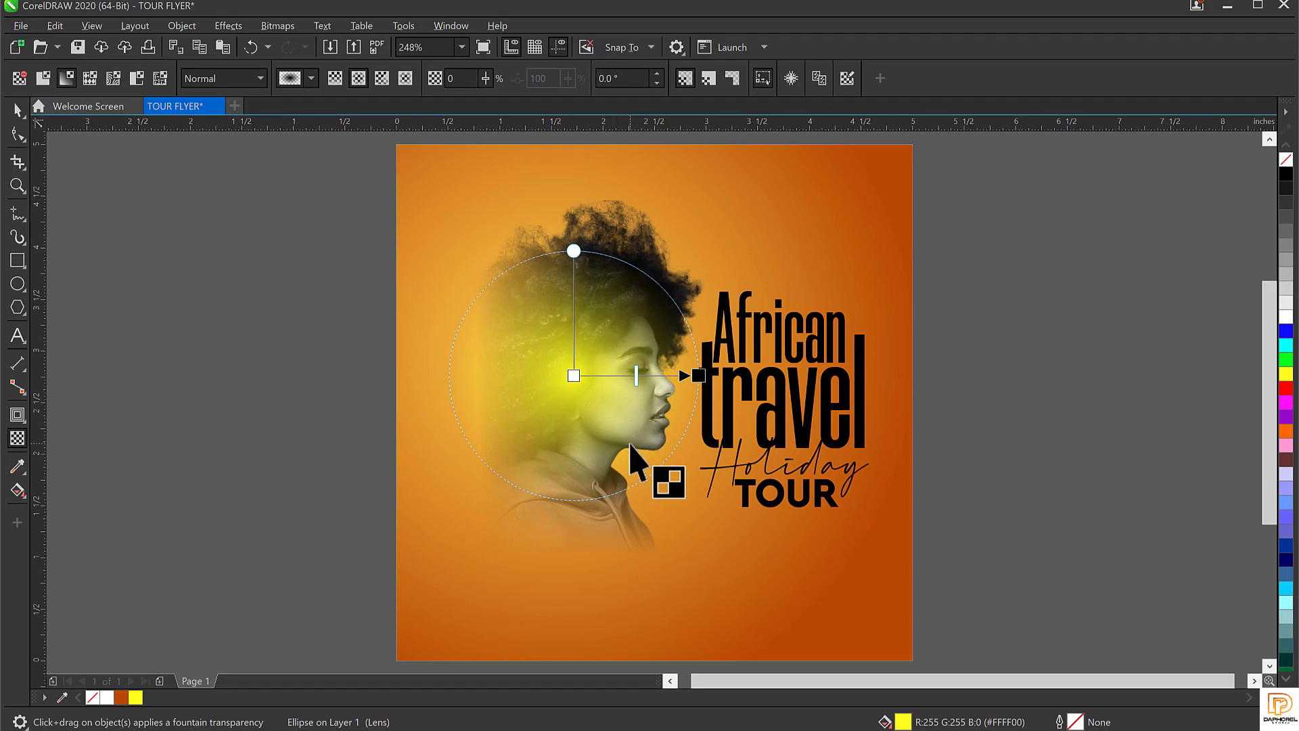
{"action": "key", "text": "space"}
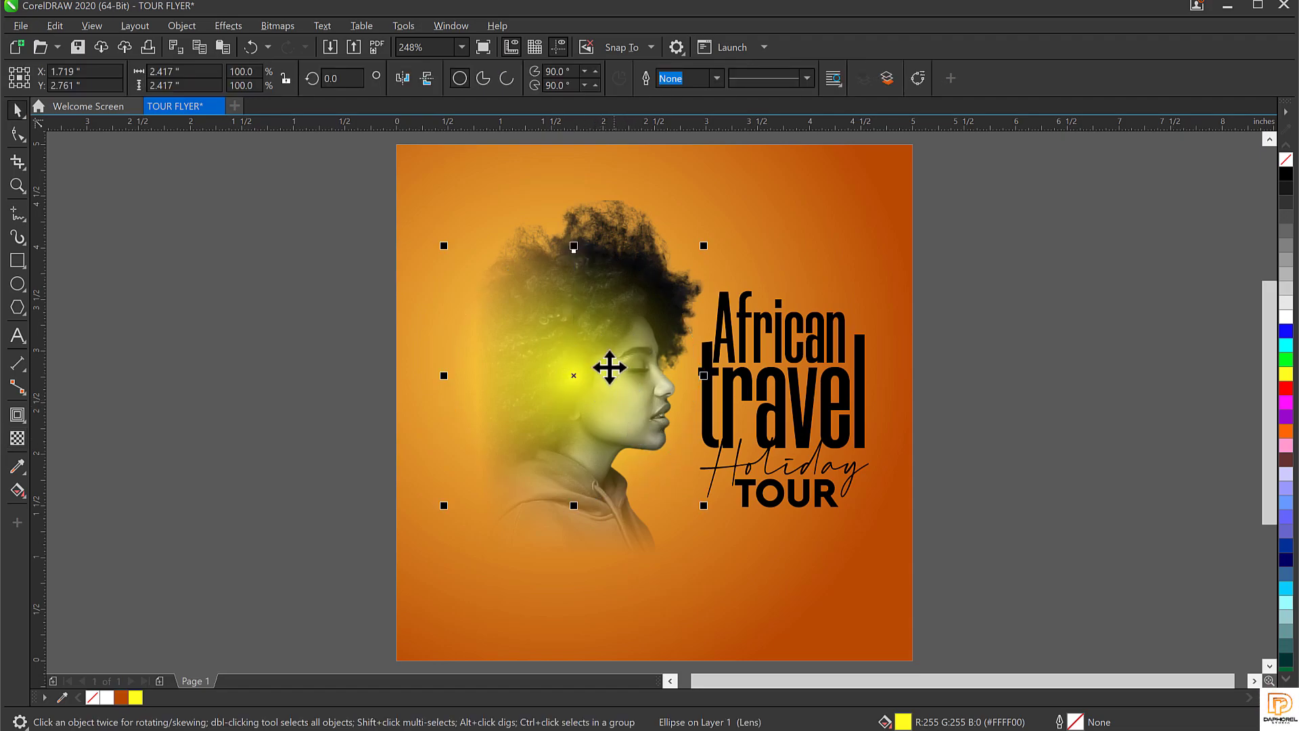
Step: Move the yellow glow circle off the page into the empty area left of the flyer
{"action": "left_click_drag", "start_coordinate": [589, 347], "coordinate": [231, 359]}
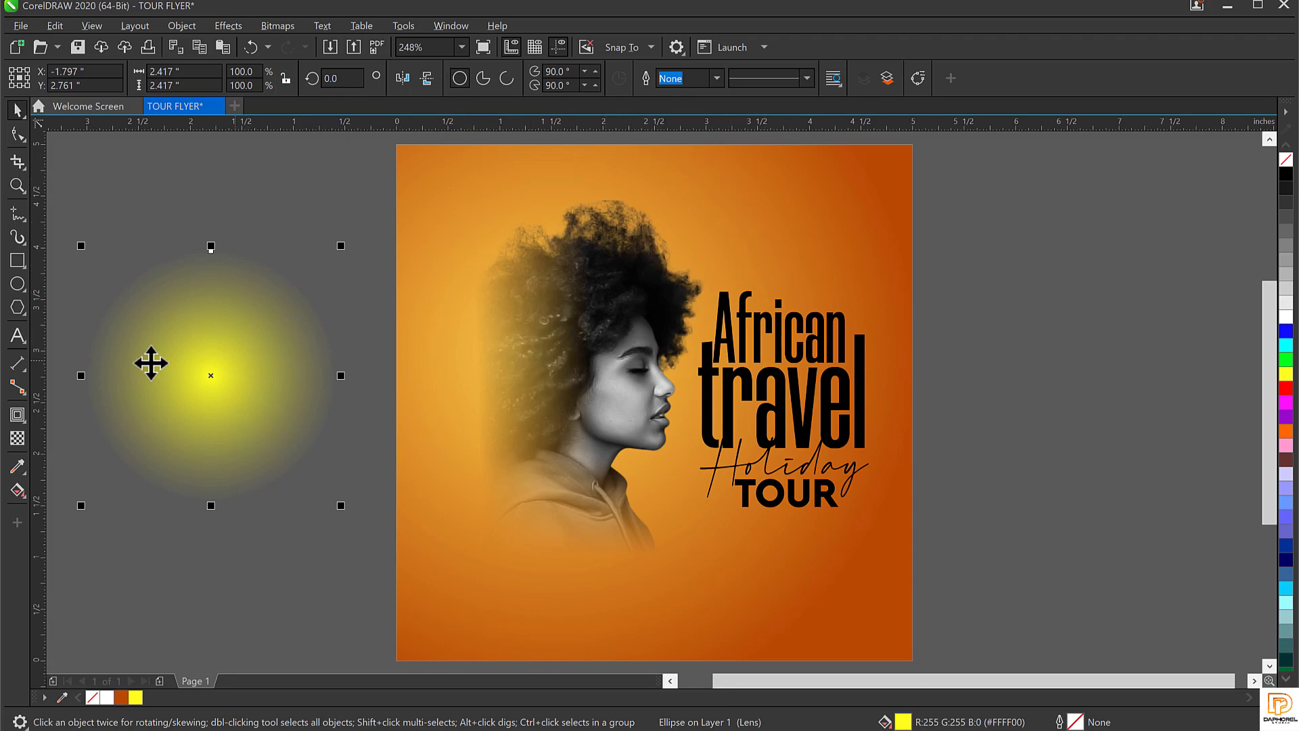
{"action": "left_click", "coordinate": [213, 327]}
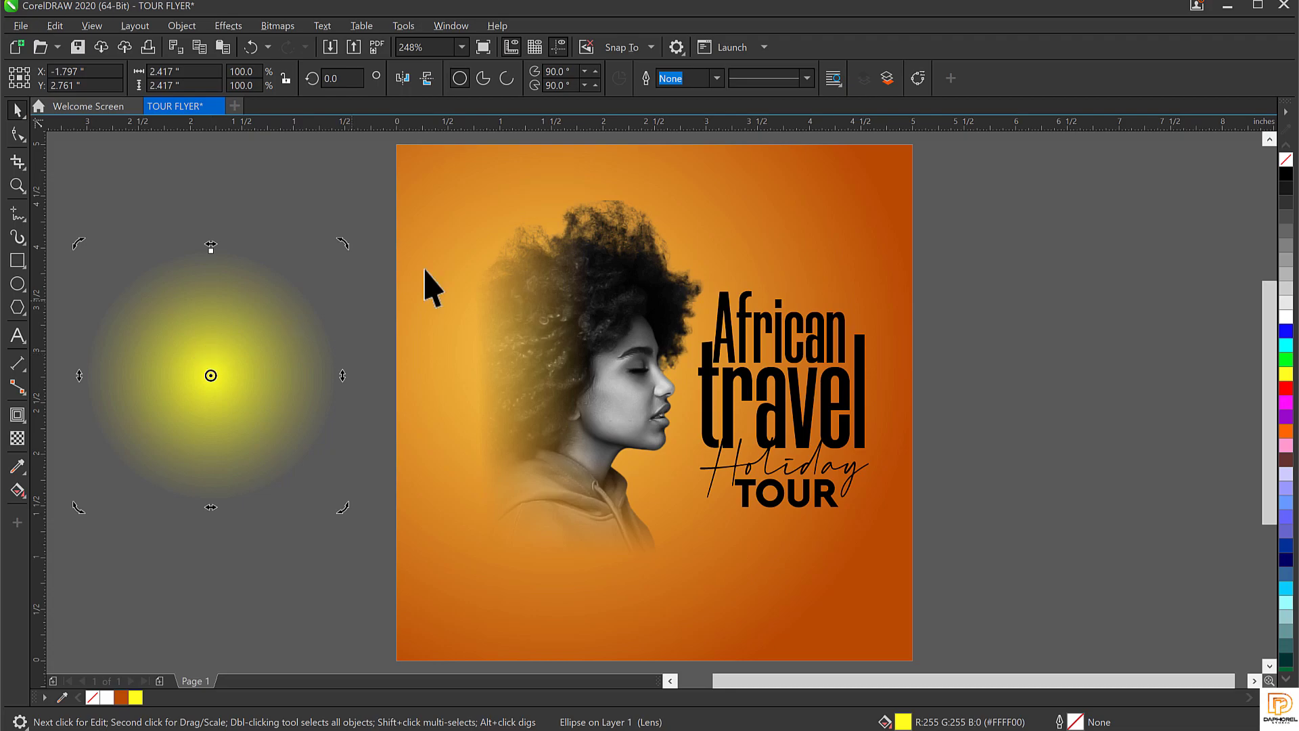
{"action": "left_click", "coordinate": [757, 162]}
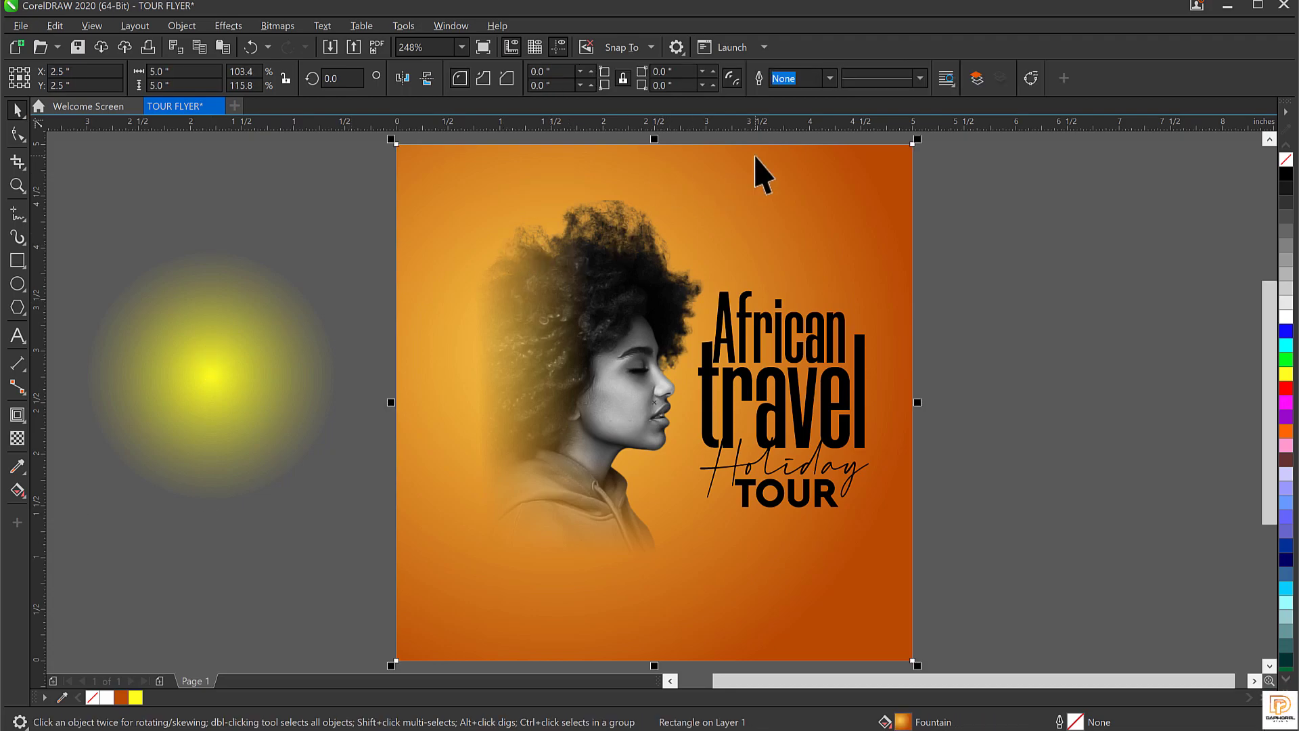
Step: PowerClip the yellow glow circle inside the flyer's orange gradient background rectangle
{"action": "left_click", "coordinate": [275, 347]}
{"action": "right_click", "coordinate": [276, 332]}
{"action": "left_click", "coordinate": [196, 238]}
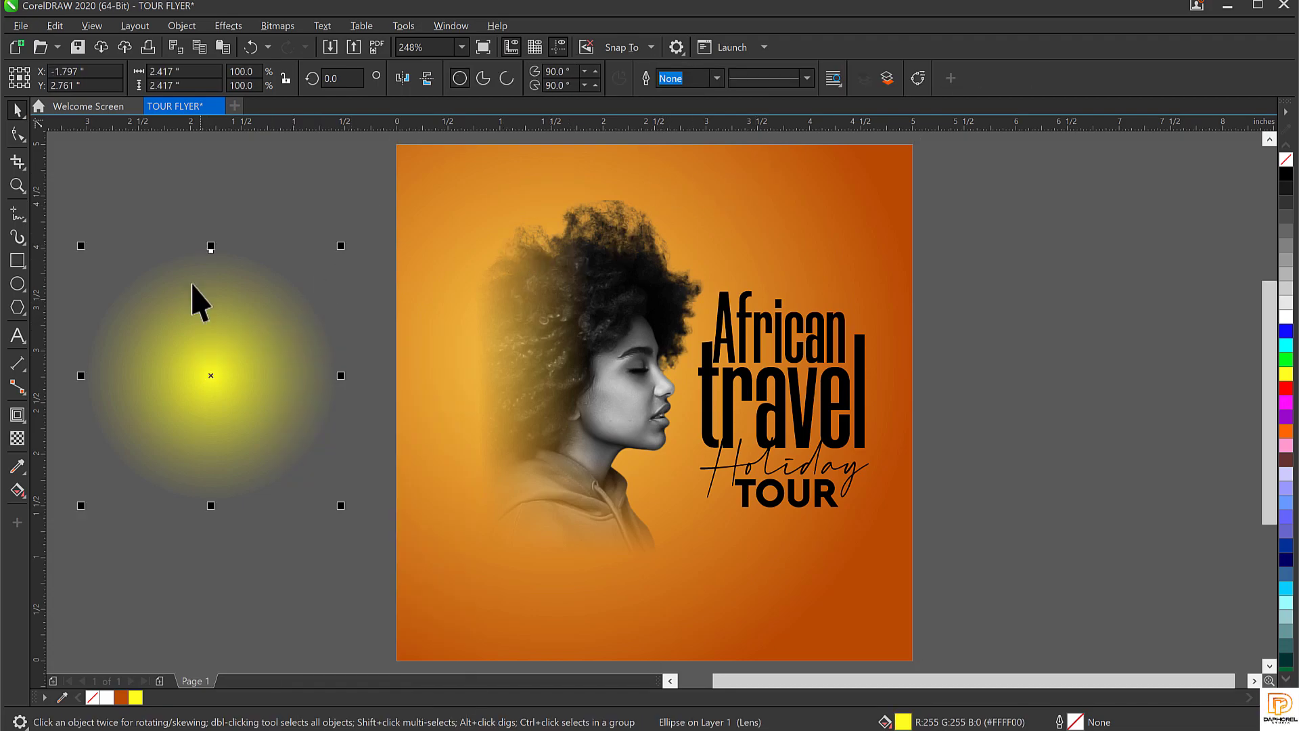
{"action": "right_click", "coordinate": [287, 332]}
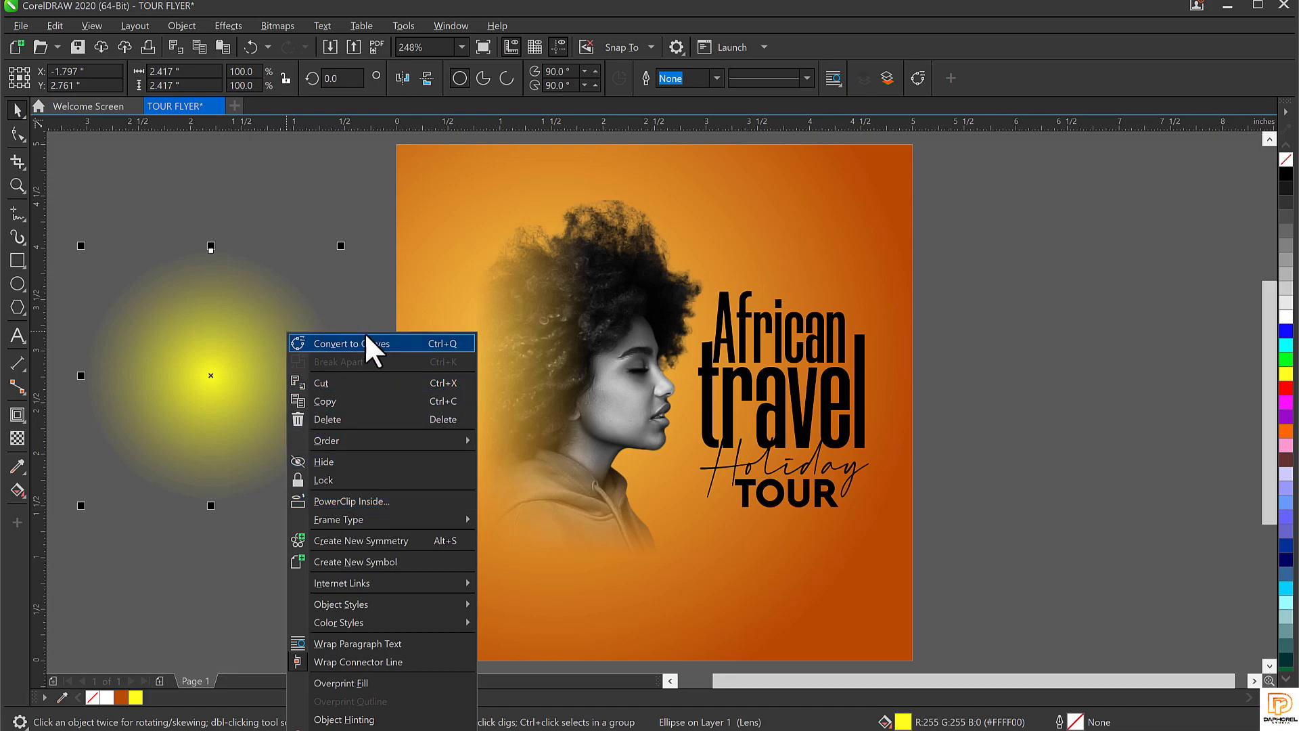
{"action": "left_click", "coordinate": [355, 499]}
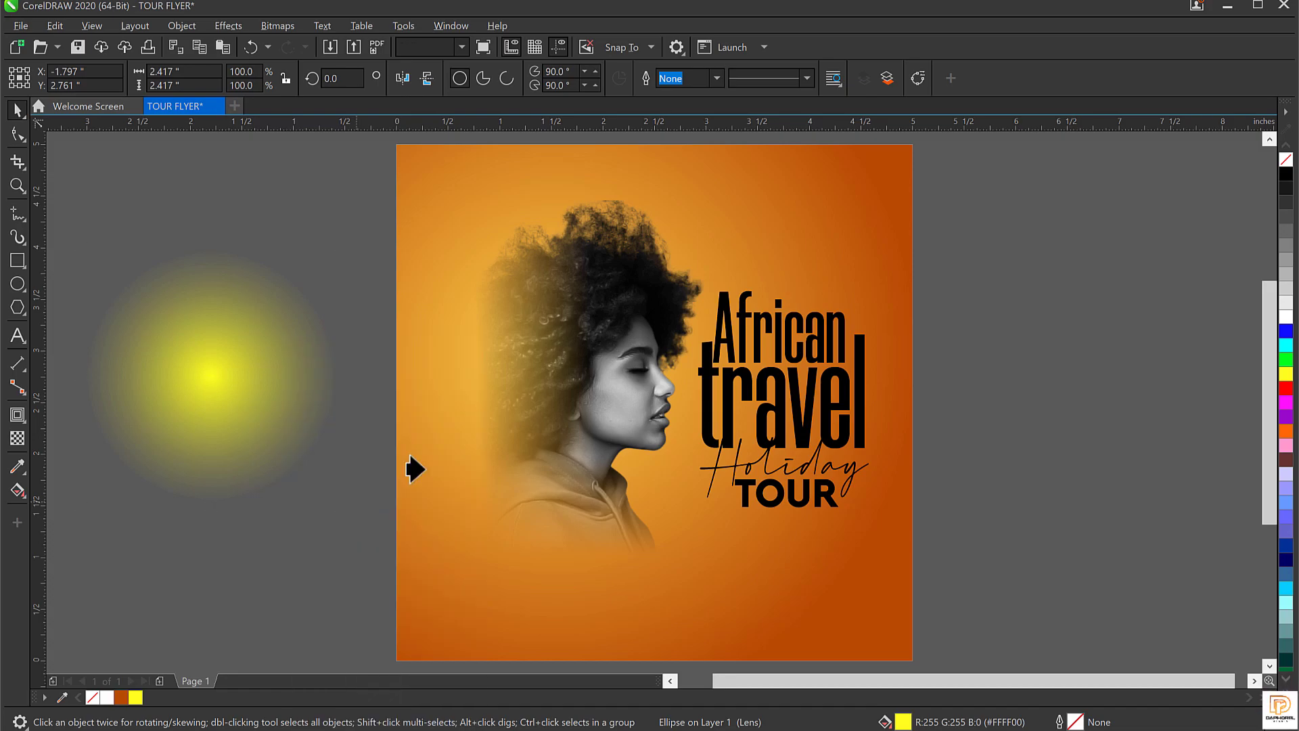
{"action": "left_click", "coordinate": [892, 156]}
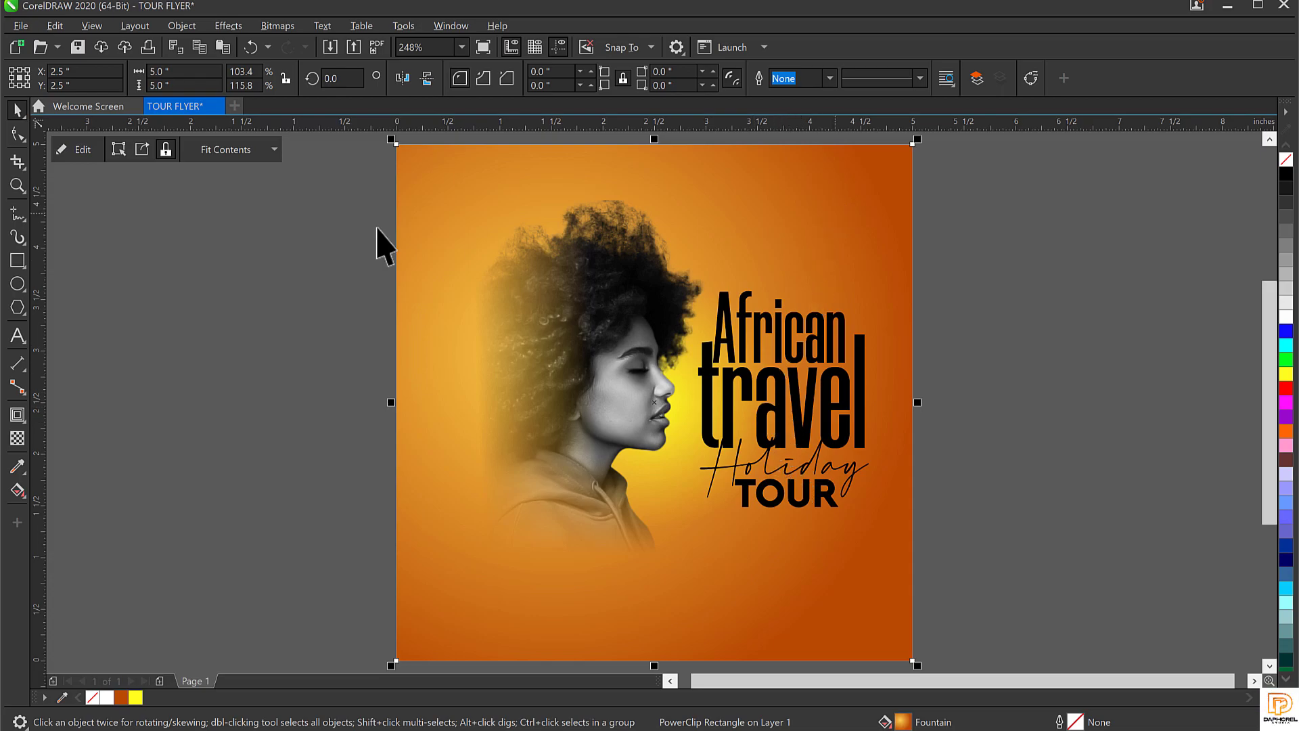
Step: Open the background's PowerClip contents and move the yellow glow behind the model's hair, centred at about 1.75, 3.28 inches
{"action": "left_click", "coordinate": [956, 201]}
{"action": "left_click", "coordinate": [887, 161]}
{"action": "double_click", "coordinate": [887, 161]}
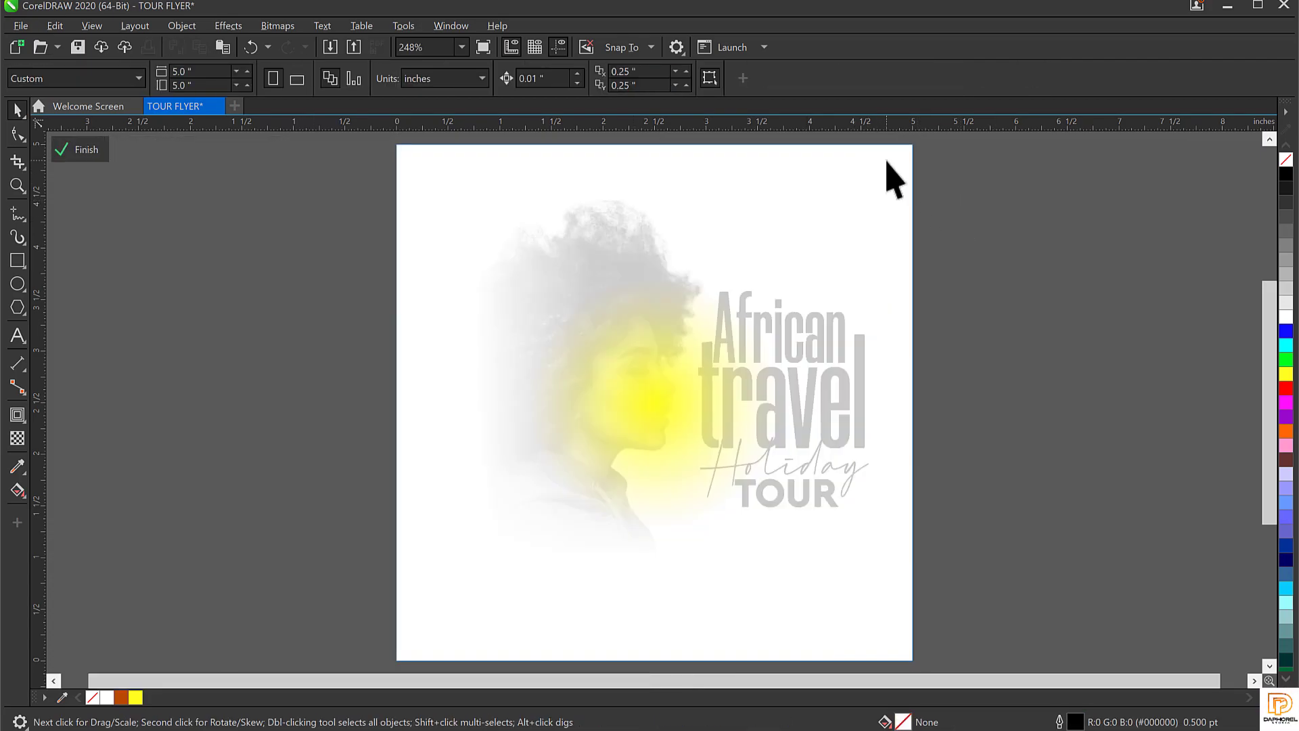
{"action": "left_click", "coordinate": [636, 402]}
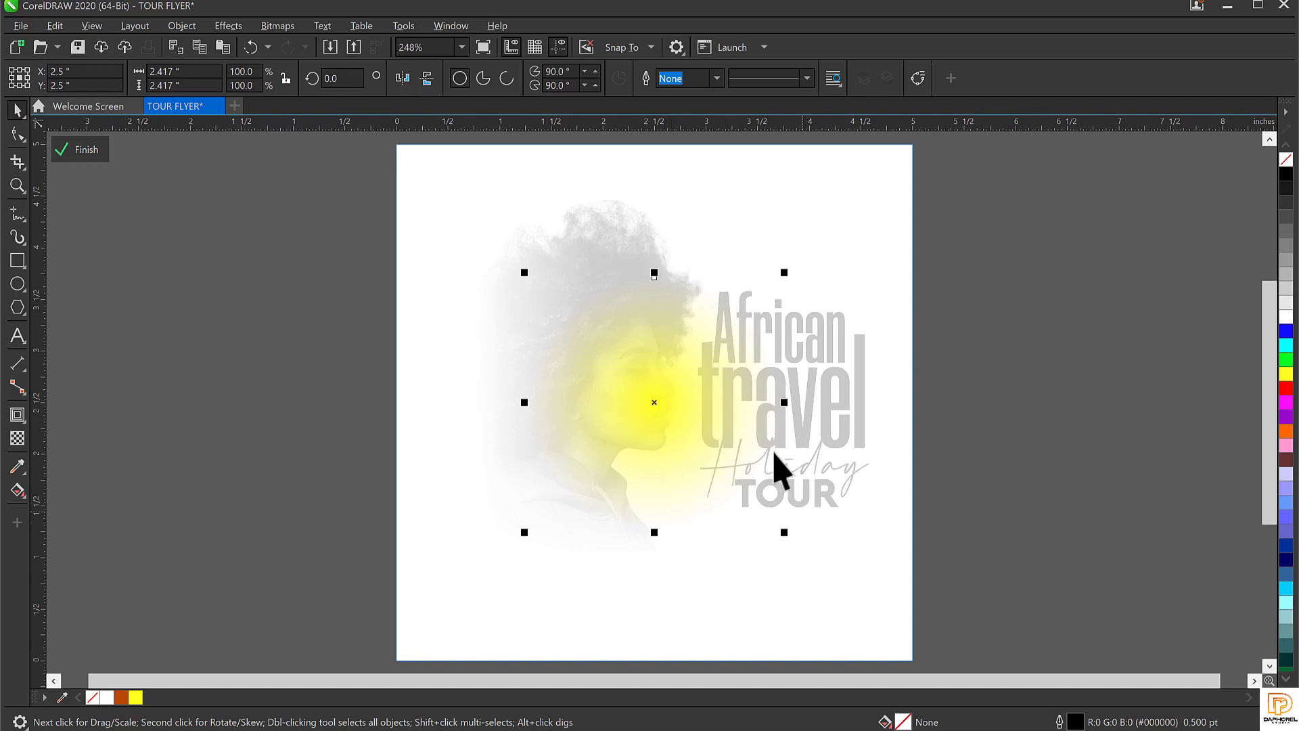
{"action": "left_click_drag", "start_coordinate": [675, 420], "coordinate": [589, 306]}
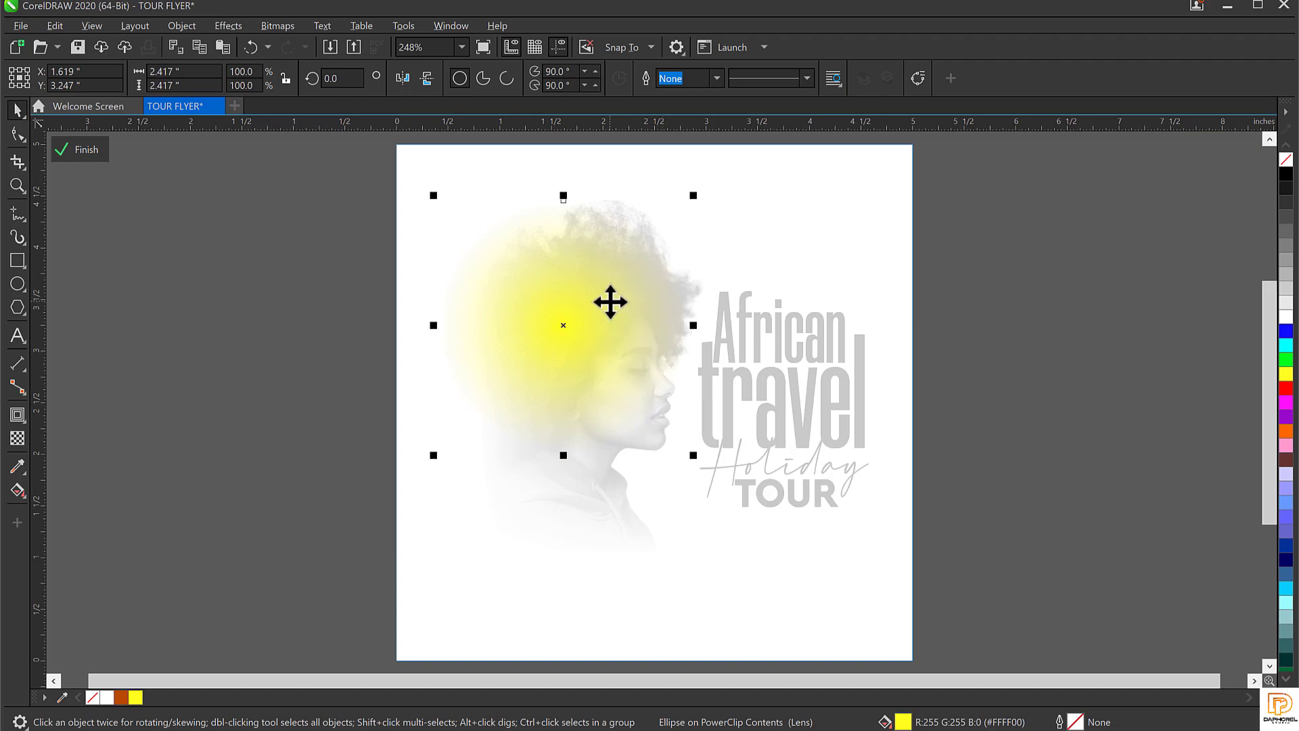
{"action": "mouse_move", "coordinate": [580, 296]}
{"action": "left_mouse_down"}
{"action": "mouse_move", "coordinate": [605, 292]}
{"action": "mouse_move", "coordinate": [594, 292]}
{"action": "left_mouse_up"}
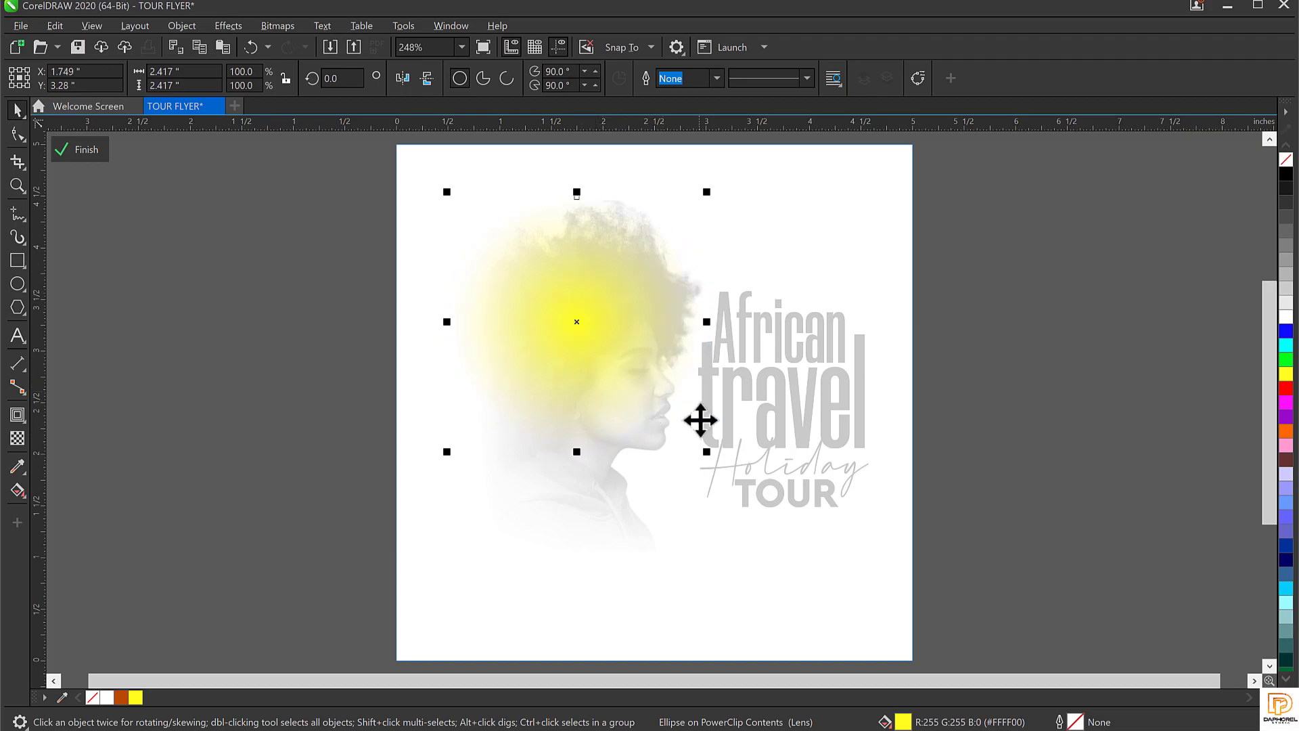
Step: Enlarge the yellow glow to about 4.92 inches in diameter, centre it at about 1.70, 3.26 inches and finish editing the PowerClip
{"action": "left_click_drag", "start_coordinate": [706, 452], "coordinate": [880, 596]}
{"action": "left_click_drag", "start_coordinate": [575, 264], "coordinate": [591, 271]}
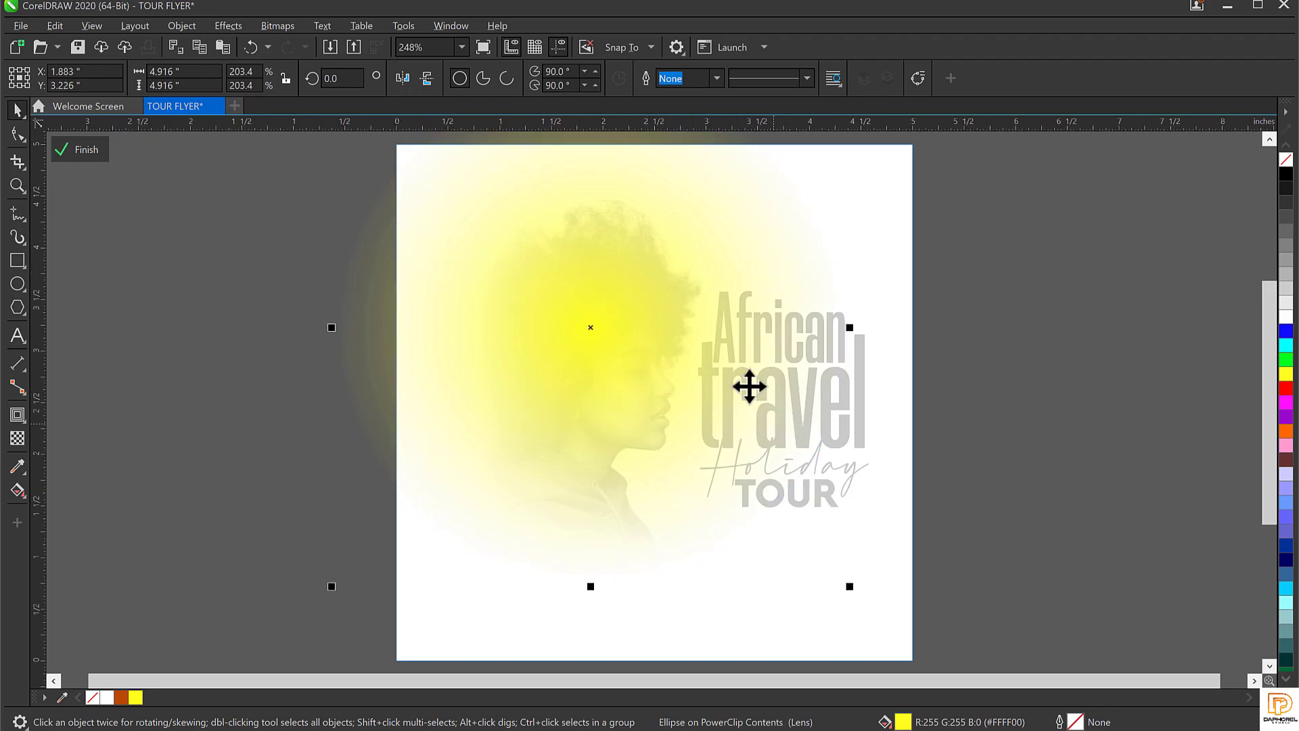
{"action": "left_click_drag", "start_coordinate": [661, 342], "coordinate": [640, 338]}
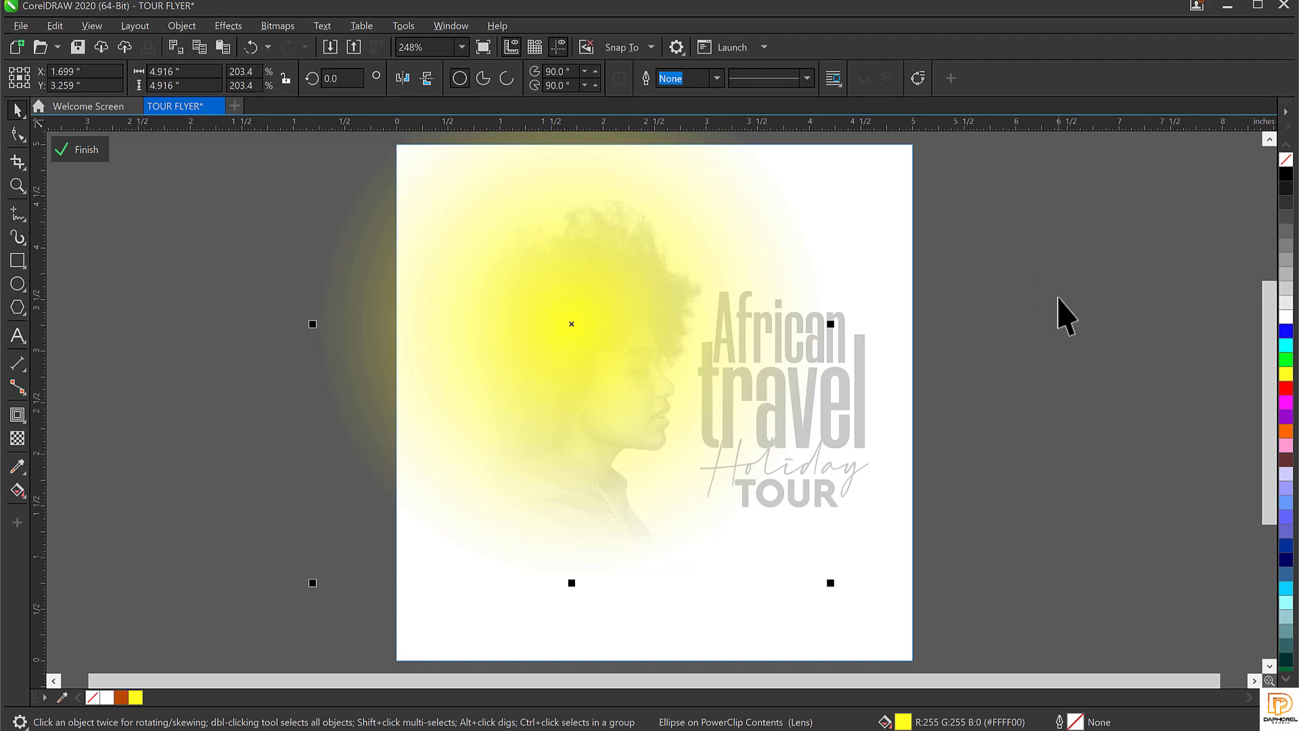
{"action": "left_click", "coordinate": [87, 146]}
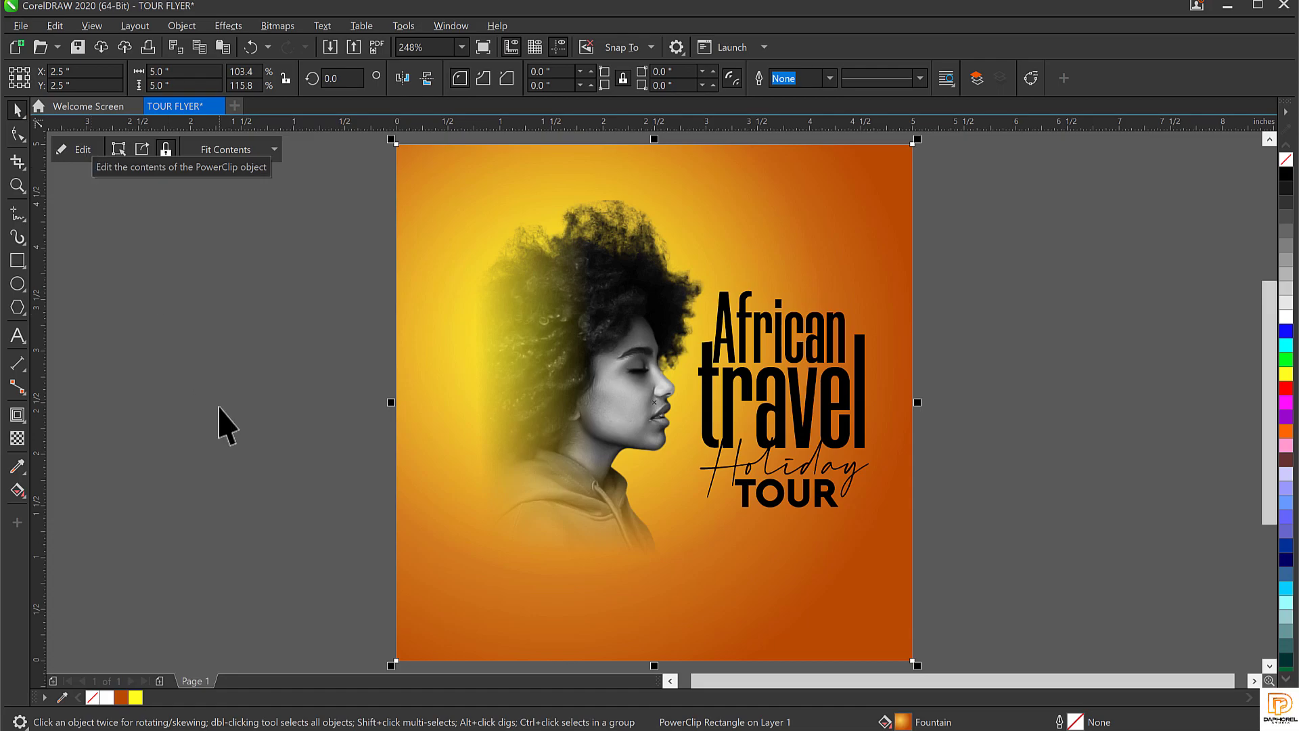
Step: Reopen the background's PowerClip, lower the yellow glow to about 1.69, 2.58 inches and finish editing
{"action": "double_click", "coordinate": [553, 290]}
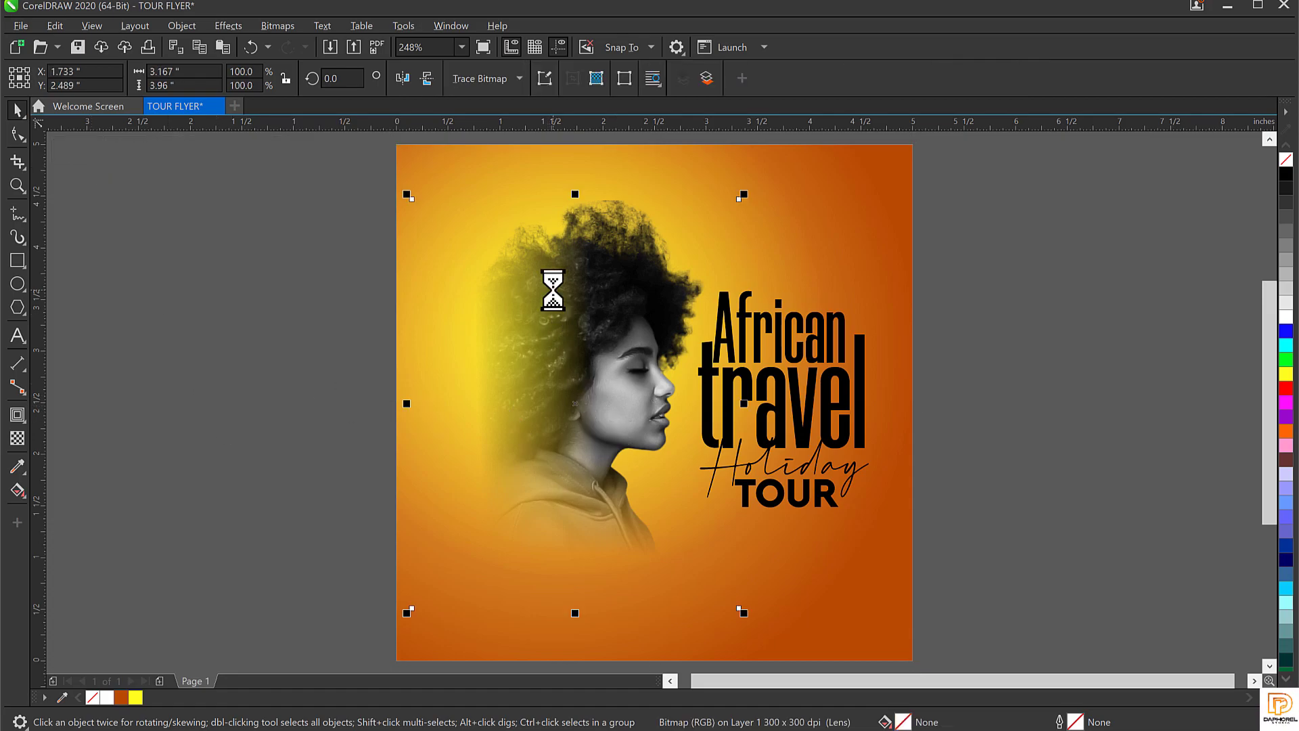
{"action": "double_click", "coordinate": [658, 161]}
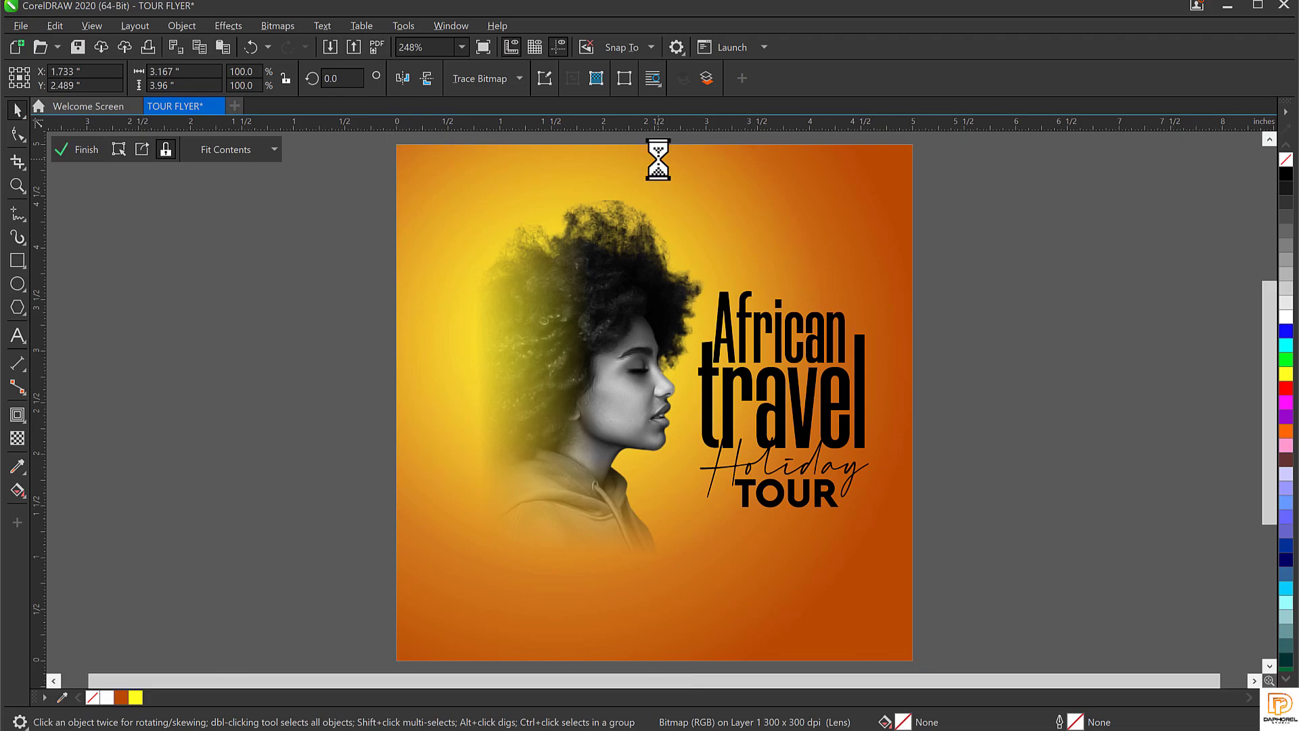
{"action": "left_click", "coordinate": [604, 199]}
{"action": "left_click_drag", "start_coordinate": [599, 204], "coordinate": [601, 284]}
{"action": "left_click_drag", "start_coordinate": [612, 409], "coordinate": [610, 384]}
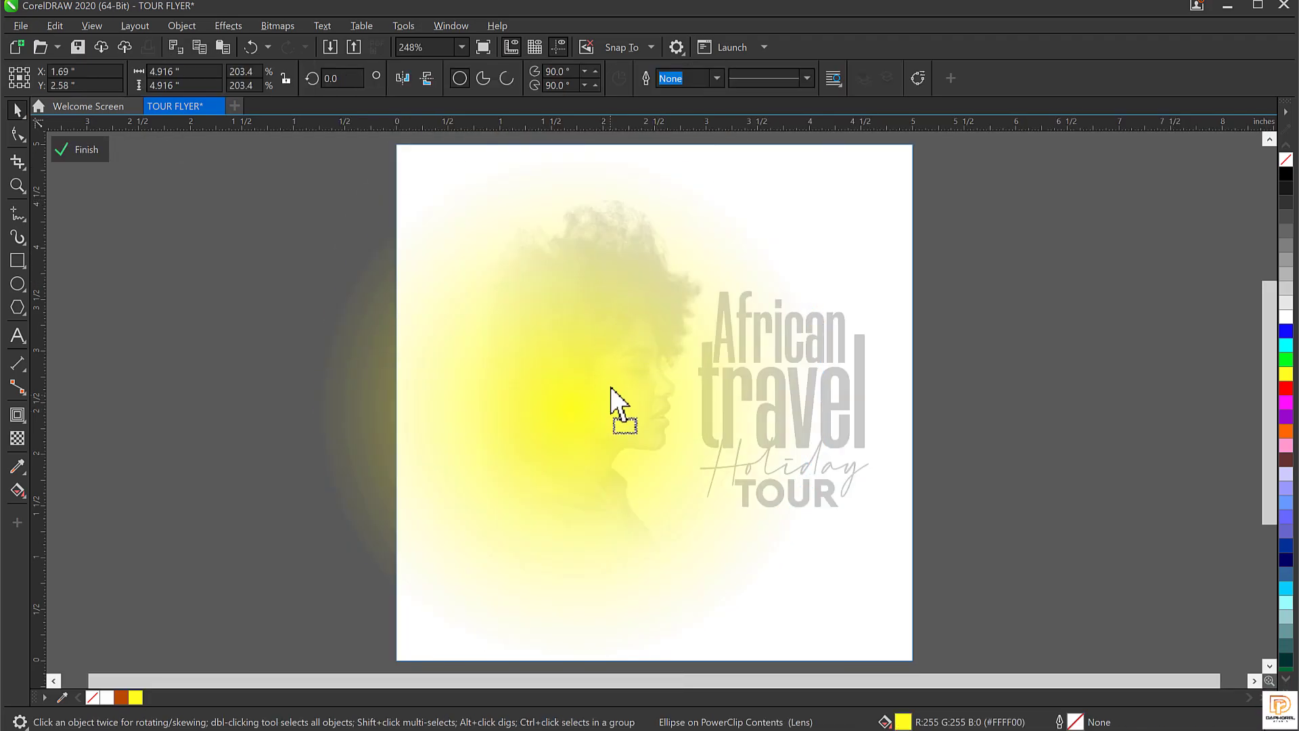
{"action": "left_click", "coordinate": [1180, 363], "text": "ctrl"}
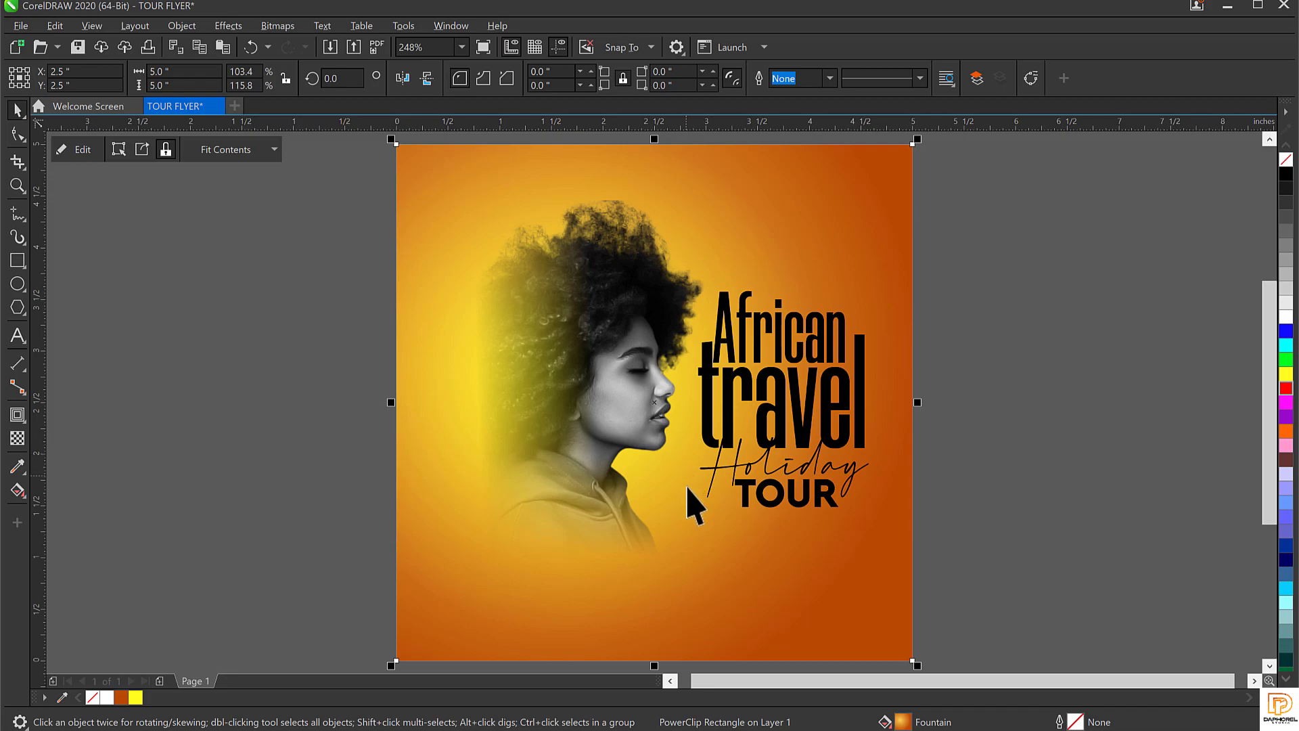
{"action": "left_click", "coordinate": [628, 382]}
{"action": "left_click", "coordinate": [971, 329]}
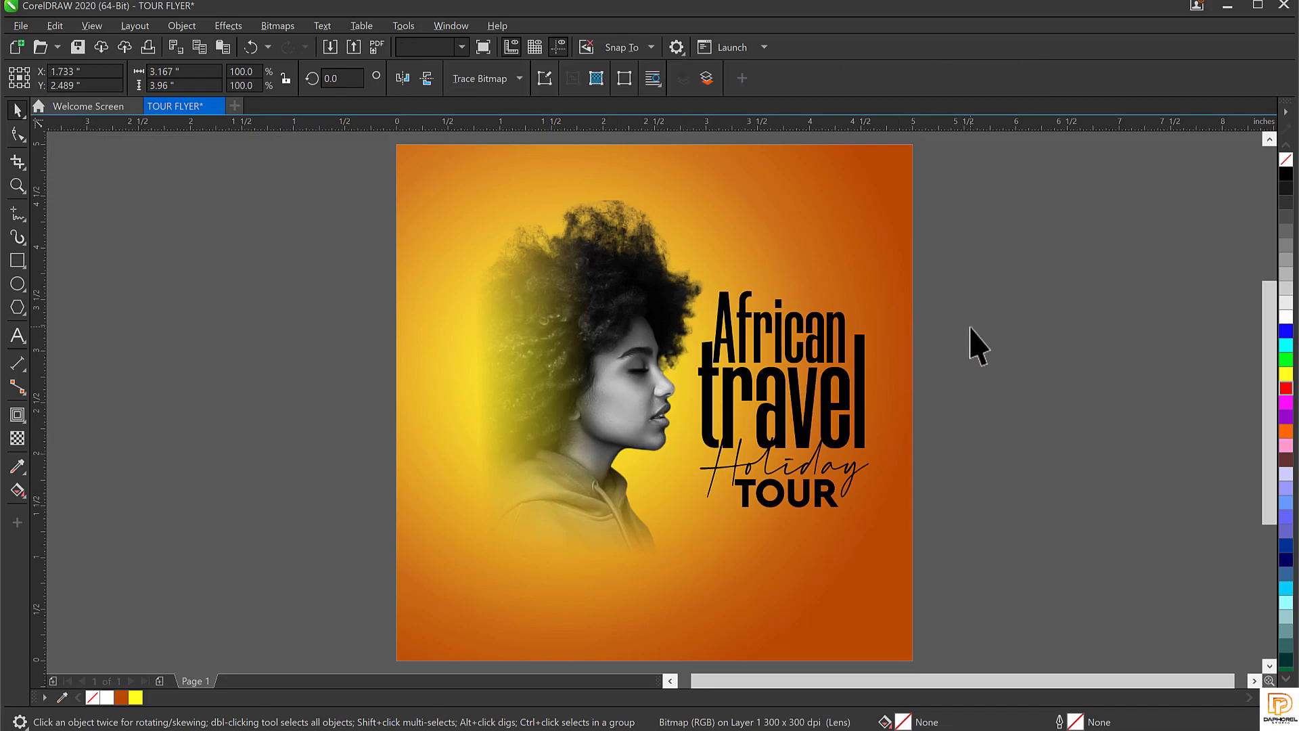
{"action": "left_click", "coordinate": [536, 338]}
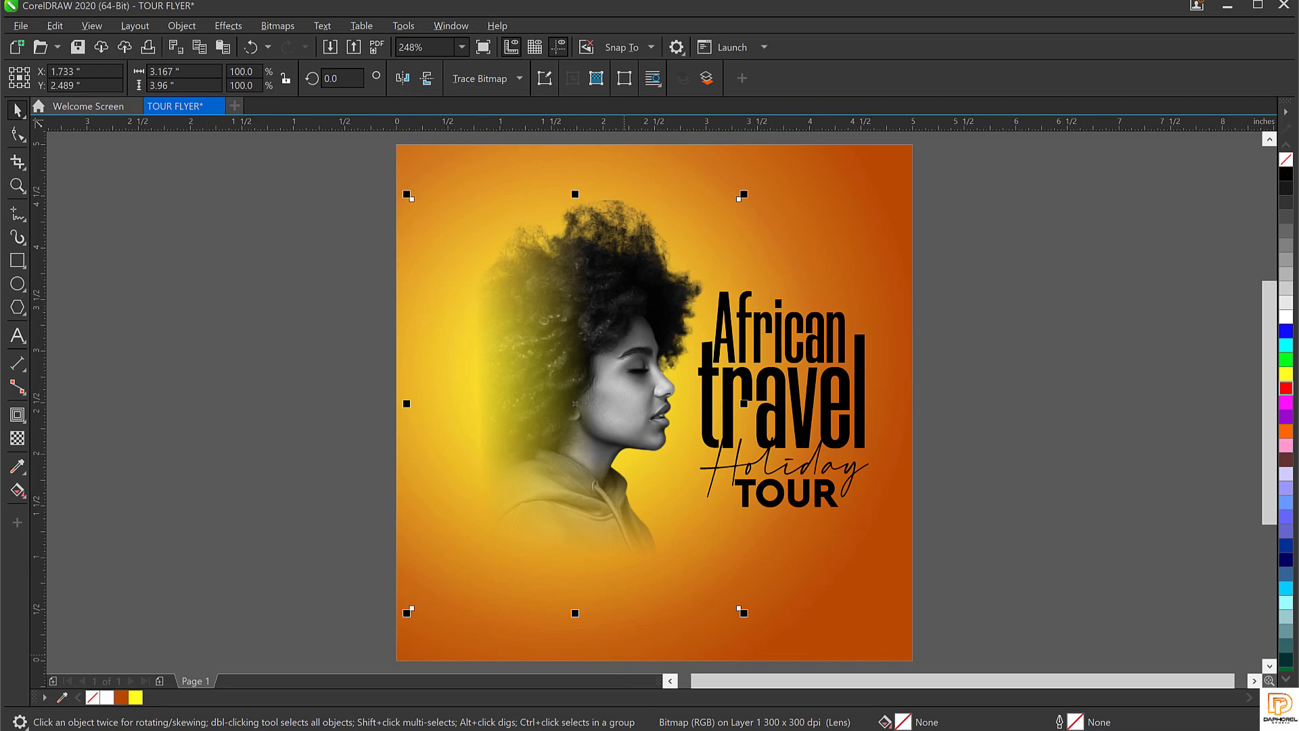
{"action": "left_click", "coordinate": [193, 419]}
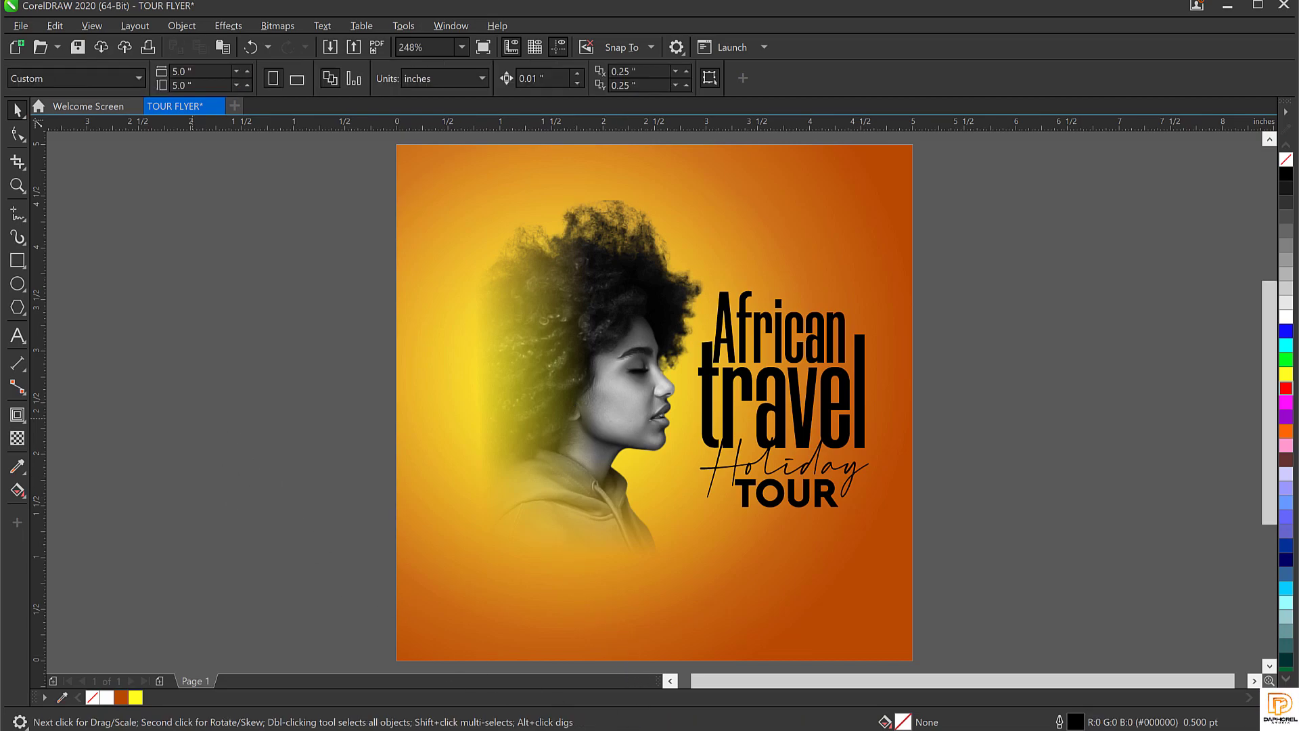
Step: Import the camel and pyramids picture [GetPaidStock.com]-615b2aa58e089 from the RESOURCE folder and place it over the model, centred at about 2.05, 1.95 inches
{"action": "left_click", "coordinate": [472, 728]}
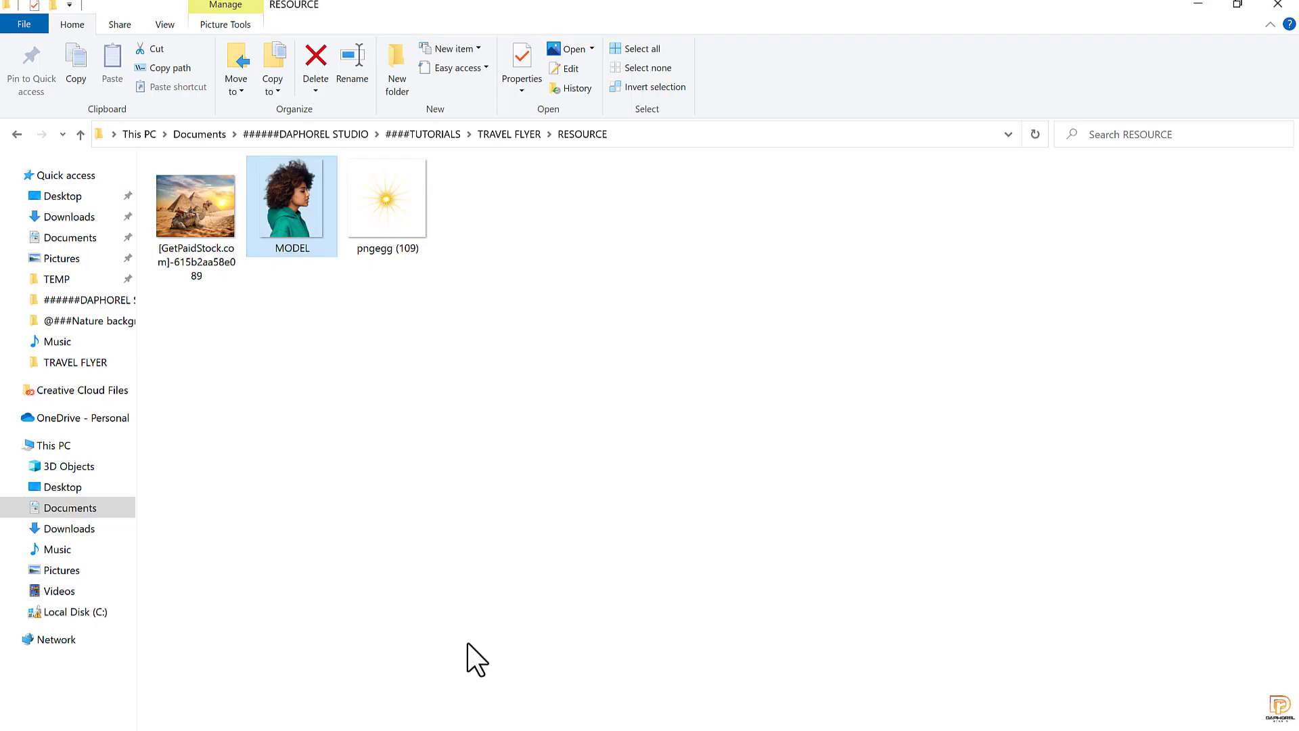
{"action": "left_click", "coordinate": [464, 234]}
{"action": "double_click", "coordinate": [201, 200]}
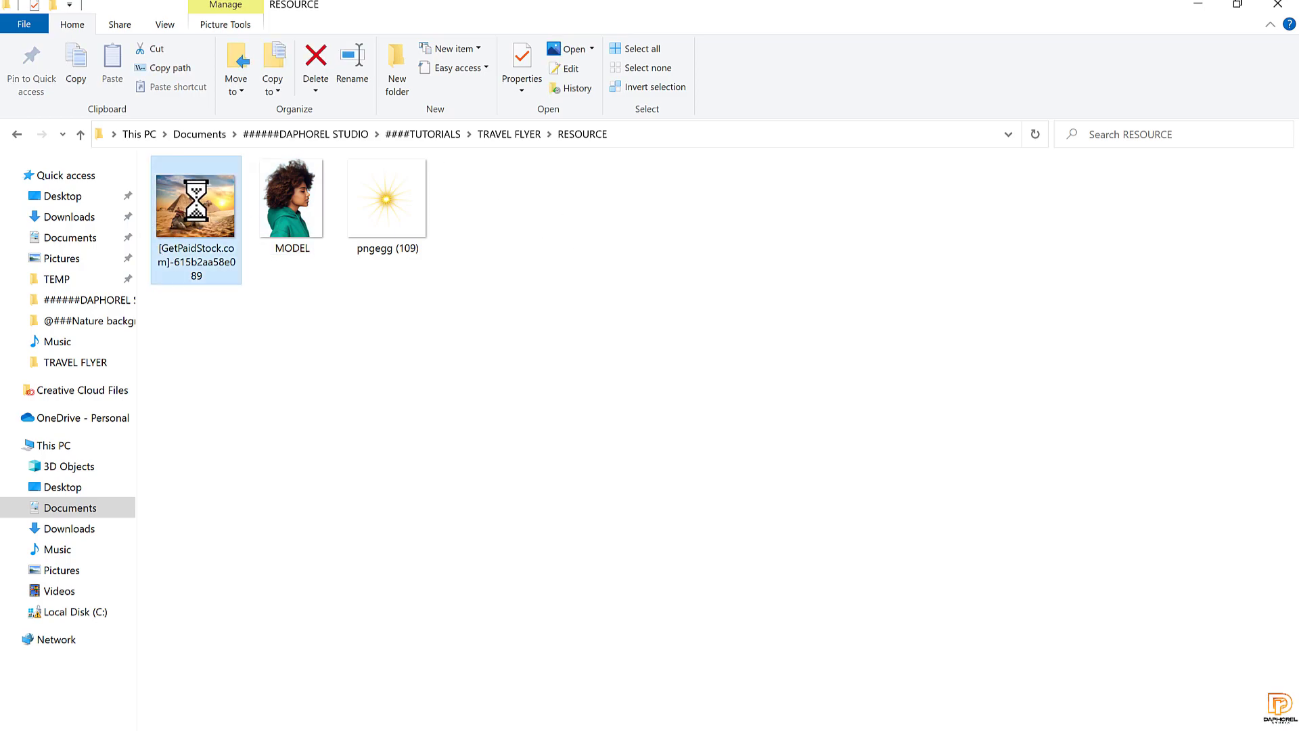
{"action": "left_click_drag", "start_coordinate": [200, 193], "coordinate": [1091, 303]}
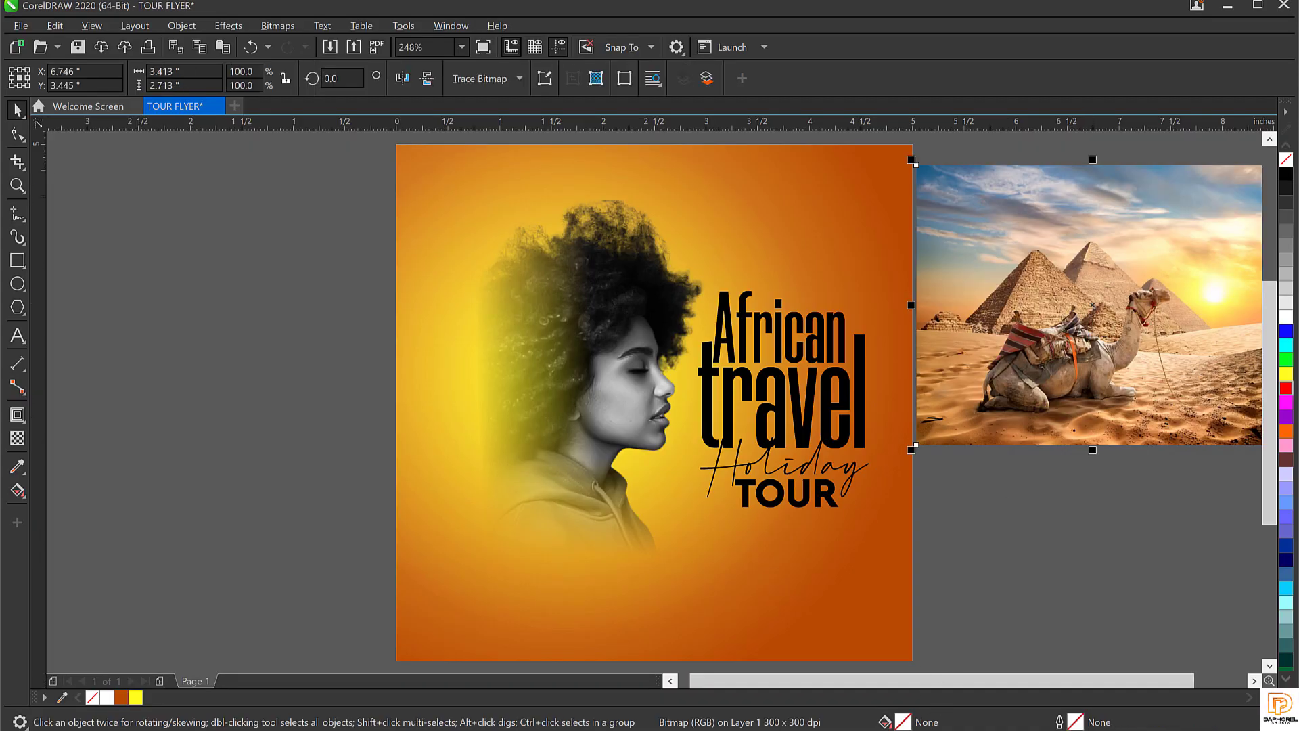
{"action": "left_click_drag", "start_coordinate": [1074, 281], "coordinate": [645, 430]}
{"action": "left_click_drag", "start_coordinate": [632, 533], "coordinate": [663, 521]}
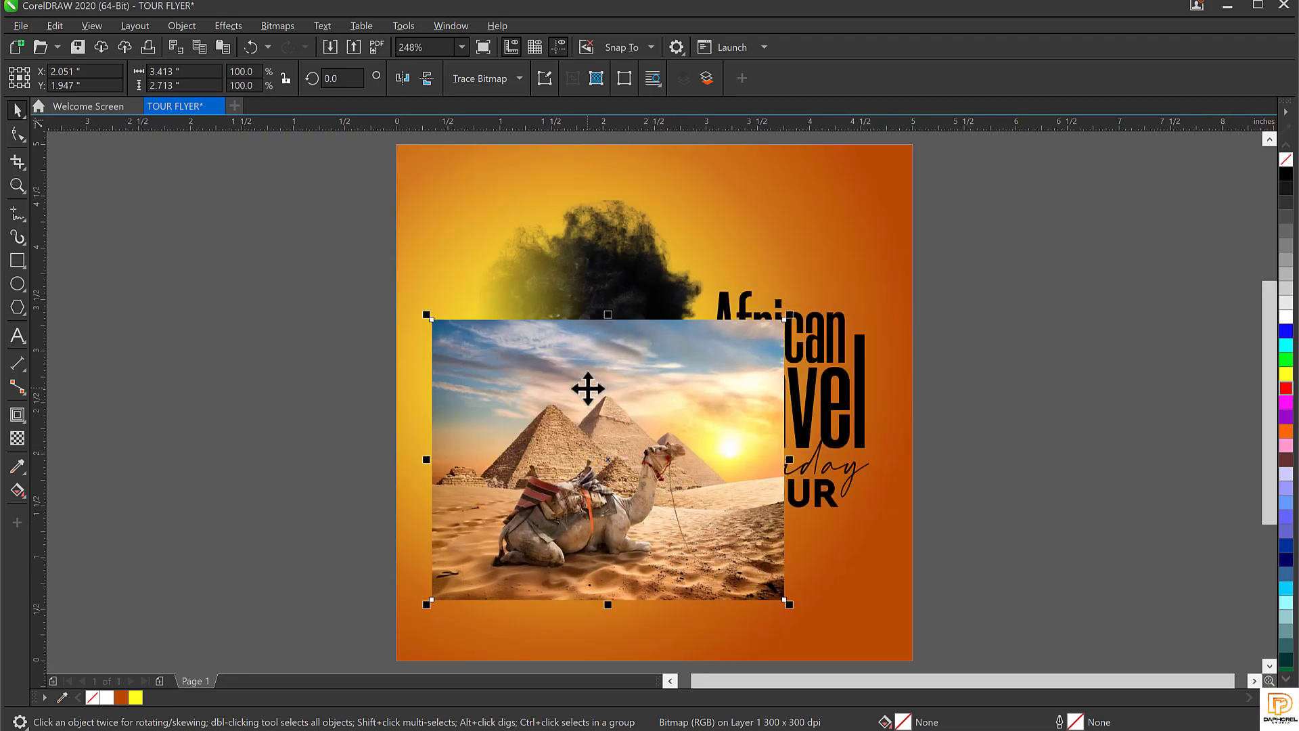
Step: Apply a vertical linear fountain transparency to the camel picture so its bottom edge fades into the background
{"action": "left_click", "coordinate": [18, 438]}
{"action": "left_click", "coordinate": [18, 438]}
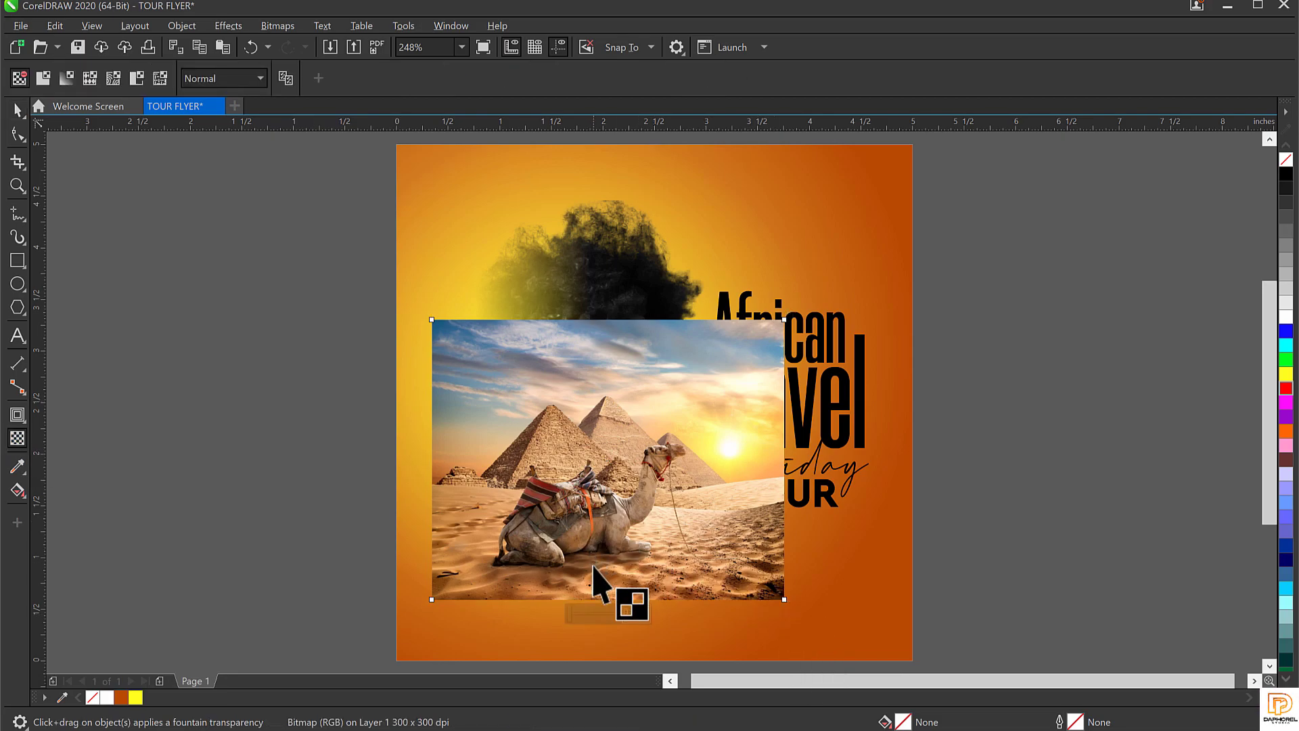
{"action": "scroll", "coordinate": [586, 596], "scroll_direction": "up", "scroll_amount": 1}
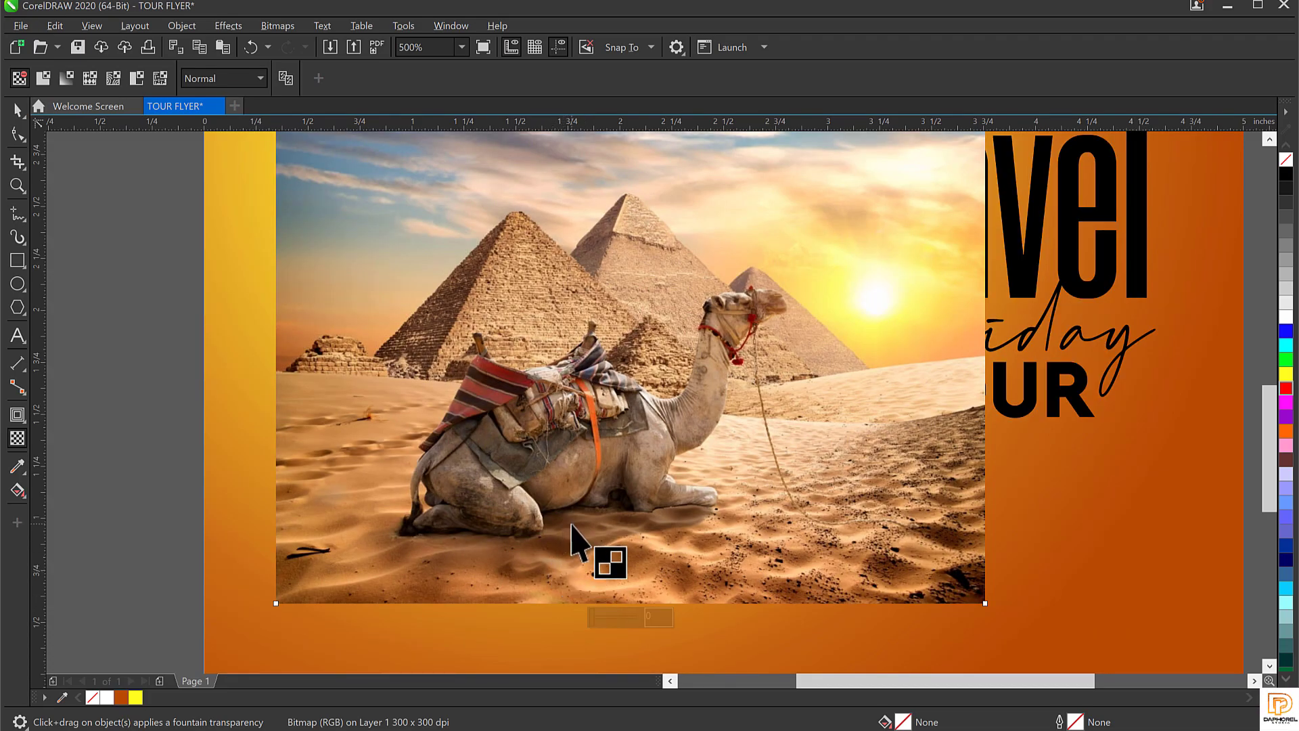
{"action": "left_click_drag", "start_coordinate": [573, 465], "coordinate": [588, 519]}
{"action": "left_click_drag", "start_coordinate": [587, 572], "coordinate": [575, 576]}
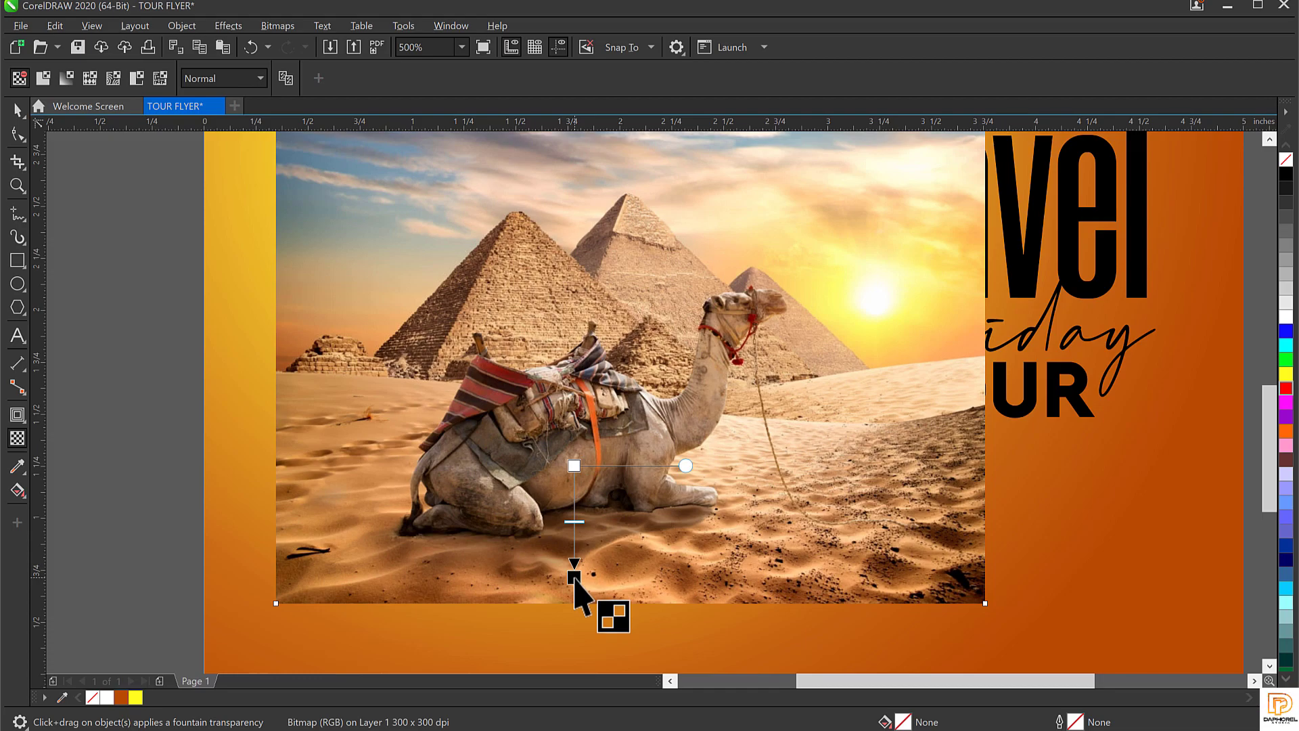
{"action": "left_click_drag", "start_coordinate": [574, 581], "coordinate": [574, 588]}
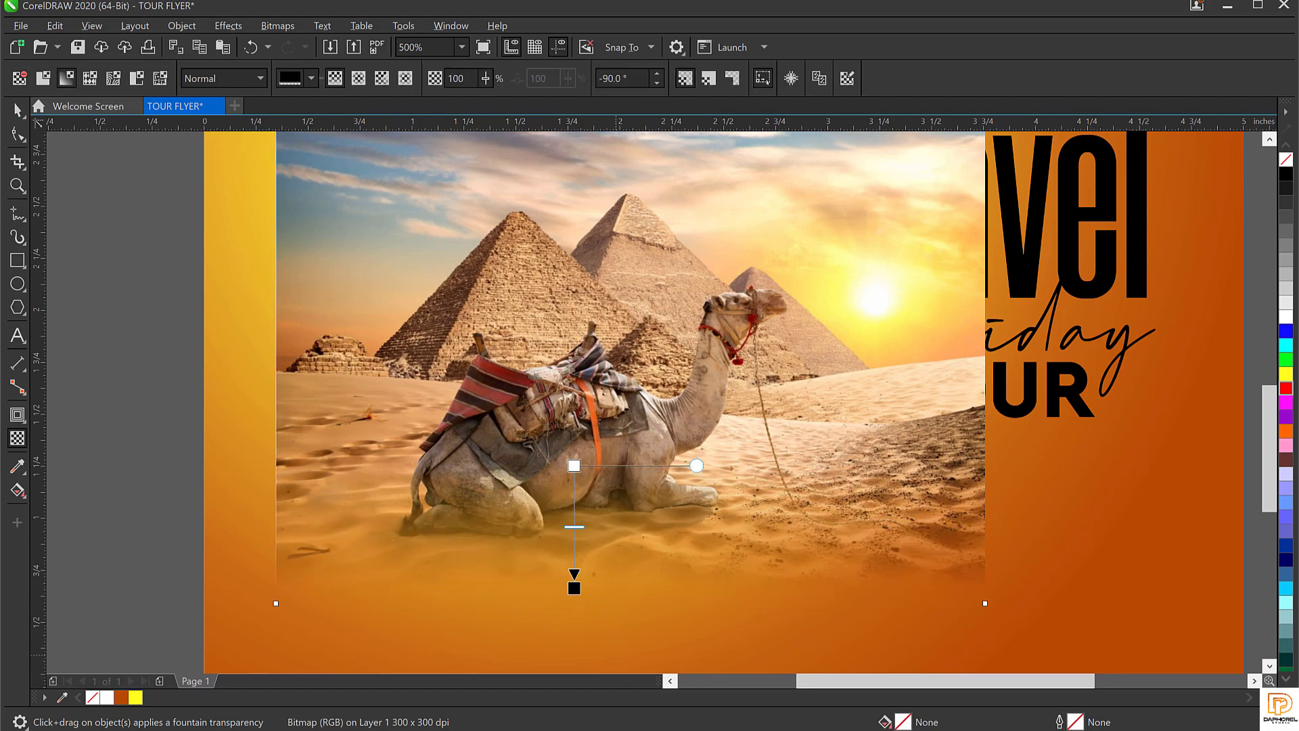
{"action": "key", "text": "space"}
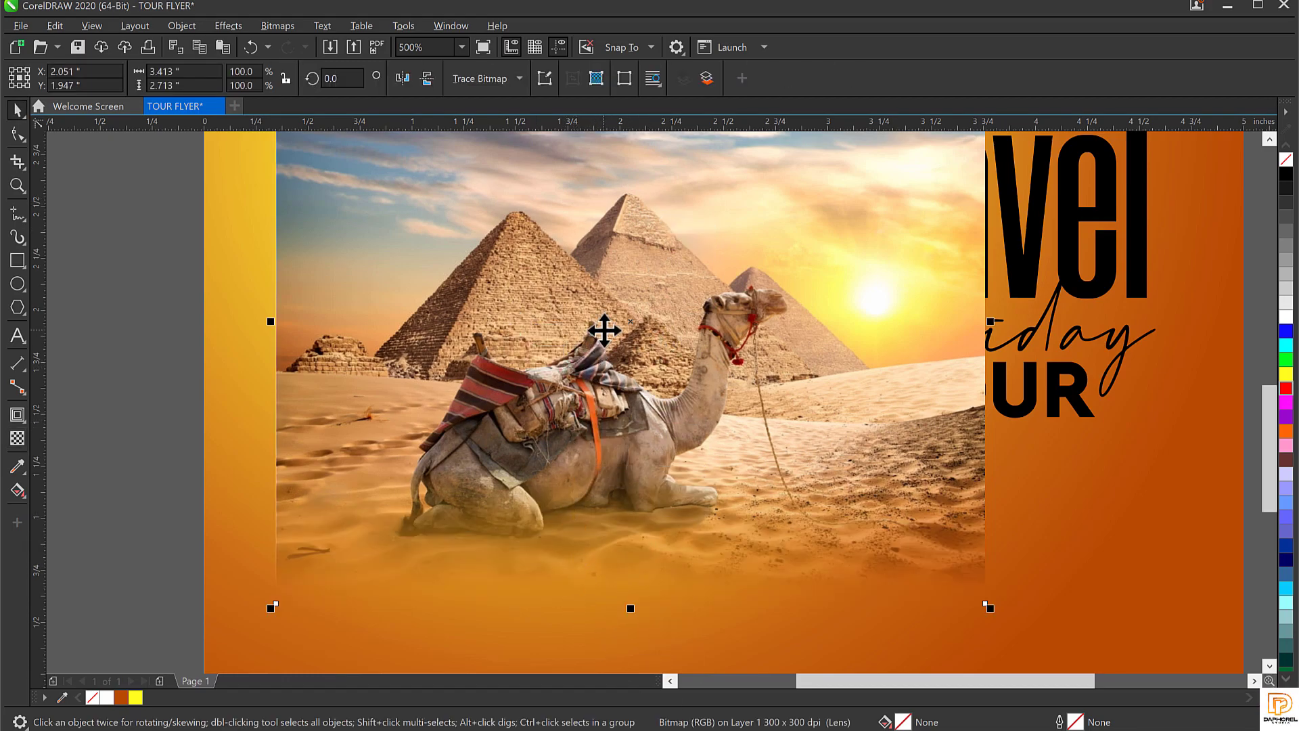
Step: Convert the faded camel picture to a 300 dpi RGB Color (24-bit) bitmap with anti-aliasing and a transparent background
{"action": "scroll", "coordinate": [612, 318], "scroll_direction": "down", "scroll_amount": 2}
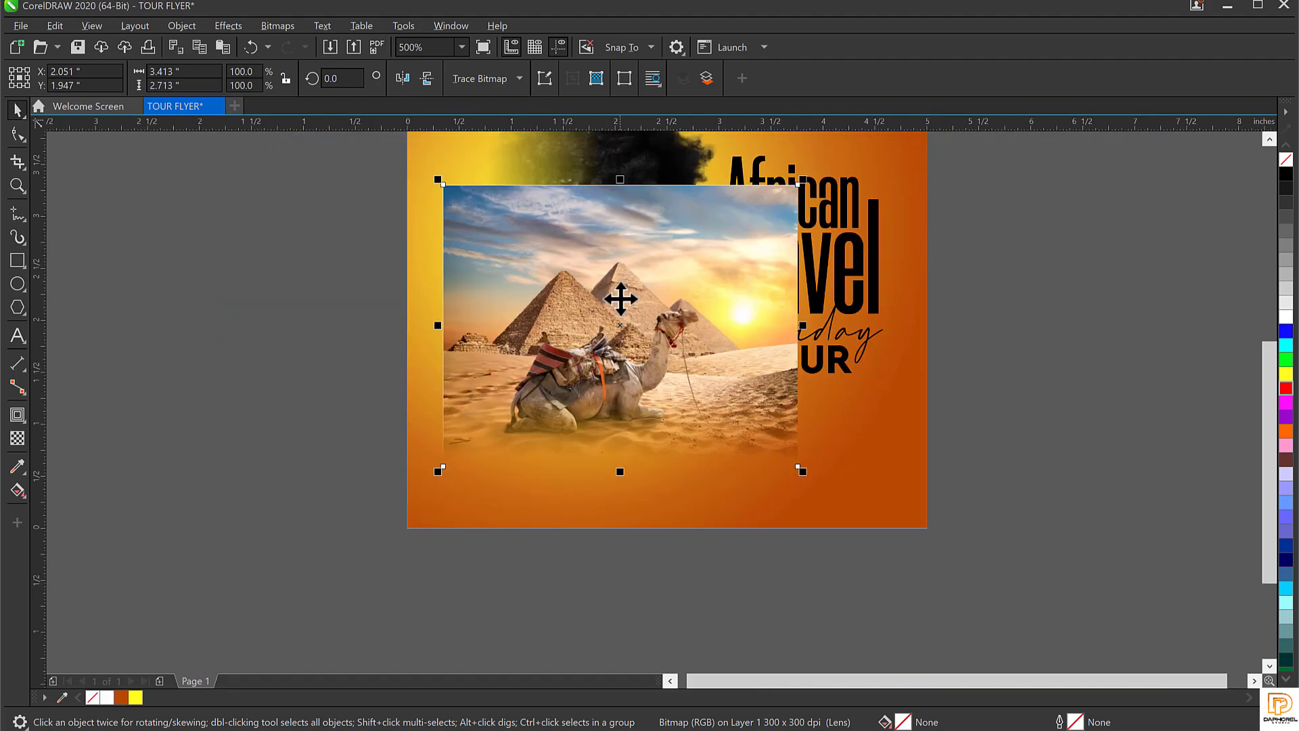
{"action": "left_click", "coordinate": [278, 26]}
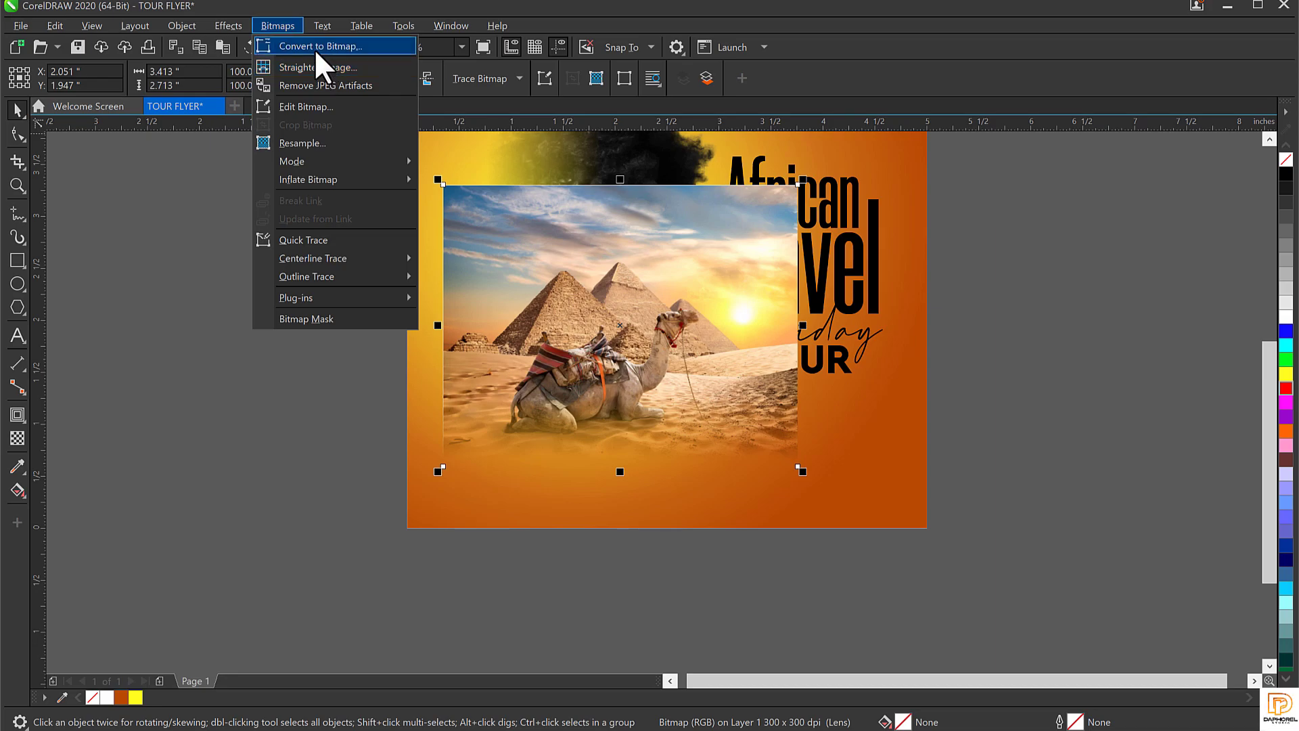
{"action": "left_click", "coordinate": [314, 46]}
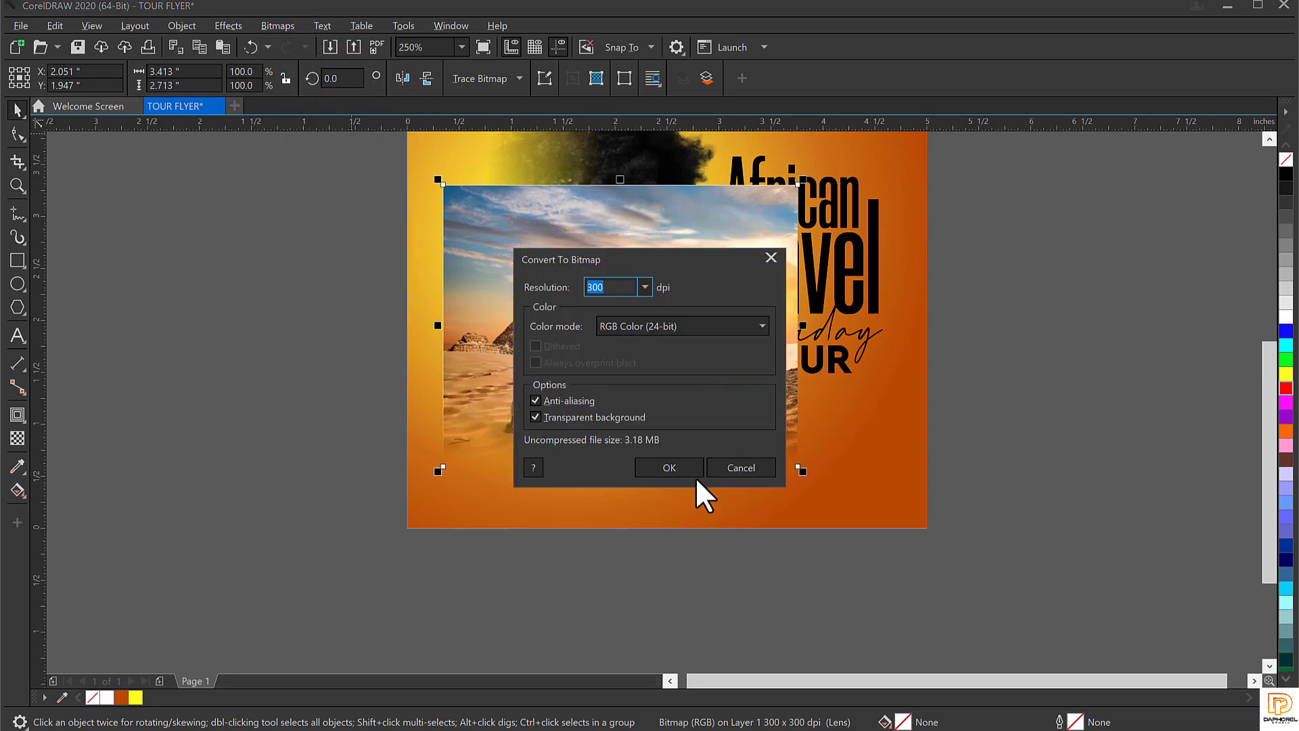
{"action": "left_click", "coordinate": [669, 468]}
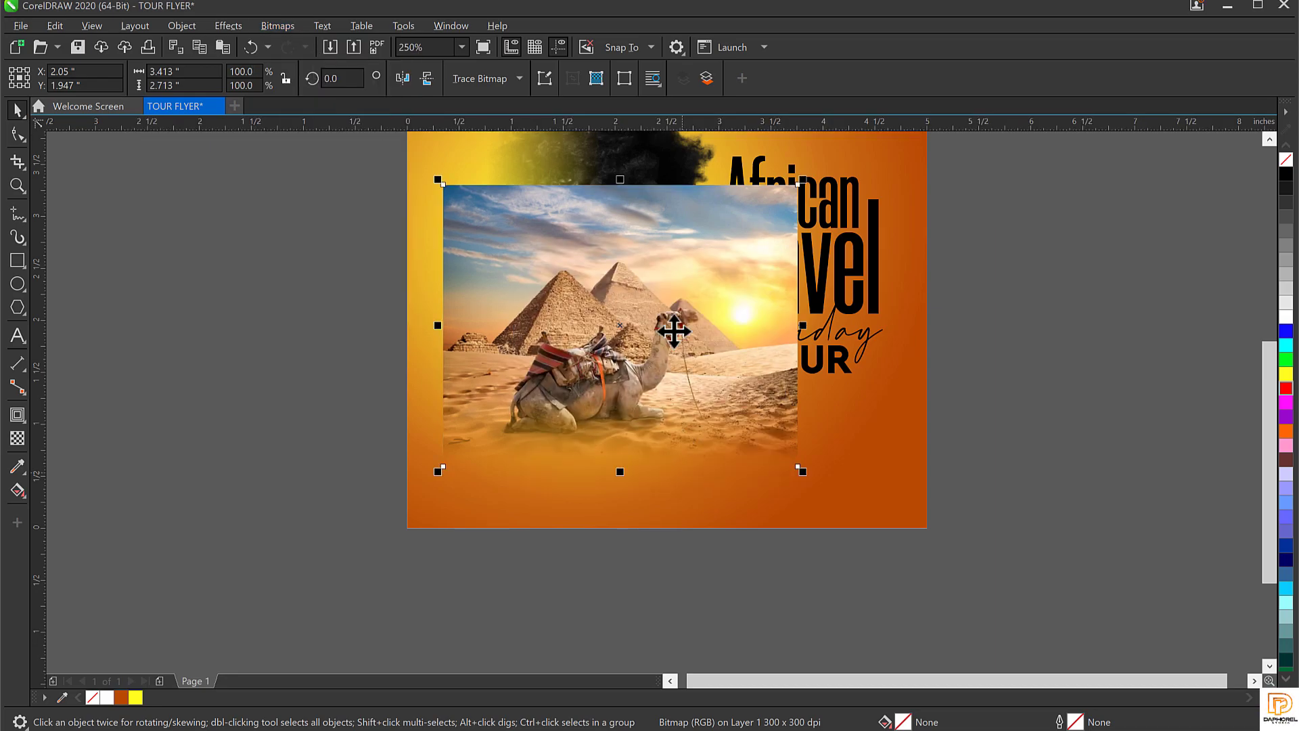
Step: Apply a horizontal linear fountain transparency to the camel picture so its right edge fades out behind the title
{"action": "scroll", "coordinate": [693, 263], "scroll_direction": "up", "scroll_amount": 2}
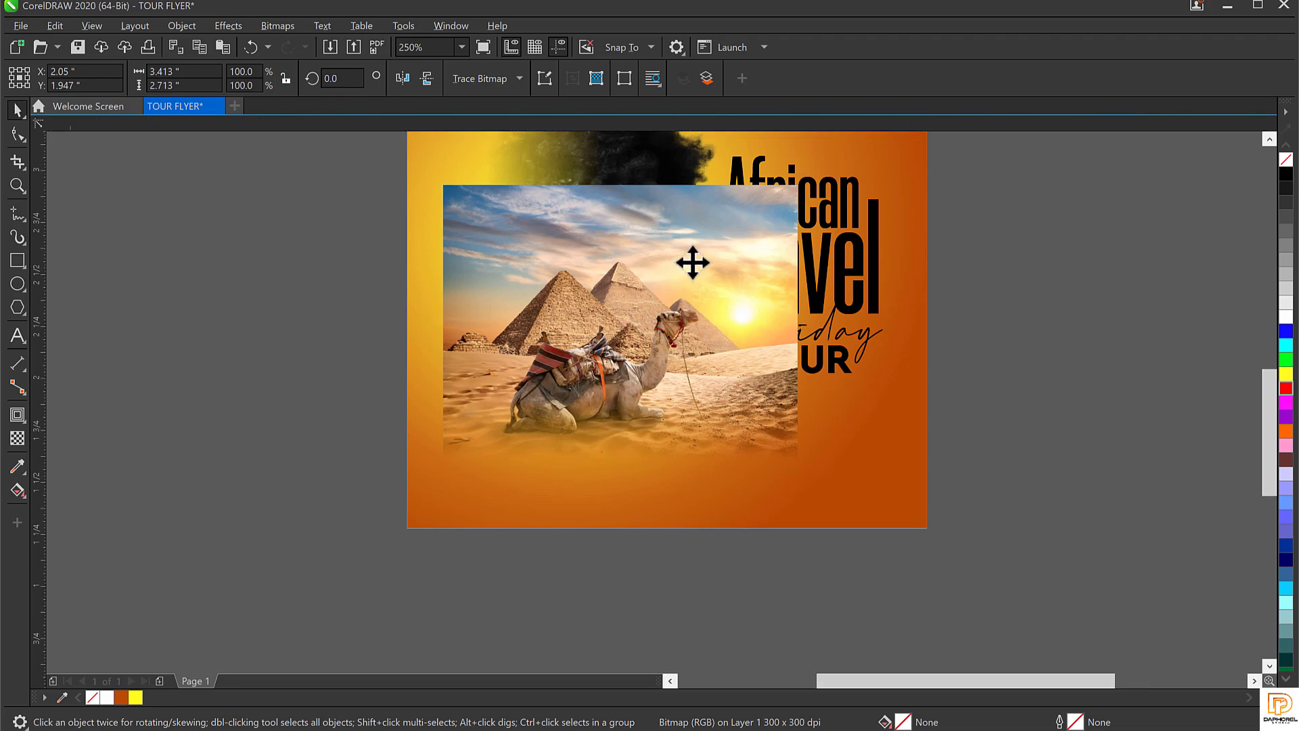
{"action": "scroll", "coordinate": [554, 377], "scroll_direction": "down", "scroll_amount": 2}
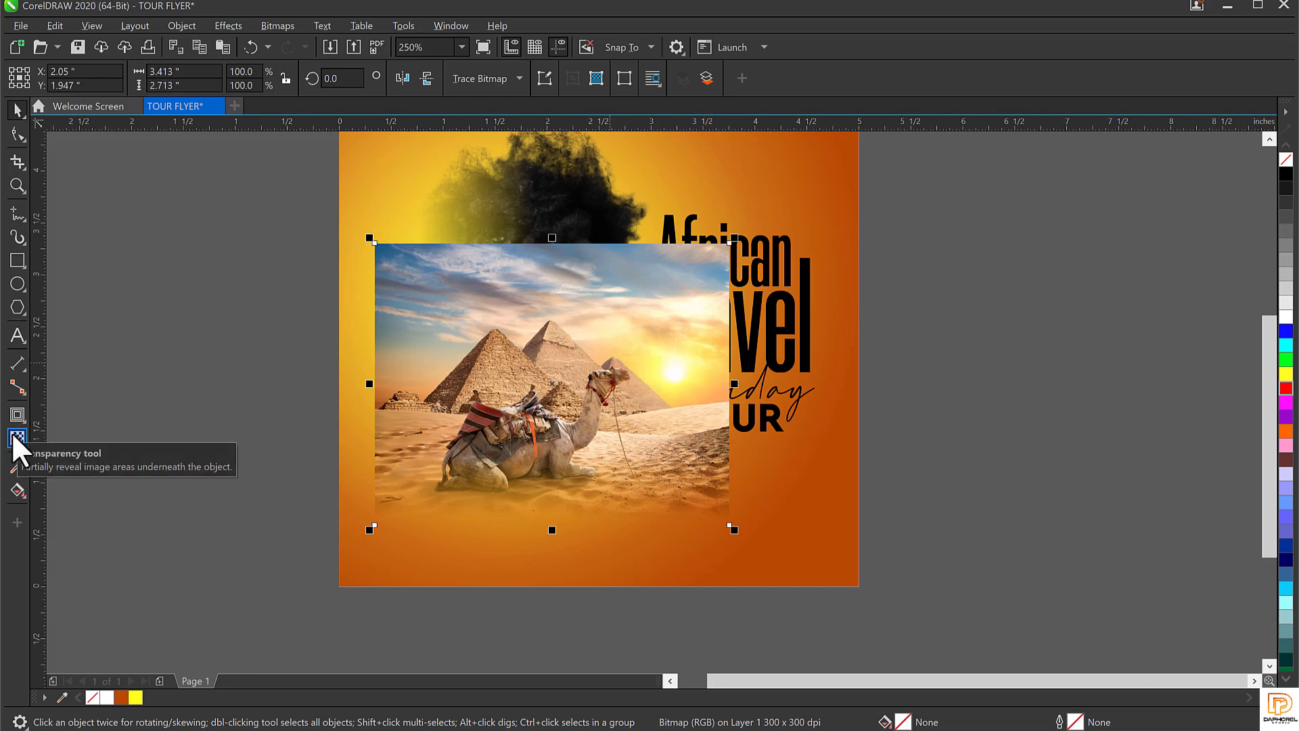
{"action": "key", "text": "shift+F4"}
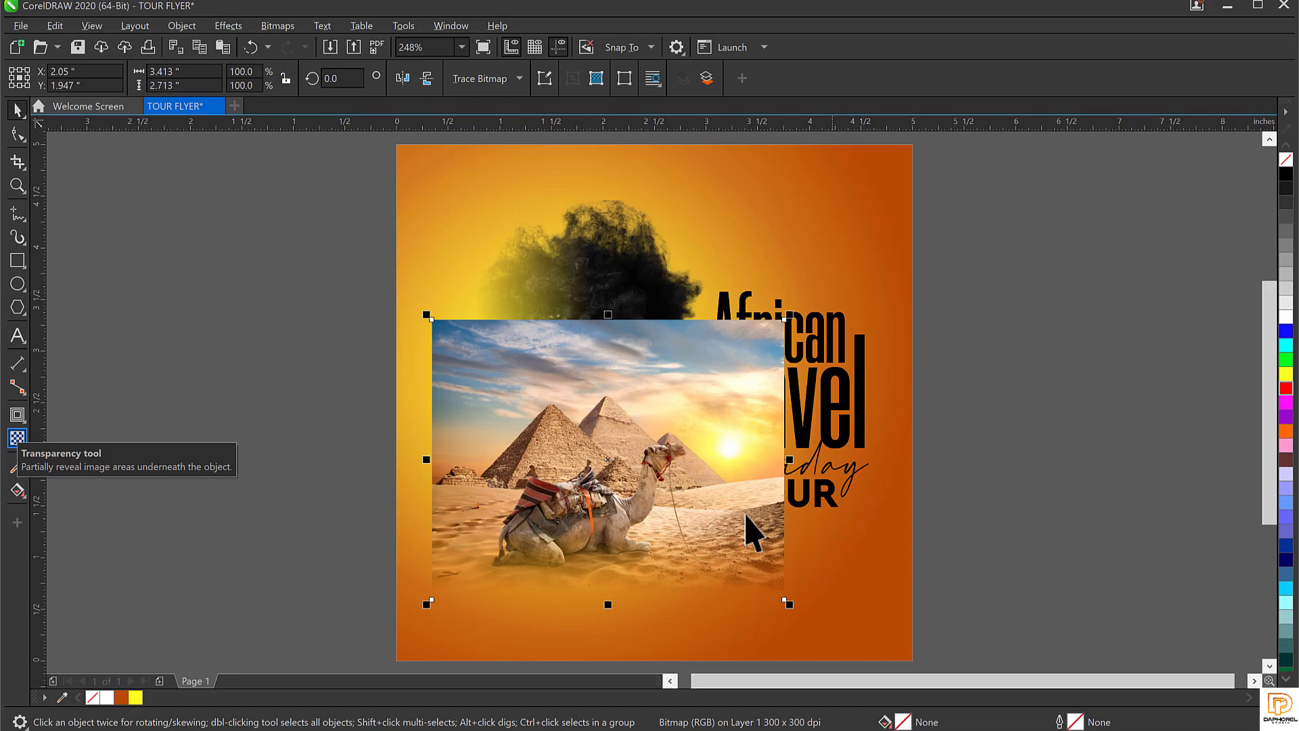
{"action": "scroll", "coordinate": [689, 487], "scroll_direction": "up", "scroll_amount": 2}
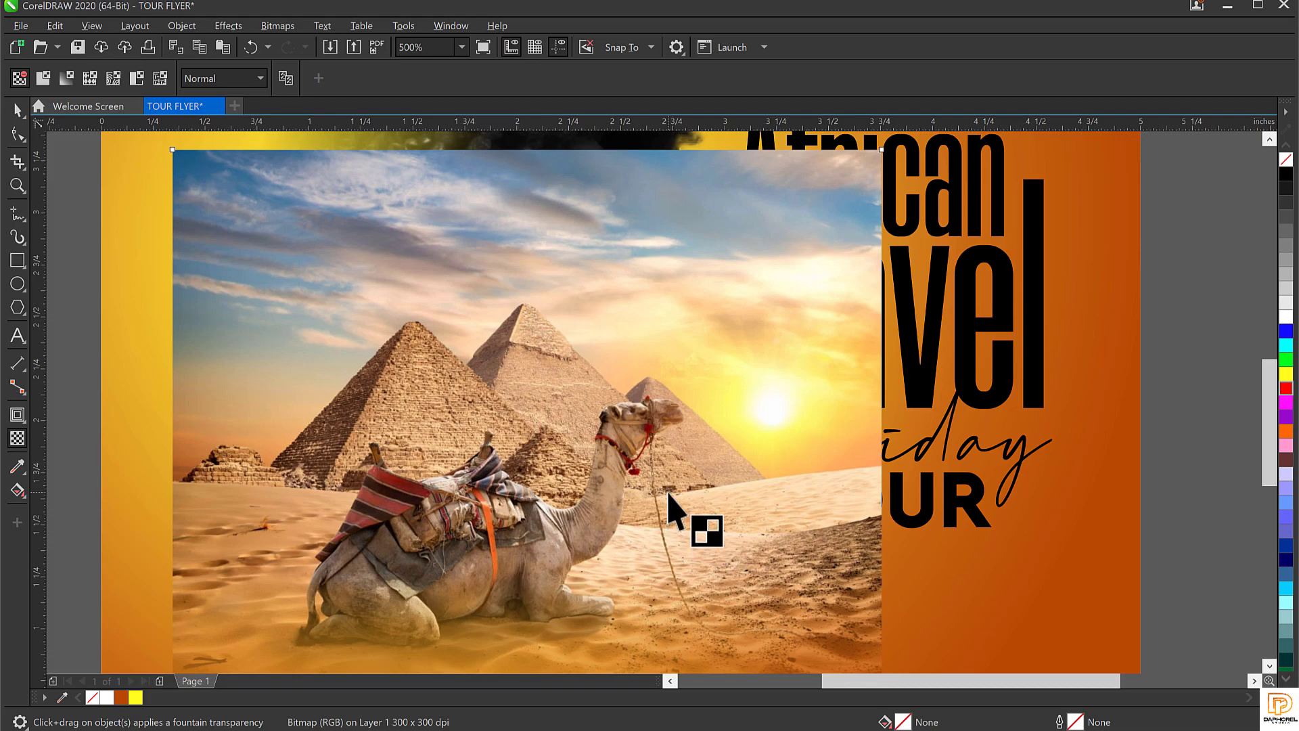
{"action": "left_click_drag", "start_coordinate": [684, 494], "coordinate": [834, 500]}
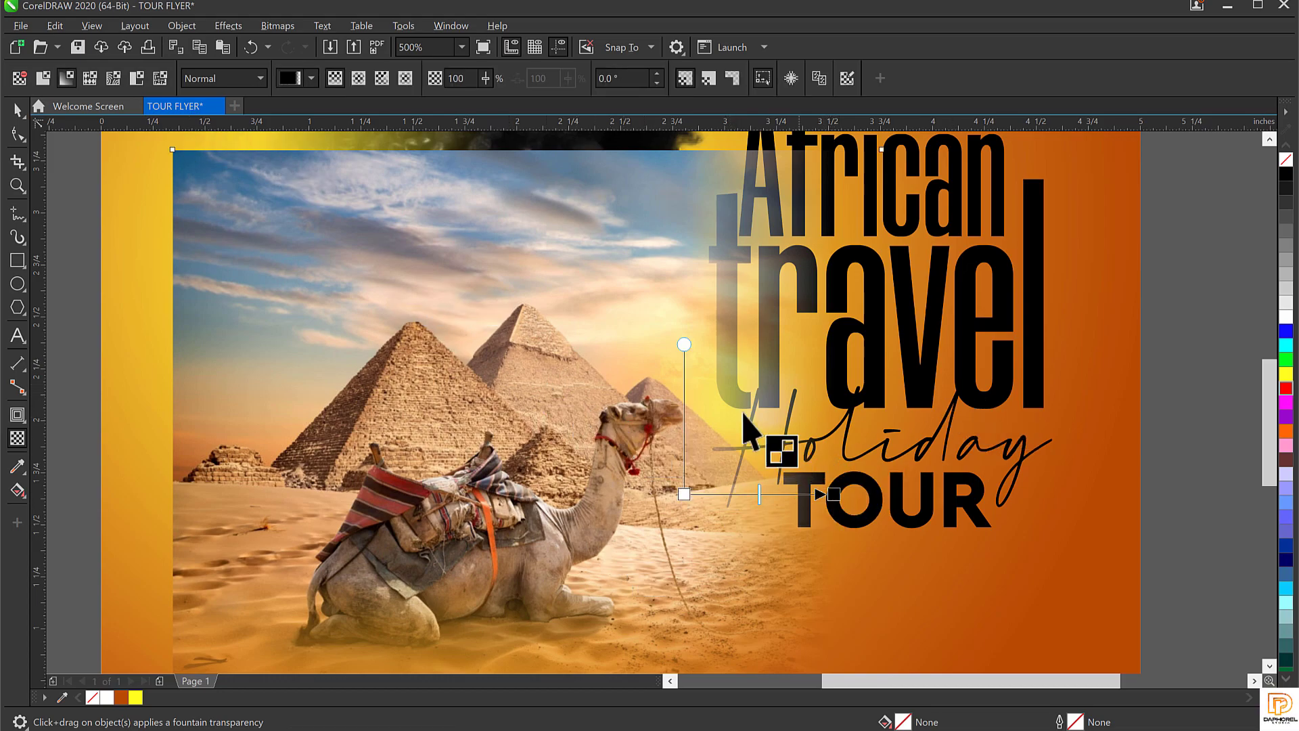
{"action": "key", "text": "space"}
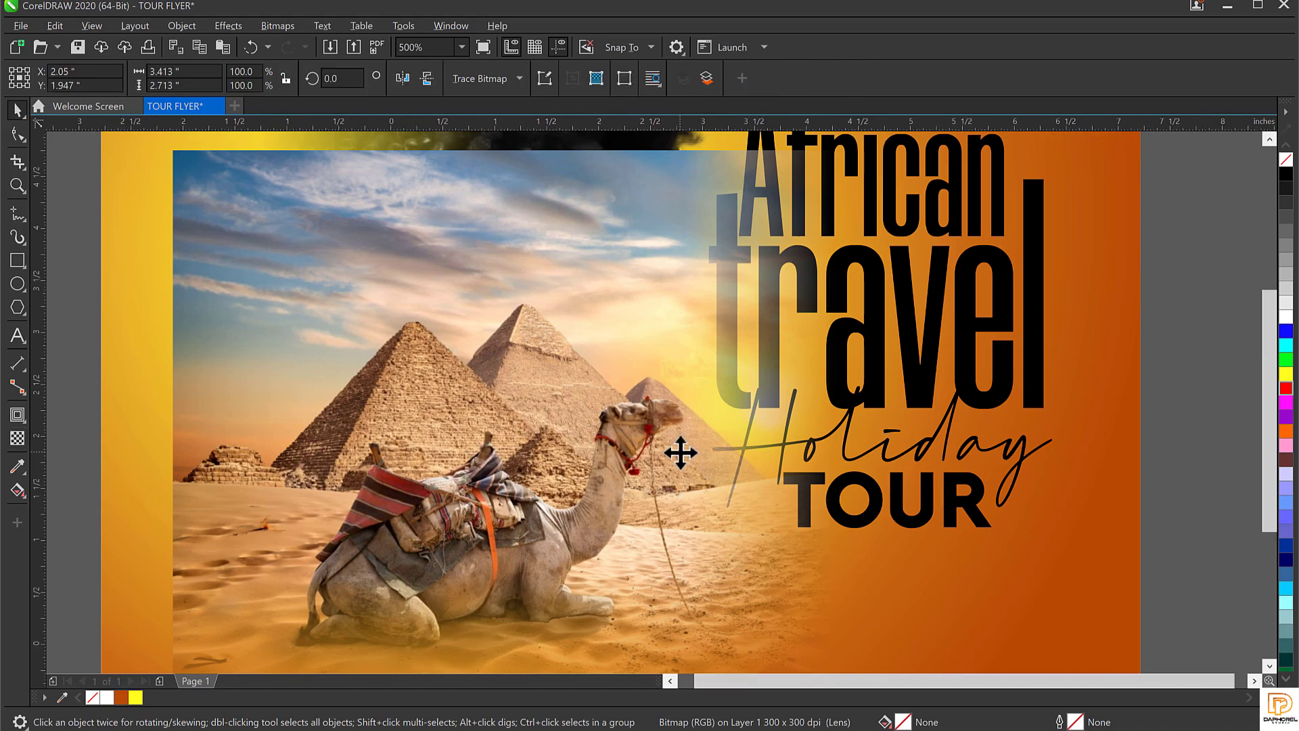
Step: Convert the right-faded camel picture to a 300 dpi RGB Color (24-bit) bitmap with anti-aliasing and a transparent background
{"action": "scroll", "coordinate": [708, 445], "scroll_direction": "down", "scroll_amount": 2}
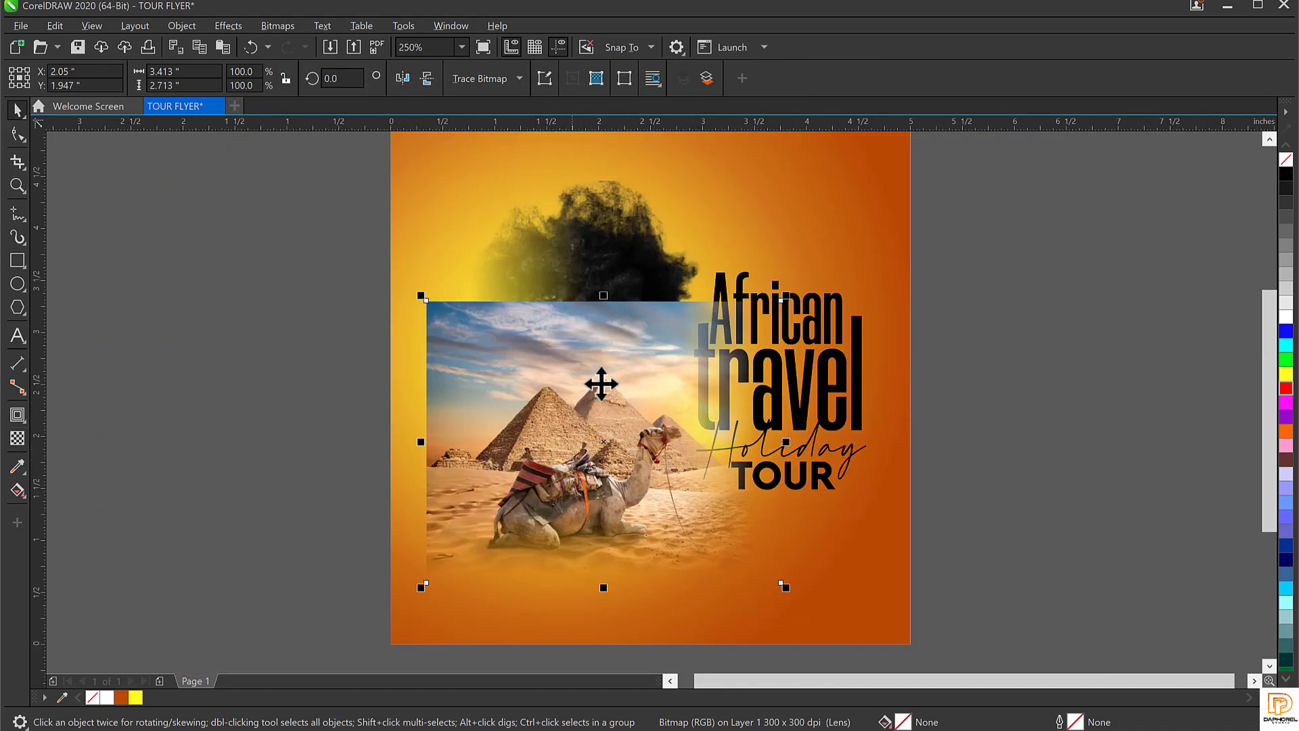
{"action": "left_click", "coordinate": [281, 26]}
{"action": "left_click", "coordinate": [305, 43]}
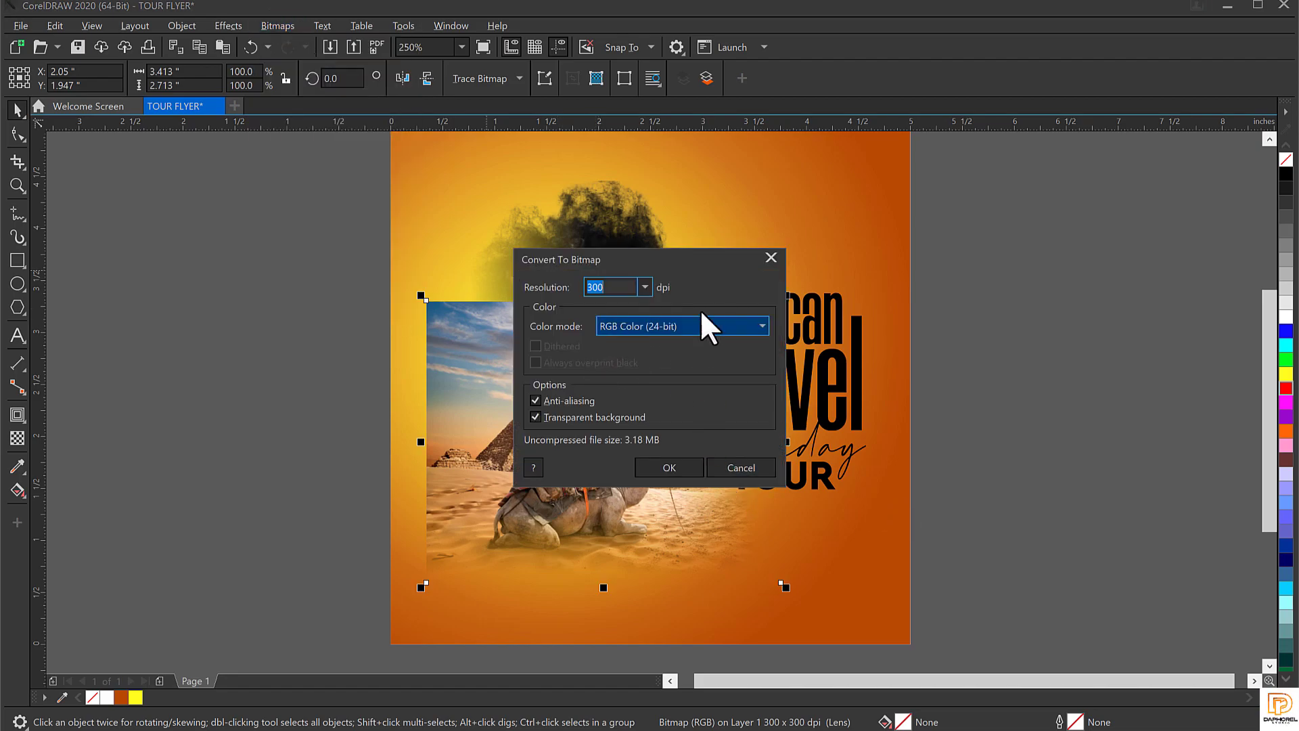
{"action": "left_click", "coordinate": [678, 467]}
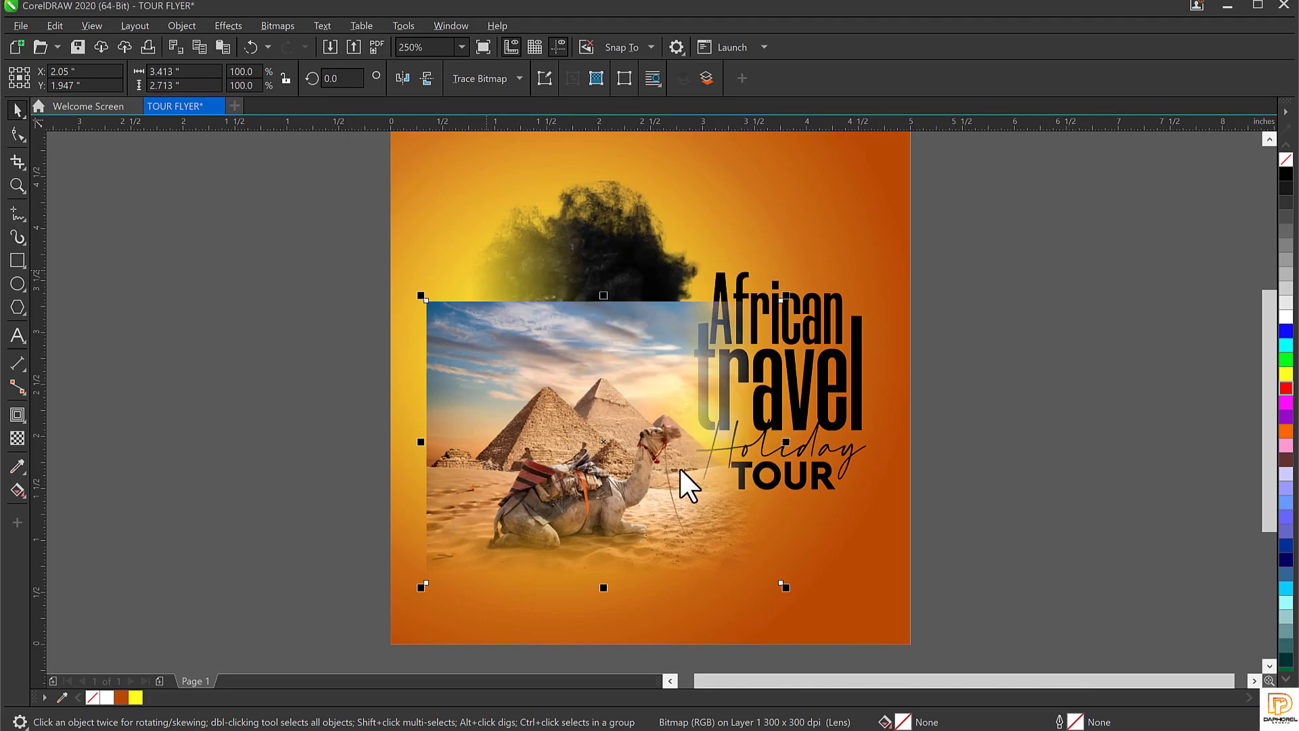
Step: Apply a 90° linear fountain transparency to the camel picture so the sky above the pyramids fades into the model's face
{"action": "scroll", "coordinate": [603, 318], "scroll_direction": "up", "scroll_amount": 2}
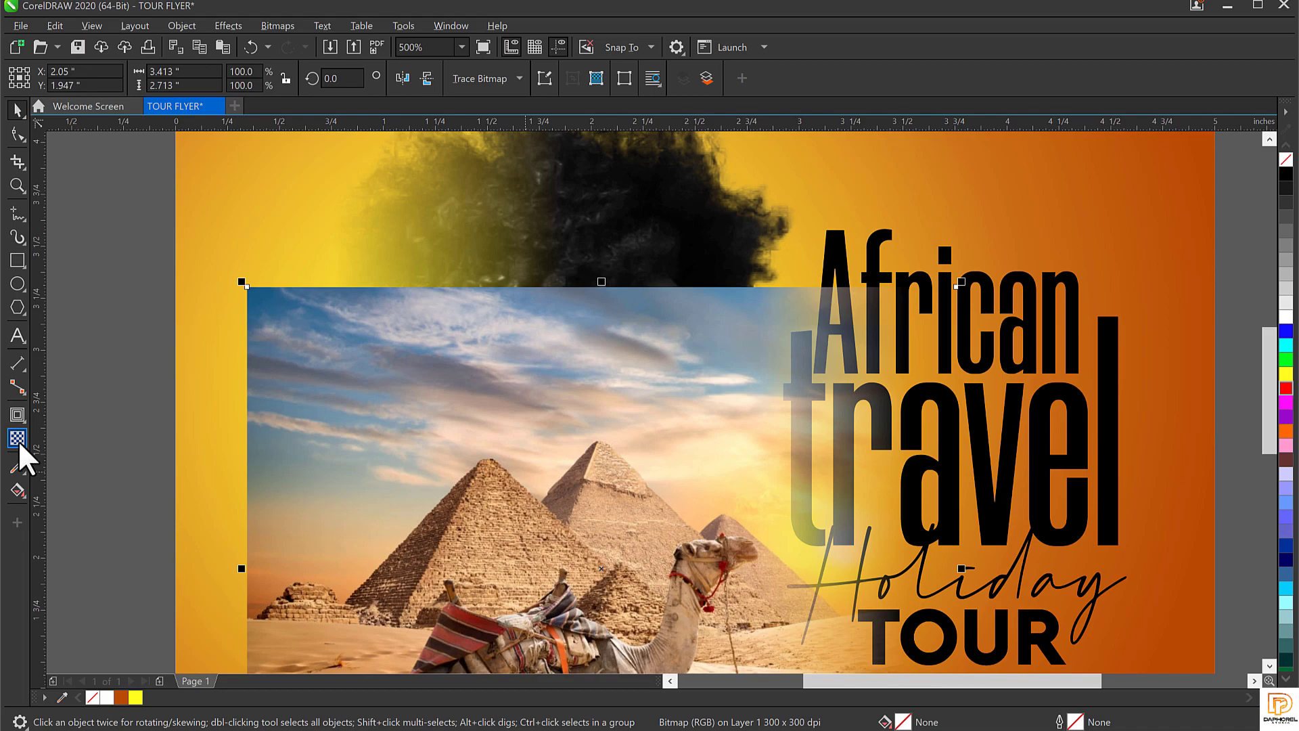
{"action": "left_click", "coordinate": [18, 439]}
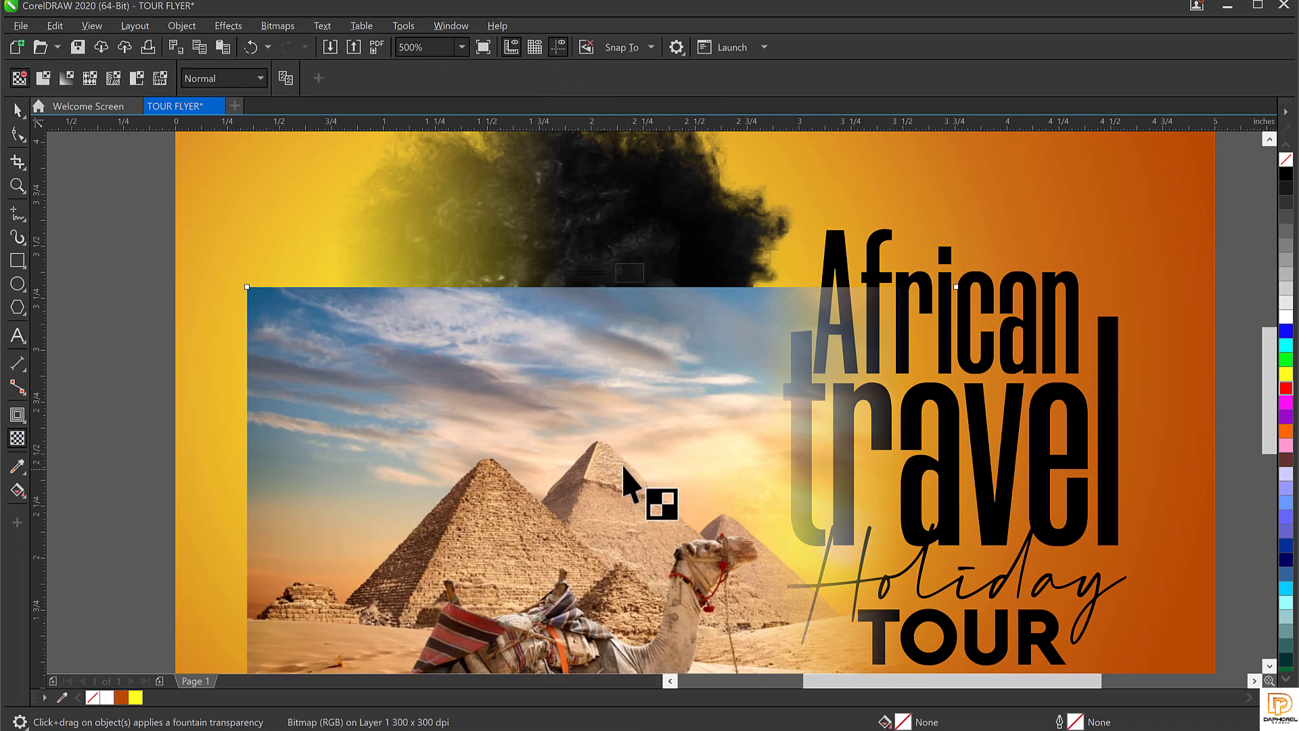
{"action": "left_click_drag", "start_coordinate": [608, 448], "coordinate": [609, 386]}
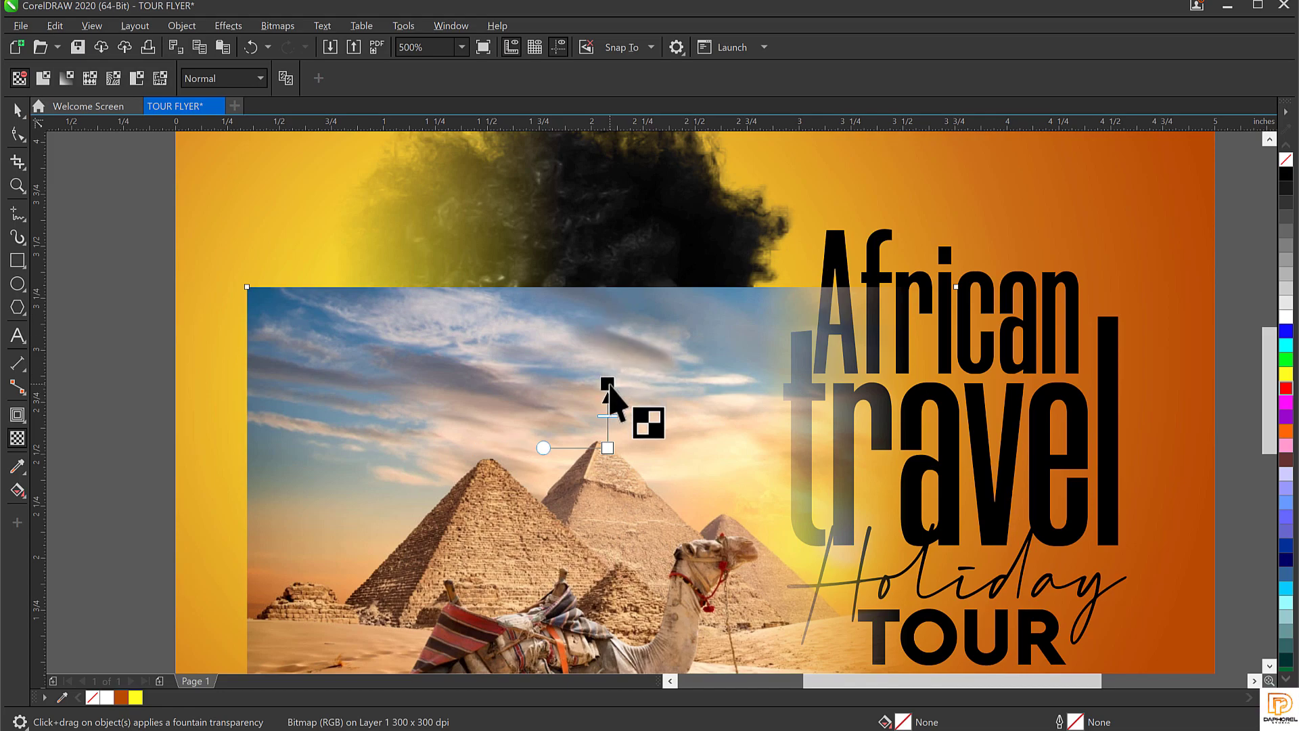
{"action": "left_click_drag", "start_coordinate": [615, 359], "coordinate": [617, 321]}
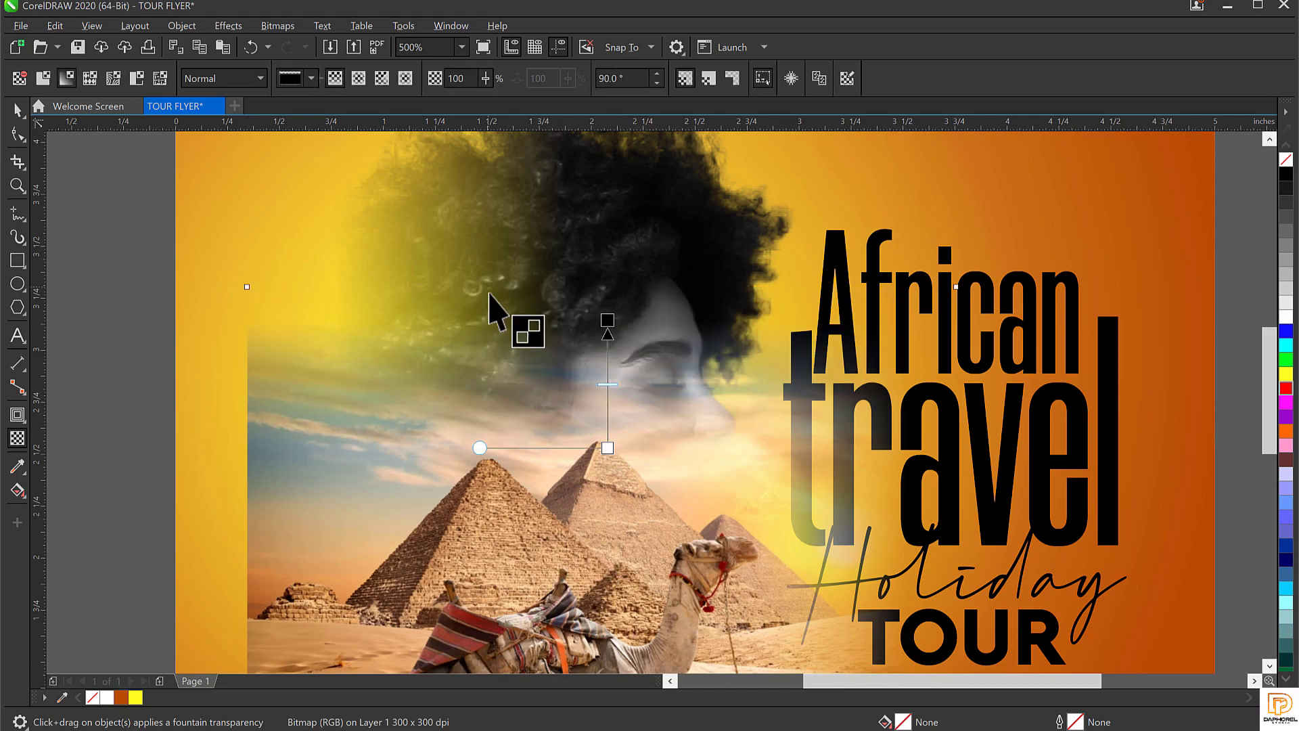
{"action": "scroll", "coordinate": [543, 176], "scroll_direction": "down", "scroll_amount": 2}
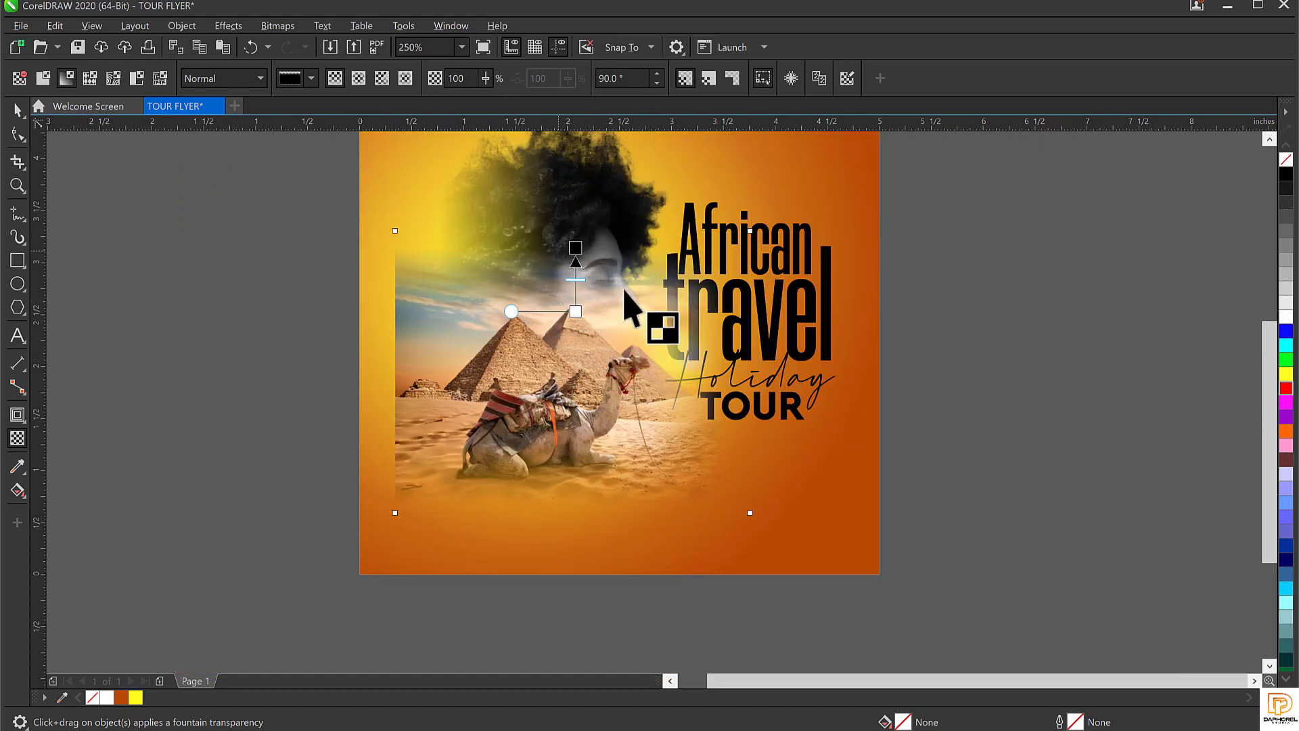
Step: Convert the top-faded camel picture to a 300 dpi RGB Color (24-bit) bitmap with anti-aliasing and a transparent background
{"action": "scroll", "coordinate": [579, 247], "scroll_direction": "up", "scroll_amount": 1}
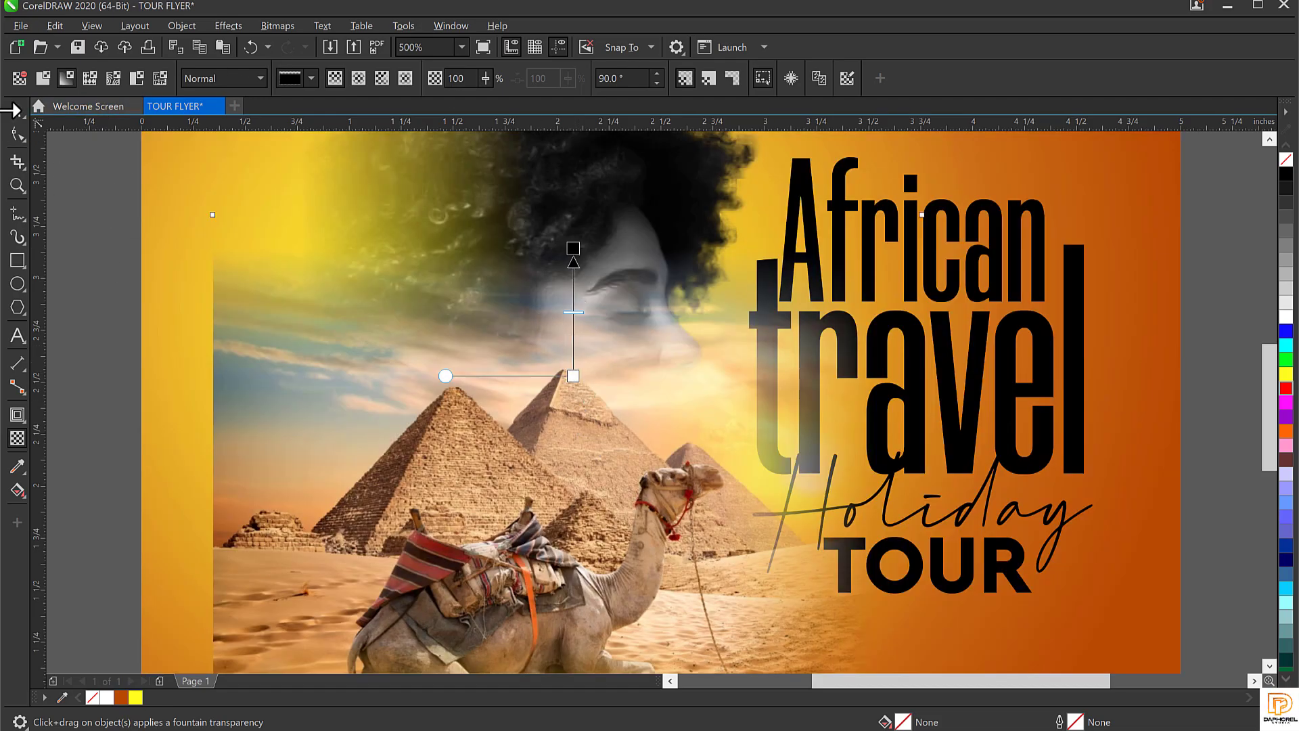
{"action": "left_click", "coordinate": [276, 27]}
{"action": "left_click", "coordinate": [314, 48]}
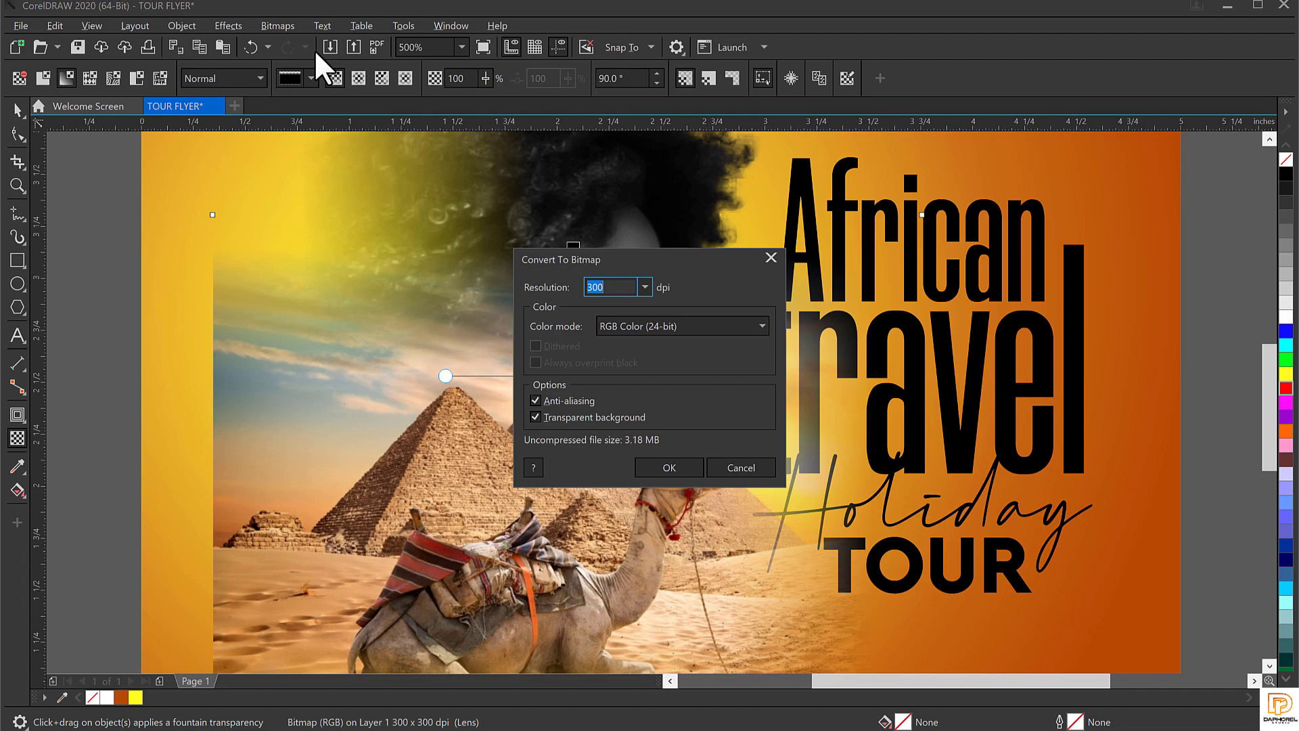
{"action": "left_click", "coordinate": [689, 465]}
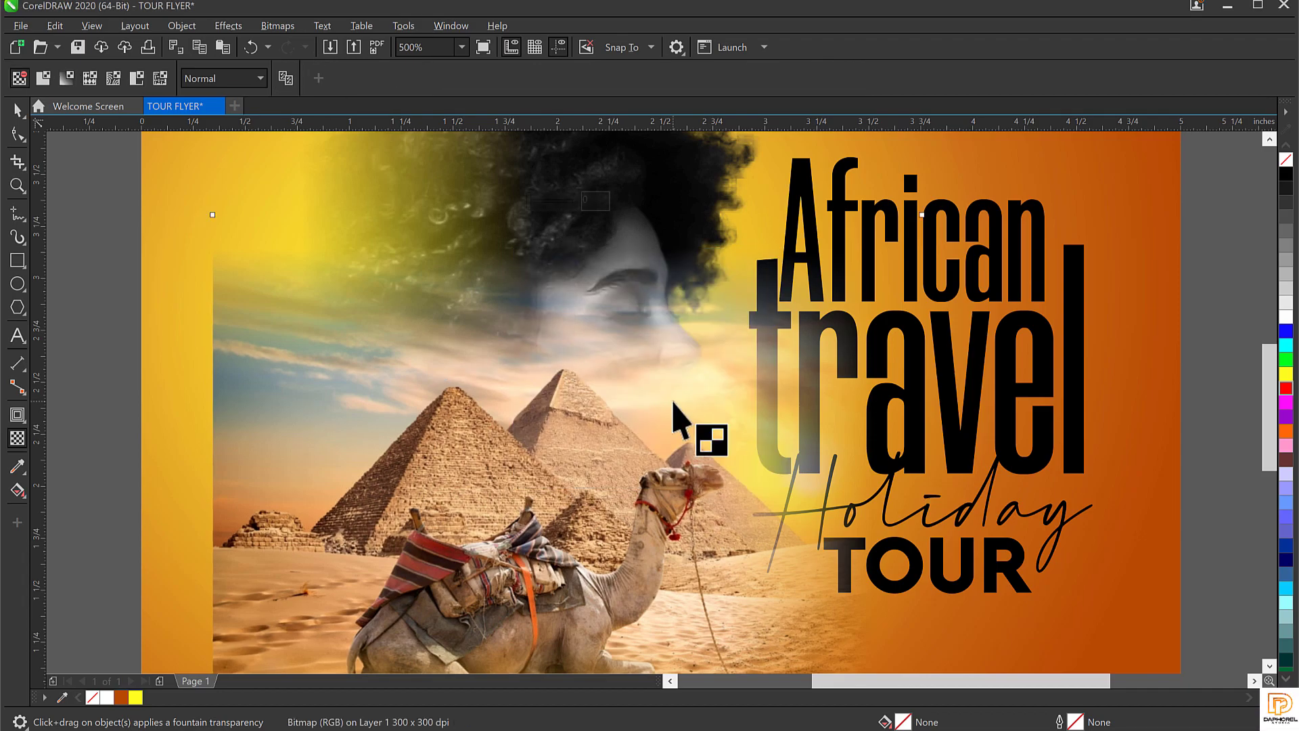
Step: Apply a 180° linear fountain transparency to the camel picture so its left edge fades into the background
{"action": "scroll", "coordinate": [677, 410], "scroll_direction": "down", "scroll_amount": 2}
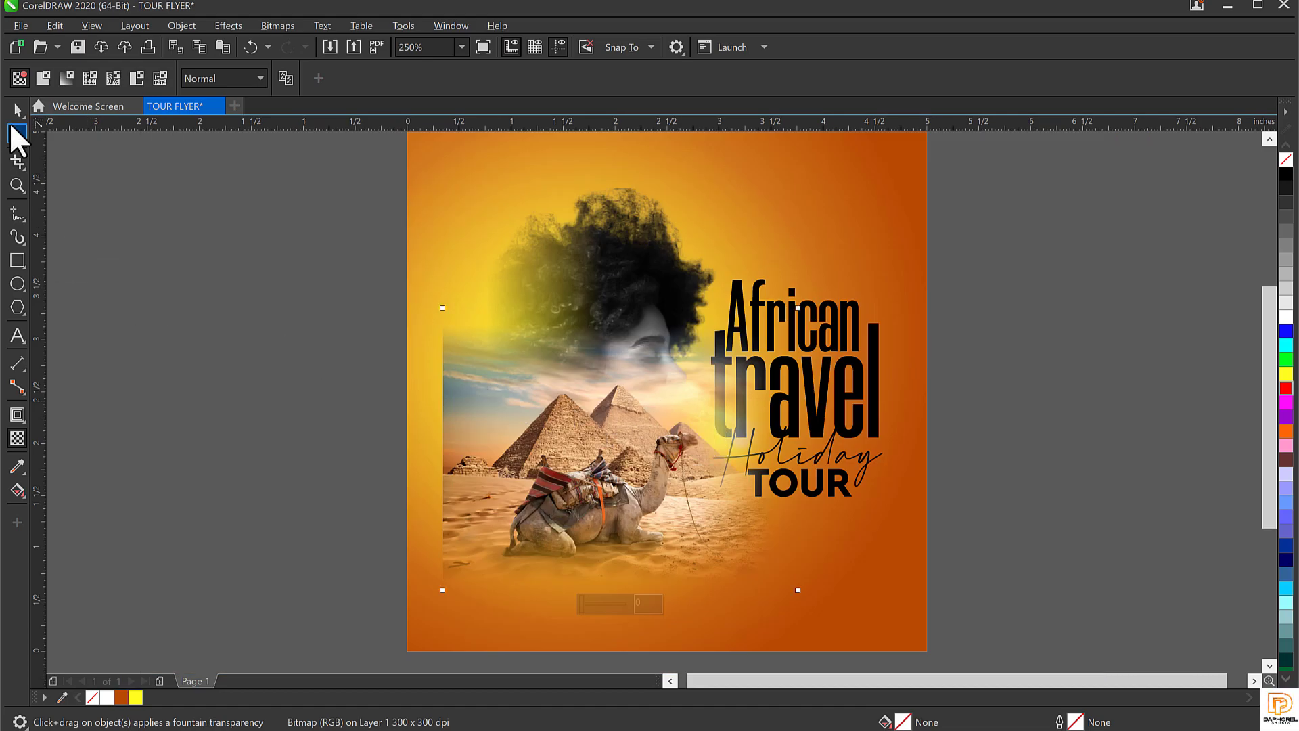
{"action": "left_click", "coordinate": [12, 113]}
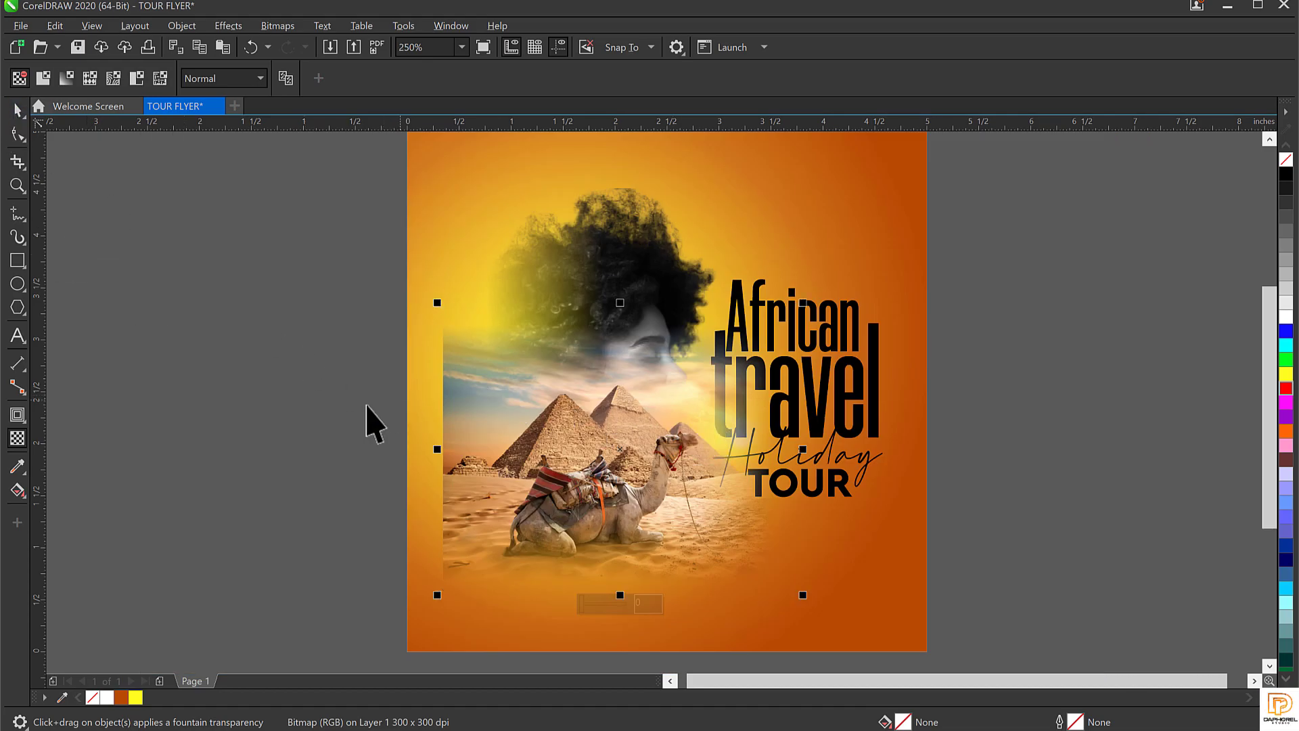
{"action": "left_click", "coordinate": [18, 440]}
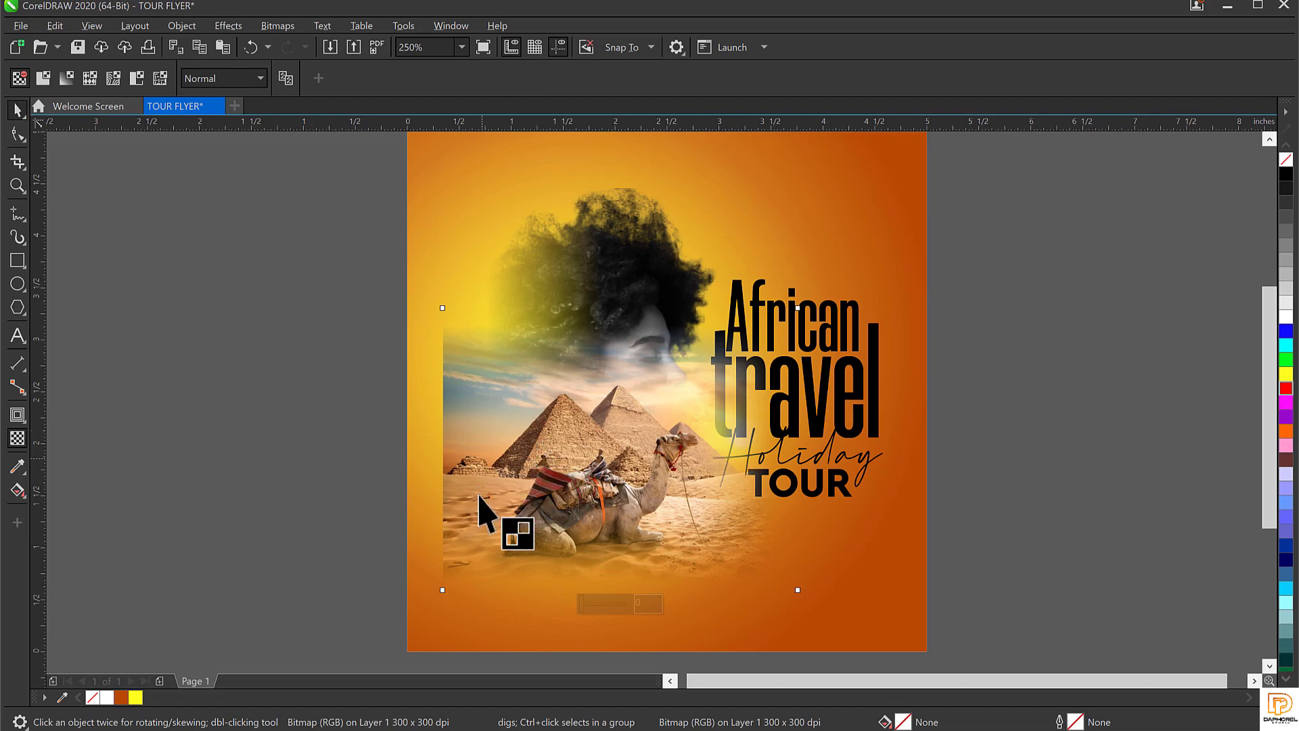
{"action": "left_click_drag", "start_coordinate": [588, 443], "coordinate": [492, 445]}
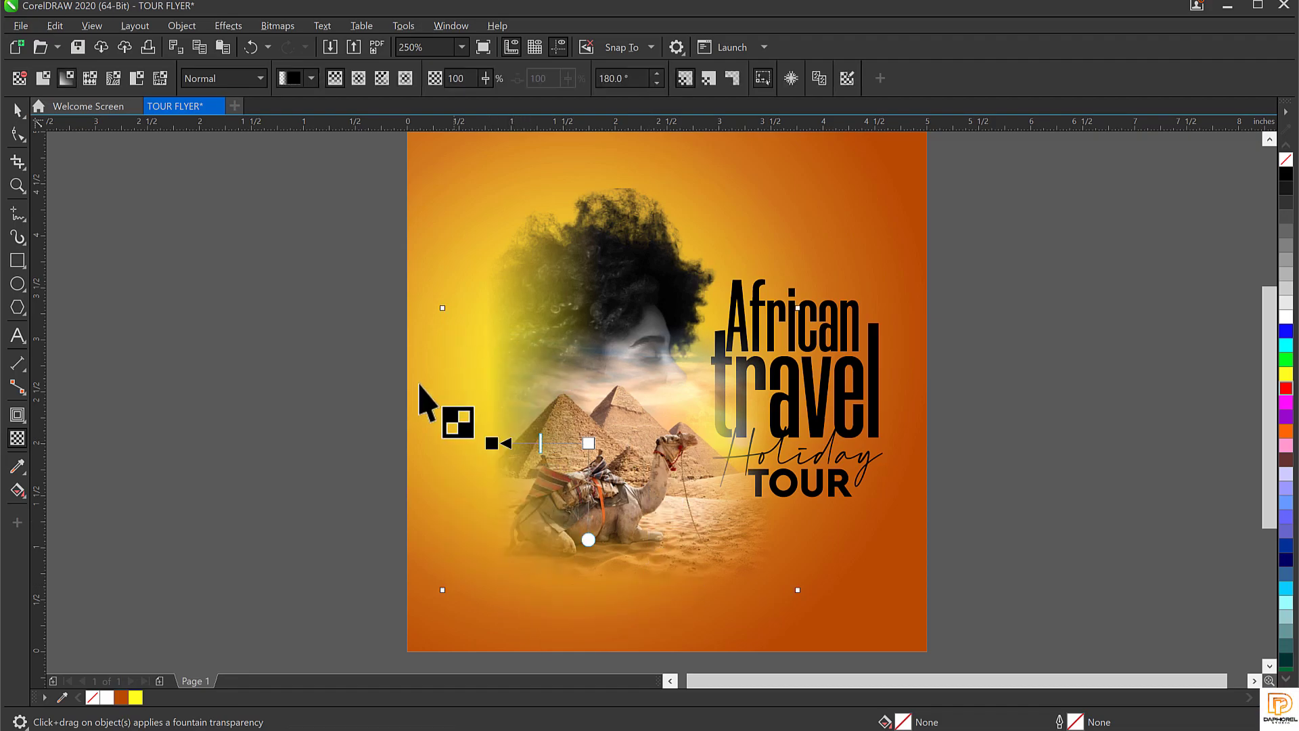
Step: Convert the left-faded camel picture to a 300 dpi RGB Color (24-bit) bitmap with anti-aliasing and a transparent background
{"action": "left_click", "coordinate": [279, 21]}
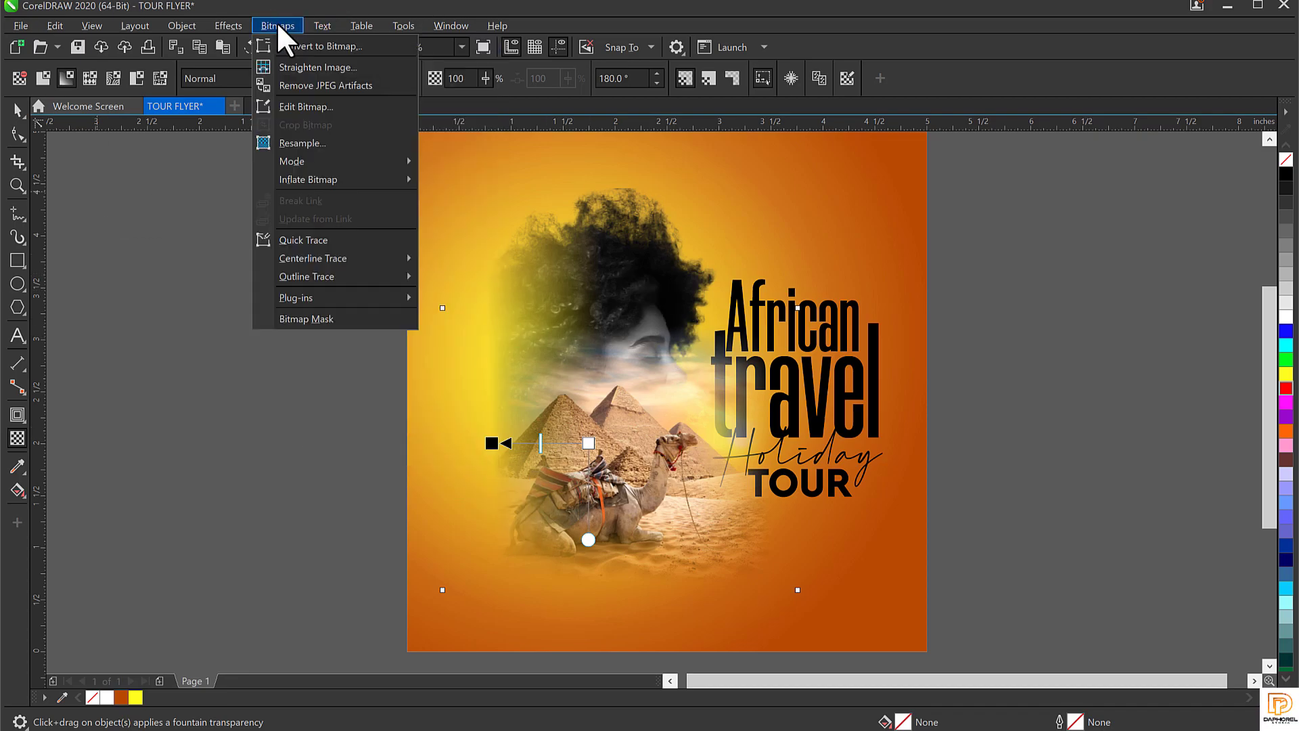
{"action": "left_click", "coordinate": [279, 46]}
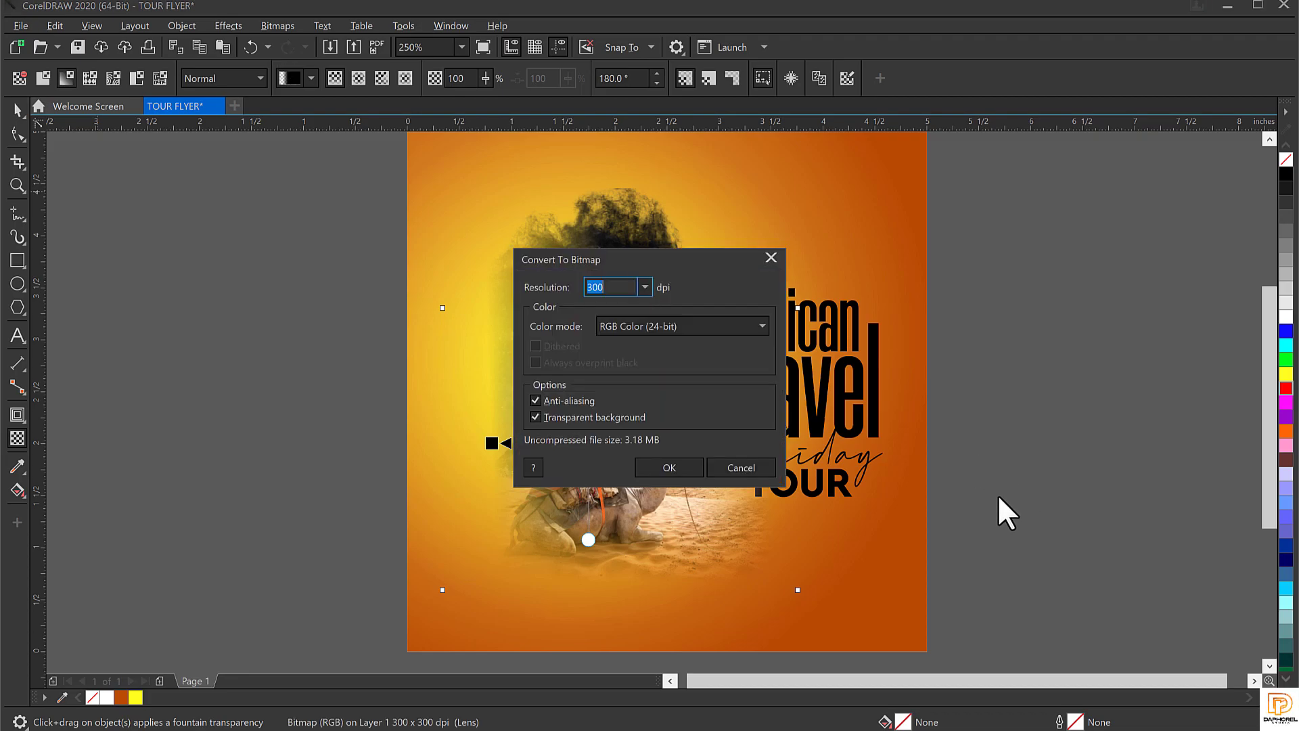
{"action": "left_click", "coordinate": [678, 464]}
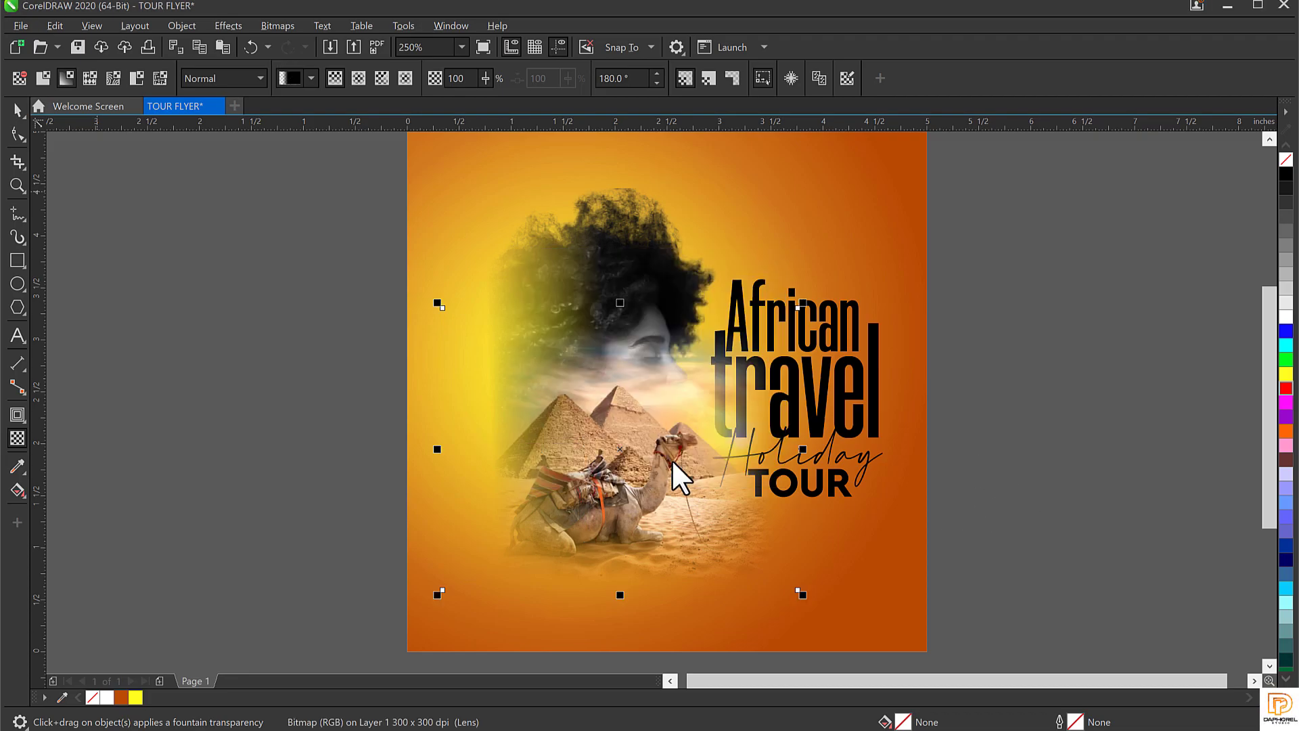
Step: Scale the camel picture to about 81.2% and move it over the model's lower face, centred at about 1.92, 2.24 inches
{"action": "left_click", "coordinate": [18, 115]}
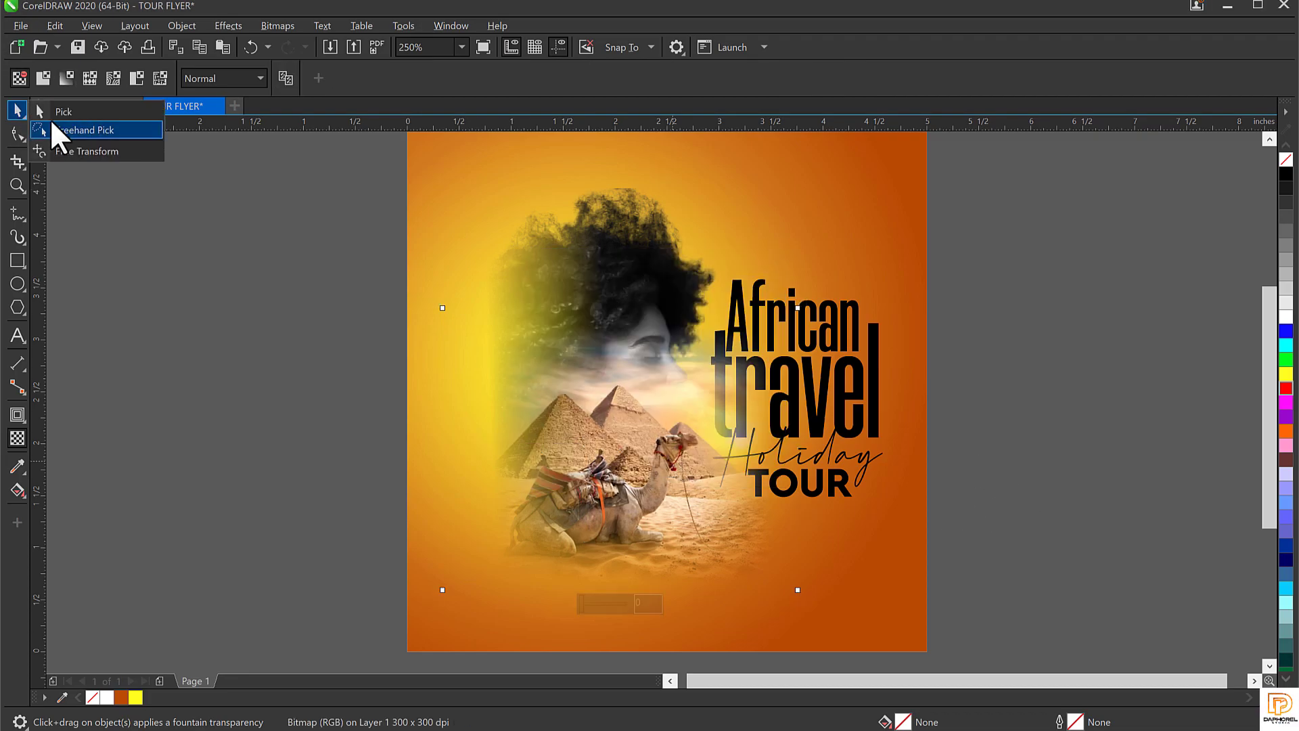
{"action": "left_click", "coordinate": [67, 109]}
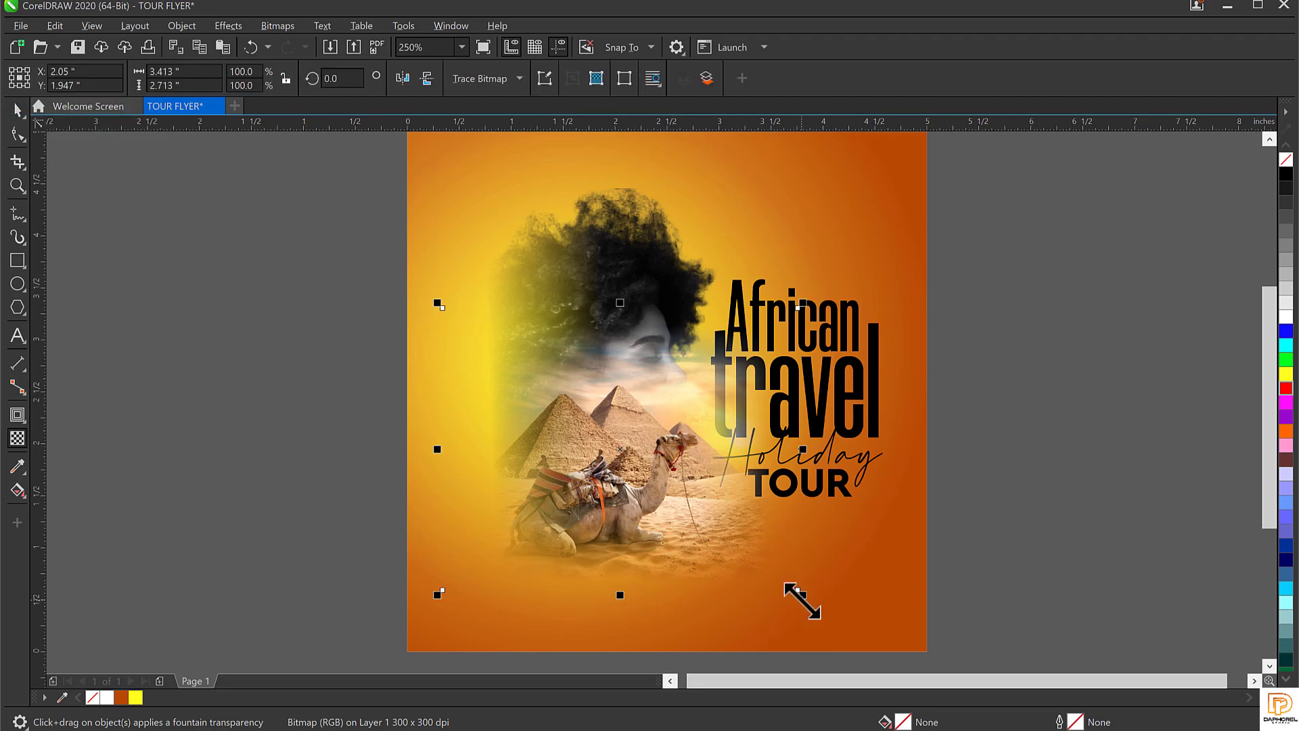
{"action": "left_click_drag", "start_coordinate": [783, 595], "coordinate": [717, 545]}
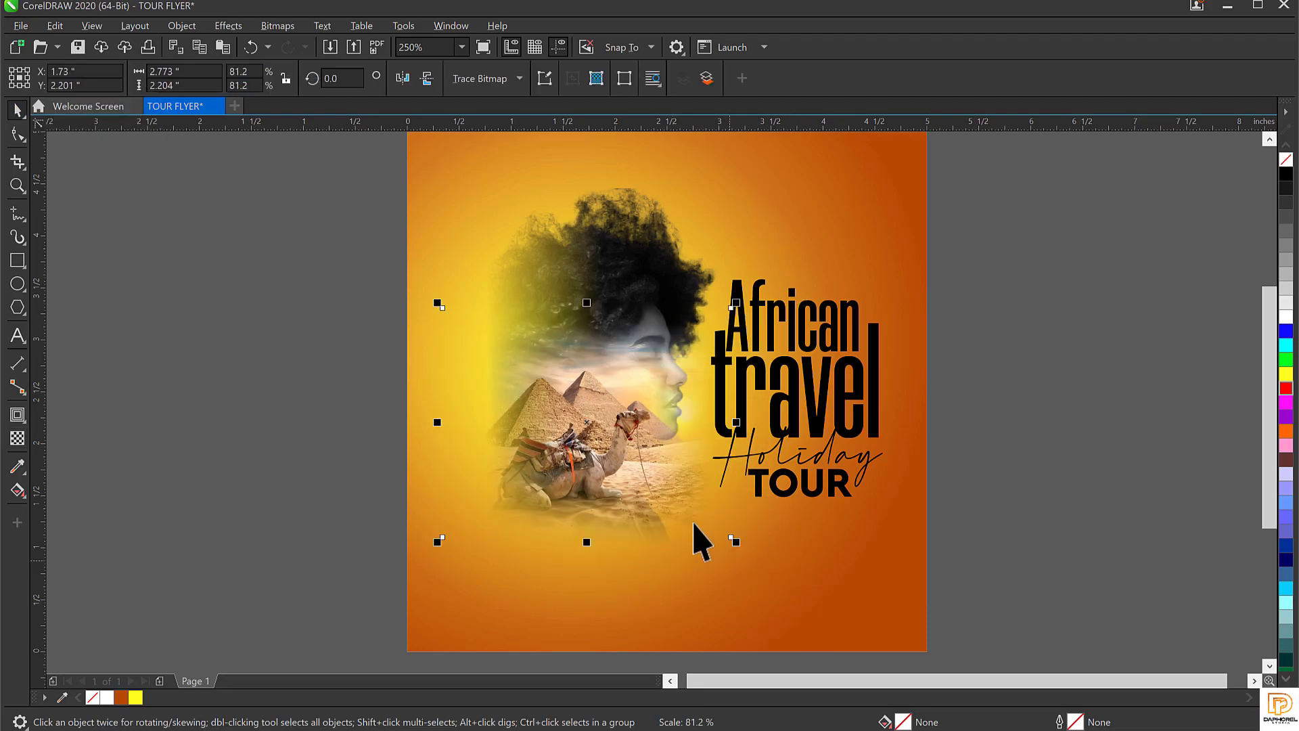
{"action": "left_click_drag", "start_coordinate": [629, 422], "coordinate": [648, 417]}
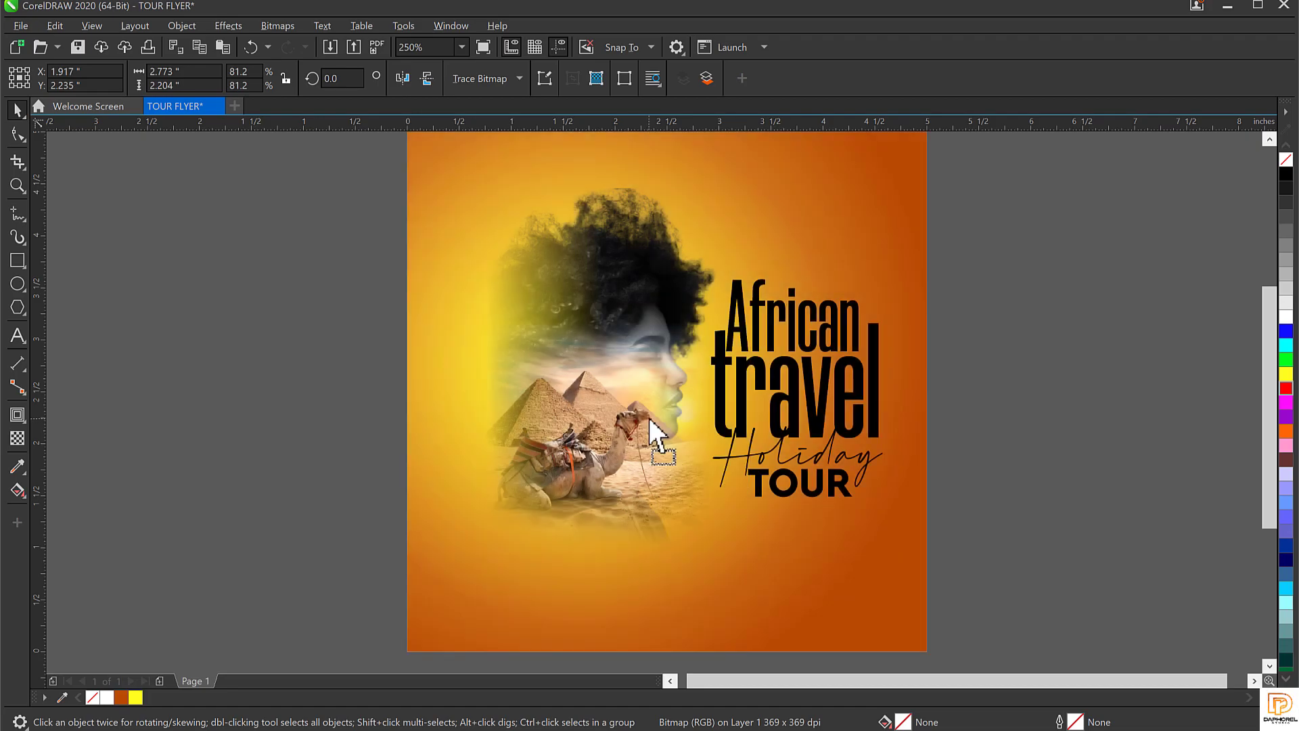
Step: Resize the camel picture to about 2.5 by 1.99 inches and position it across the model's cheek and neck, leaving her profile uncovered
{"action": "scroll", "coordinate": [636, 402], "scroll_direction": "up", "scroll_amount": 2}
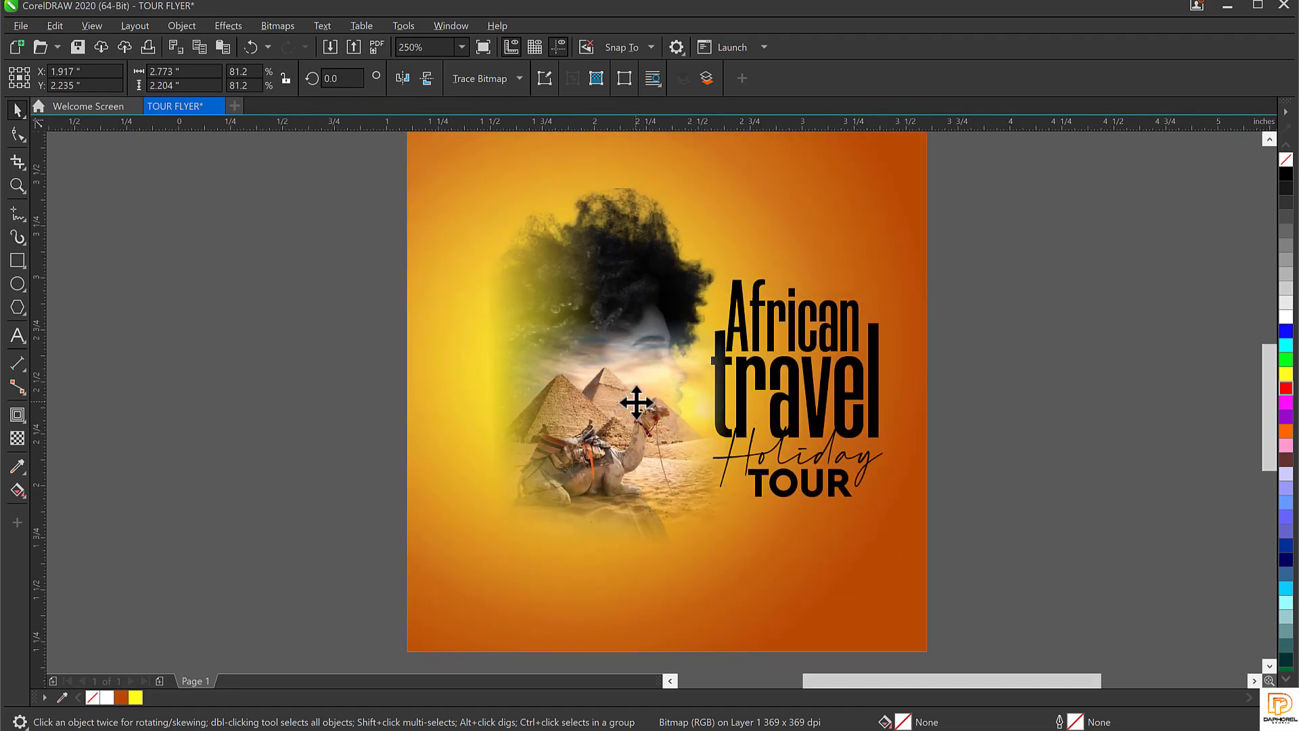
{"action": "scroll", "coordinate": [616, 393], "scroll_direction": "down", "scroll_amount": 1}
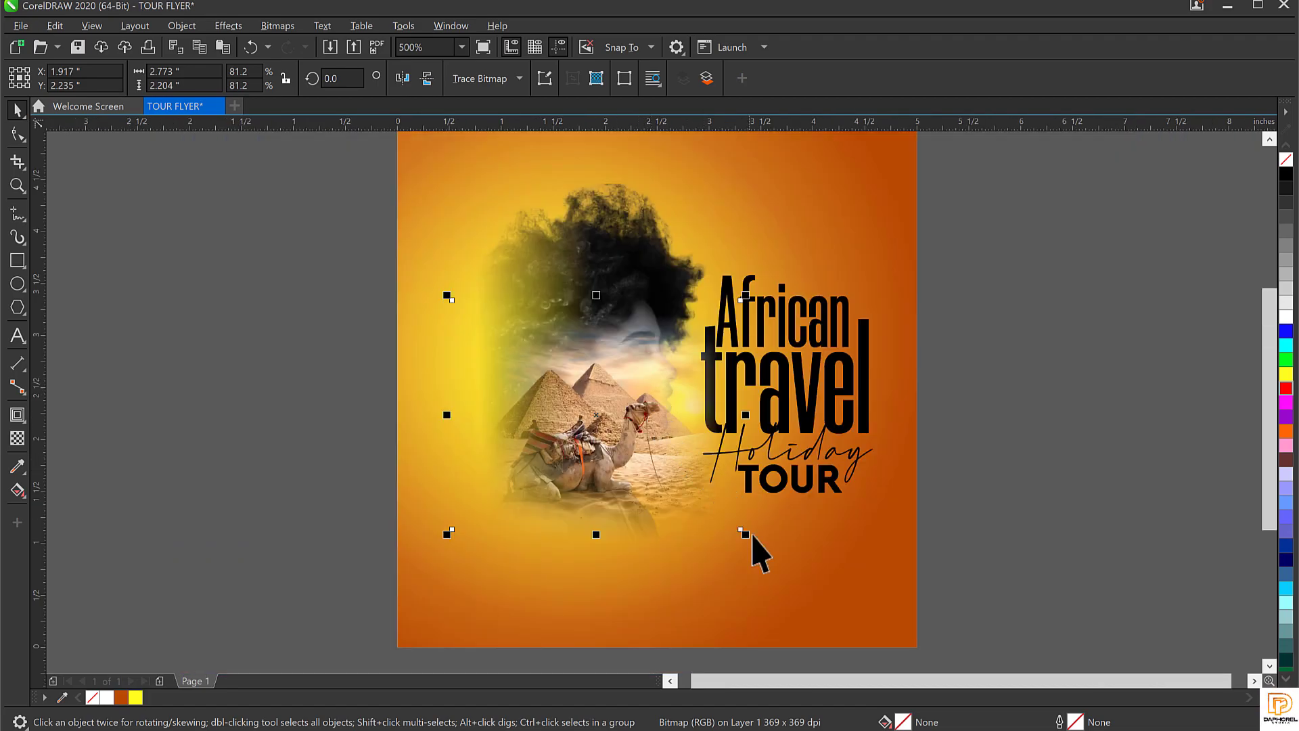
{"action": "left_click_drag", "start_coordinate": [745, 535], "coordinate": [716, 537]}
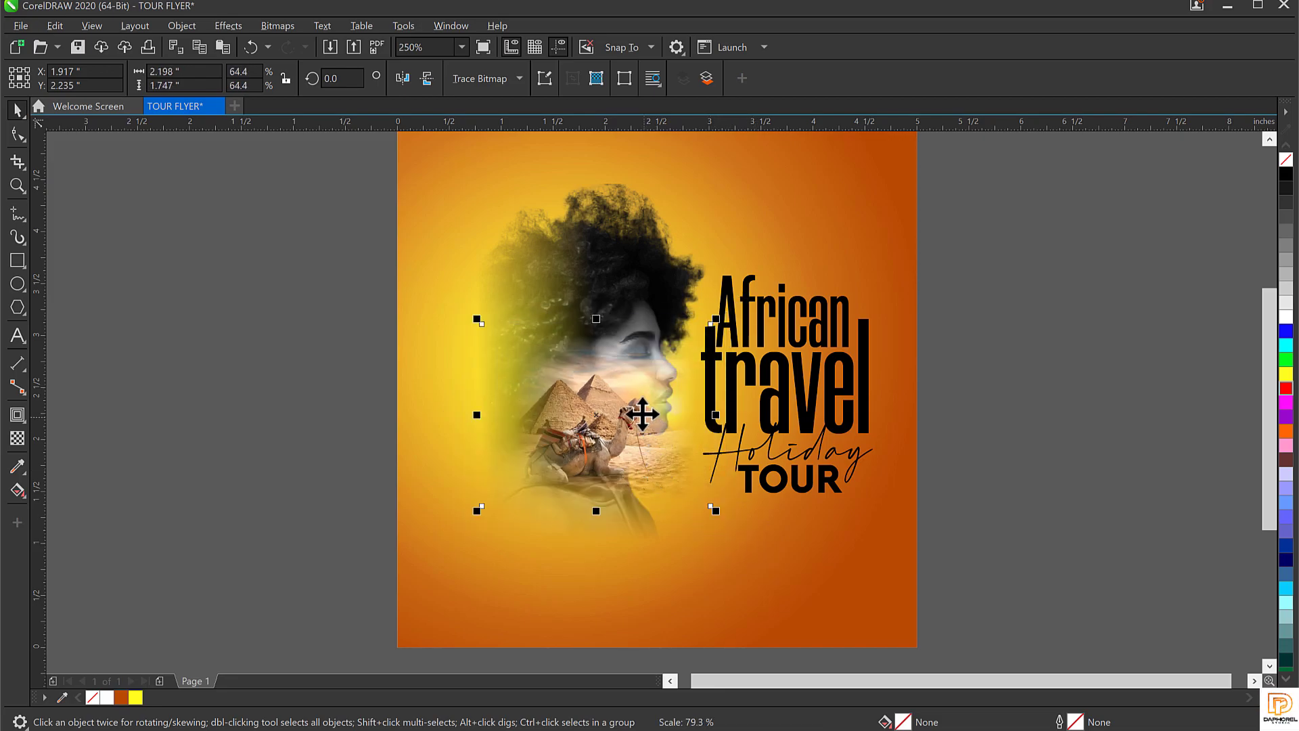
{"action": "left_click_drag", "start_coordinate": [639, 410], "coordinate": [614, 423]}
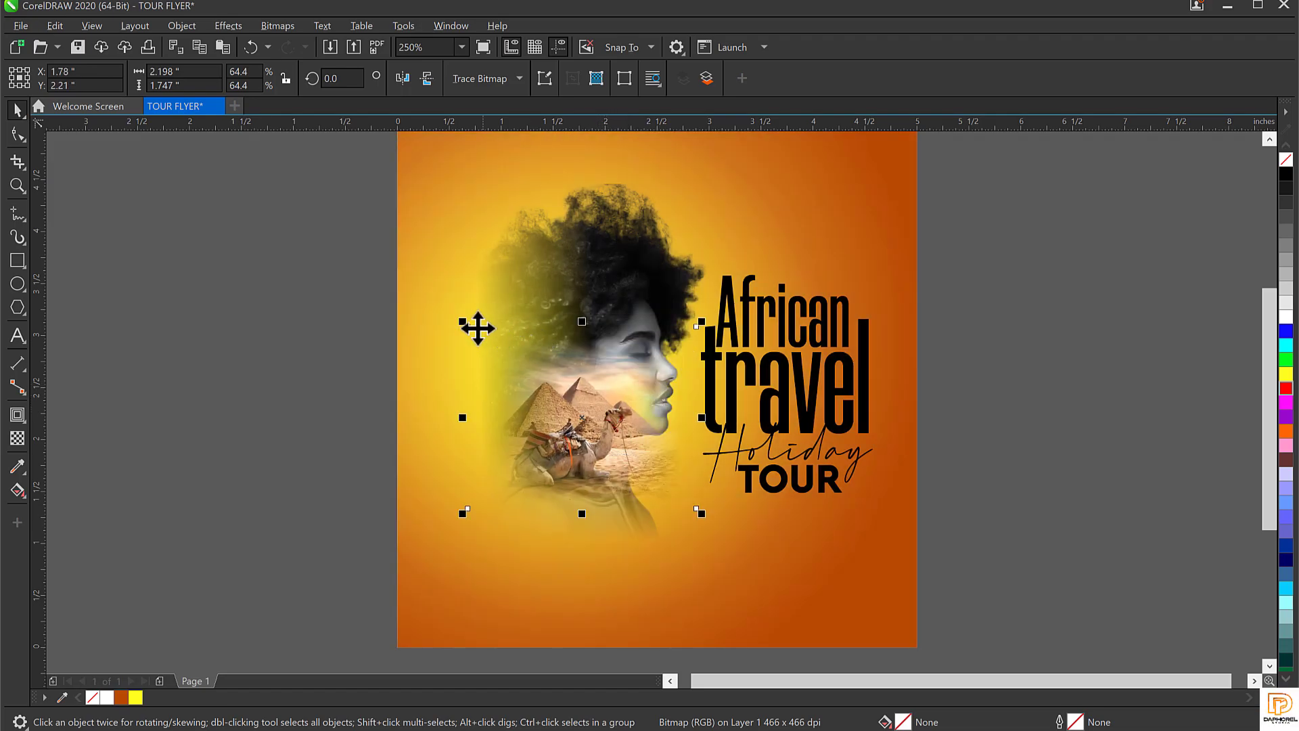
{"action": "left_click_drag", "start_coordinate": [463, 322], "coordinate": [429, 298]}
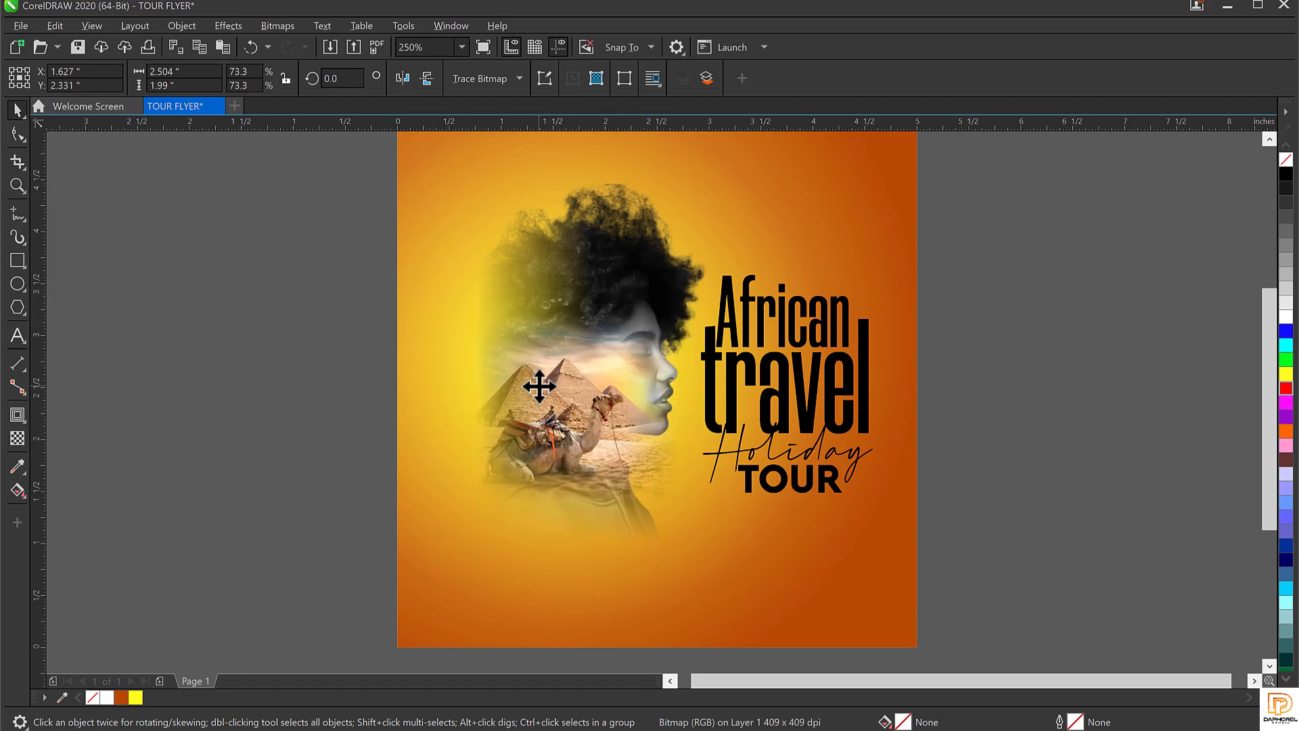
{"action": "left_click_drag", "start_coordinate": [540, 387], "coordinate": [538, 393]}
Step: Stretch the model picture's linear fountain transparency further toward the page's left edge at 180° to reveal more of her hair
{"action": "left_click", "coordinate": [615, 236]}
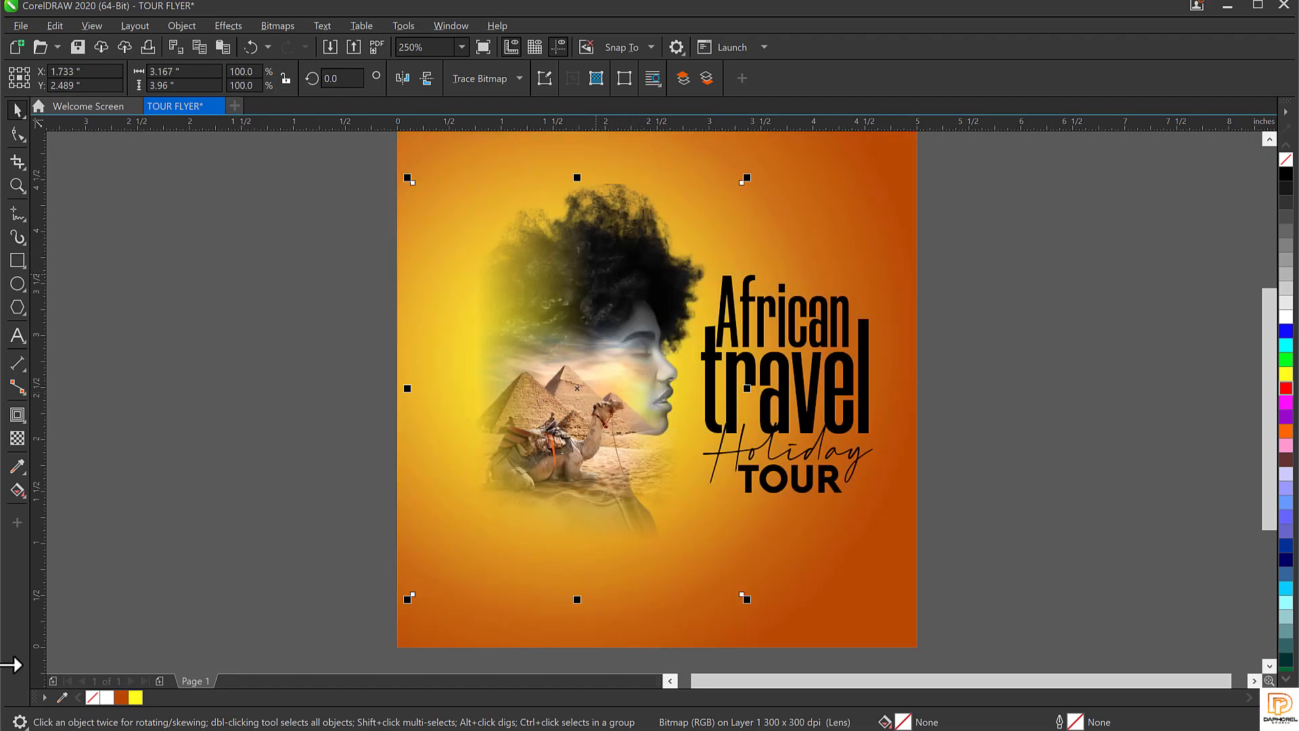
{"action": "left_click", "coordinate": [16, 438]}
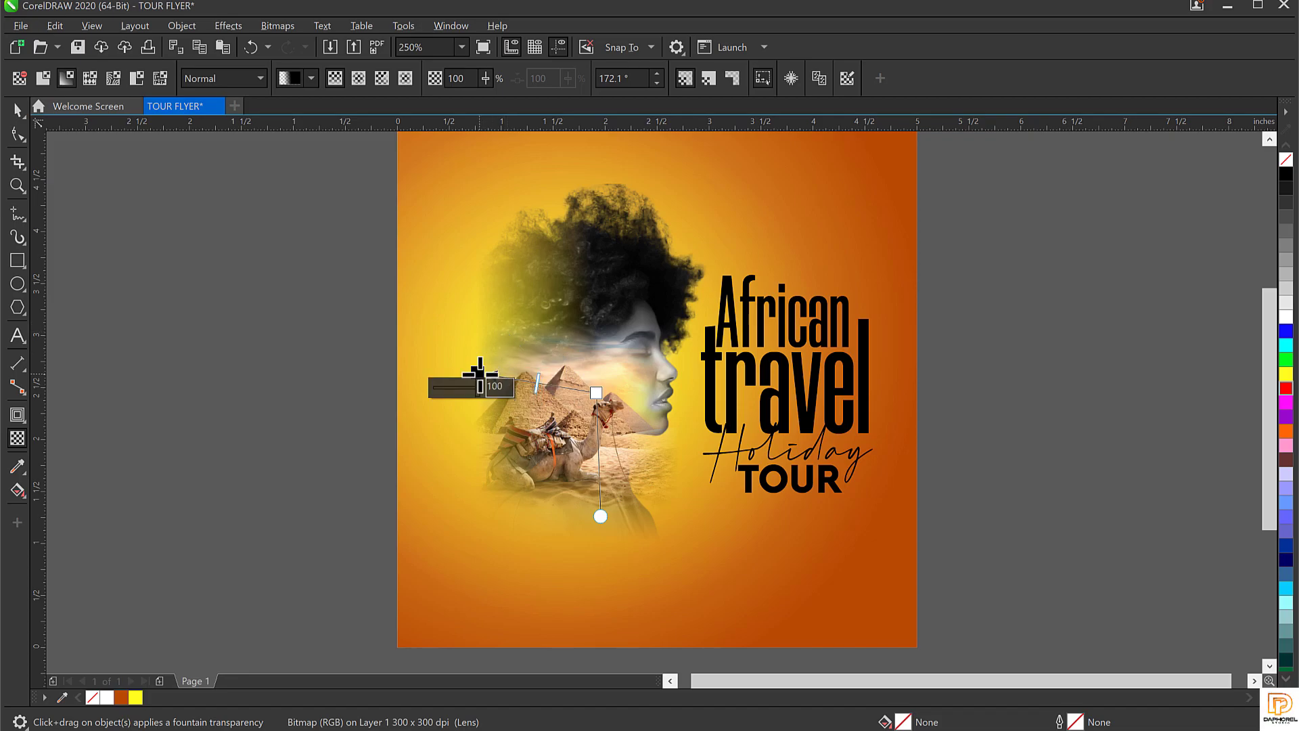
{"action": "left_click_drag", "start_coordinate": [479, 374], "coordinate": [470, 394]}
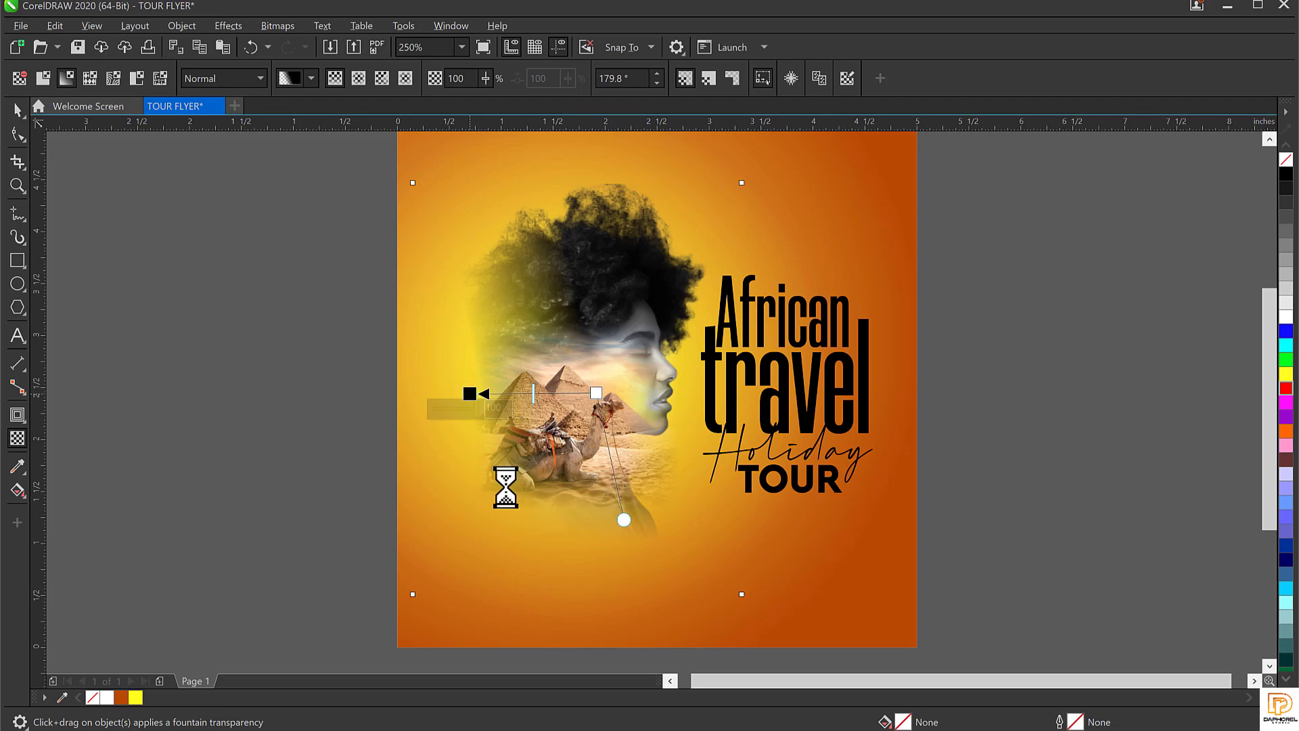
{"action": "left_click_drag", "start_coordinate": [470, 392], "coordinate": [462, 391]}
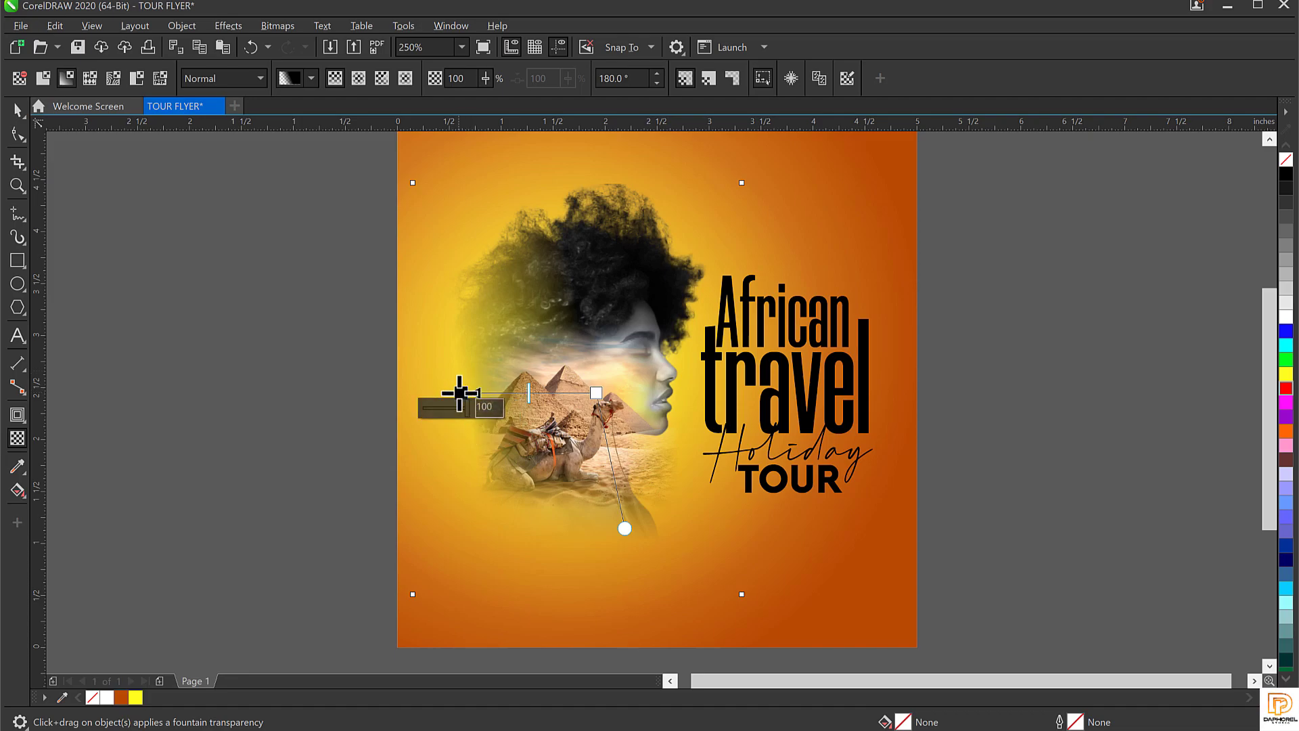
{"action": "left_click_drag", "start_coordinate": [450, 394], "coordinate": [447, 393]}
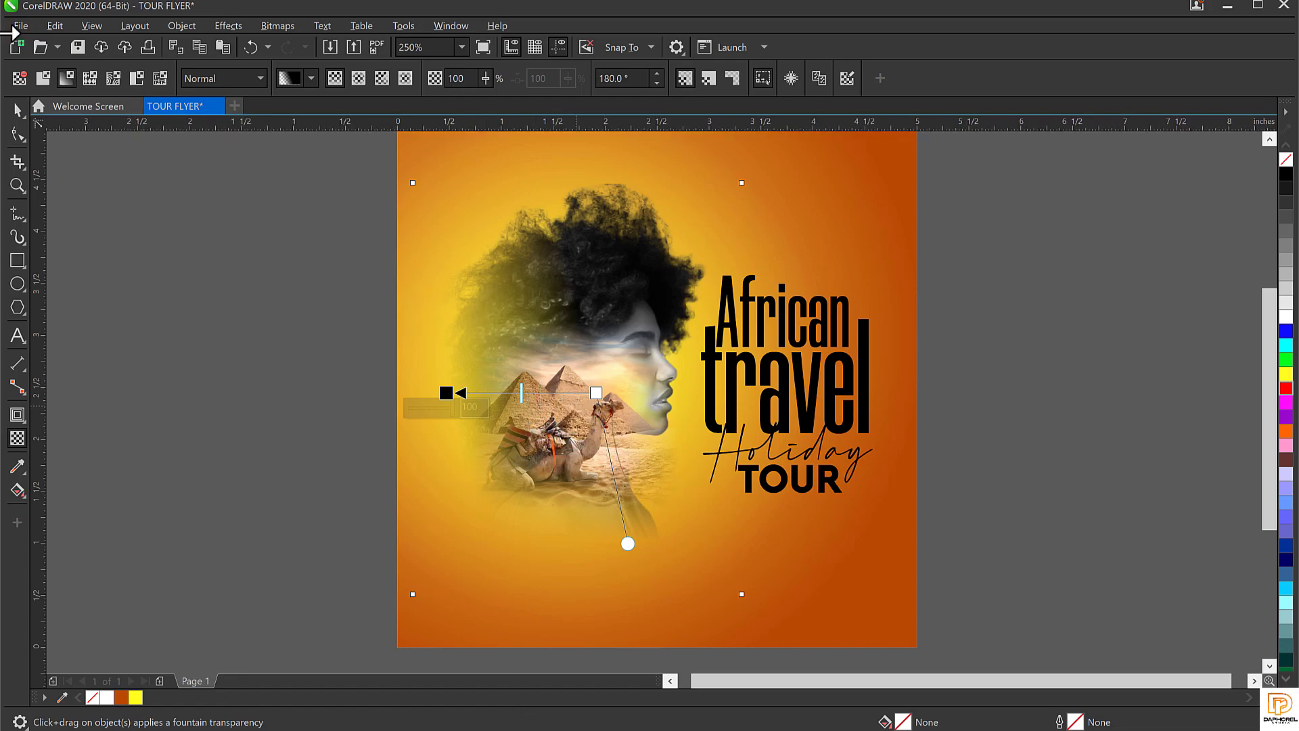
{"action": "left_click", "coordinate": [18, 113]}
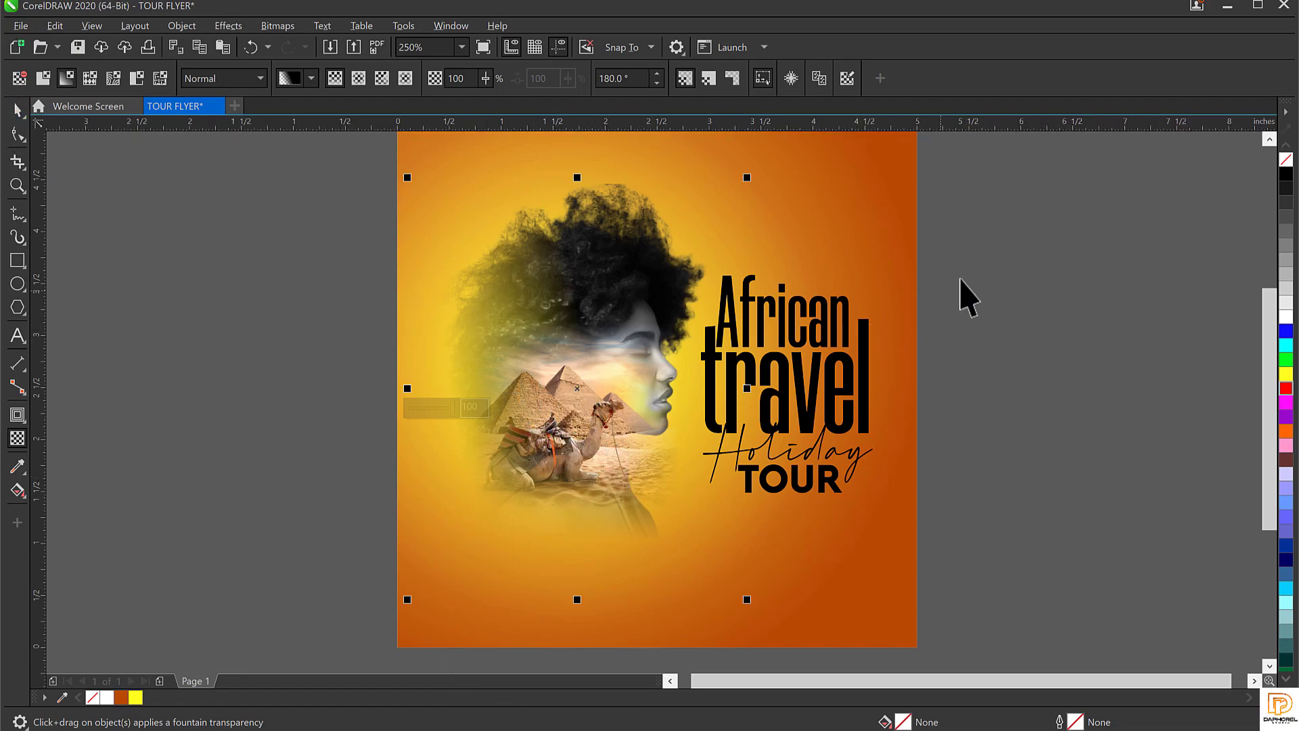
{"action": "left_click", "coordinate": [1018, 237]}
Step: Shift the camel-and-pyramids picture slightly toward the model's profile, centring it at about 1.694, 2.264 inches
{"action": "key", "text": "space"}
{"action": "left_click", "coordinate": [562, 423]}
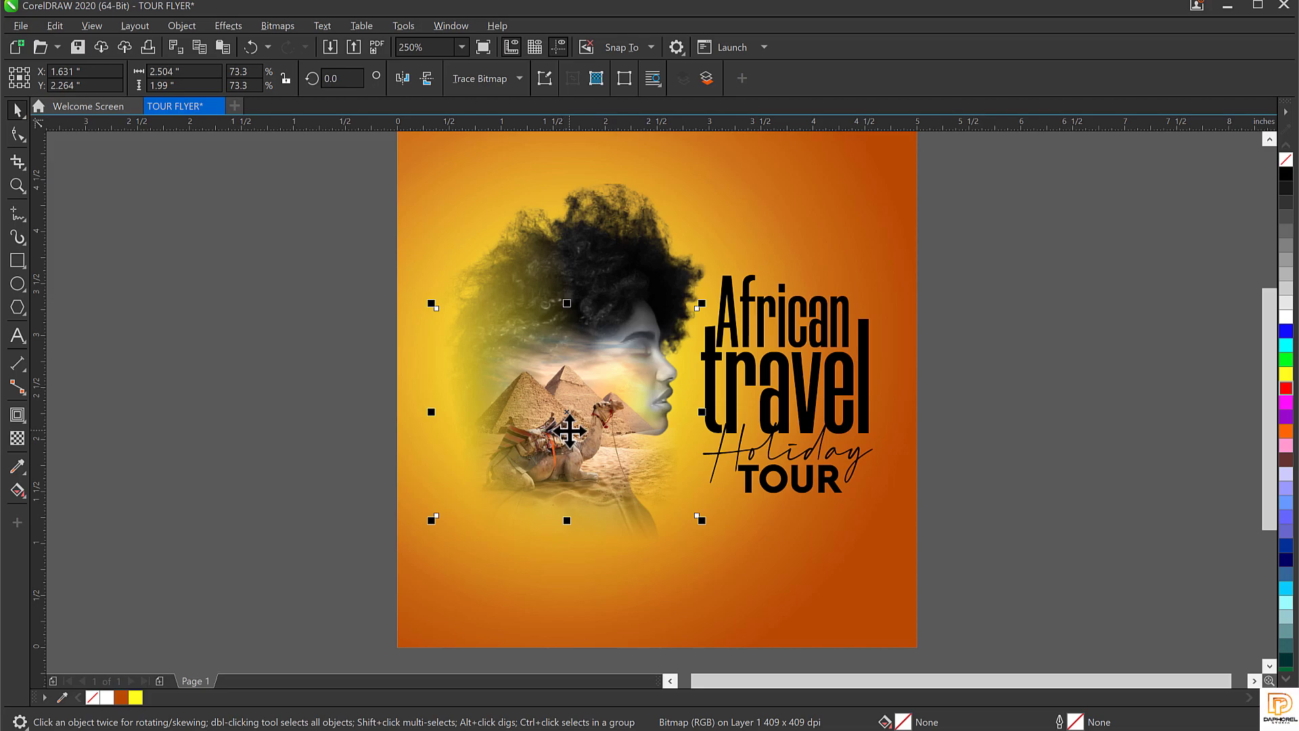
{"action": "left_click_drag", "start_coordinate": [568, 431], "coordinate": [575, 430]}
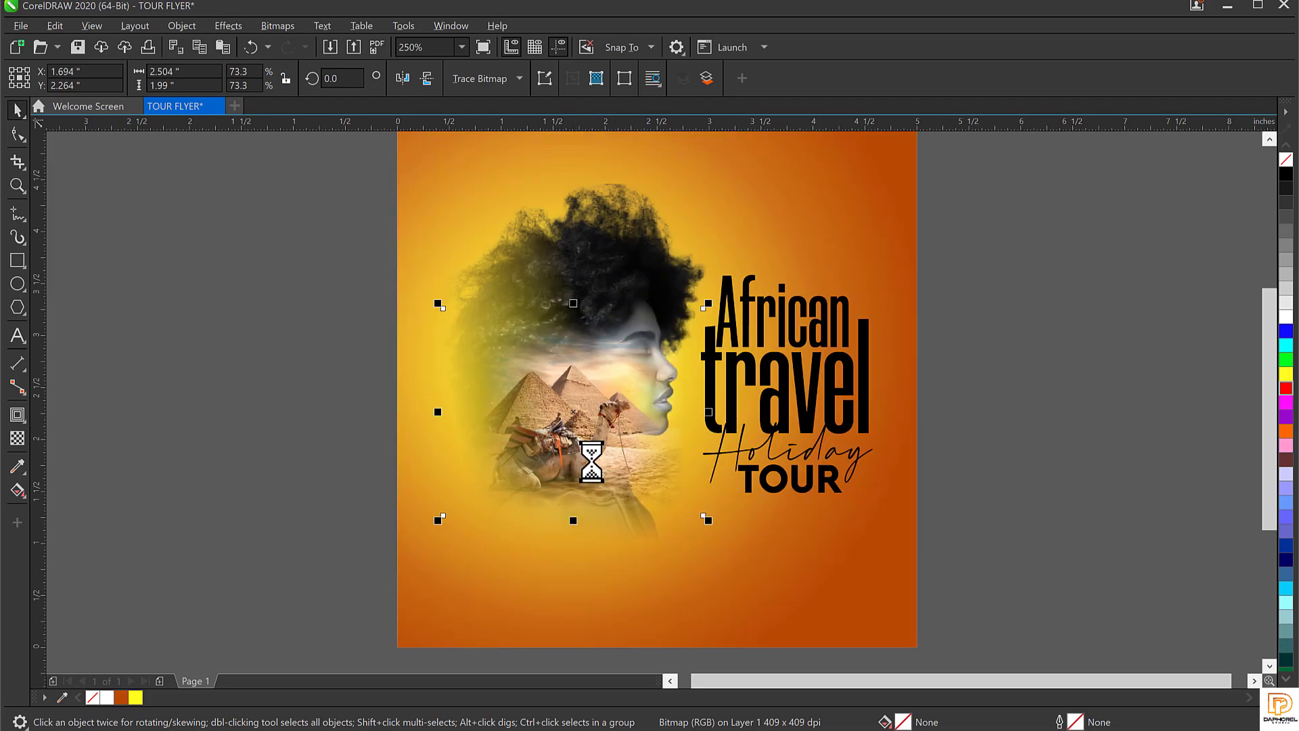
{"action": "left_click", "coordinate": [1005, 323]}
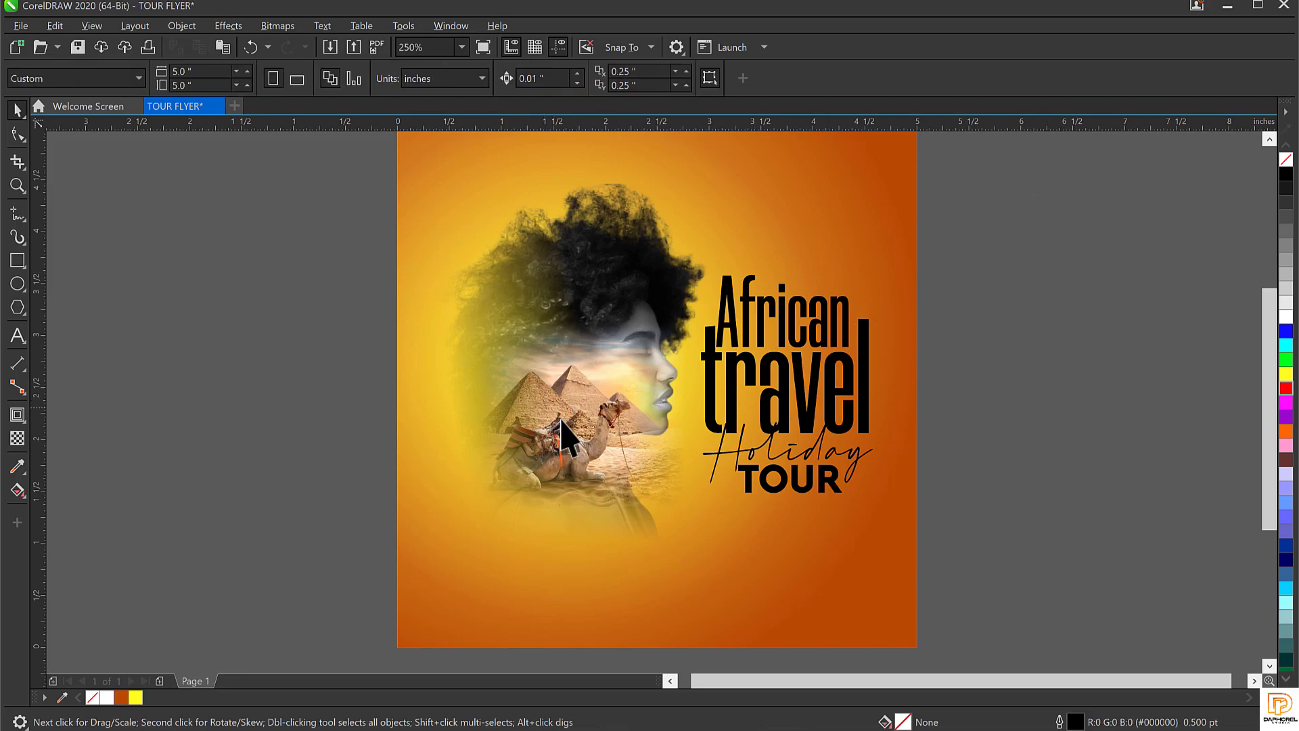
{"action": "scroll", "coordinate": [559, 415], "scroll_direction": "up", "scroll_amount": 2}
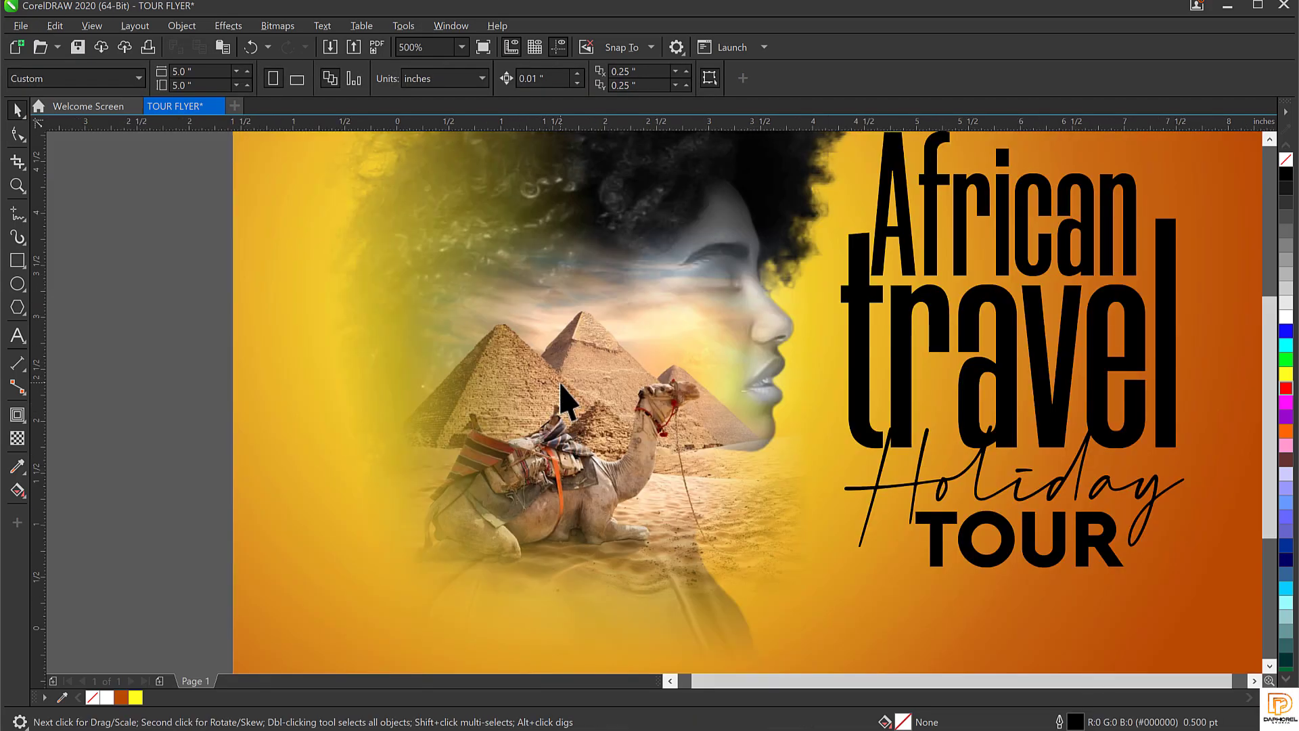
{"action": "scroll", "coordinate": [561, 386], "scroll_direction": "down", "scroll_amount": 2}
{"action": "left_click", "coordinate": [561, 315]}
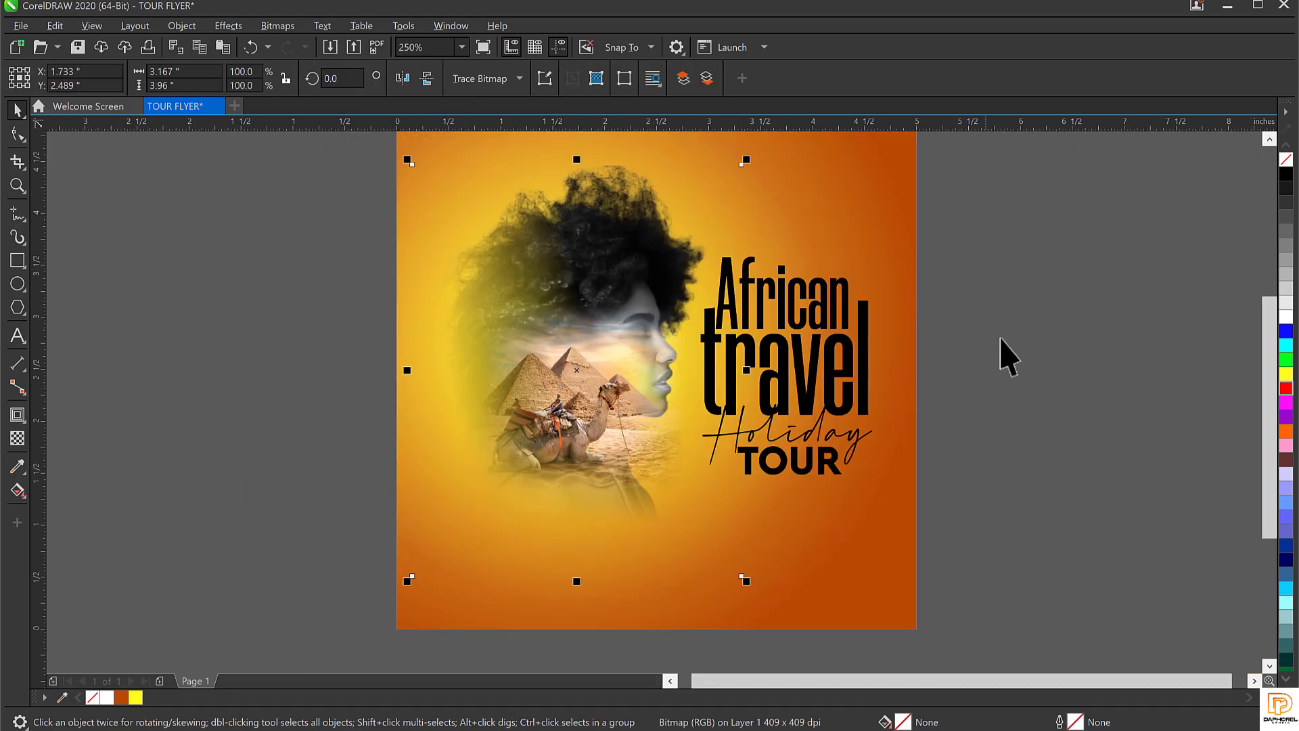
{"action": "left_click", "coordinate": [240, 349]}
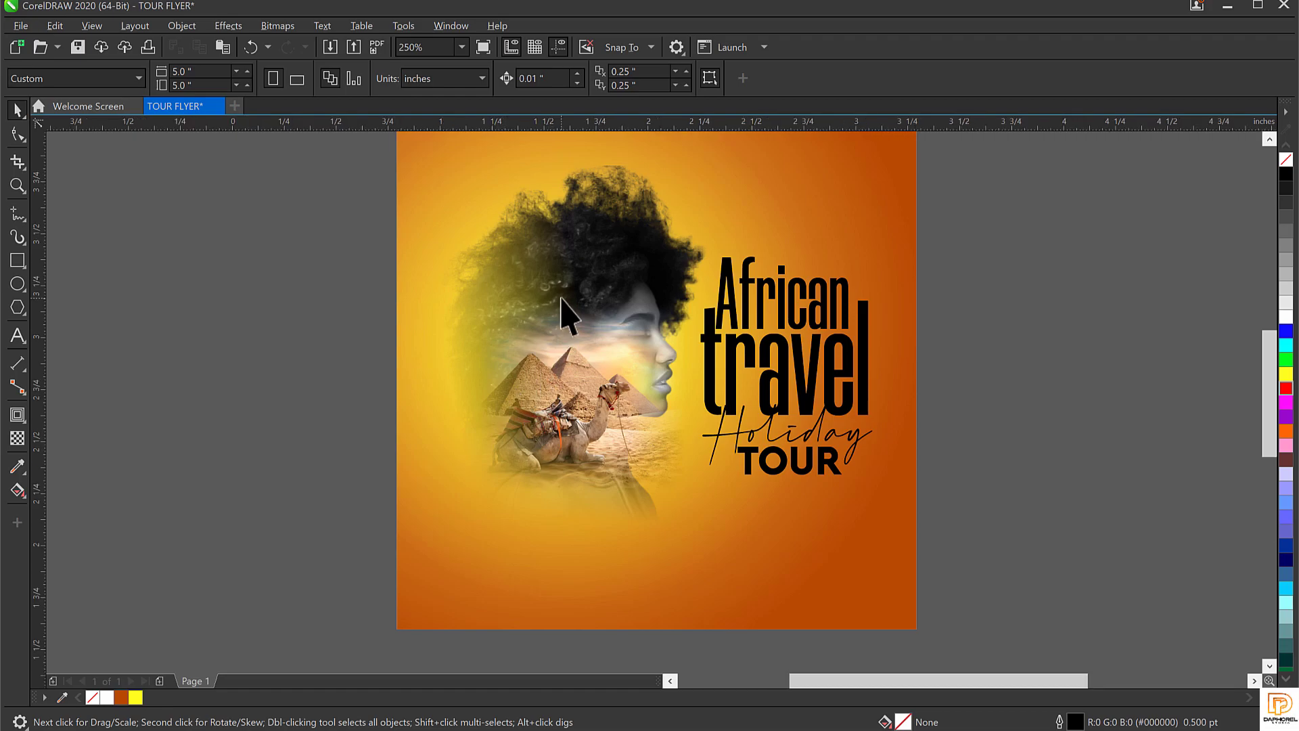
{"action": "scroll", "coordinate": [567, 315], "scroll_direction": "up", "scroll_amount": 2}
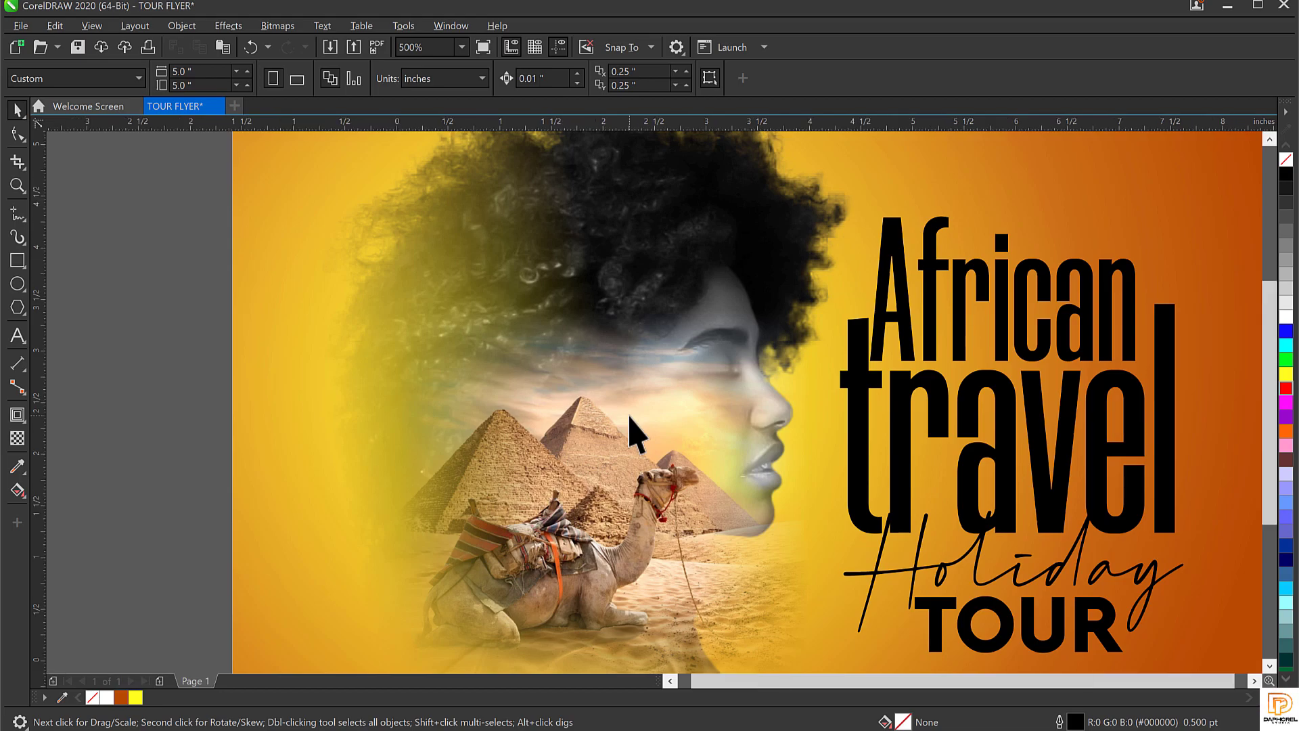
{"action": "key", "text": "shift+F4"}
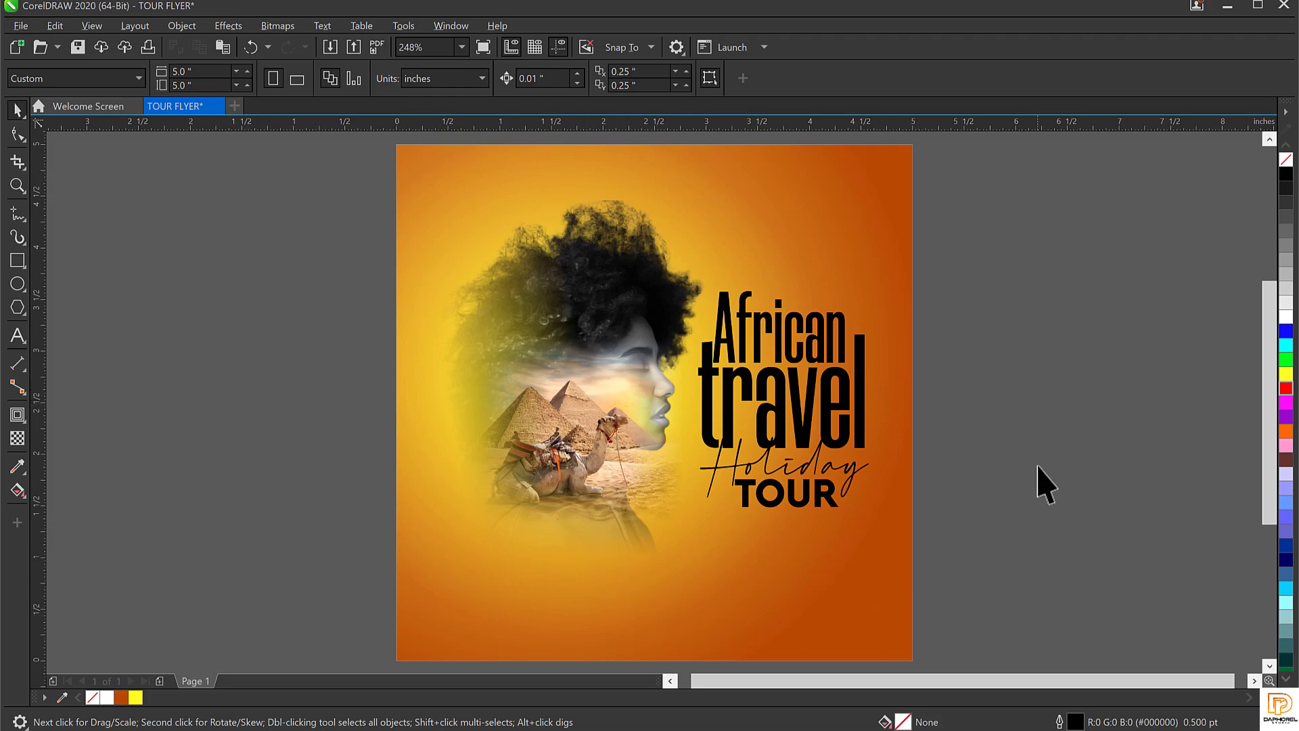
Step: Bring the sunburst image pngegg (109) from the RESOURCE folder into the flyer document and place it beside the page's left edge
{"action": "left_click", "coordinate": [541, 477]}
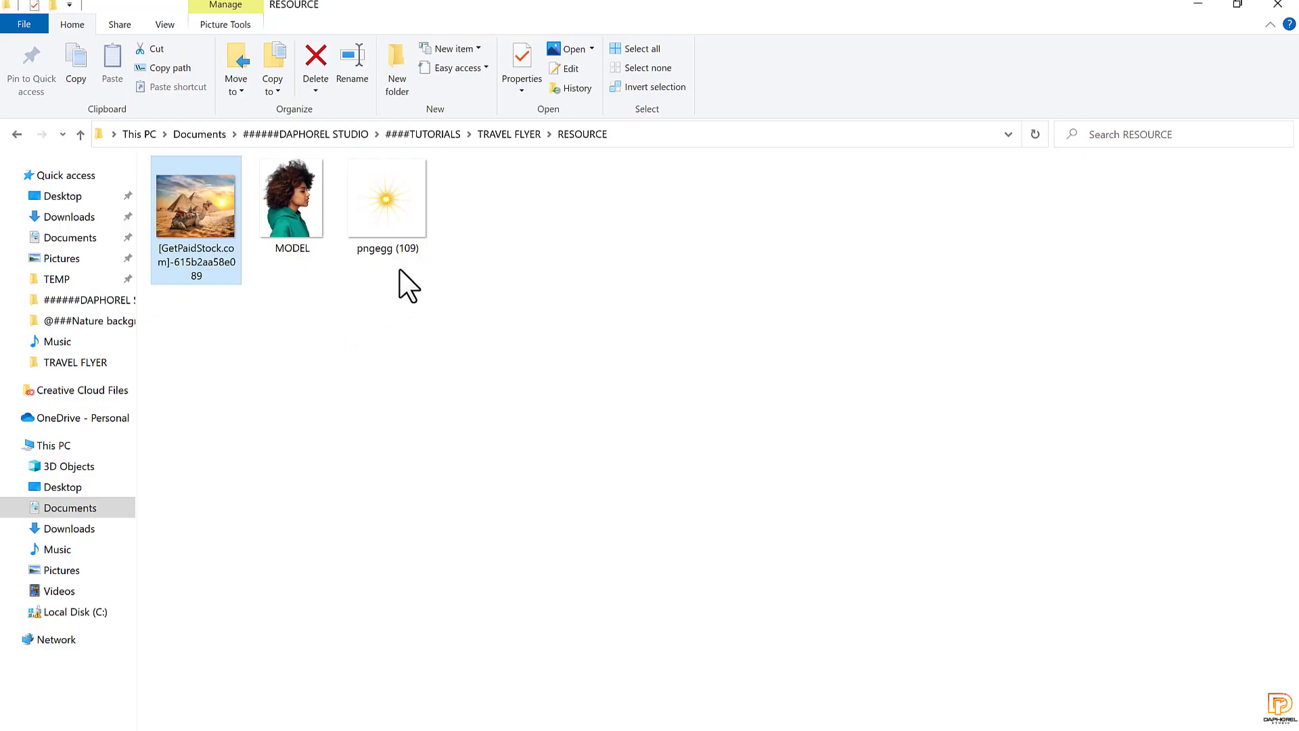
{"action": "left_click", "coordinate": [410, 213]}
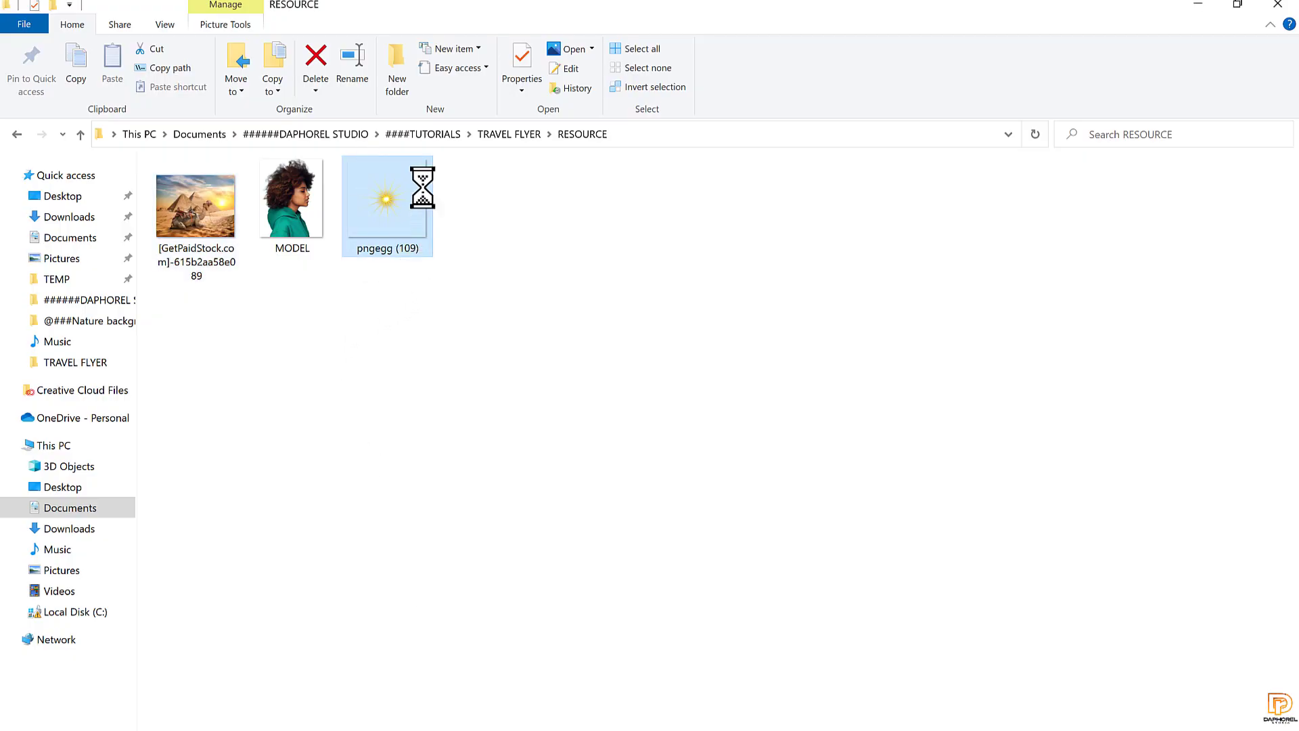
{"action": "left_click_drag", "start_coordinate": [386, 189], "coordinate": [226, 295]}
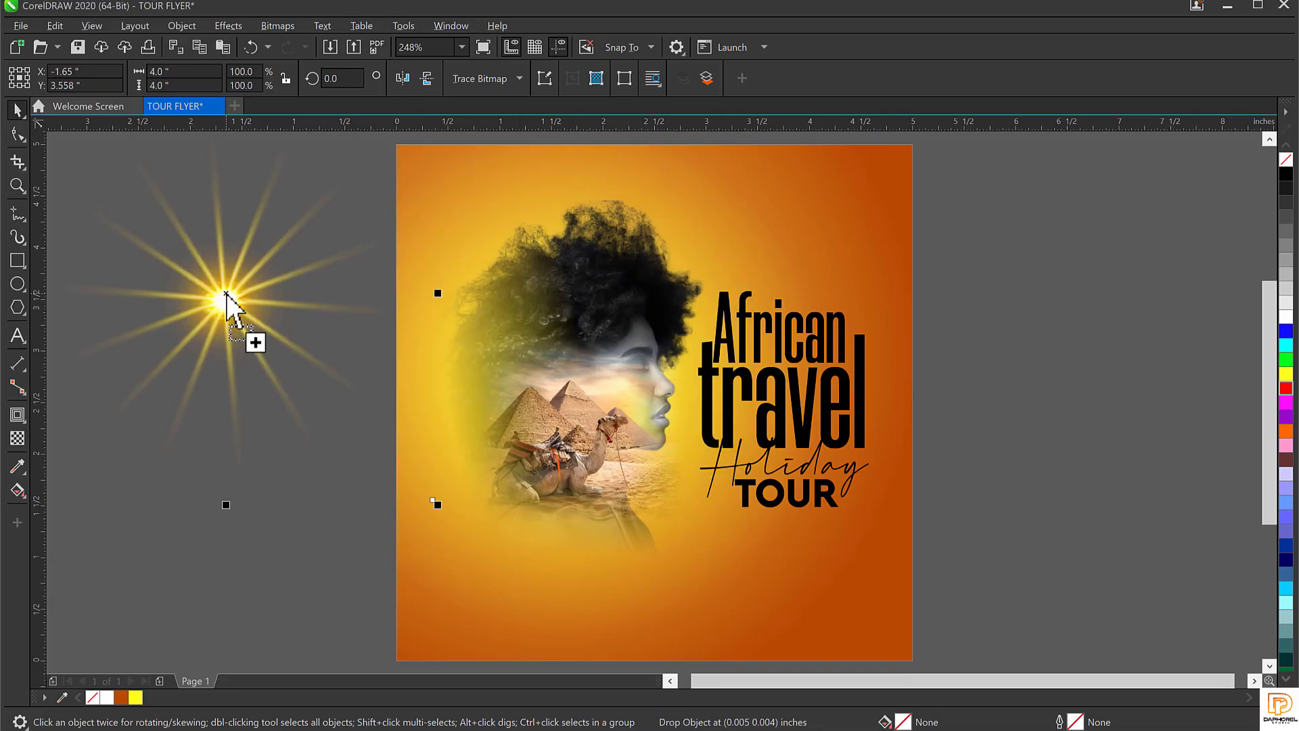
{"action": "left_click_drag", "start_coordinate": [326, 298], "coordinate": [314, 298]}
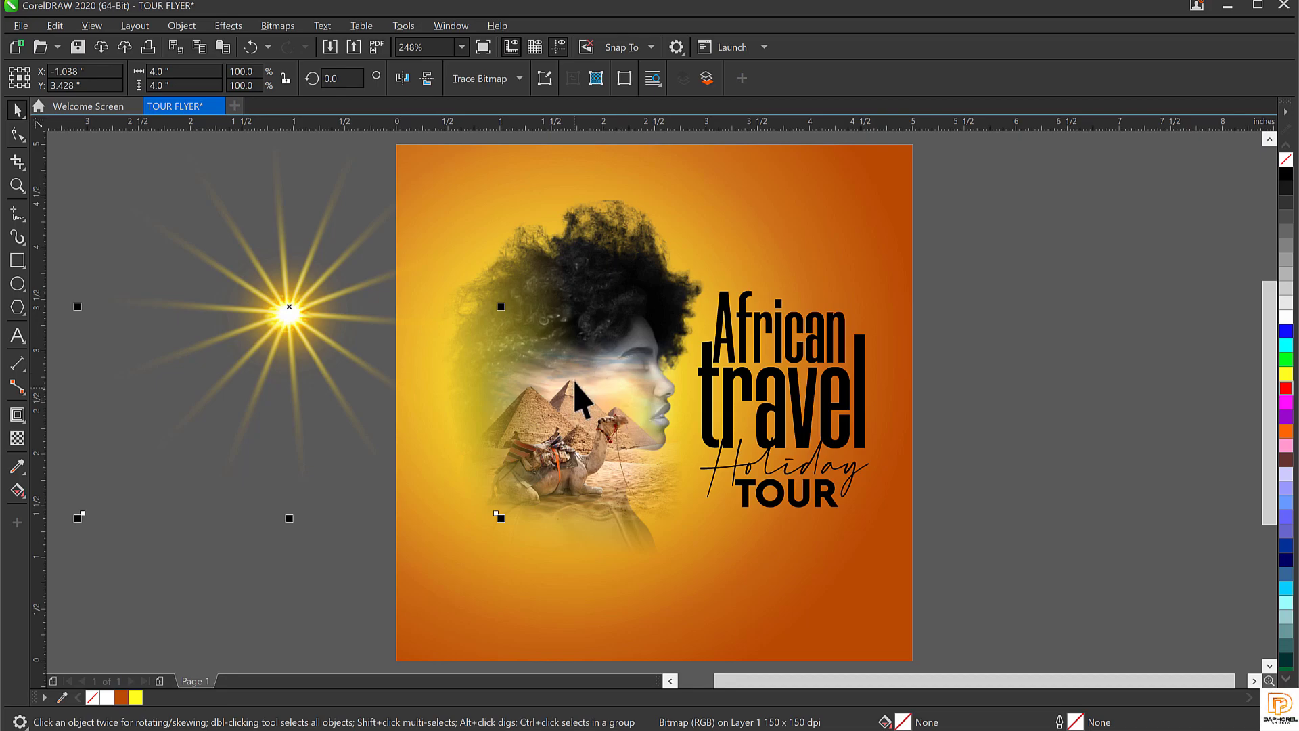
Step: Apply a Gaussian Blur with a radius of about 20.4 pixels to the sunburst image
{"action": "left_click", "coordinate": [289, 300]}
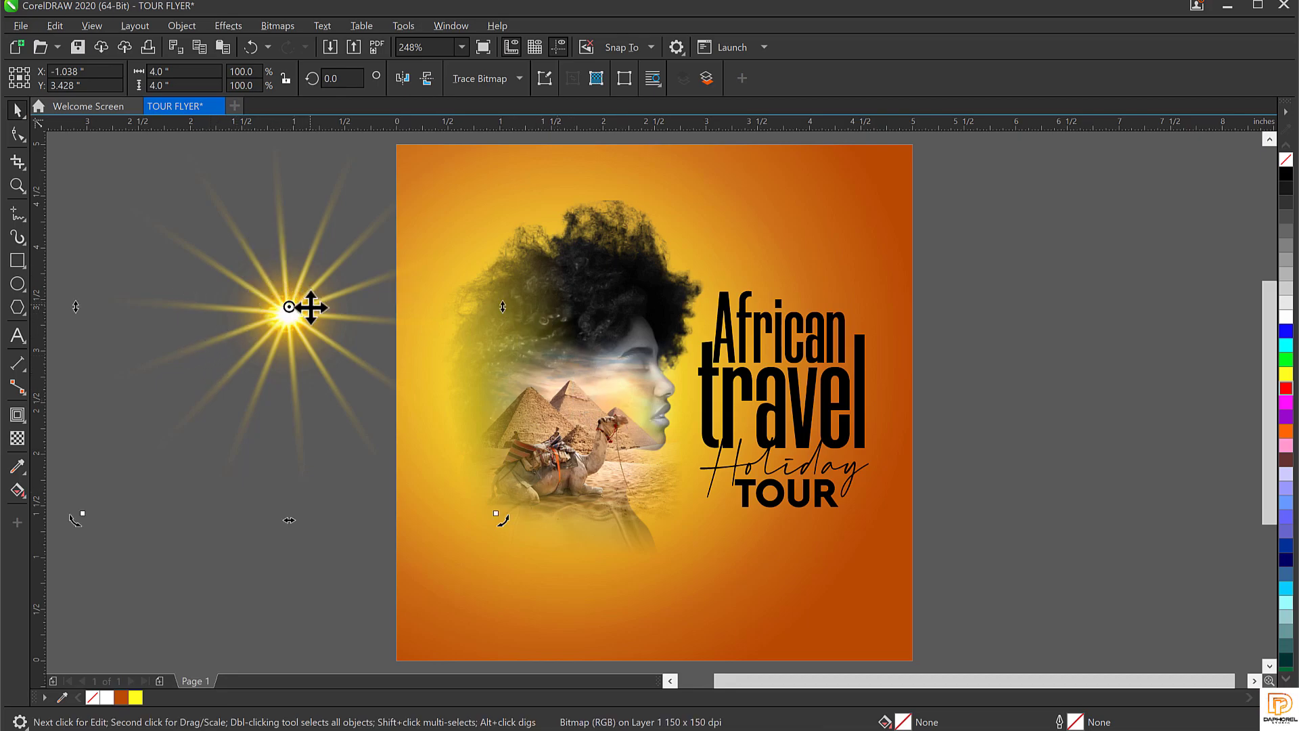
{"action": "left_click", "coordinate": [231, 23]}
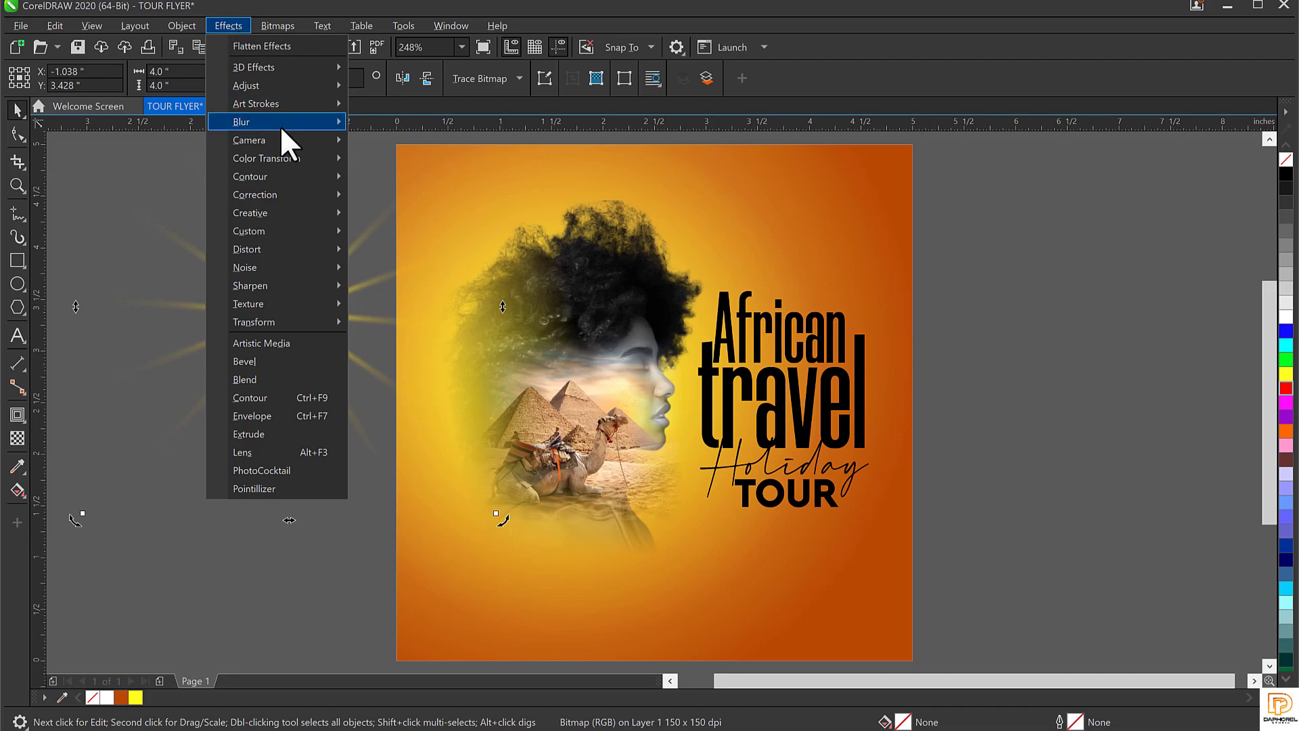
{"action": "mouse_move", "coordinate": [282, 129]}
{"action": "left_click", "coordinate": [406, 162]}
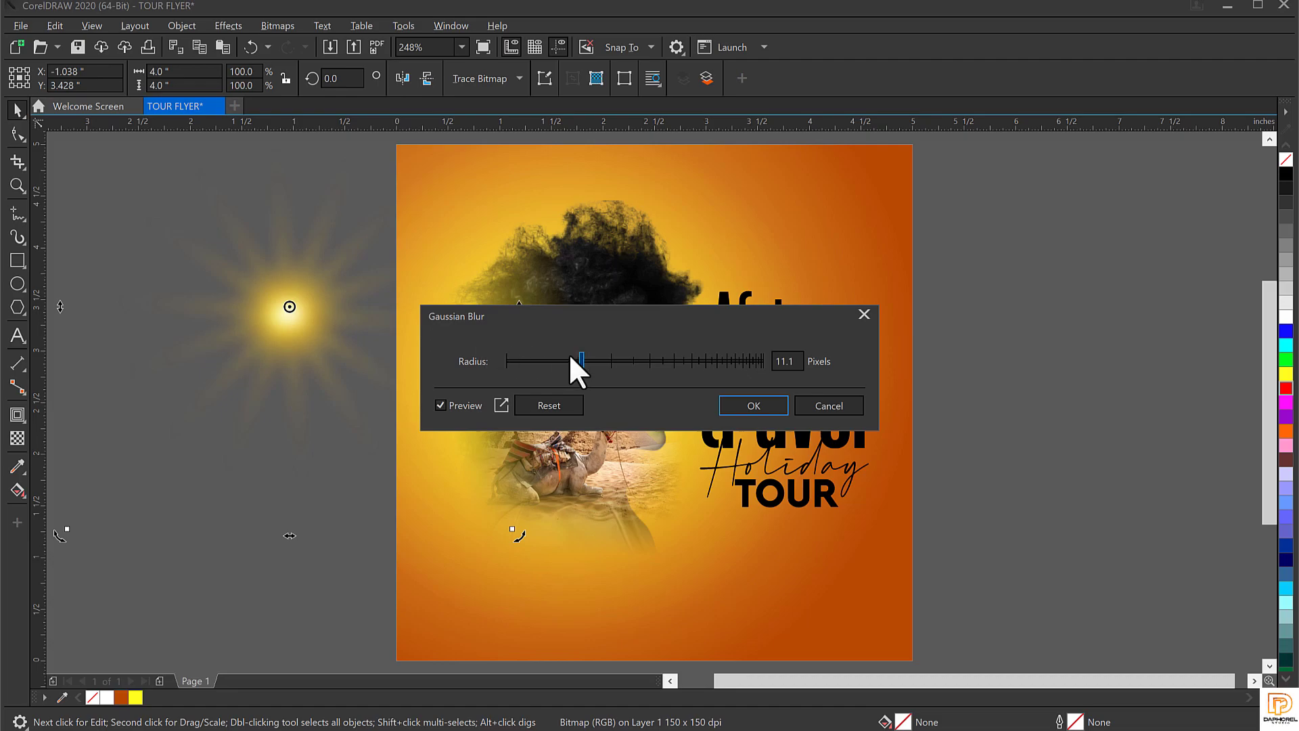
{"action": "left_click", "coordinate": [610, 355]}
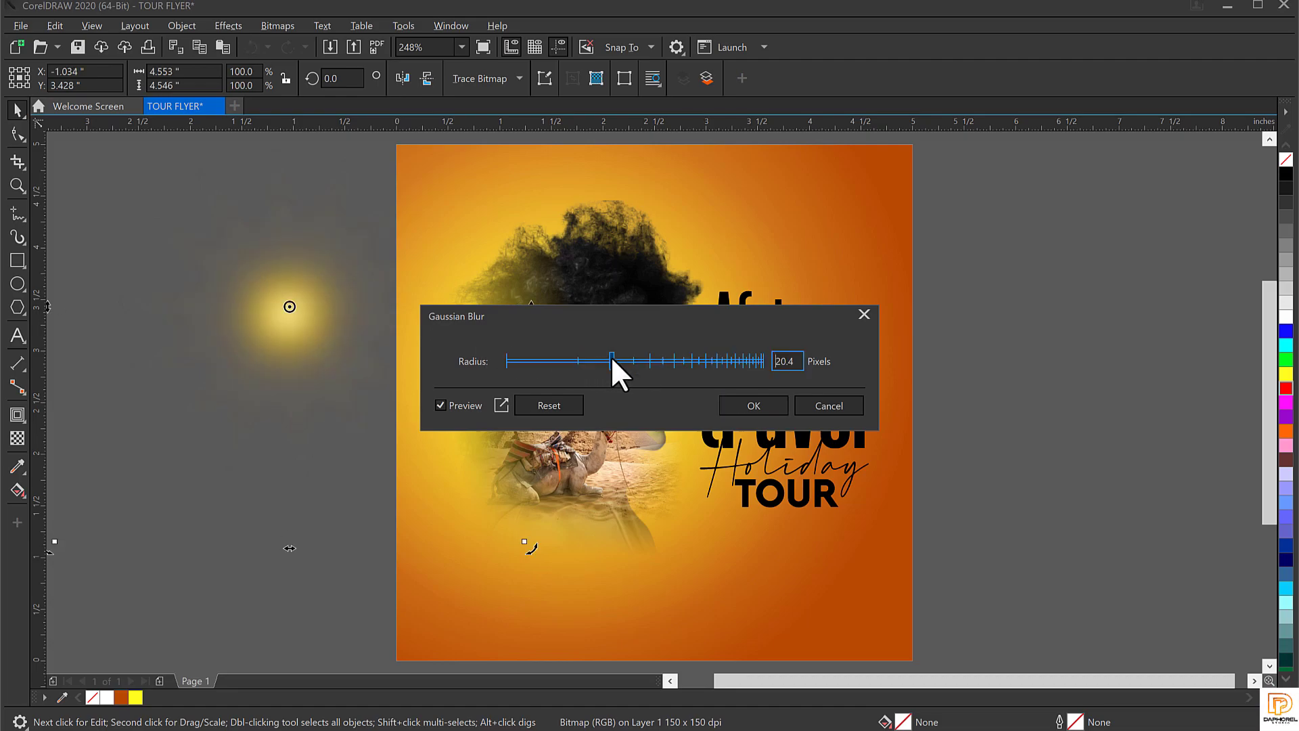
{"action": "left_click", "coordinate": [757, 406]}
{"action": "left_click", "coordinate": [757, 402]}
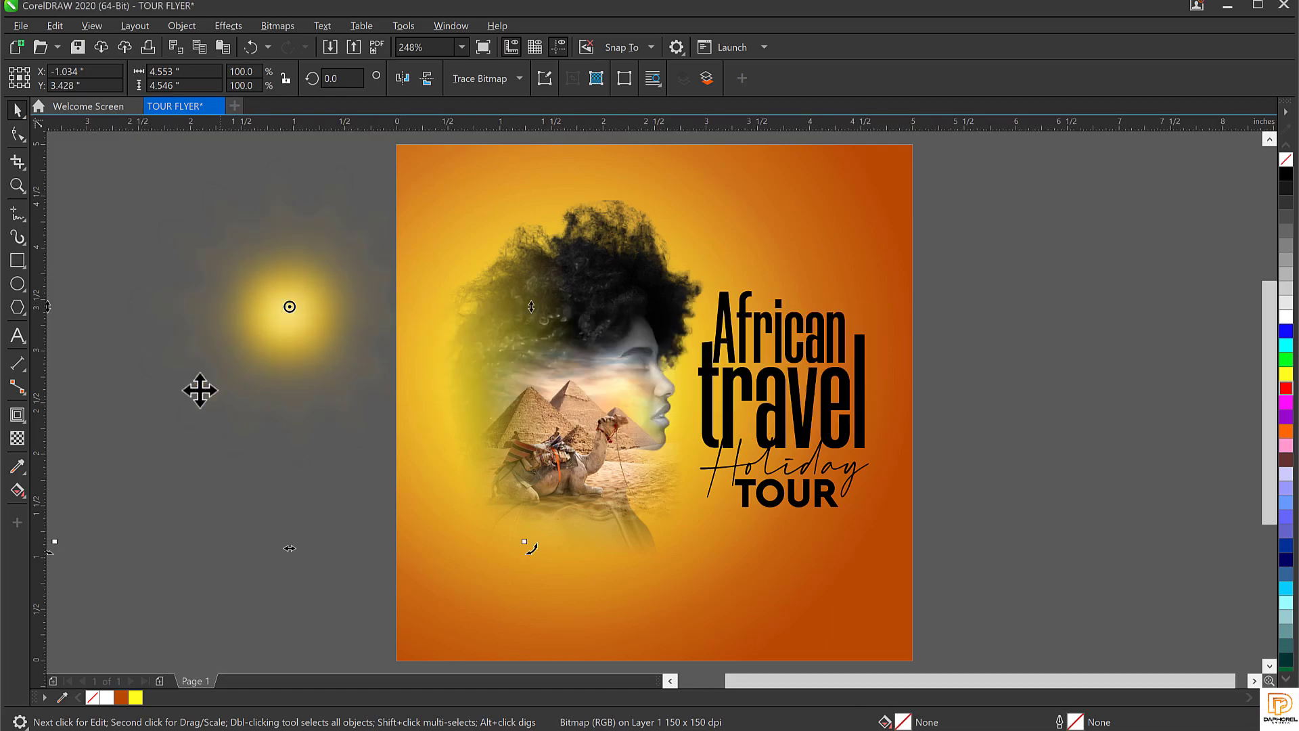
Step: Set the blurred sunburst's transparency merge mode to Screen
{"action": "left_click", "coordinate": [18, 438]}
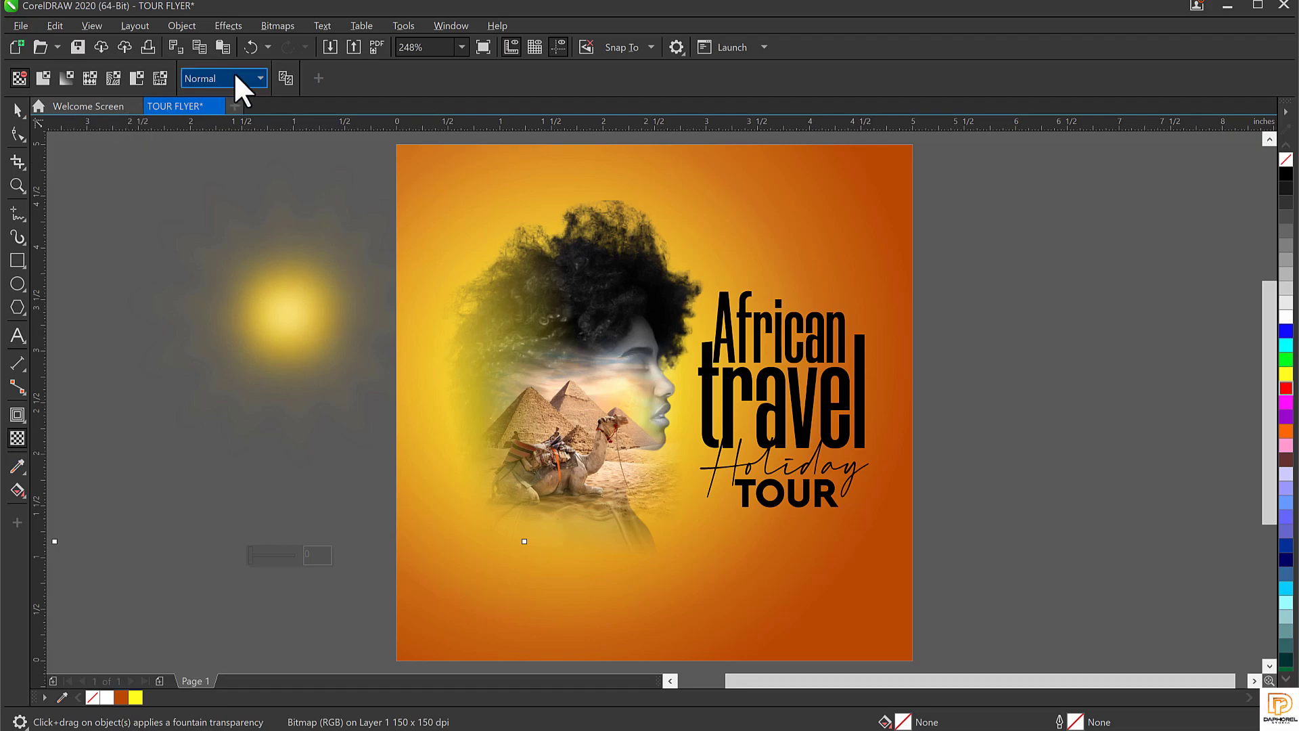
{"action": "left_click", "coordinate": [257, 77]}
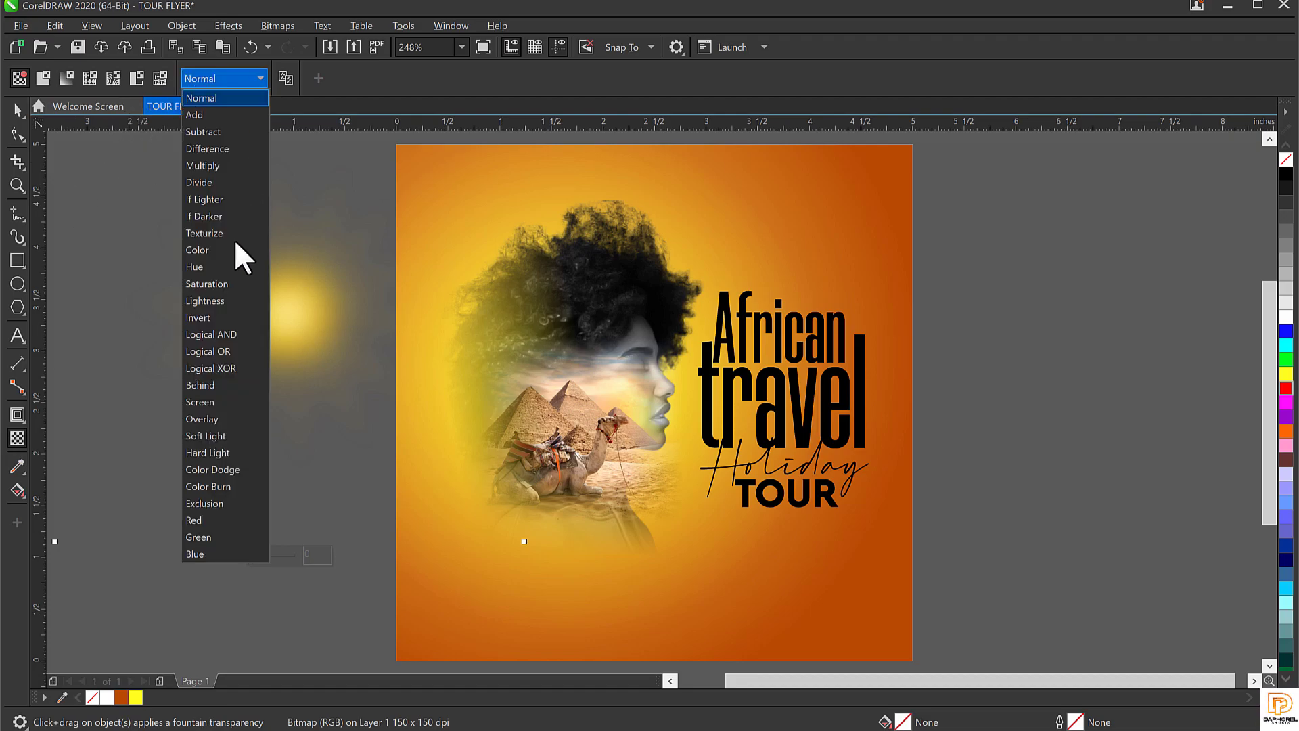
{"action": "left_click", "coordinate": [225, 402]}
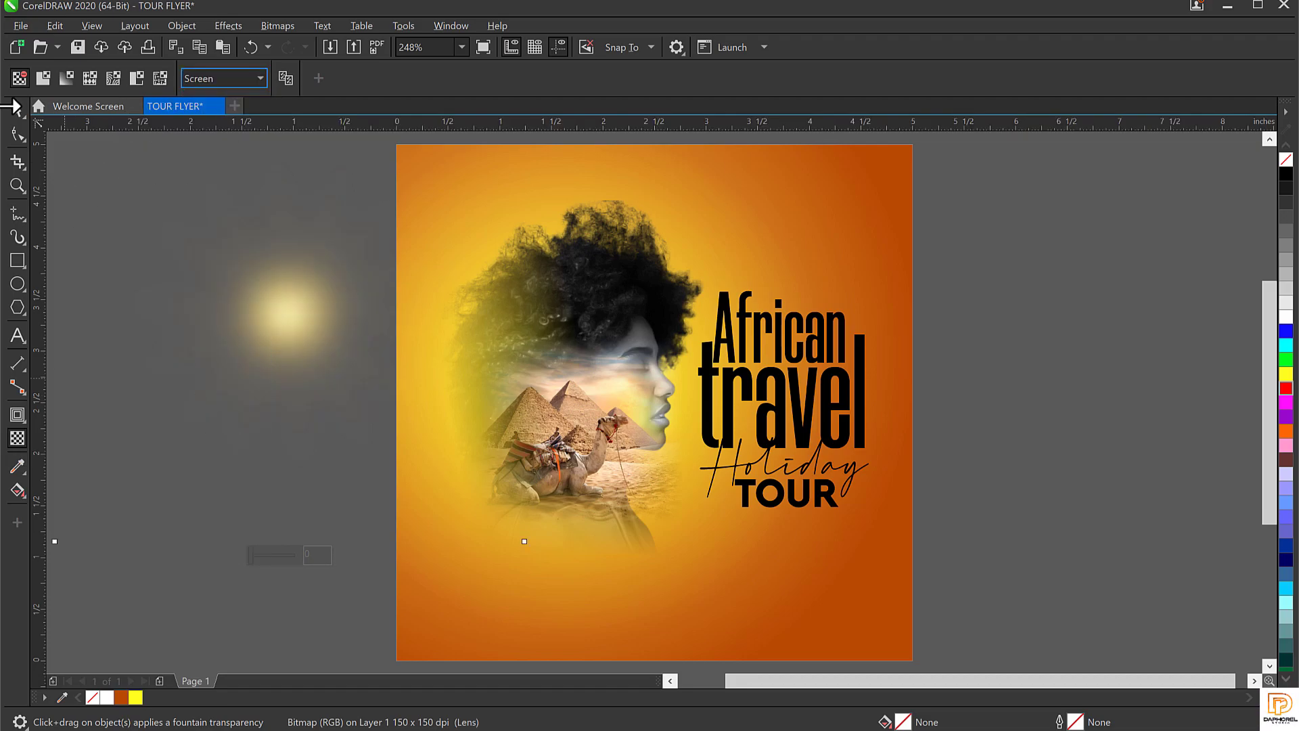
{"action": "left_click", "coordinate": [17, 111]}
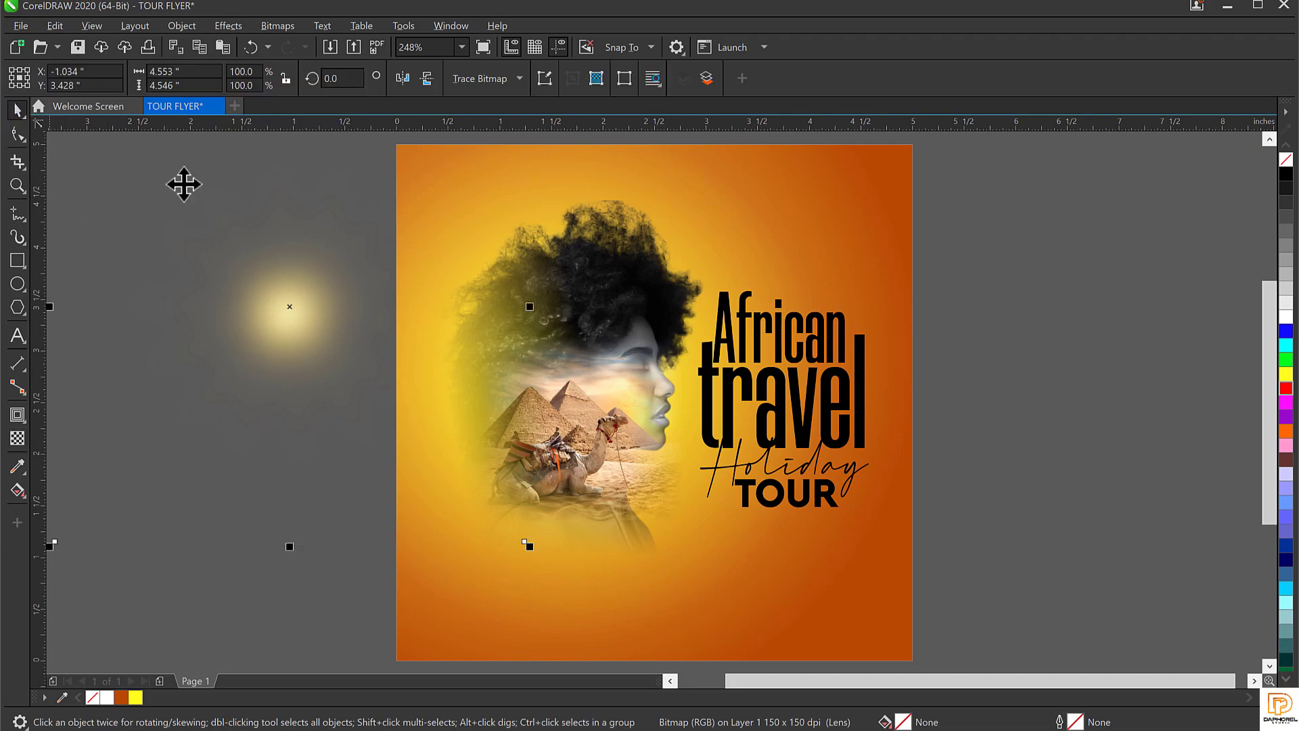
Step: Place the sun glow between the pyramids and the model's face at about 2.08, 2.563 inches and scale it to about 2.53 inches square
{"action": "left_click_drag", "start_coordinate": [299, 311], "coordinate": [619, 408]}
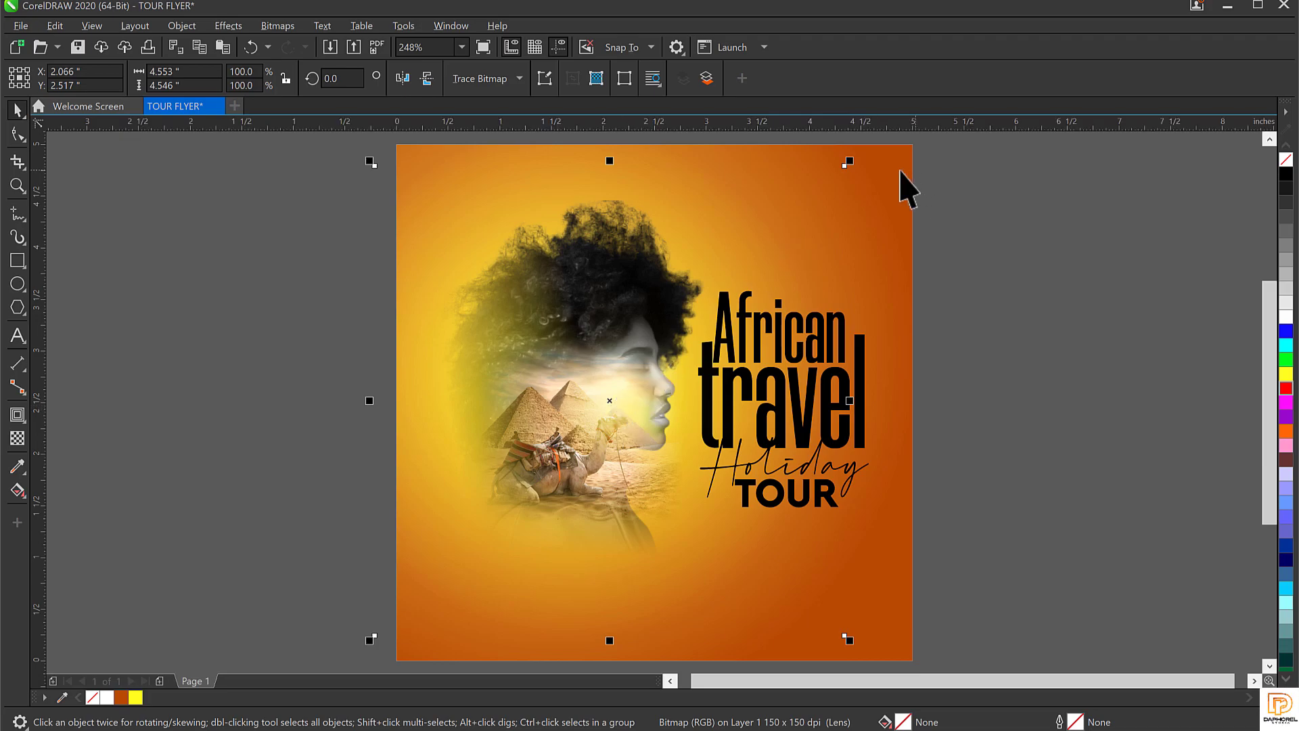
{"action": "left_click_drag", "start_coordinate": [847, 163], "coordinate": [743, 288]}
{"action": "left_click_drag", "start_coordinate": [611, 400], "coordinate": [623, 401]}
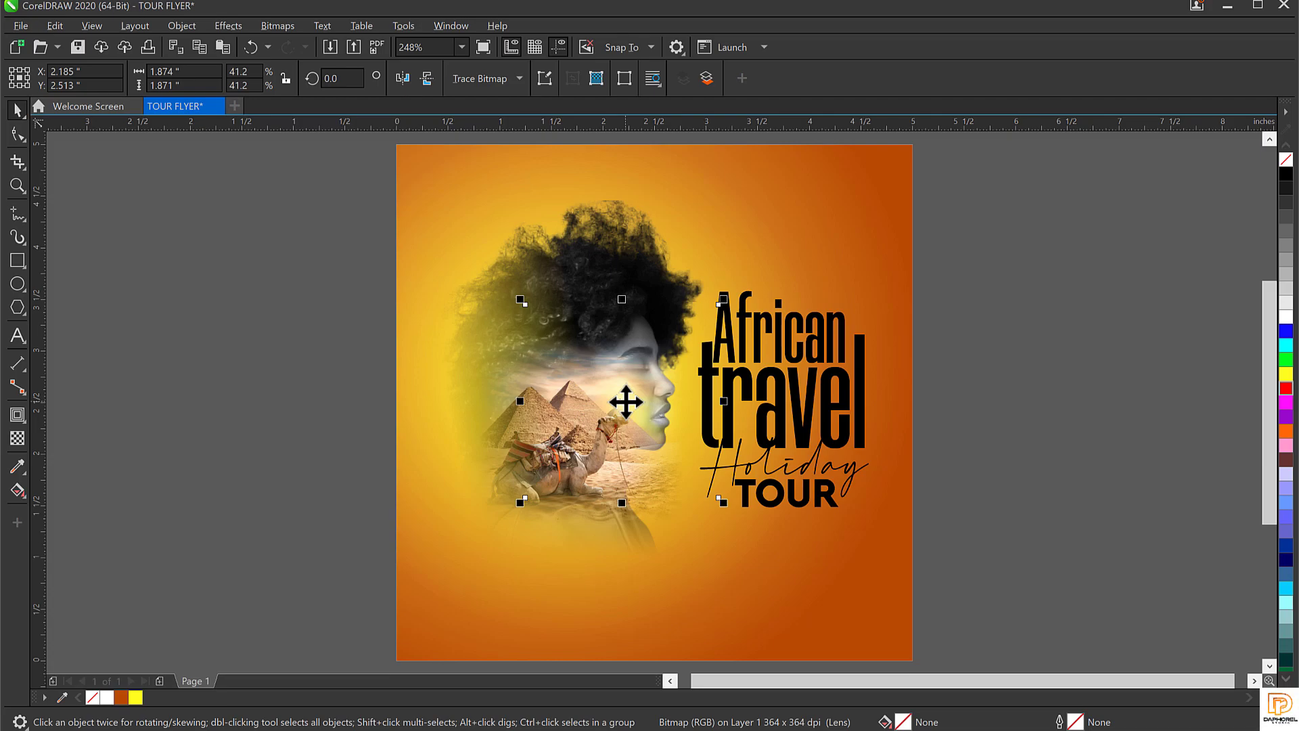
{"action": "left_click_drag", "start_coordinate": [624, 397], "coordinate": [617, 403]}
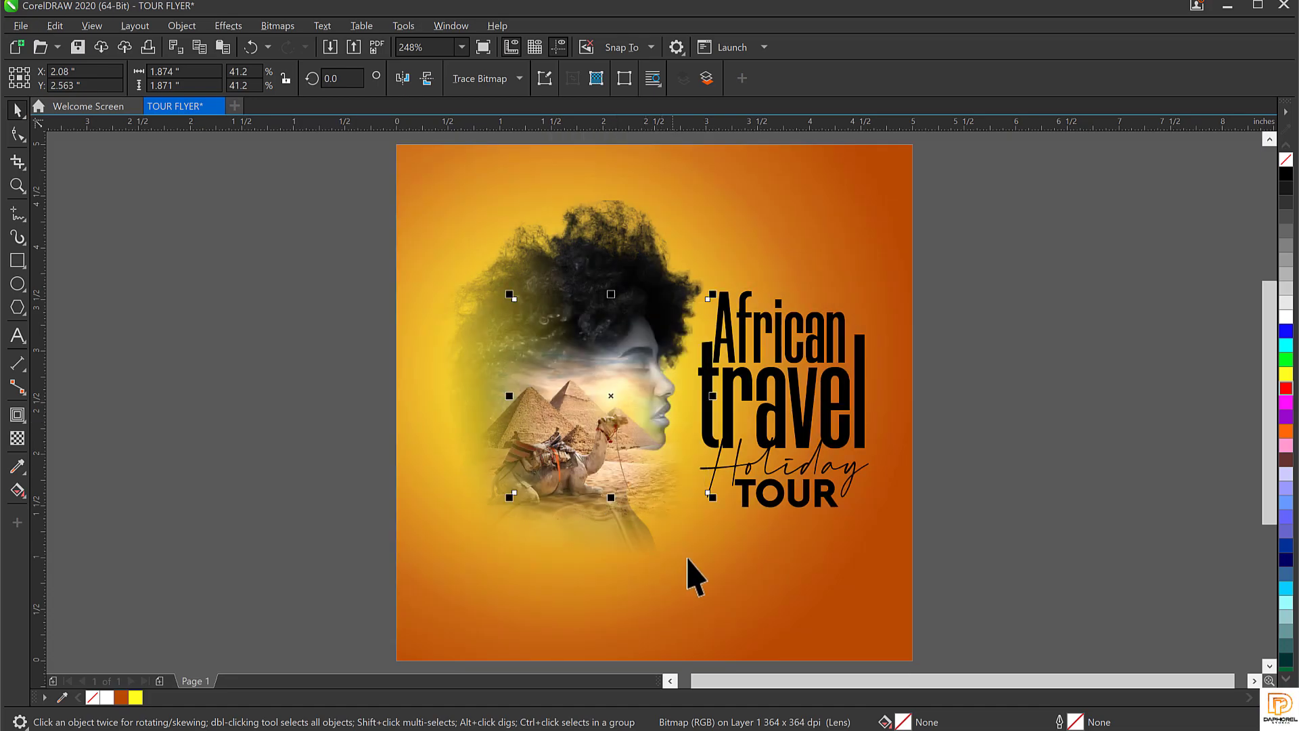
{"action": "left_click_drag", "start_coordinate": [704, 528], "coordinate": [757, 625]}
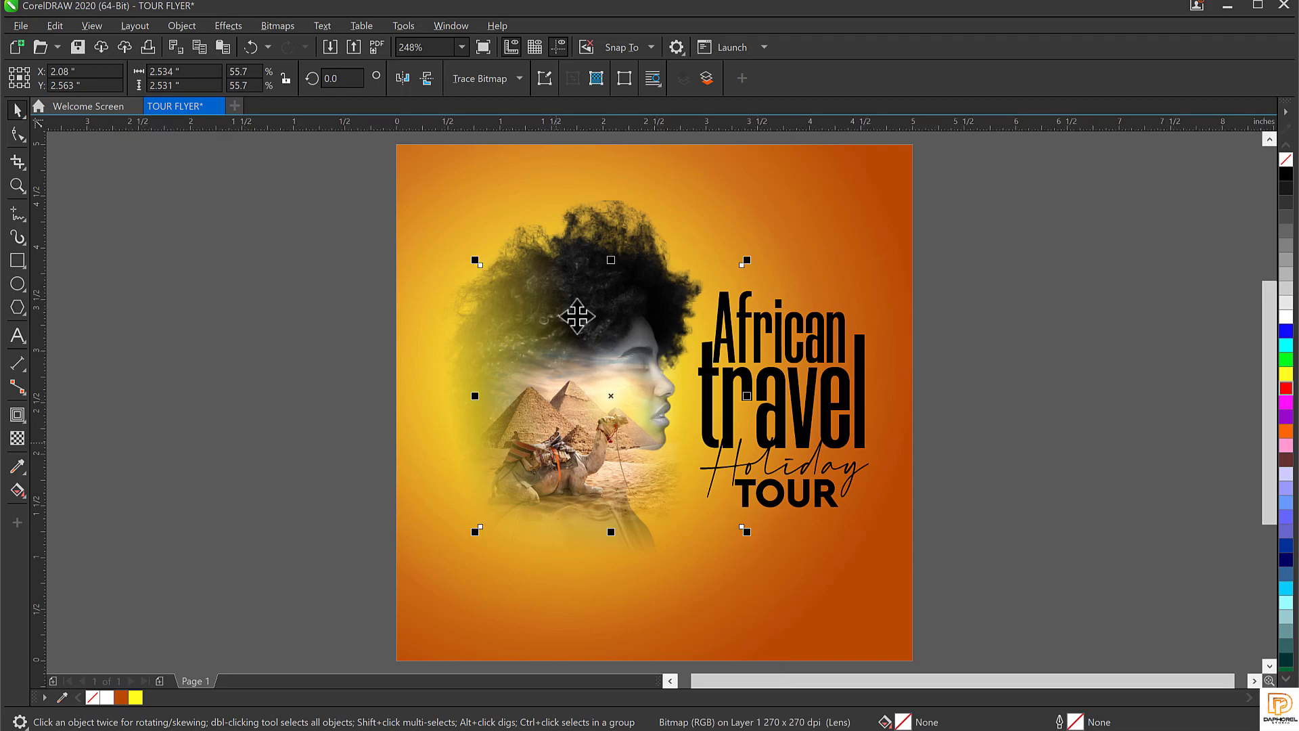
{"action": "scroll", "coordinate": [652, 393], "scroll_direction": "up", "scroll_amount": 3}
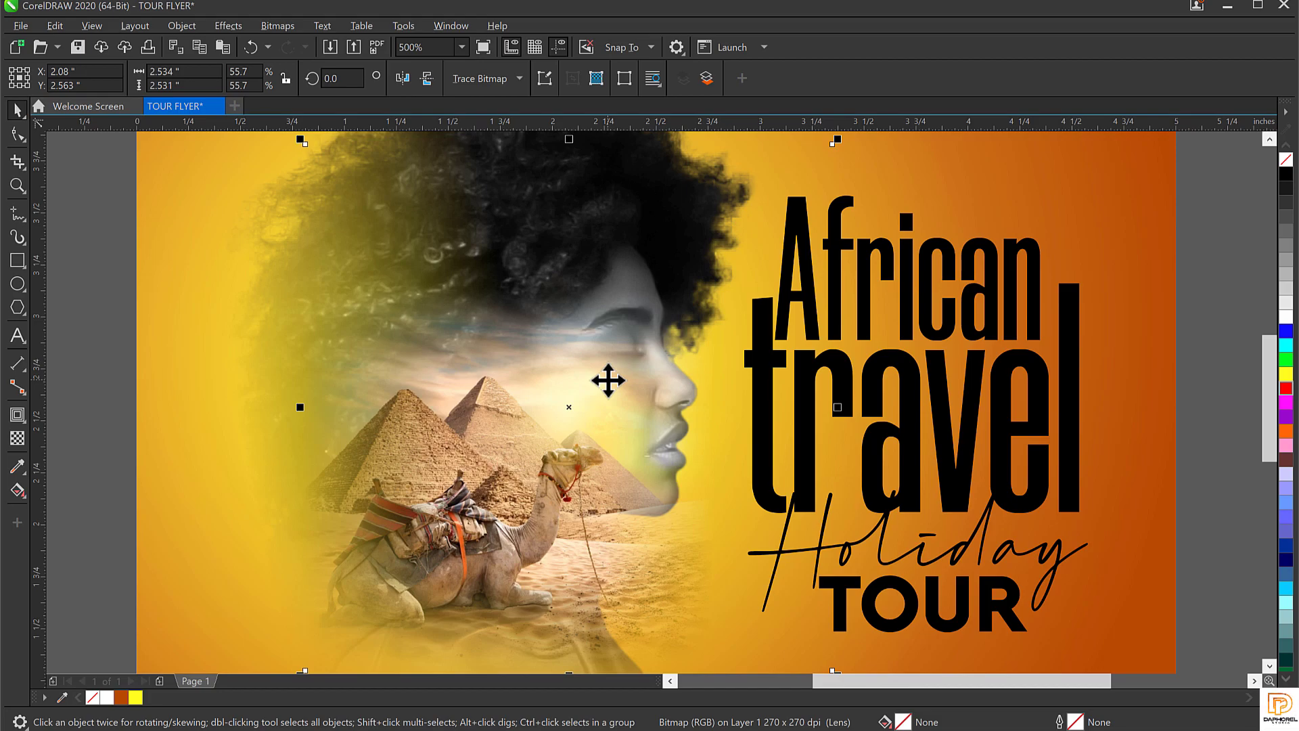
{"action": "scroll", "coordinate": [608, 380], "scroll_direction": "down", "scroll_amount": 3}
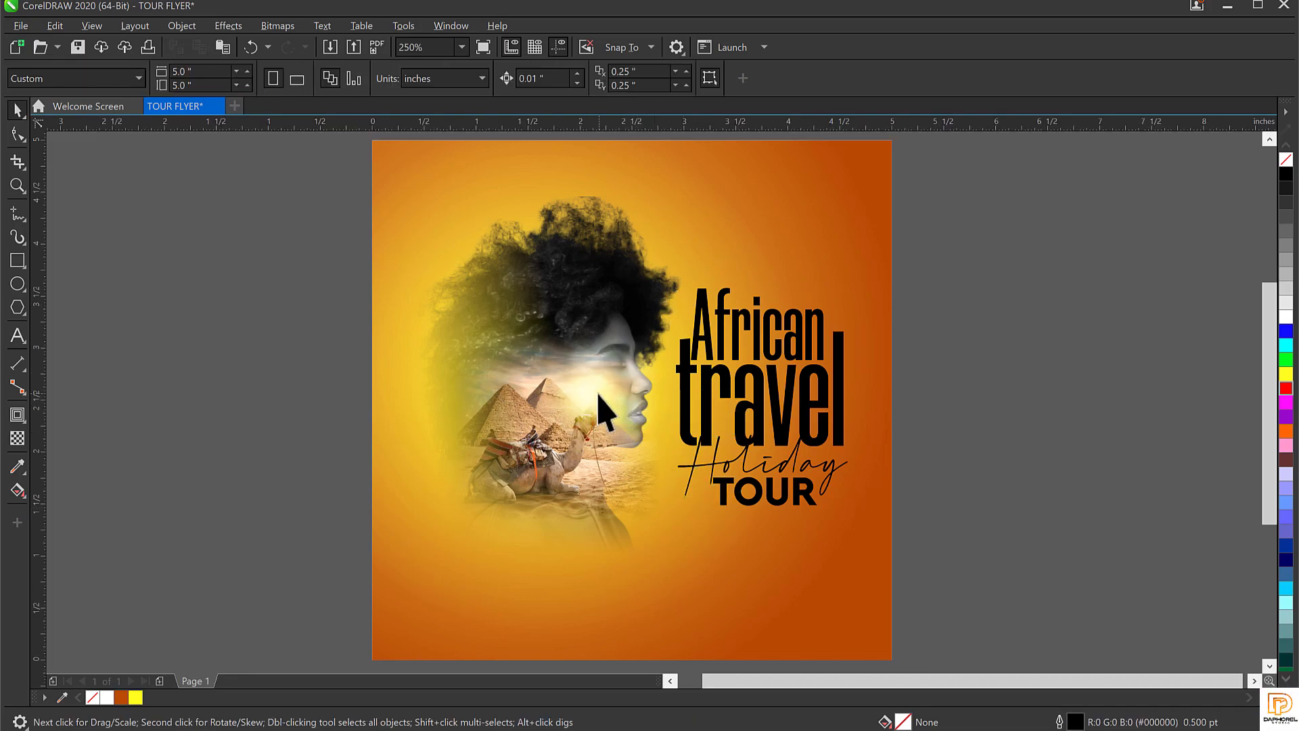
Step: Select the flyer's background rectangle and bring the whole design into view to review the sun glow
{"action": "left_click", "coordinate": [600, 406]}
{"action": "left_click", "coordinate": [947, 382]}
{"action": "left_click", "coordinate": [820, 207]}
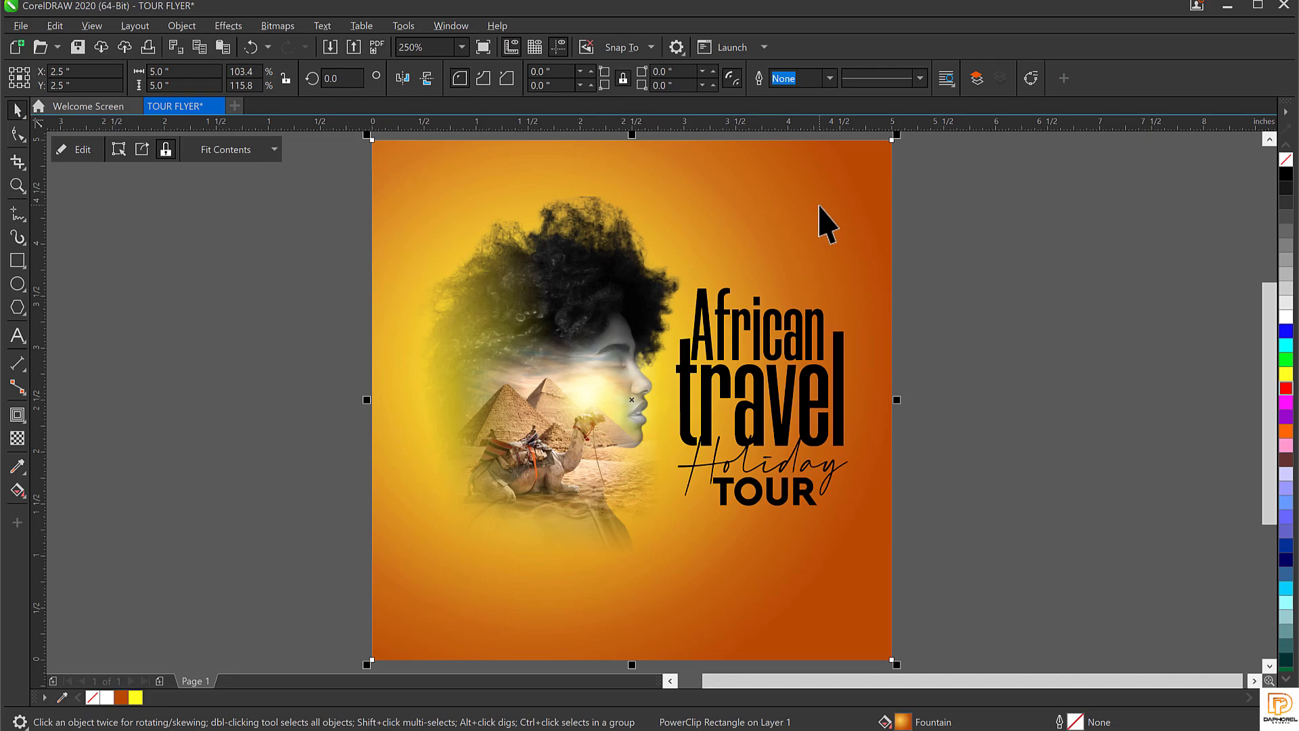
{"action": "key", "text": "shift+F2"}
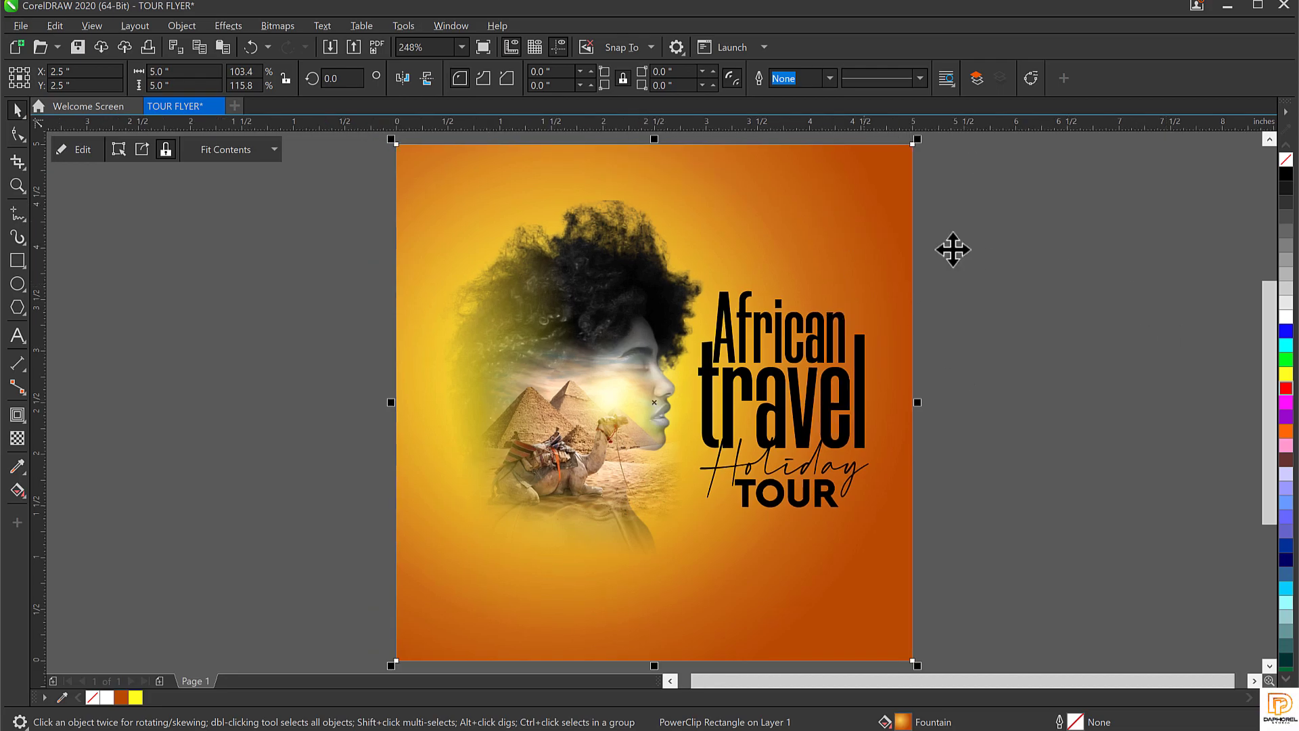
{"action": "left_click", "coordinate": [835, 224]}
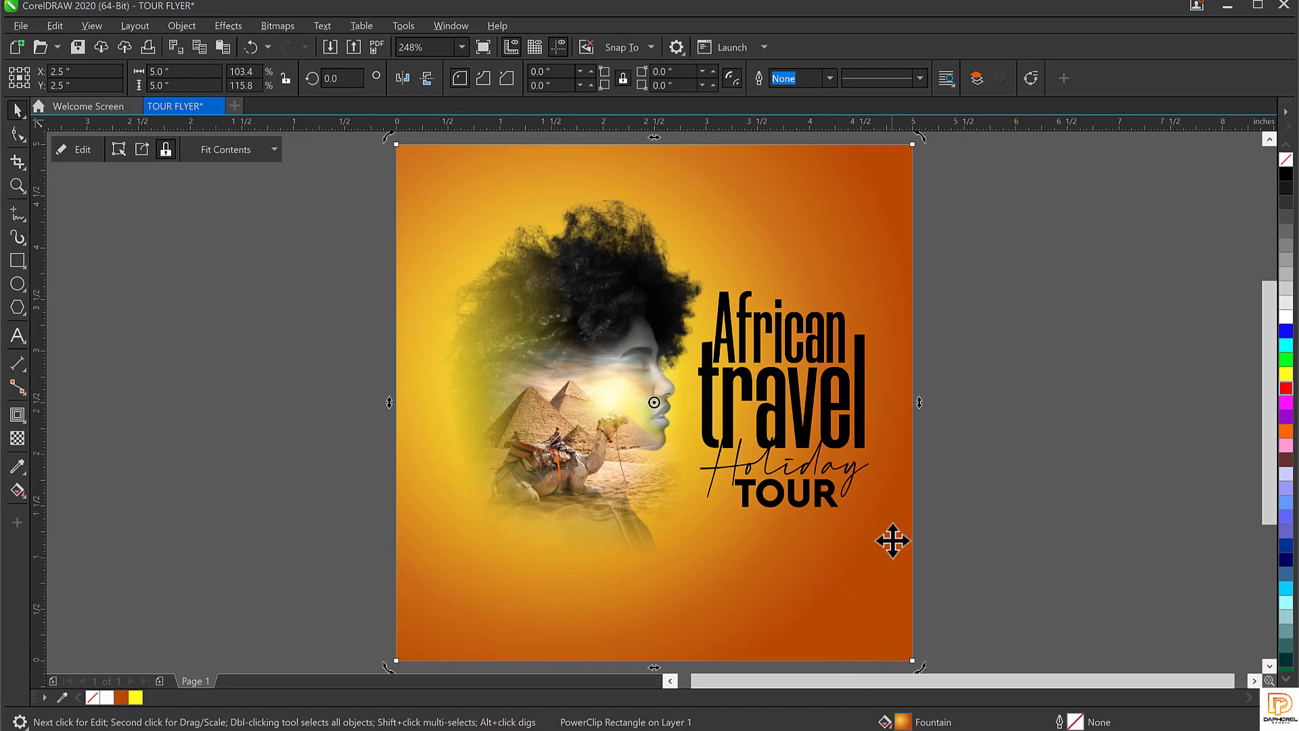
{"action": "left_click_drag", "start_coordinate": [891, 626], "coordinate": [1048, 528]}
{"action": "key", "text": "ctrl+z"}
{"action": "key", "text": "ctrl+z"}
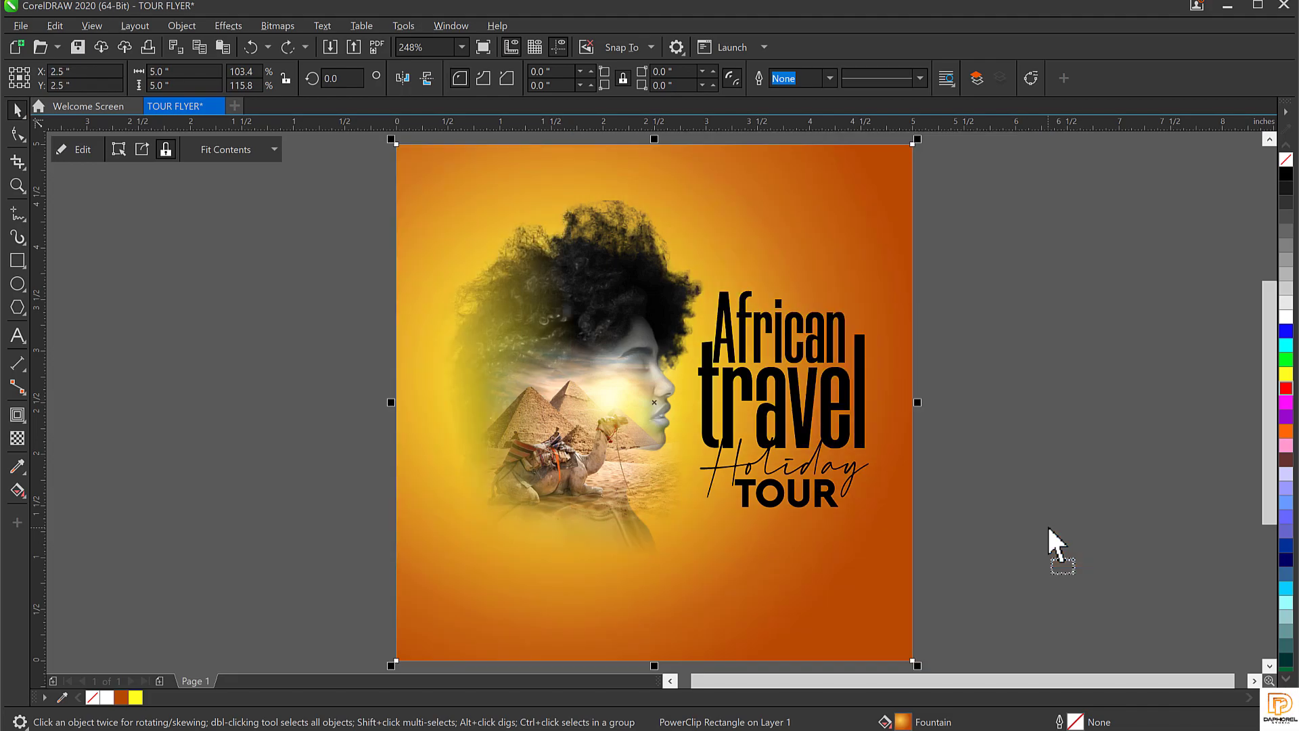
Step: Enlarge the background's radial fountain fill by moving its dark orange end node outward beyond the flyer's right edge
{"action": "key", "text": "g"}
{"action": "left_click_drag", "start_coordinate": [915, 405], "coordinate": [963, 510]}
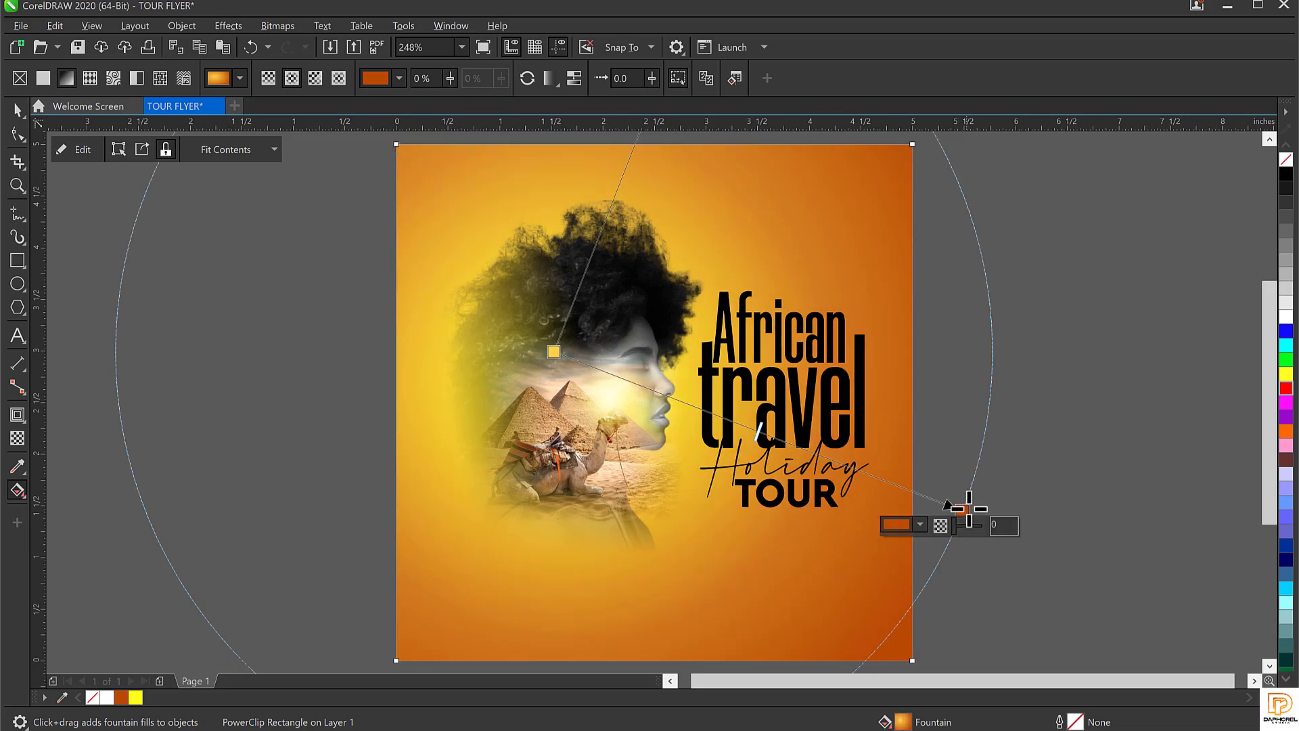
{"action": "left_click_drag", "start_coordinate": [966, 509], "coordinate": [974, 511]}
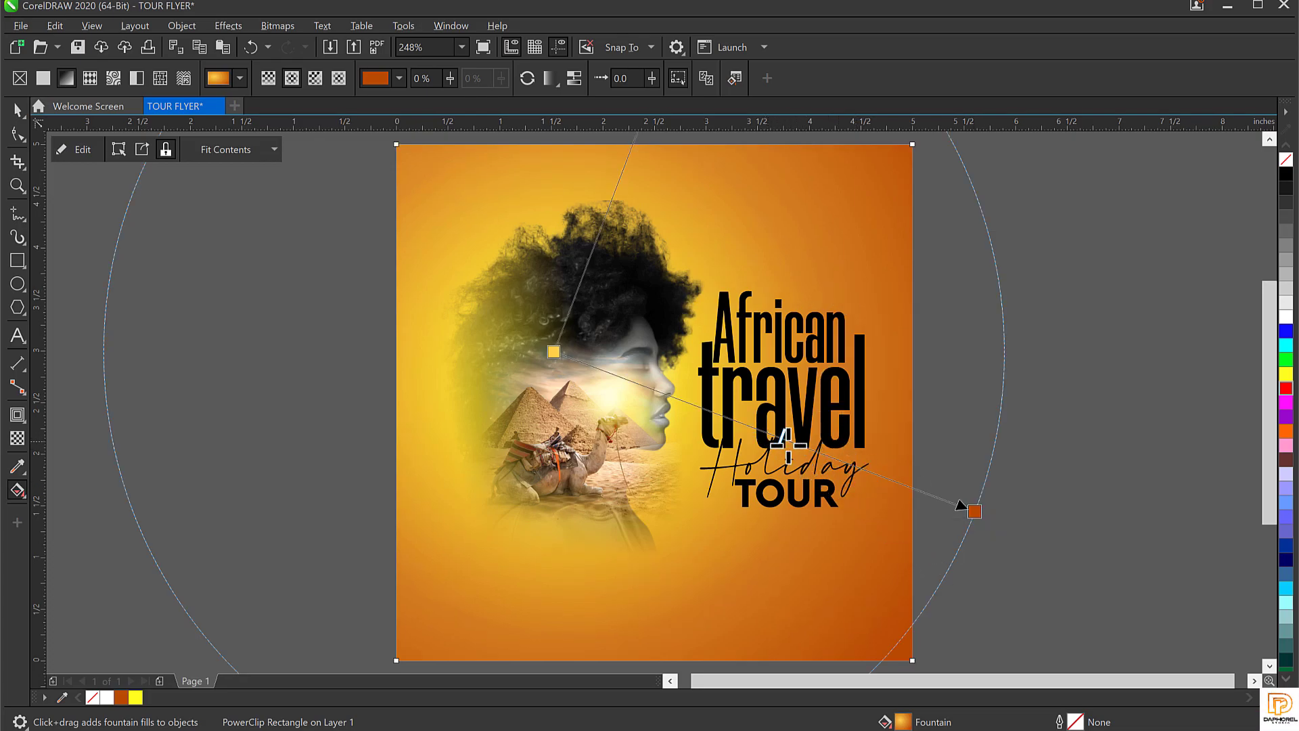
{"action": "left_click_drag", "start_coordinate": [790, 447], "coordinate": [791, 446]}
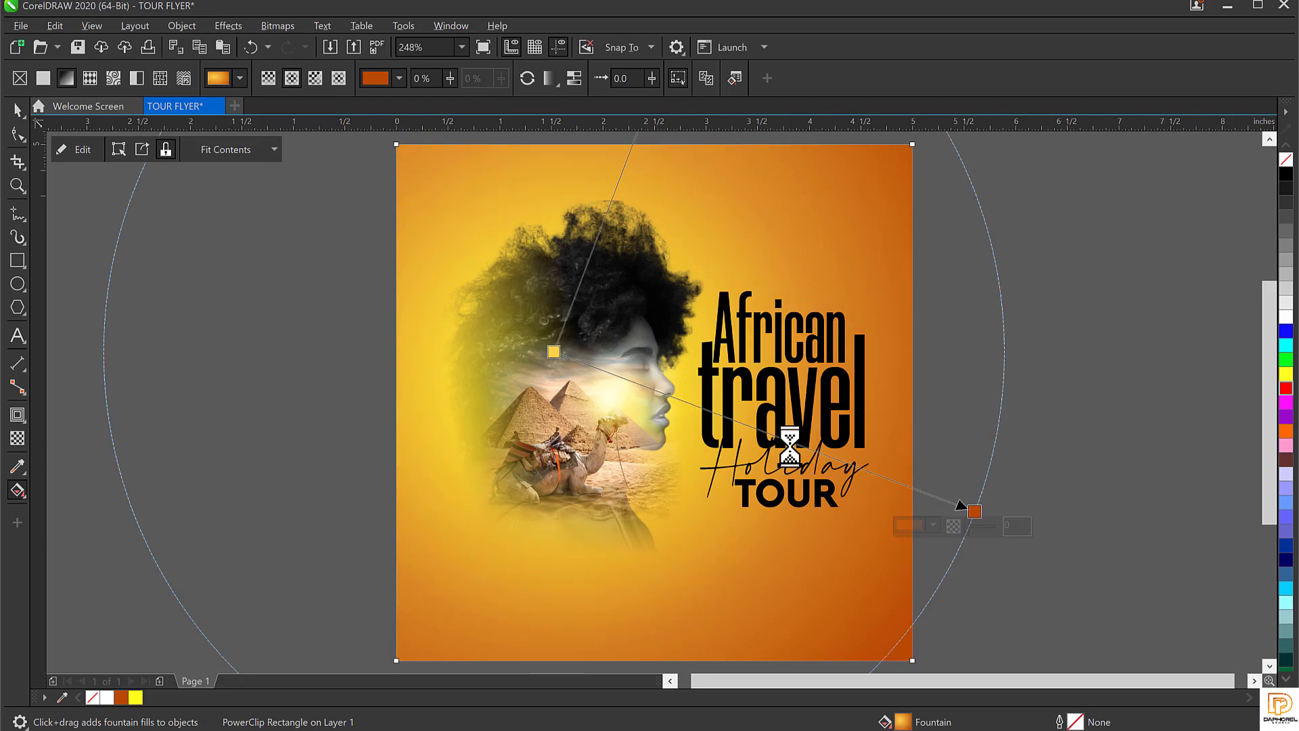
{"action": "key", "text": "space"}
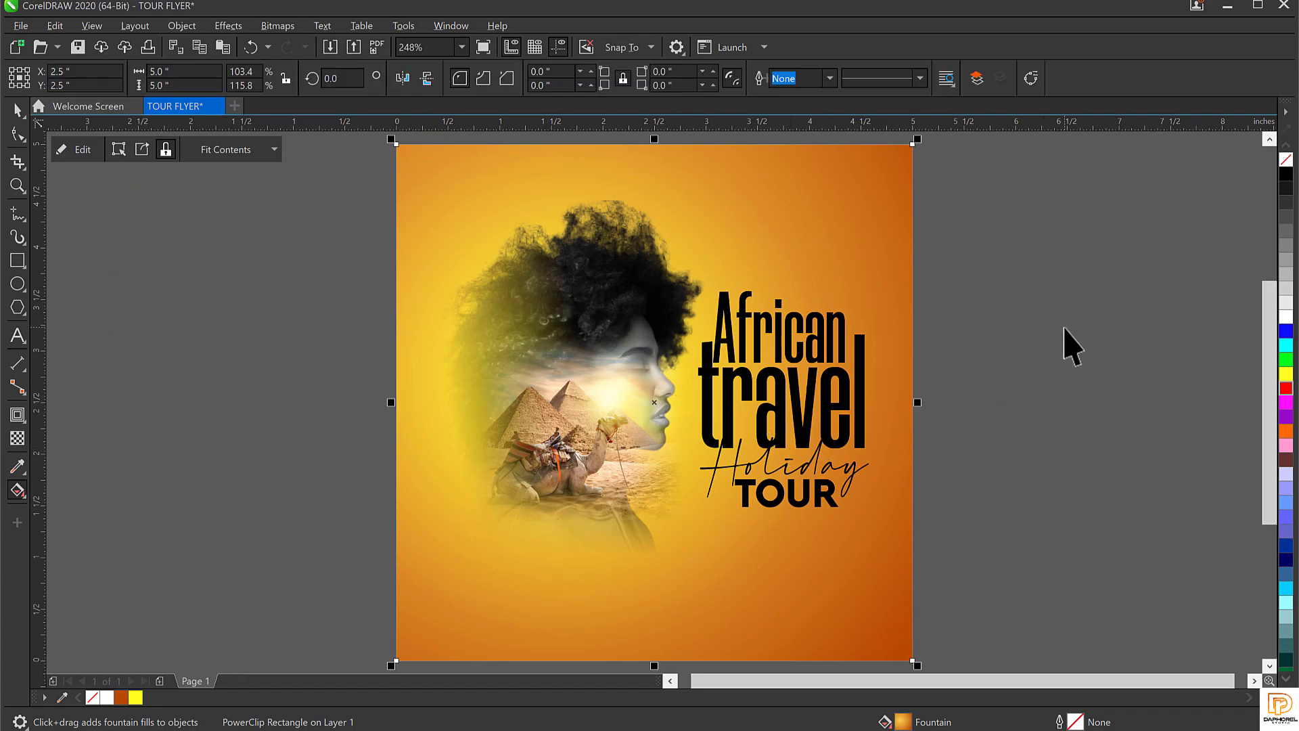
{"action": "left_click", "coordinate": [1064, 330]}
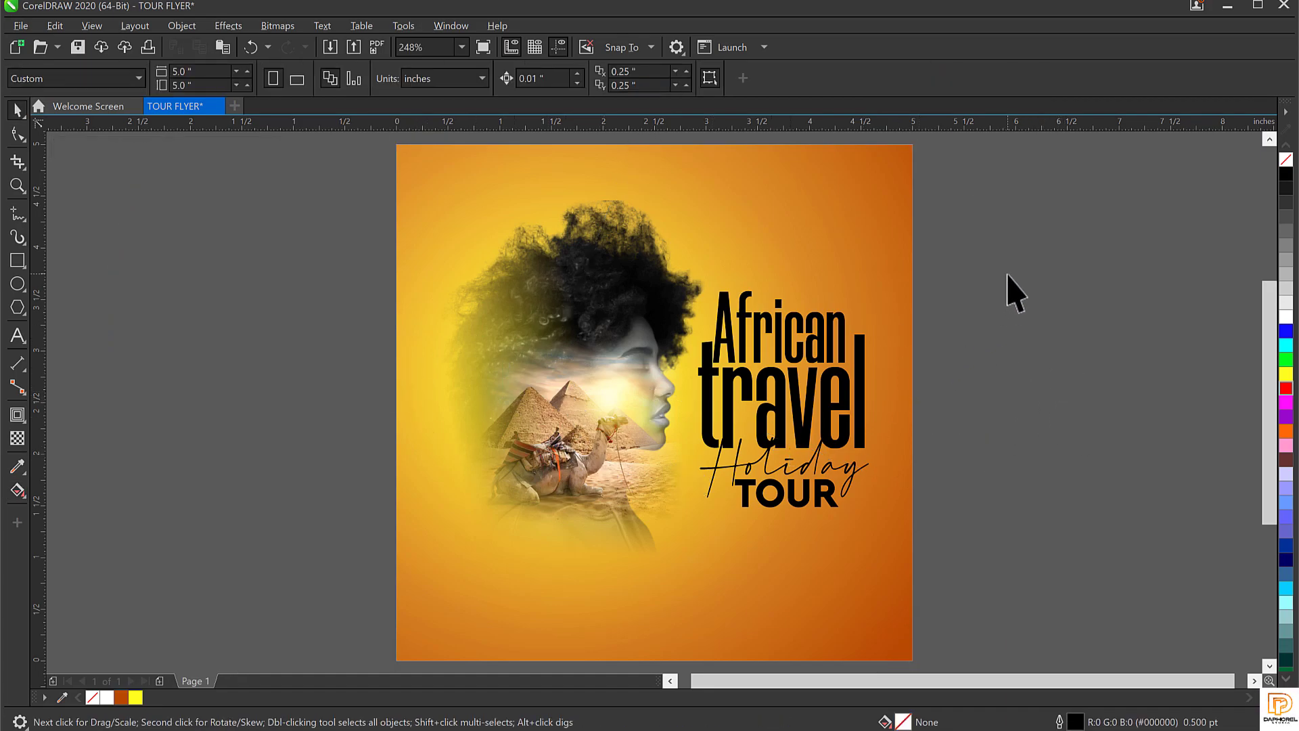
Step: Select all four title texts and move them slightly up to about 3.784, 2.641 inches
{"action": "left_click_drag", "start_coordinate": [1009, 247], "coordinate": [666, 592]}
{"action": "left_click_drag", "start_coordinate": [801, 412], "coordinate": [806, 400]}
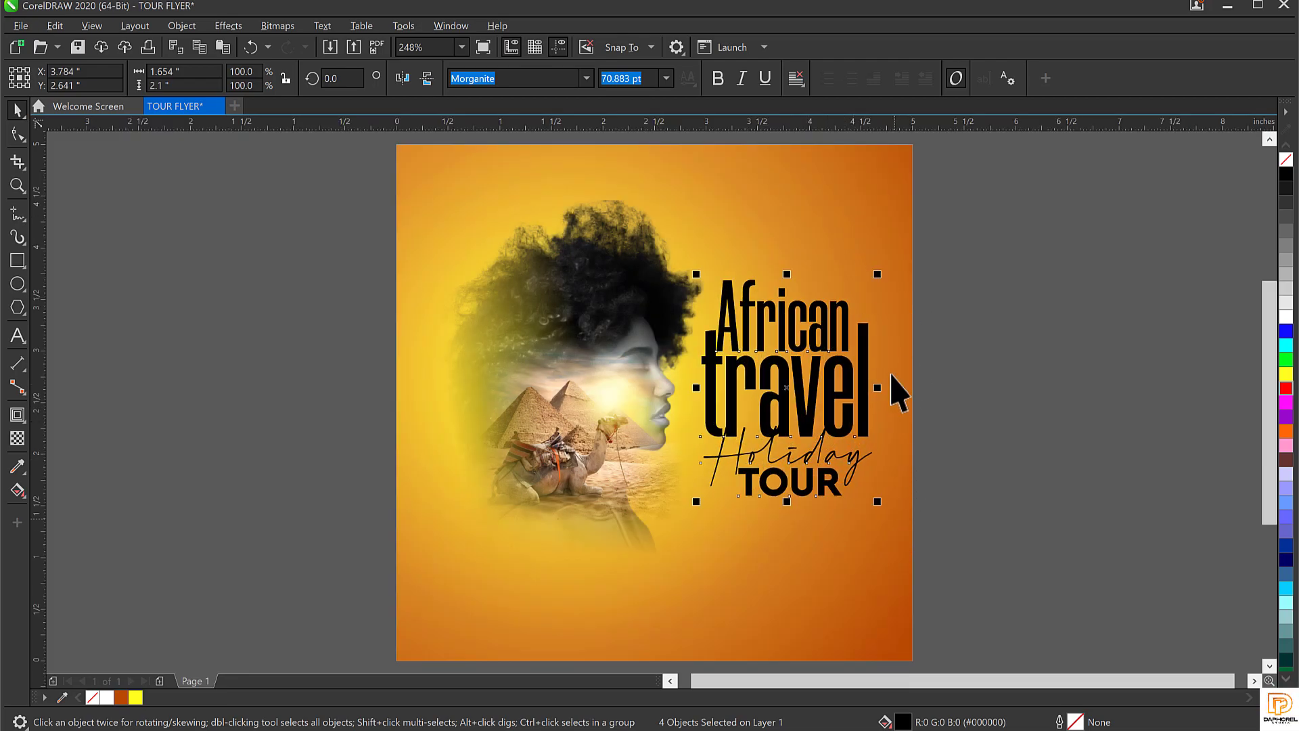
{"action": "key", "text": "Escape"}
{"action": "left_click", "coordinate": [1000, 326]}
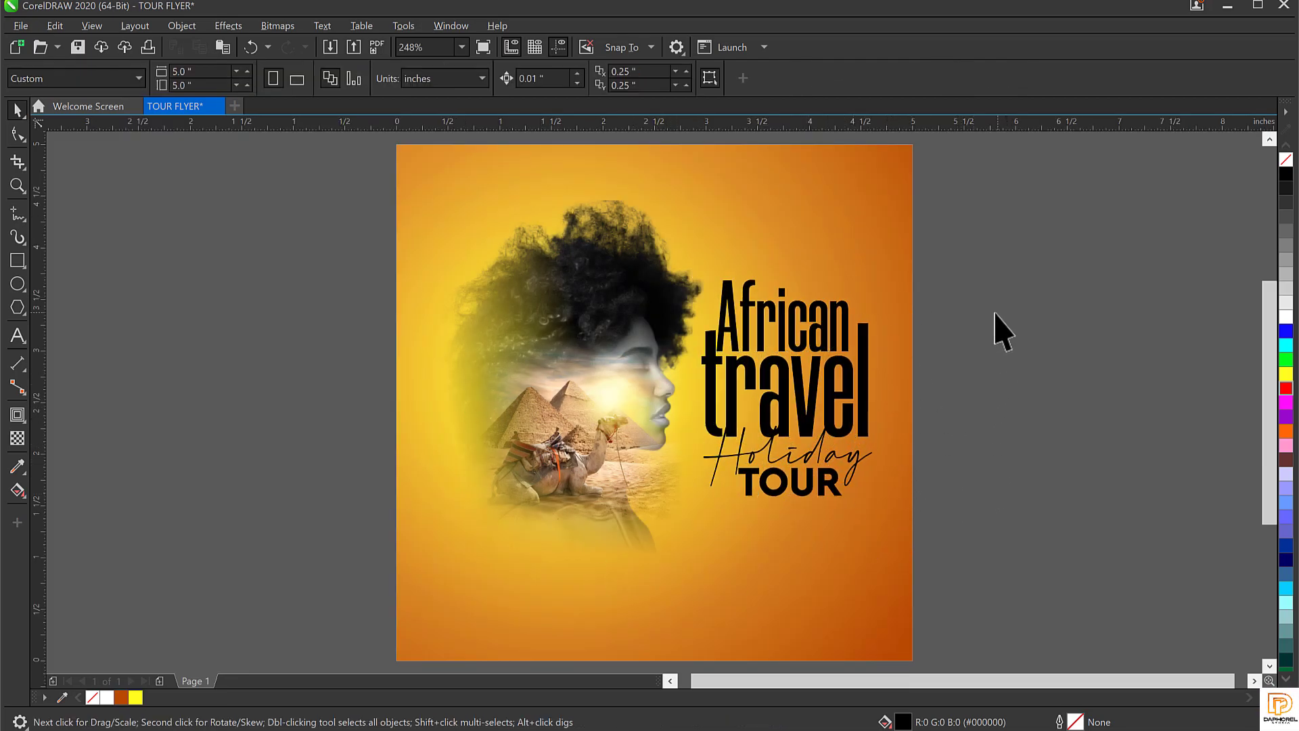
Step: Recolor the whole title dark brown (#4D1F00) by tinting its black fill with the dark orange document color
{"action": "left_click_drag", "start_coordinate": [1000, 261], "coordinate": [643, 611]}
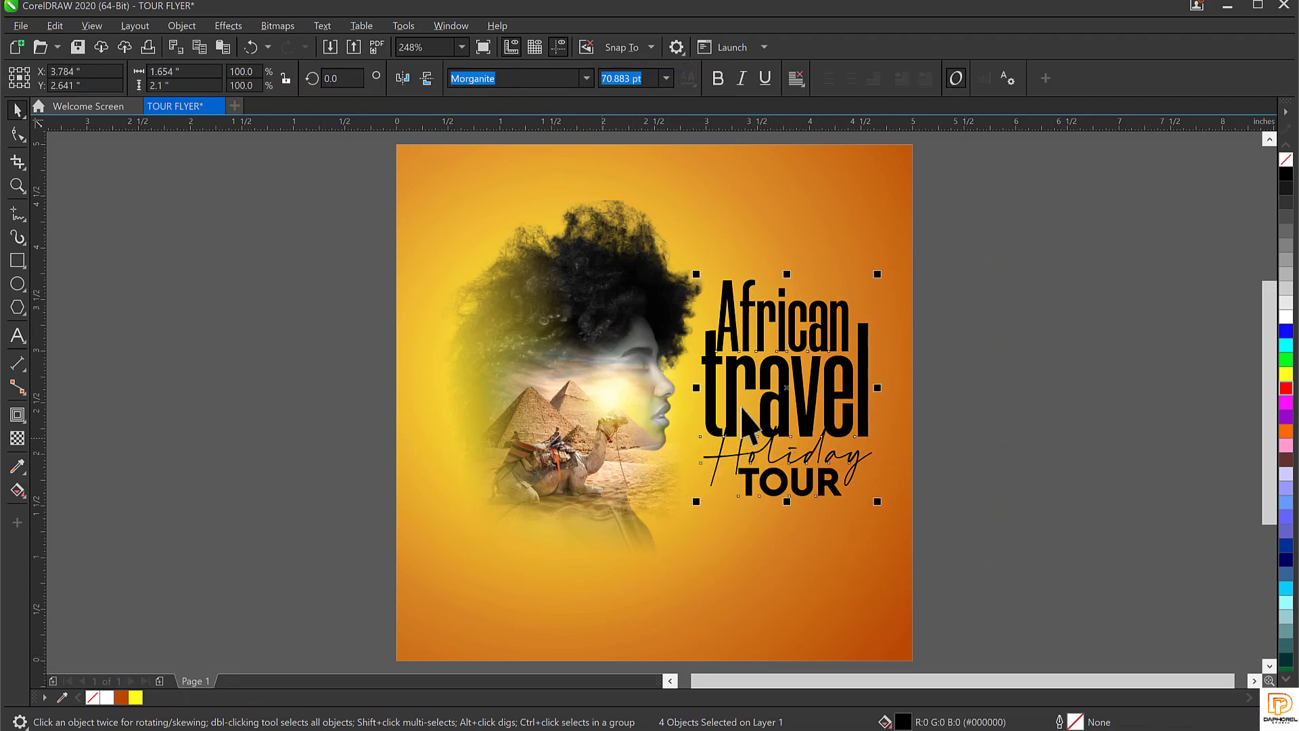
{"action": "left_click", "coordinate": [121, 697]}
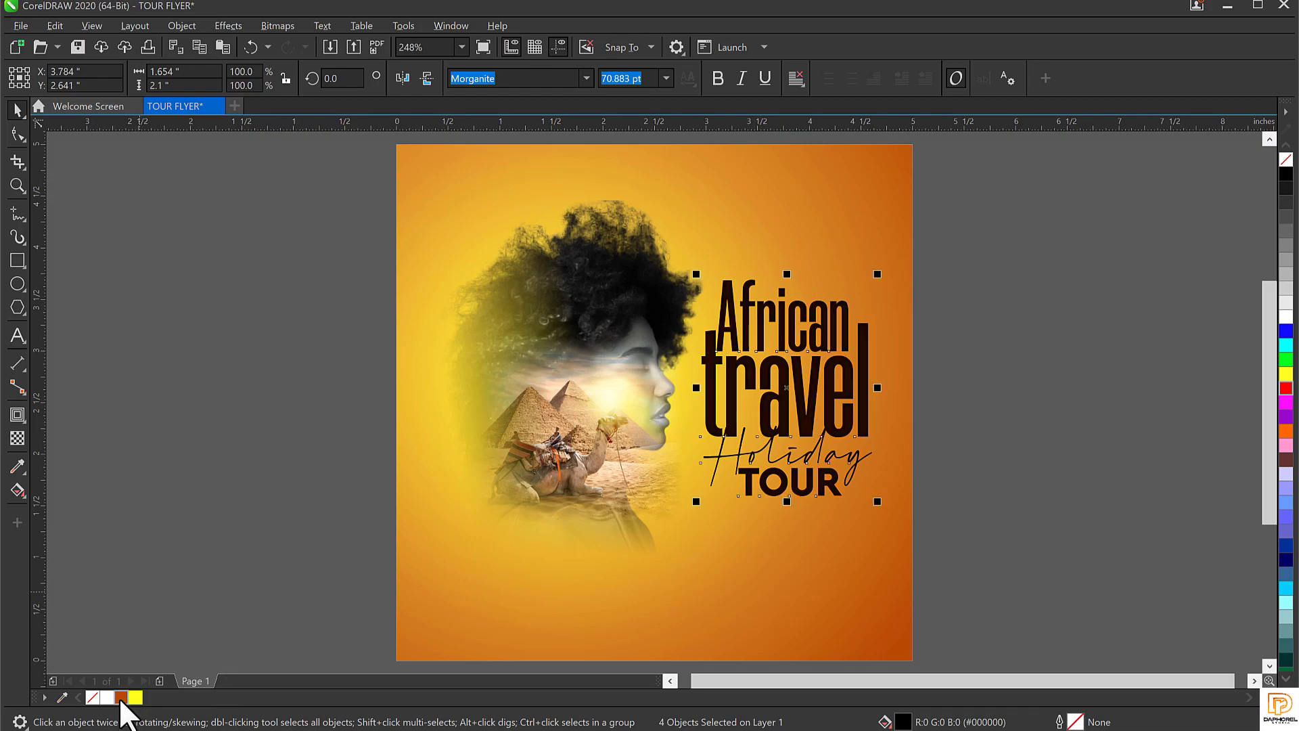
{"action": "left_click", "coordinate": [121, 697], "text": "ctrl"}
{"action": "left_click", "coordinate": [121, 700], "text": "ctrl"}
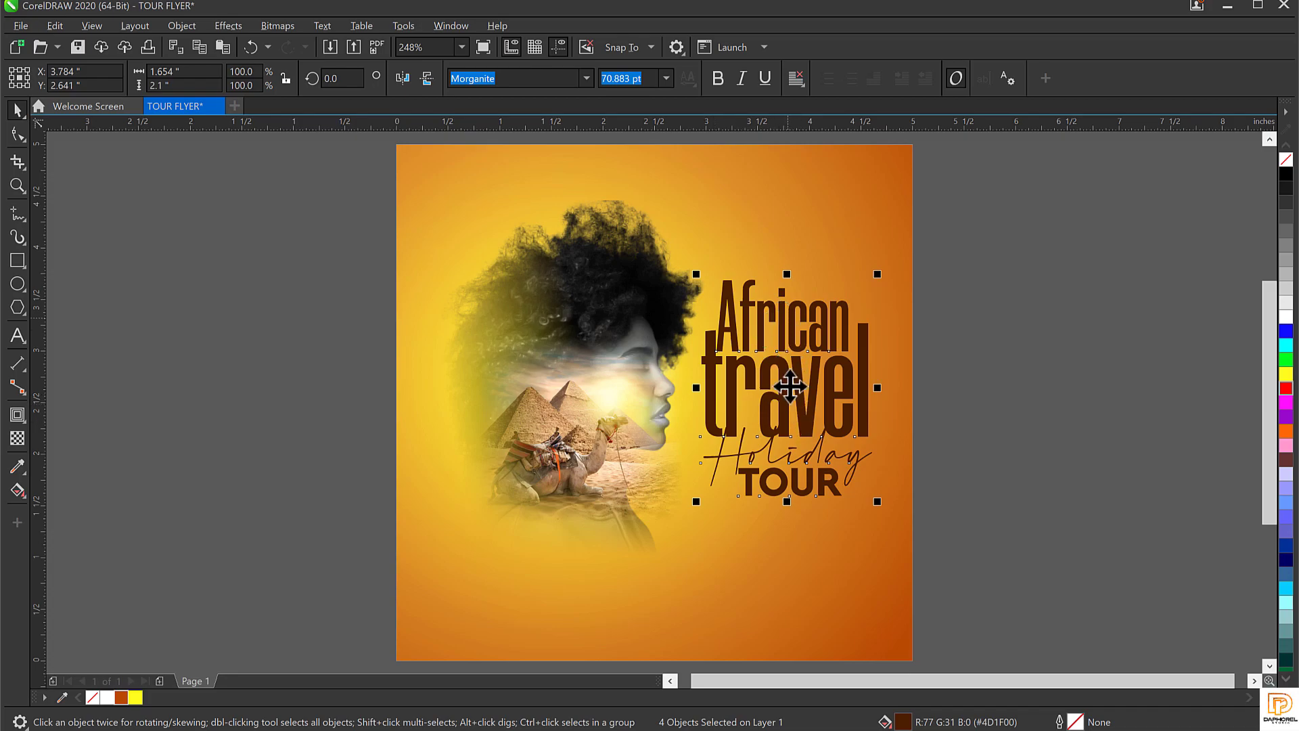
{"action": "left_click", "coordinate": [958, 293]}
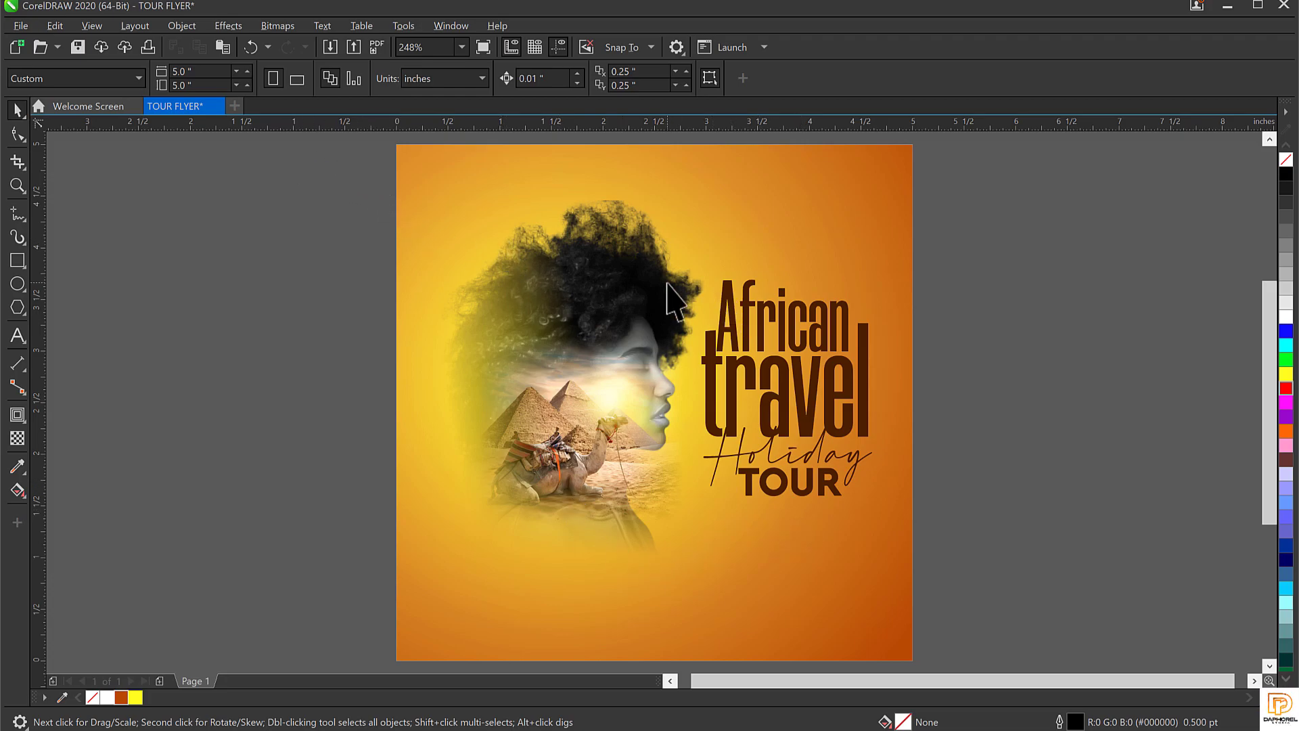
Step: Select the four objects that form the model, pyramids and sun glow artwork and group them
{"action": "scroll", "coordinate": [519, 291], "scroll_direction": "down", "scroll_amount": 1}
{"action": "left_click_drag", "start_coordinate": [368, 167], "coordinate": [655, 531]}
{"action": "left_click_drag", "start_coordinate": [534, 325], "coordinate": [390, 328]}
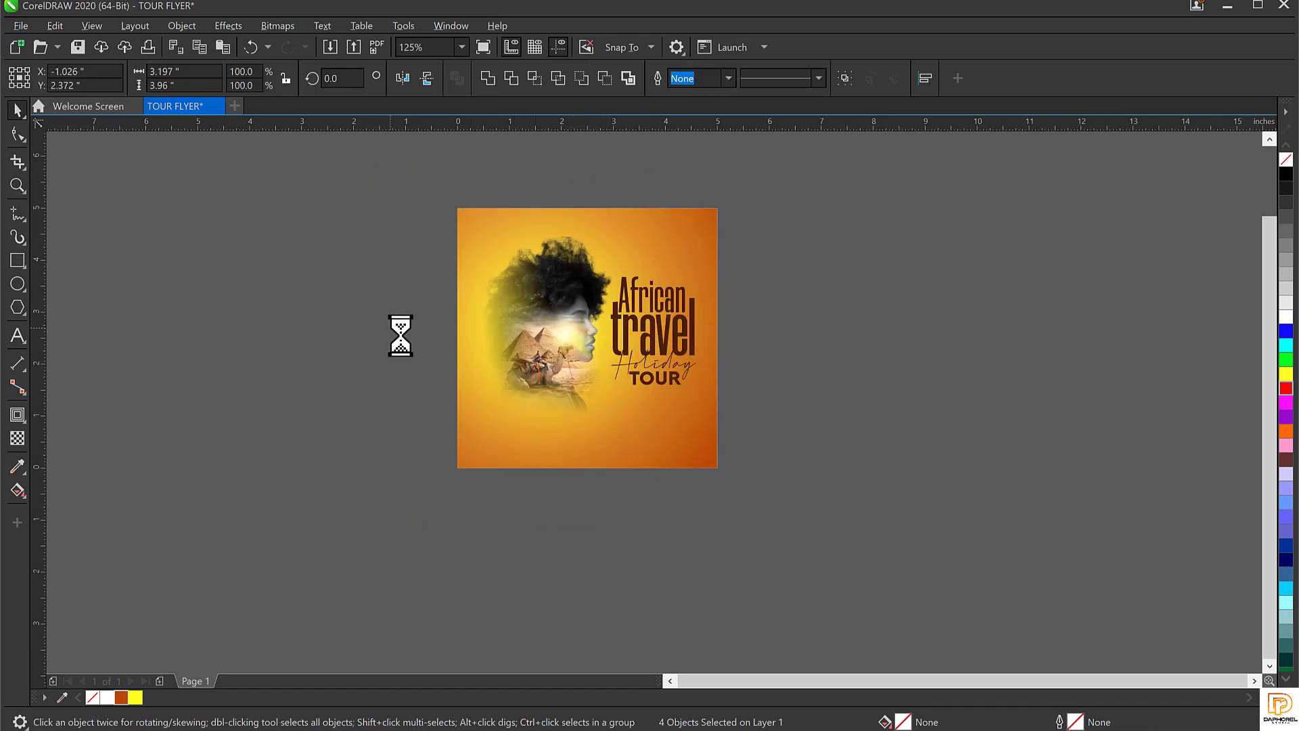
{"action": "key", "text": "ctrl+z"}
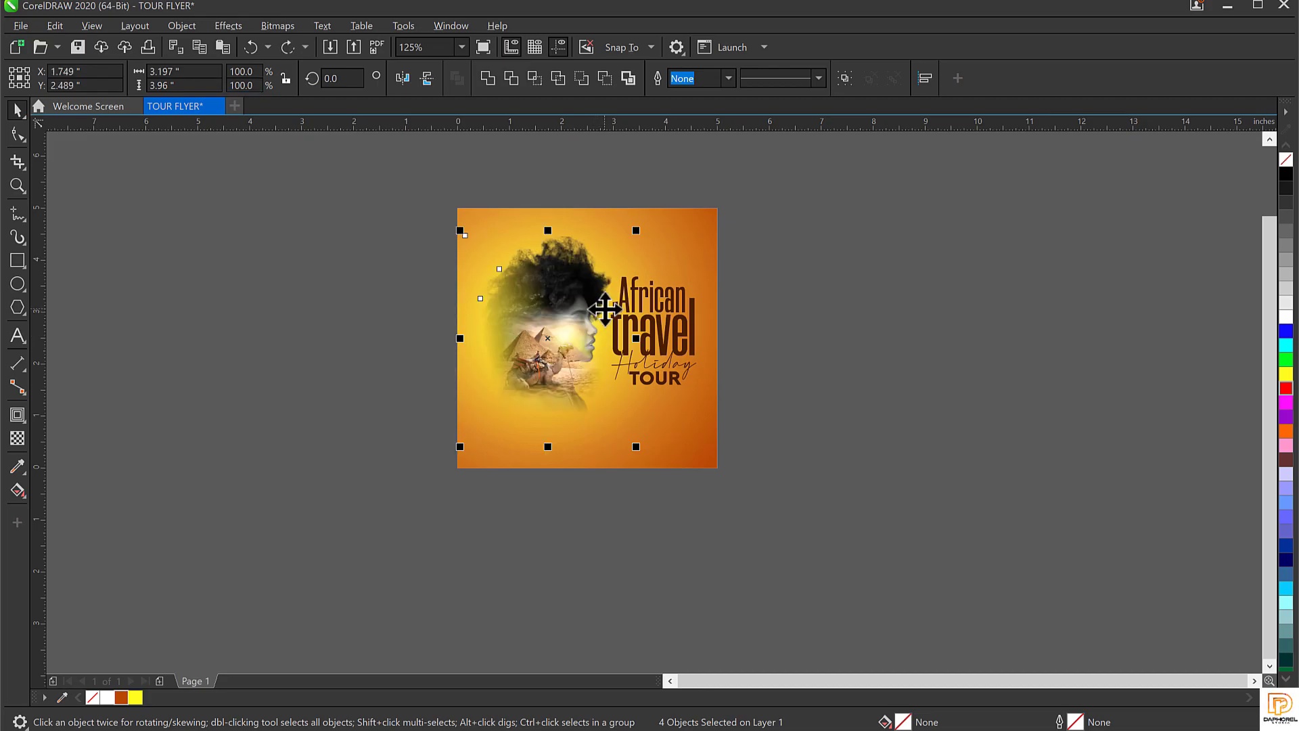
{"action": "right_click", "coordinate": [540, 306]}
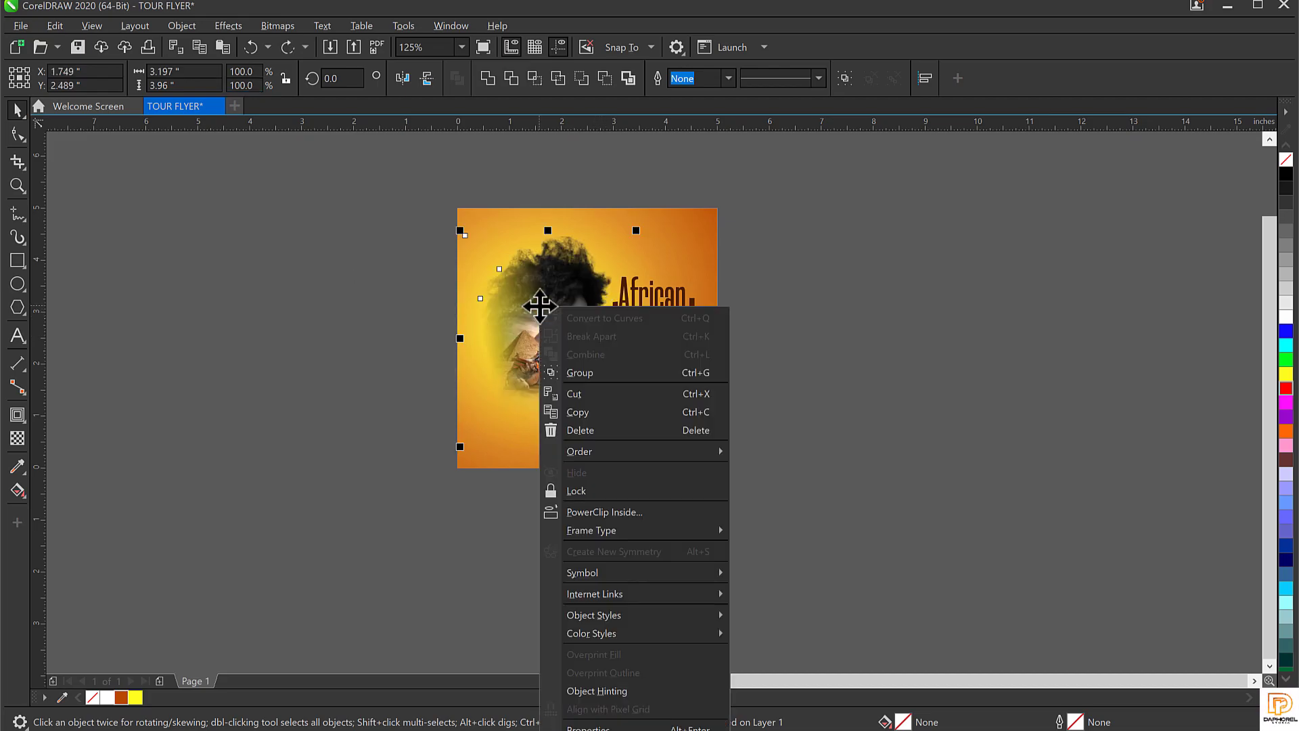
{"action": "left_click", "coordinate": [590, 371]}
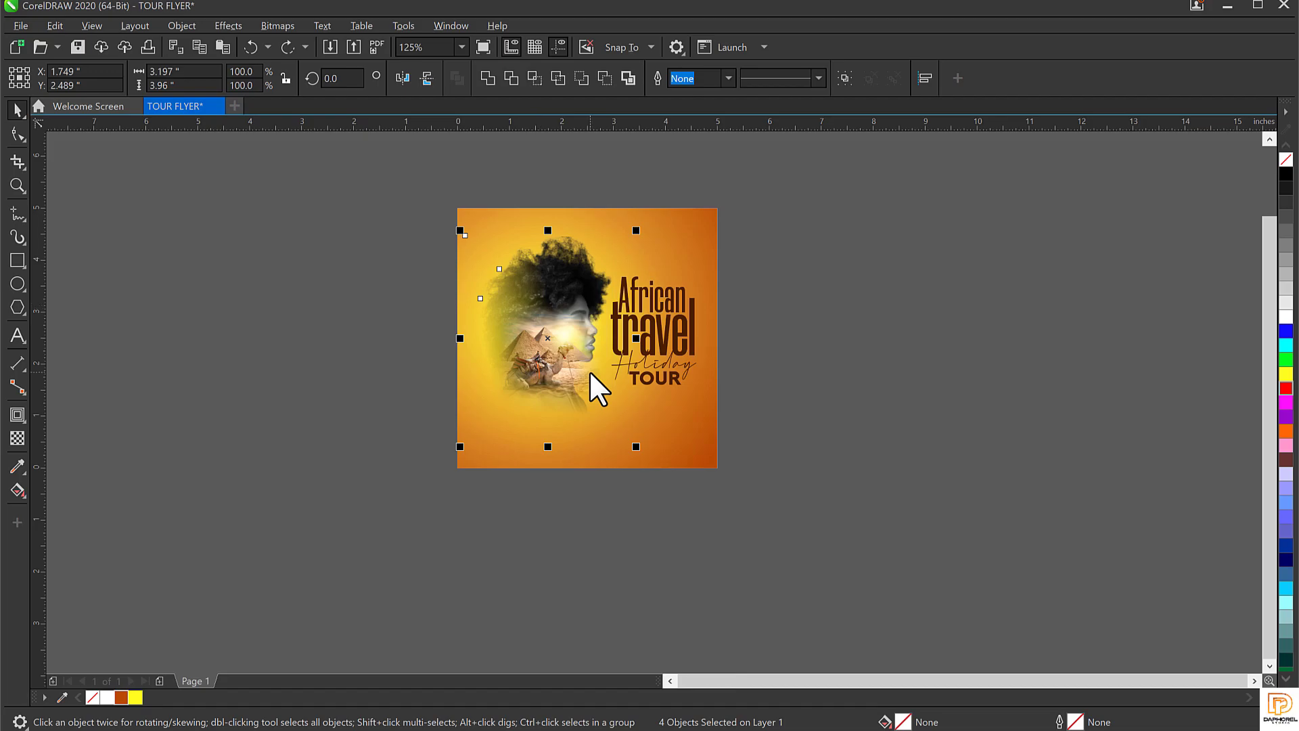
Step: Cut the grouped model artwork from the page and paste it inside the background rectangle's PowerClip
{"action": "scroll", "coordinate": [588, 303], "scroll_direction": "up", "scroll_amount": 3}
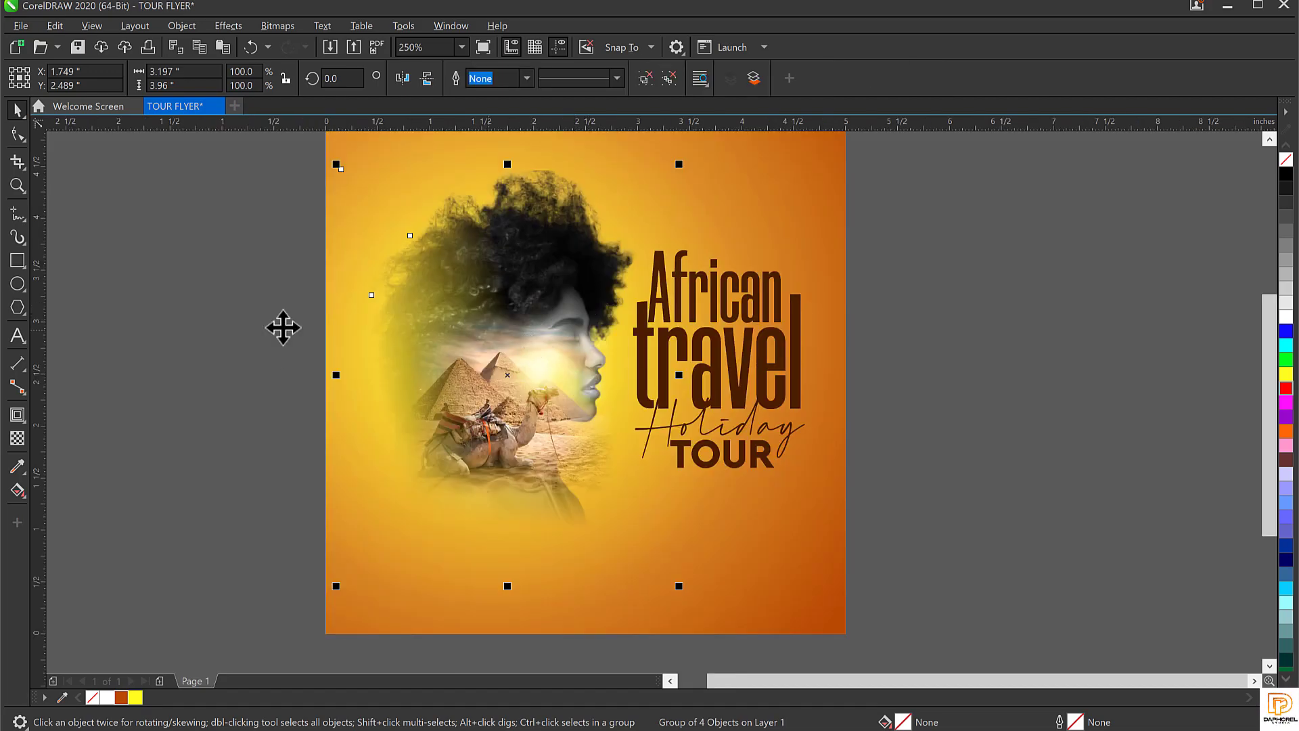
{"action": "scroll", "coordinate": [299, 482], "scroll_direction": "down", "scroll_amount": 1}
{"action": "scroll", "coordinate": [302, 484], "scroll_direction": "up", "scroll_amount": 1}
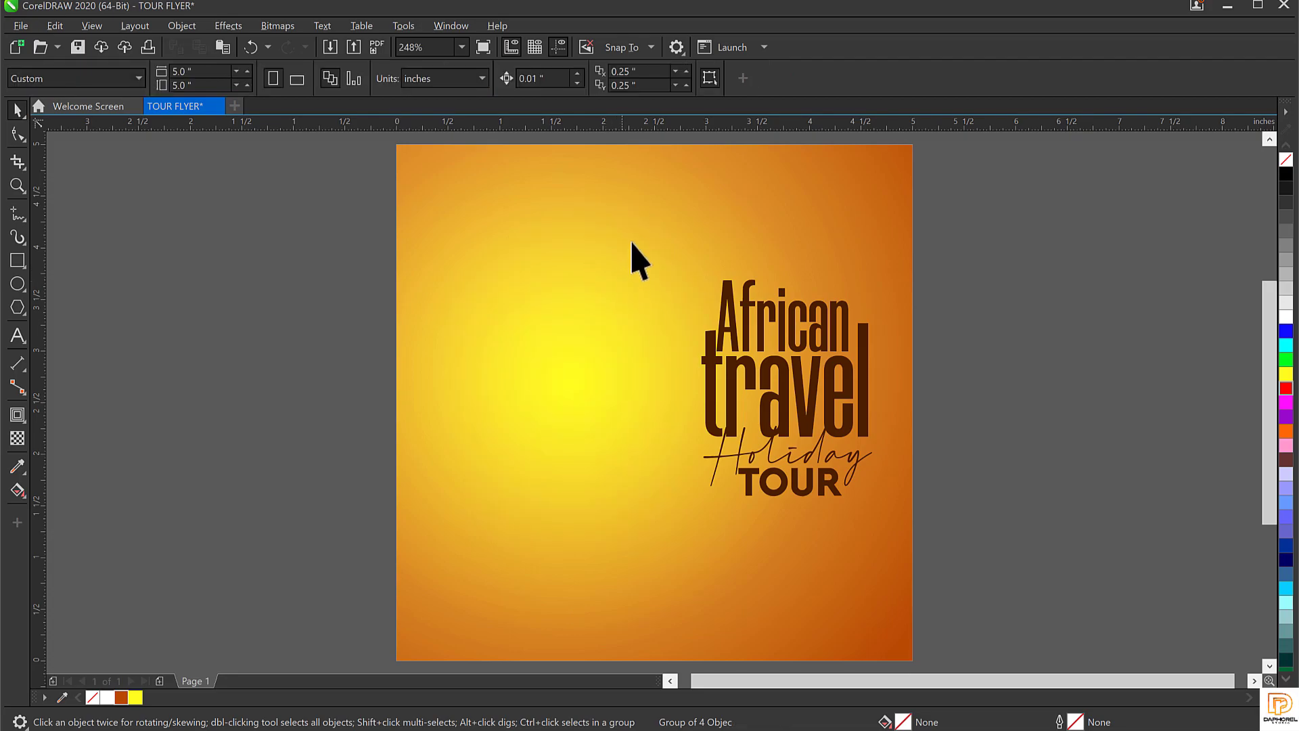
{"action": "double_click", "coordinate": [630, 241]}
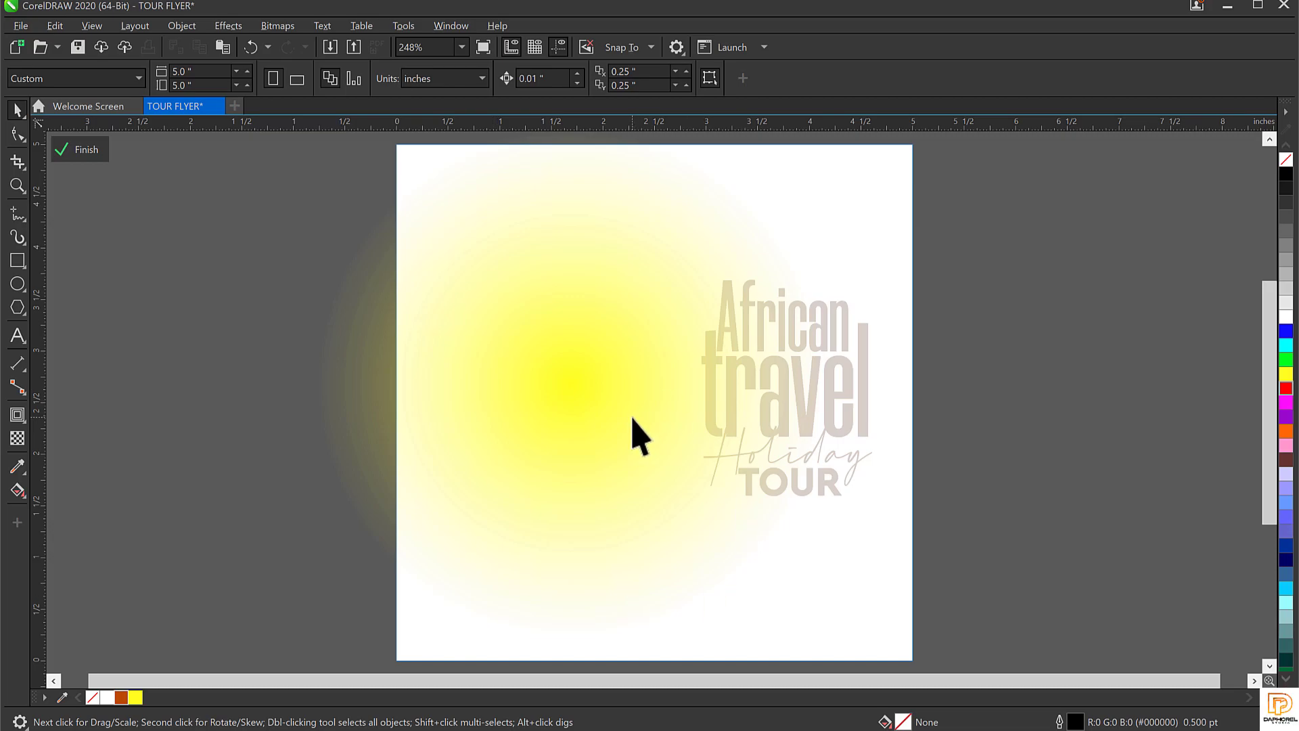
{"action": "key", "text": "ctrl+v"}
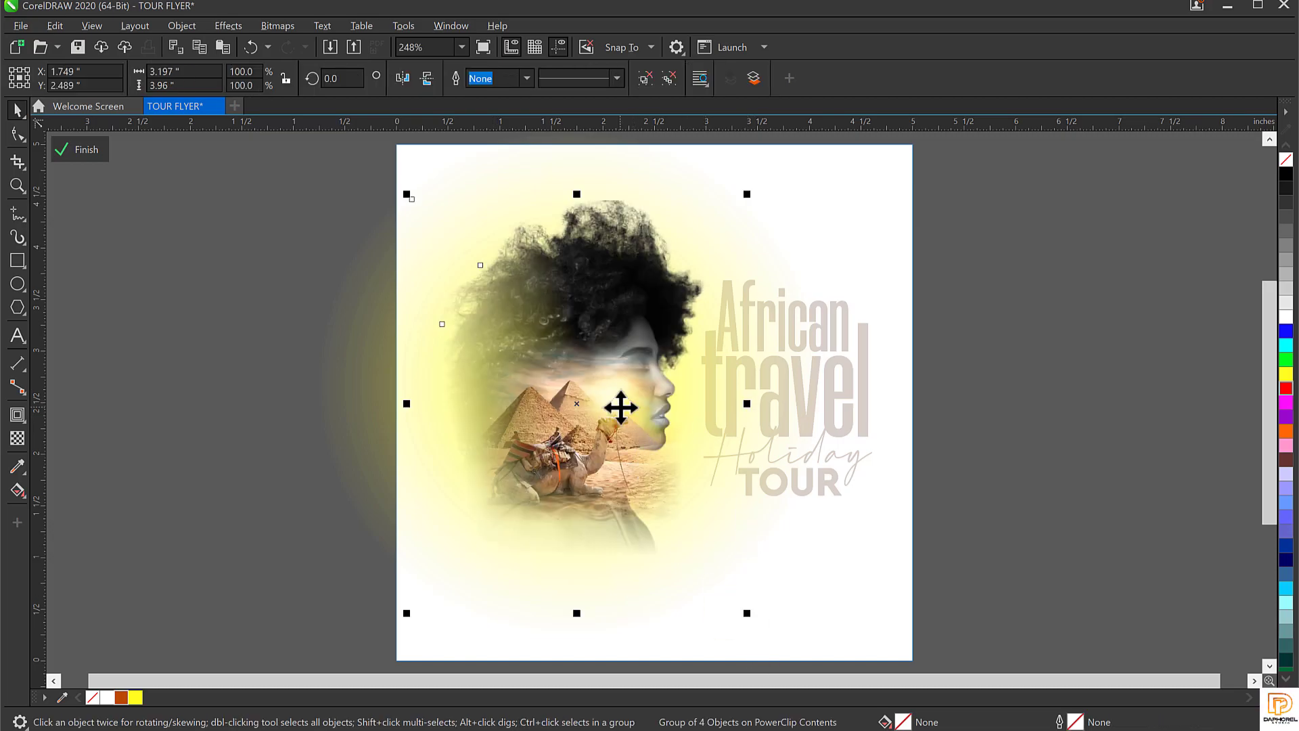
Step: Scale the model group from its center to about 3.561 by 4.411 inches and finish editing the PowerClip
{"action": "scroll", "coordinate": [622, 407], "scroll_direction": "down", "scroll_amount": 3}
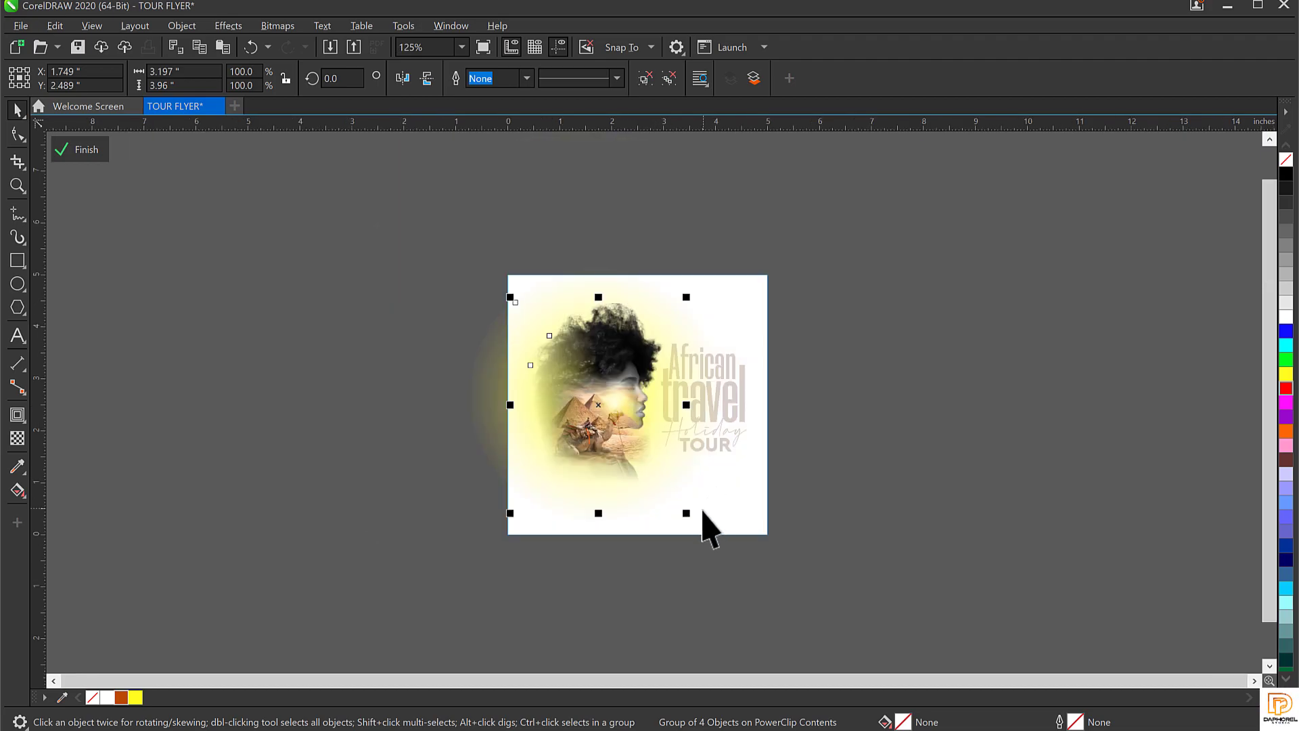
{"action": "left_click_drag", "start_coordinate": [695, 518], "coordinate": [705, 528]}
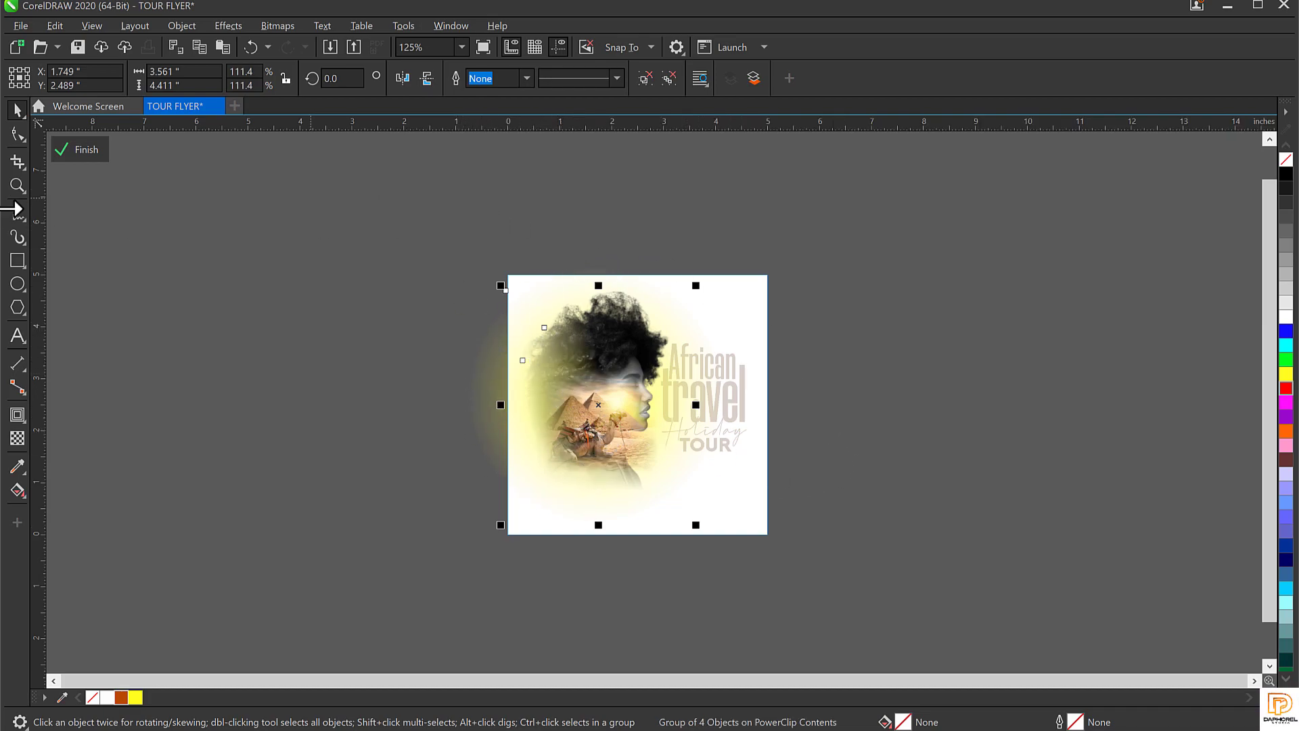
{"action": "left_click", "coordinate": [898, 219]}
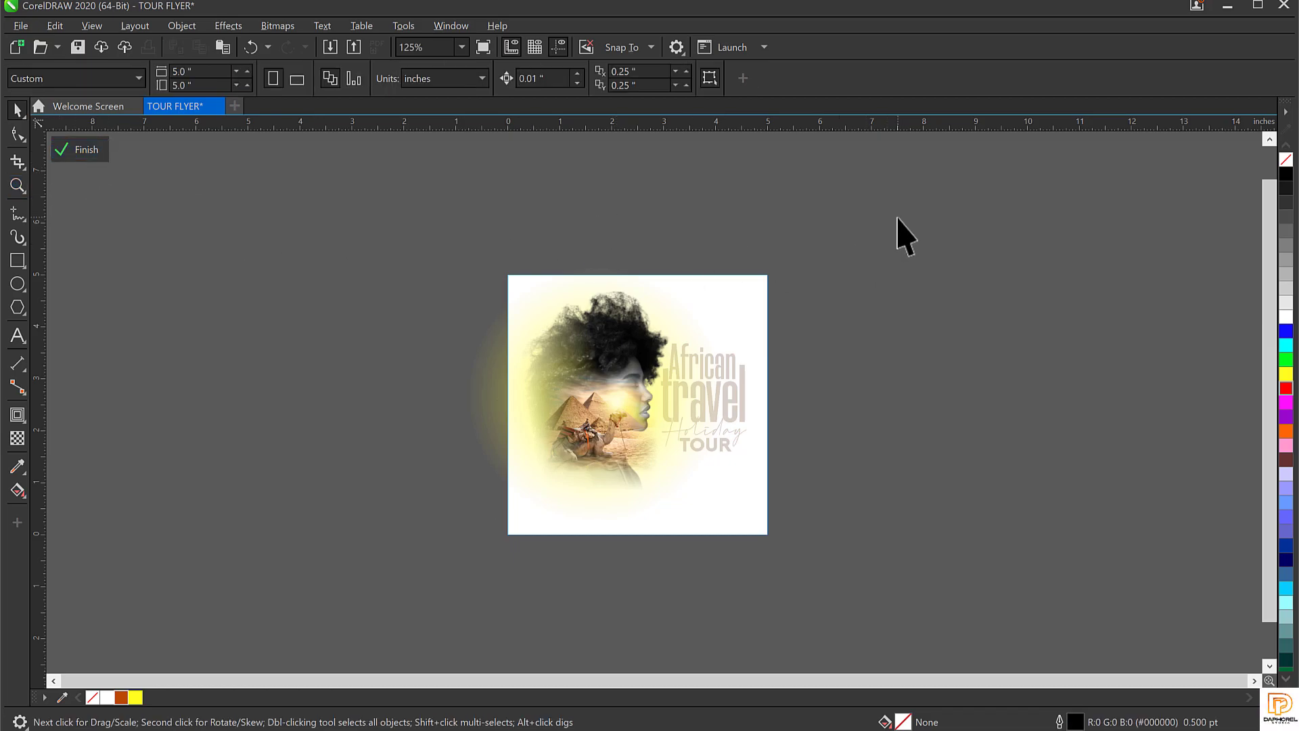
{"action": "left_click", "coordinate": [898, 219], "text": "ctrl"}
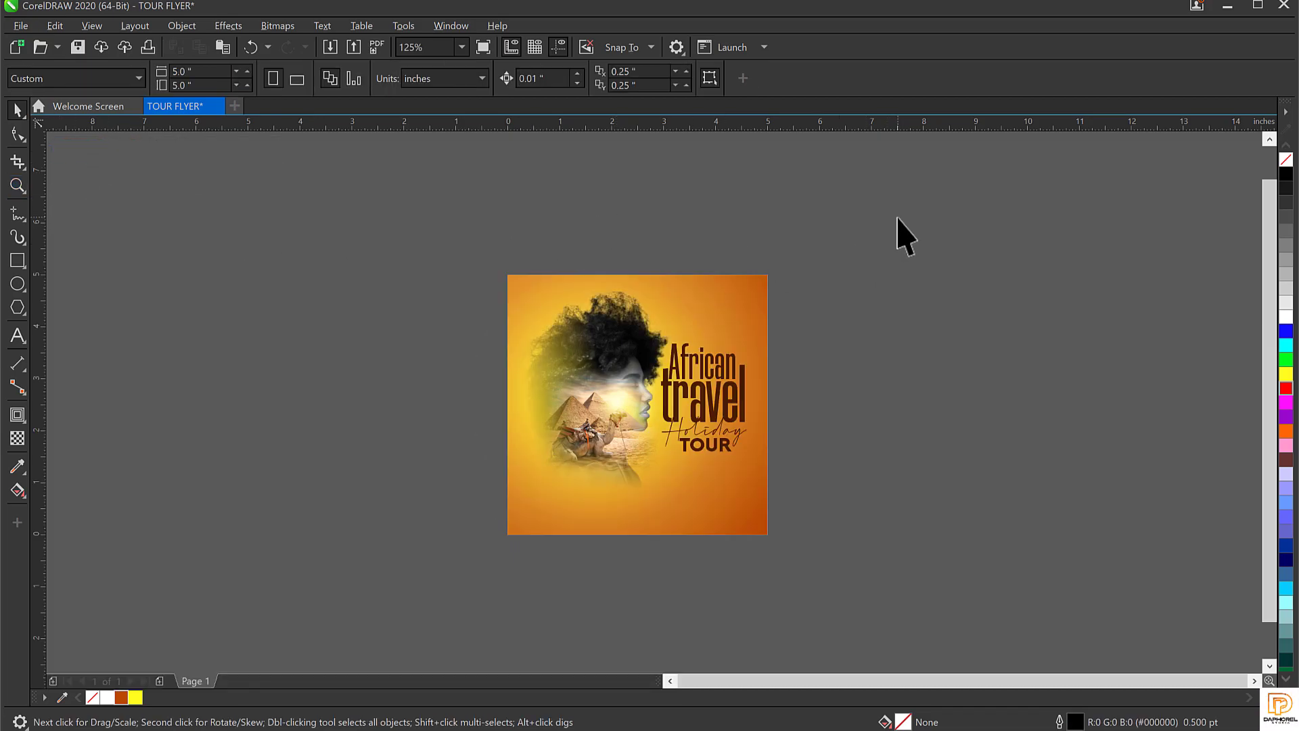
{"action": "key", "text": "shift+F4"}
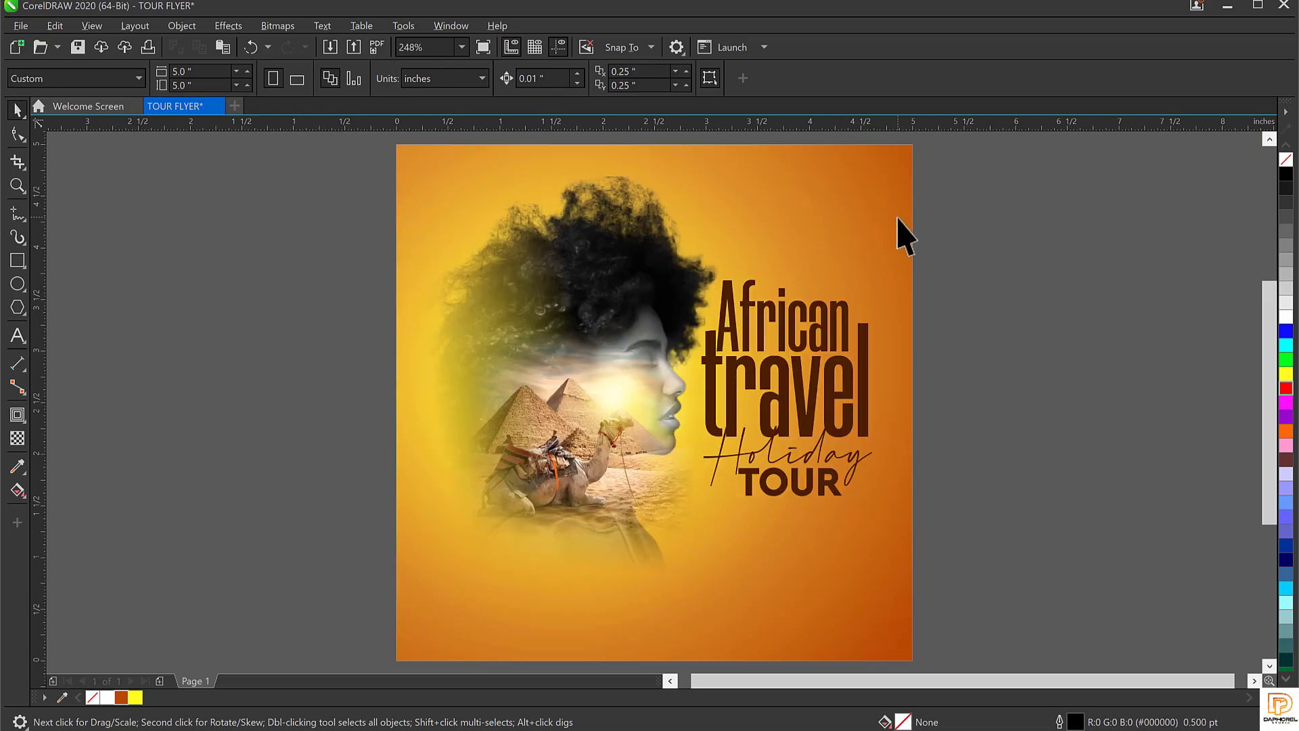
Step: Scale the title block down to about 1.473 by 1.871 inches and move it slightly up beside the model's face
{"action": "left_click_drag", "start_coordinate": [1036, 230], "coordinate": [665, 640]}
{"action": "left_click_drag", "start_coordinate": [687, 268], "coordinate": [832, 450]}
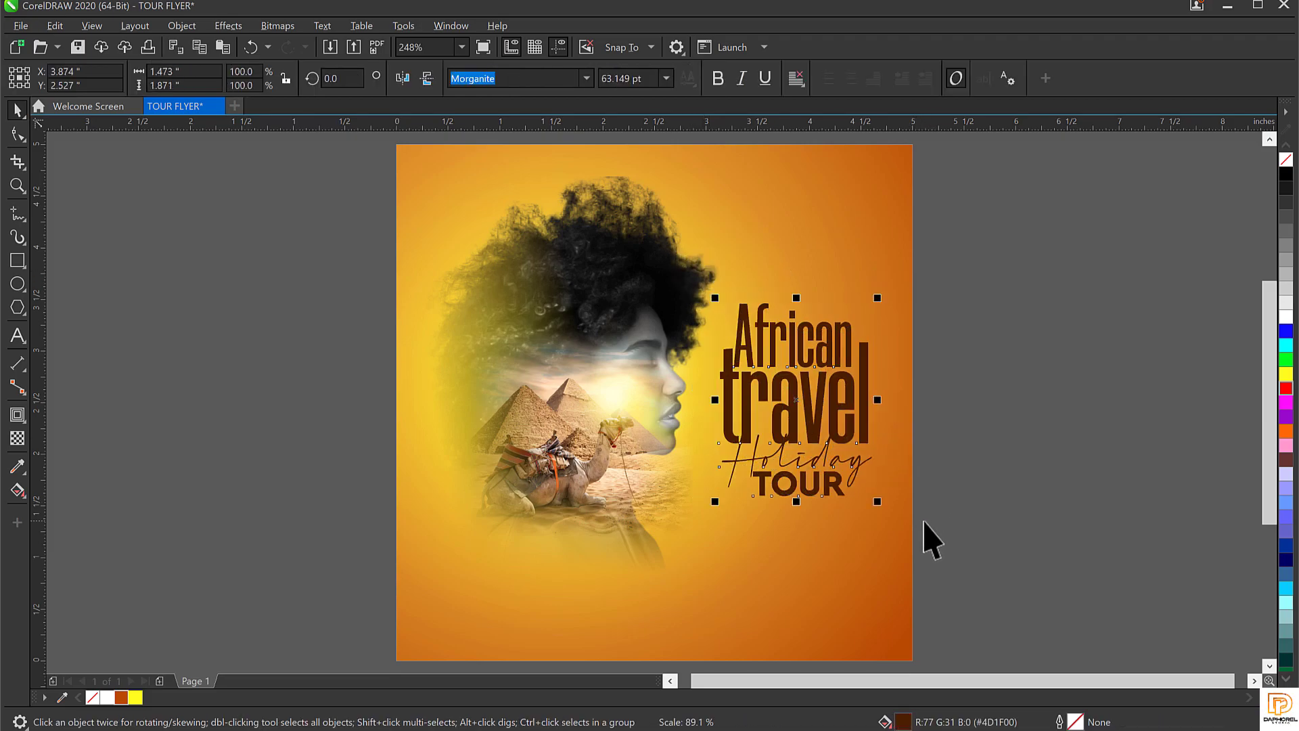
{"action": "left_click_drag", "start_coordinate": [831, 428], "coordinate": [833, 419]}
{"action": "key", "text": "Escape"}
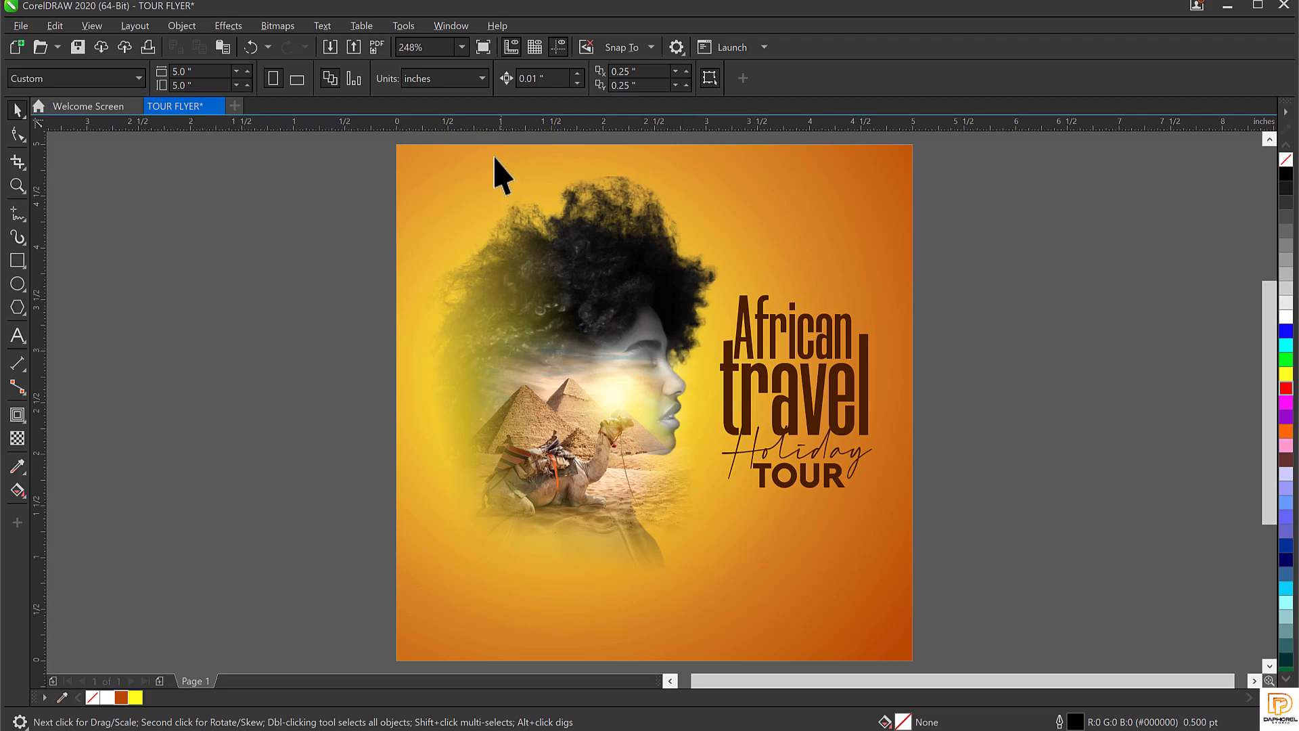
{"action": "left_click", "coordinate": [600, 226]}
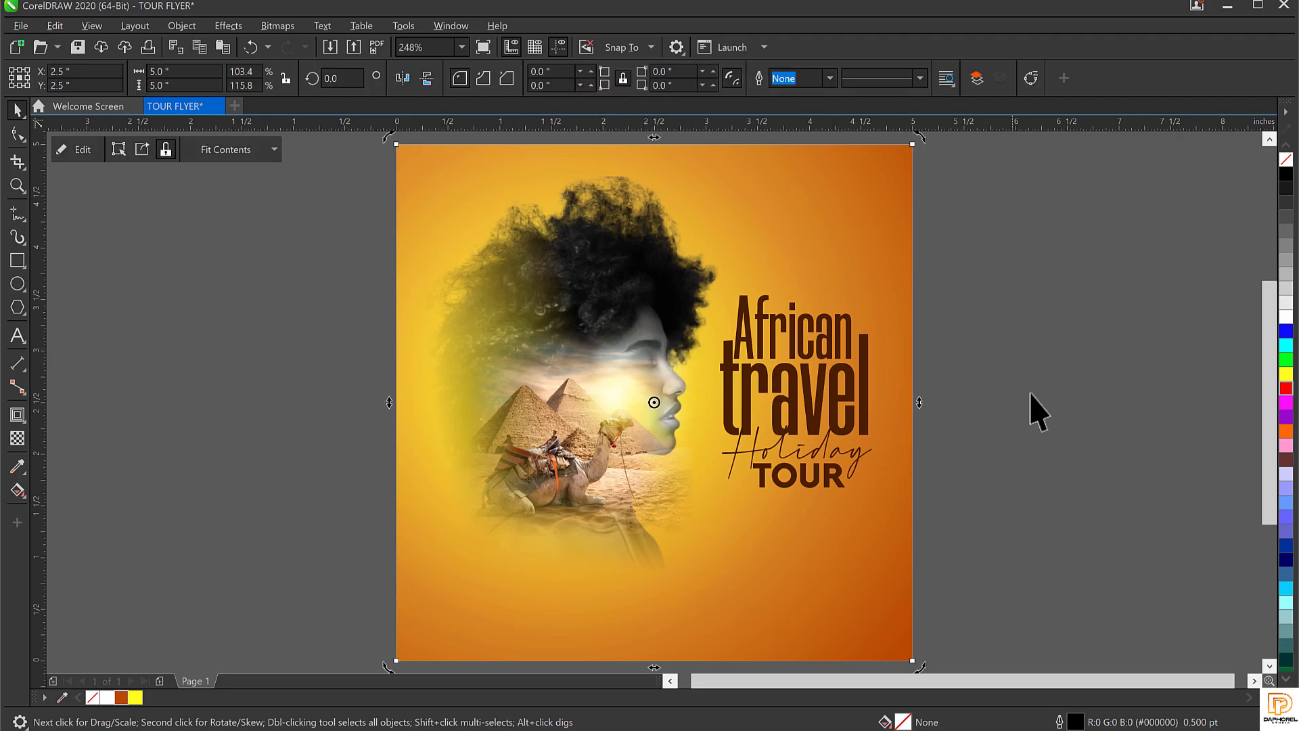
{"action": "key", "text": "Escape"}
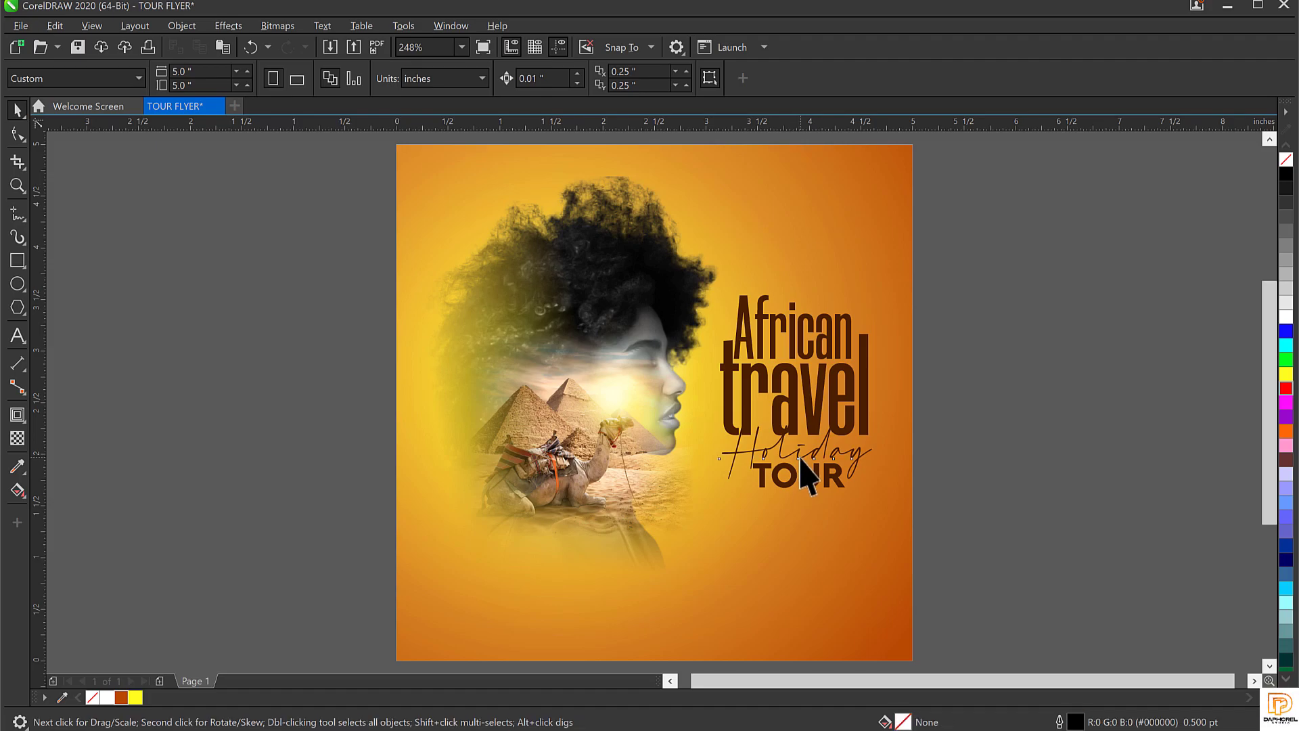
Step: Duplicate the "Holiday" script text below "TOUR" and change the copy's wording to "features"
{"action": "left_click", "coordinate": [797, 450]}
{"action": "left_click_drag", "start_coordinate": [797, 450], "coordinate": [800, 529]}
{"action": "double_click", "coordinate": [800, 532]}
{"action": "key", "text": "ctrl+a"}
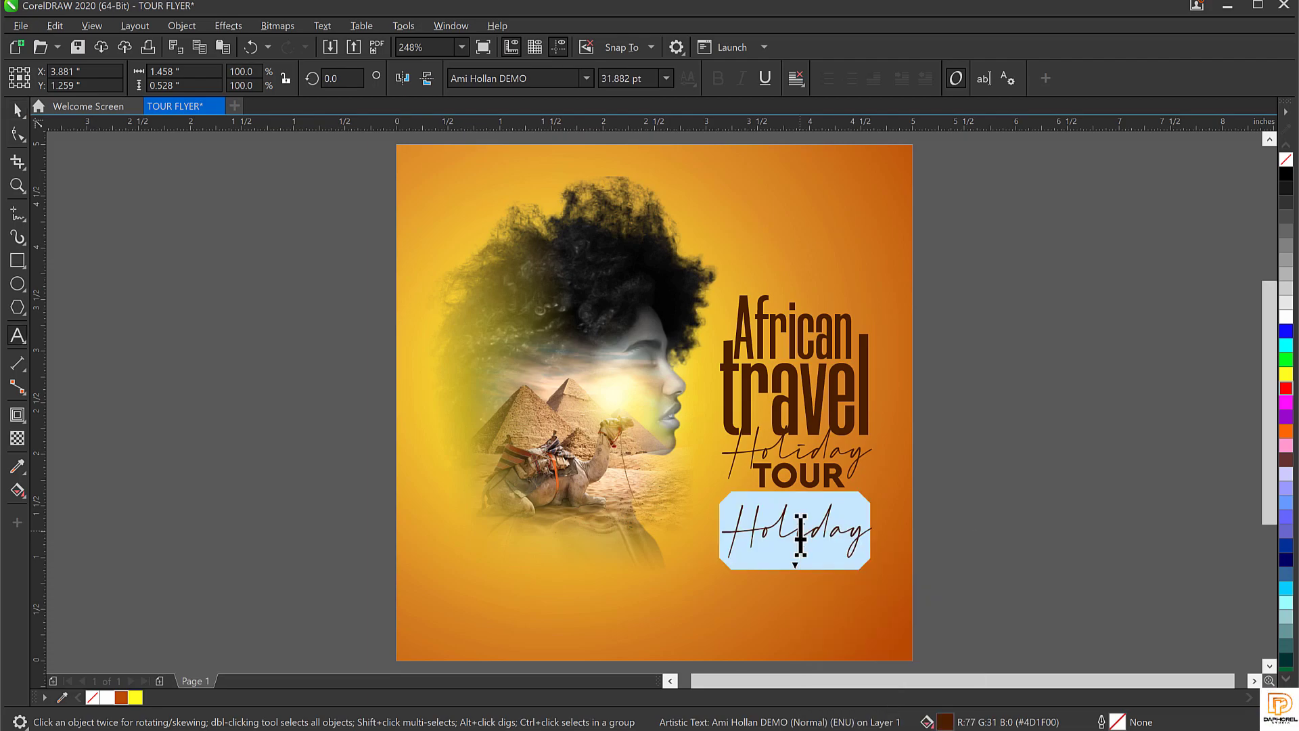
{"action": "left_click", "coordinate": [813, 535]}
{"action": "key", "text": "ctrl+a"}
{"action": "type", "text": "f"}
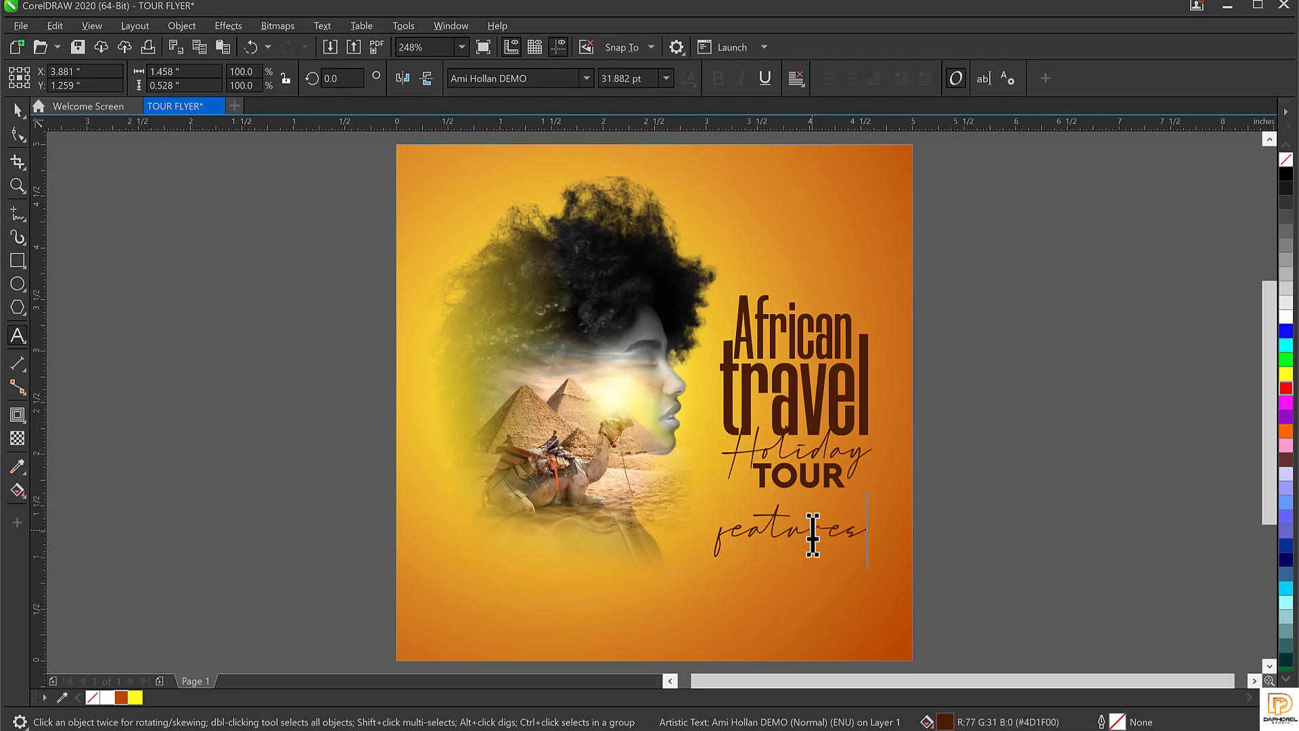
Step: Color the "features" text white, shrink it and place it just beneath "TOUR"
{"action": "key", "text": "ctrl+space"}
{"action": "left_click", "coordinate": [1283, 320]}
{"action": "left_click_drag", "start_coordinate": [874, 561], "coordinate": [782, 557]}
{"action": "left_click_drag", "start_coordinate": [755, 512], "coordinate": [810, 558]}
Step: Duplicate "TOUR" below the "features" text, scale the copy to about 7.884 pt and set its font to Nanotech LLC
{"action": "left_click", "coordinate": [826, 487]}
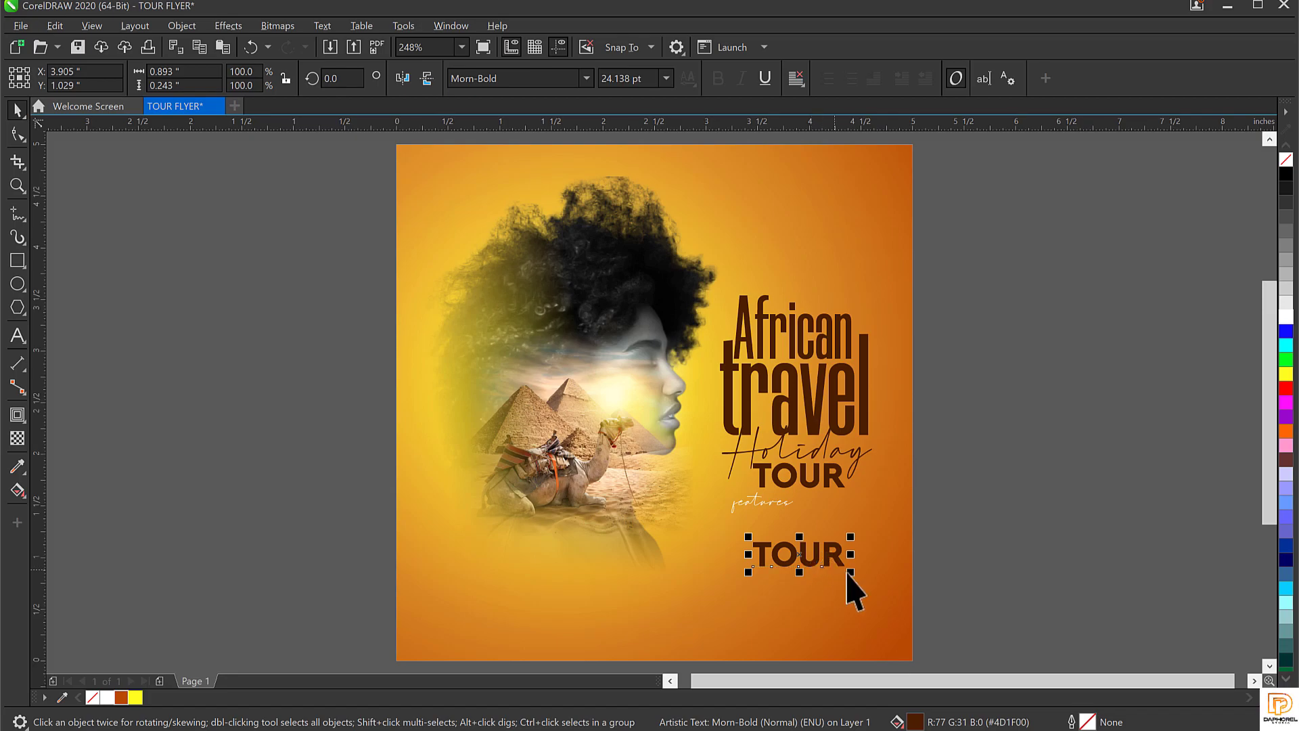
{"action": "left_click_drag", "start_coordinate": [851, 571], "coordinate": [789, 557]}
{"action": "left_click", "coordinate": [523, 78]}
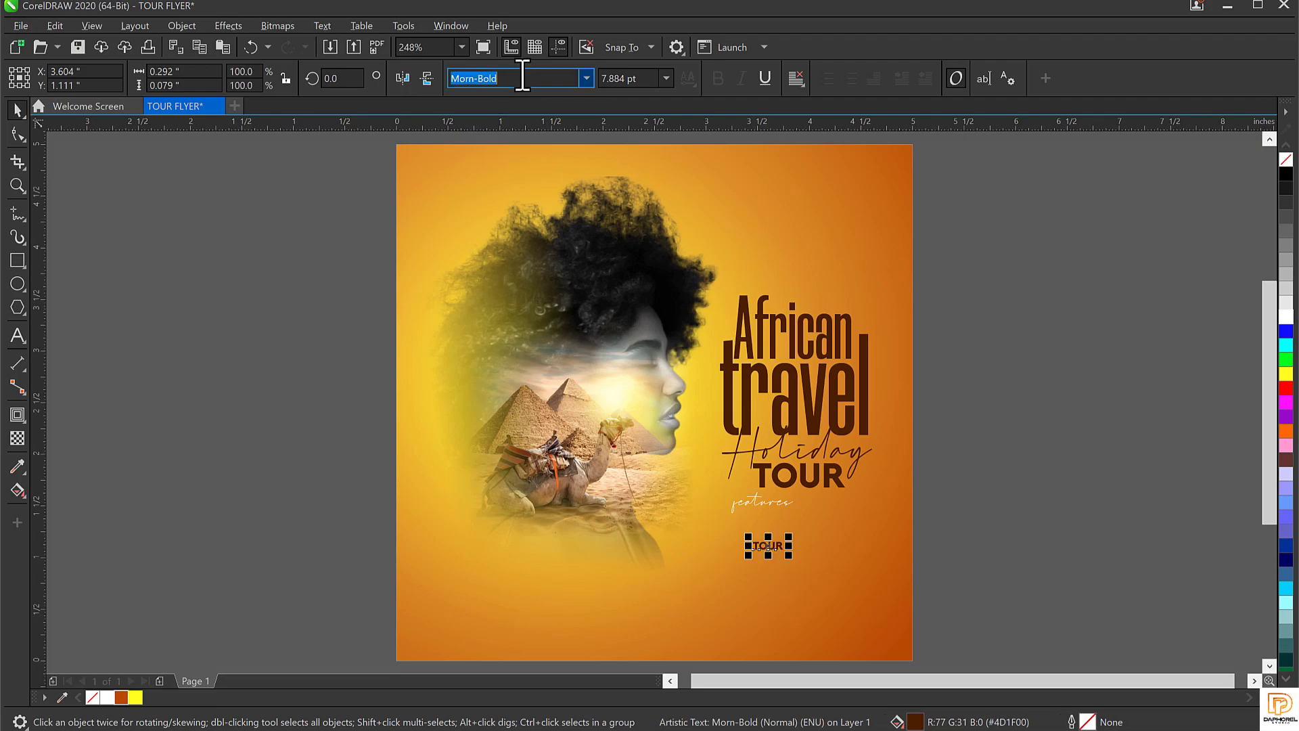
{"action": "type", "text": "Nan"}
{"action": "key", "text": "Return"}
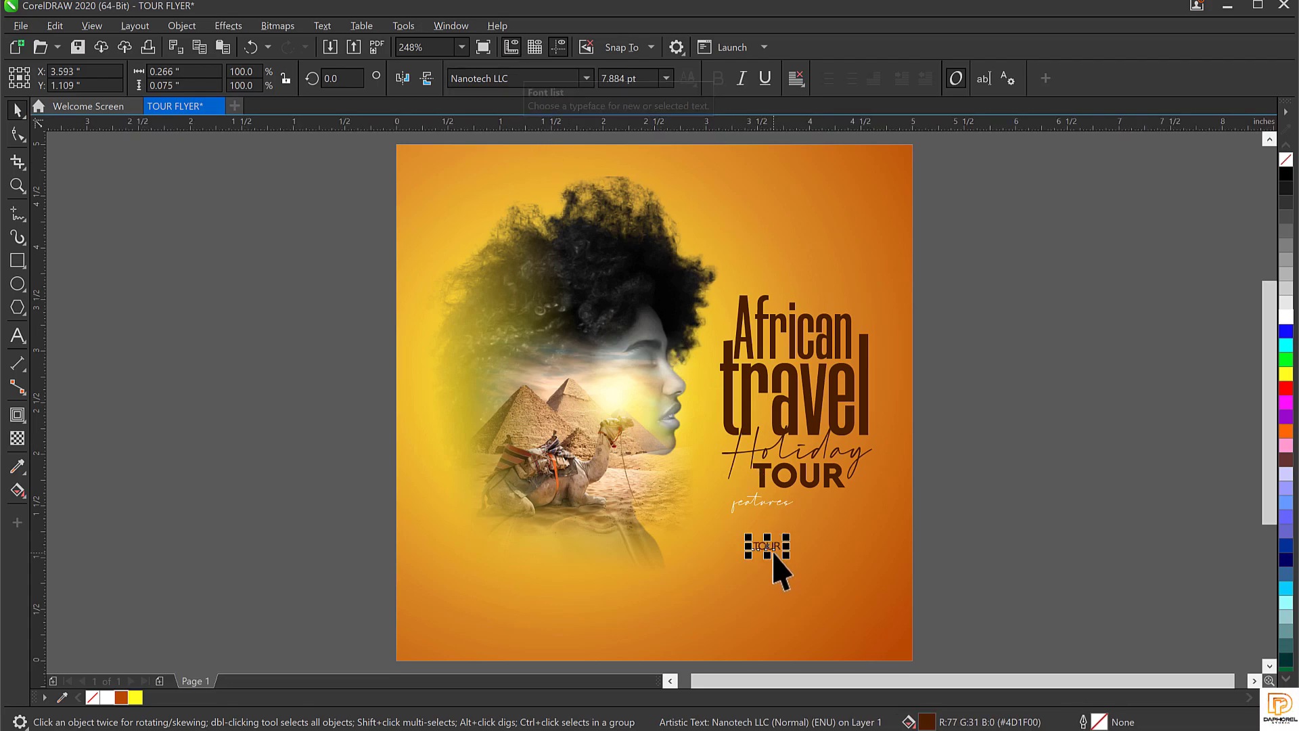
Step: Replace the small "TOUR" copy's wording with five lines: "Return ticket", "Accommodation", "Travel Insurance", "Airport & hotel" and "Local food tour"
{"action": "scroll", "coordinate": [773, 558], "scroll_direction": "up", "scroll_amount": 2}
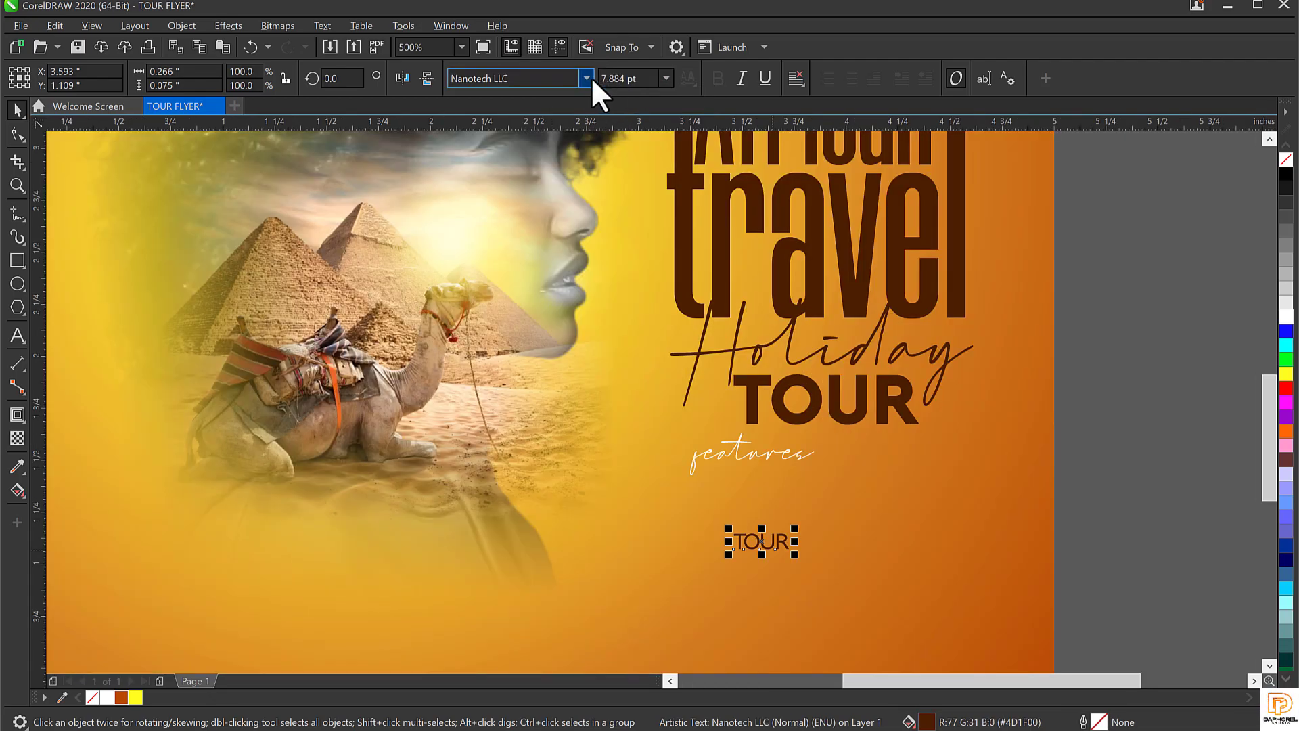
{"action": "left_click", "coordinate": [781, 538]}
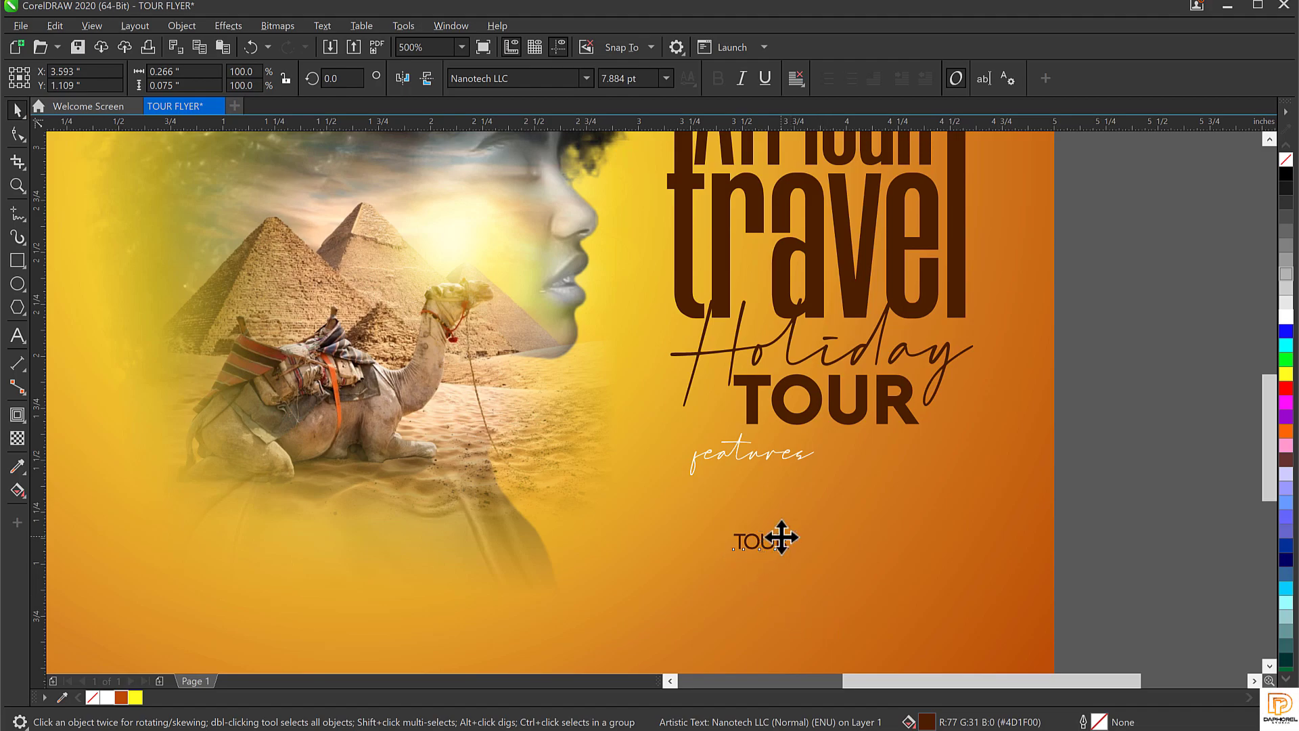
{"action": "key", "text": "F8"}
{"action": "key", "text": "ctrl+a"}
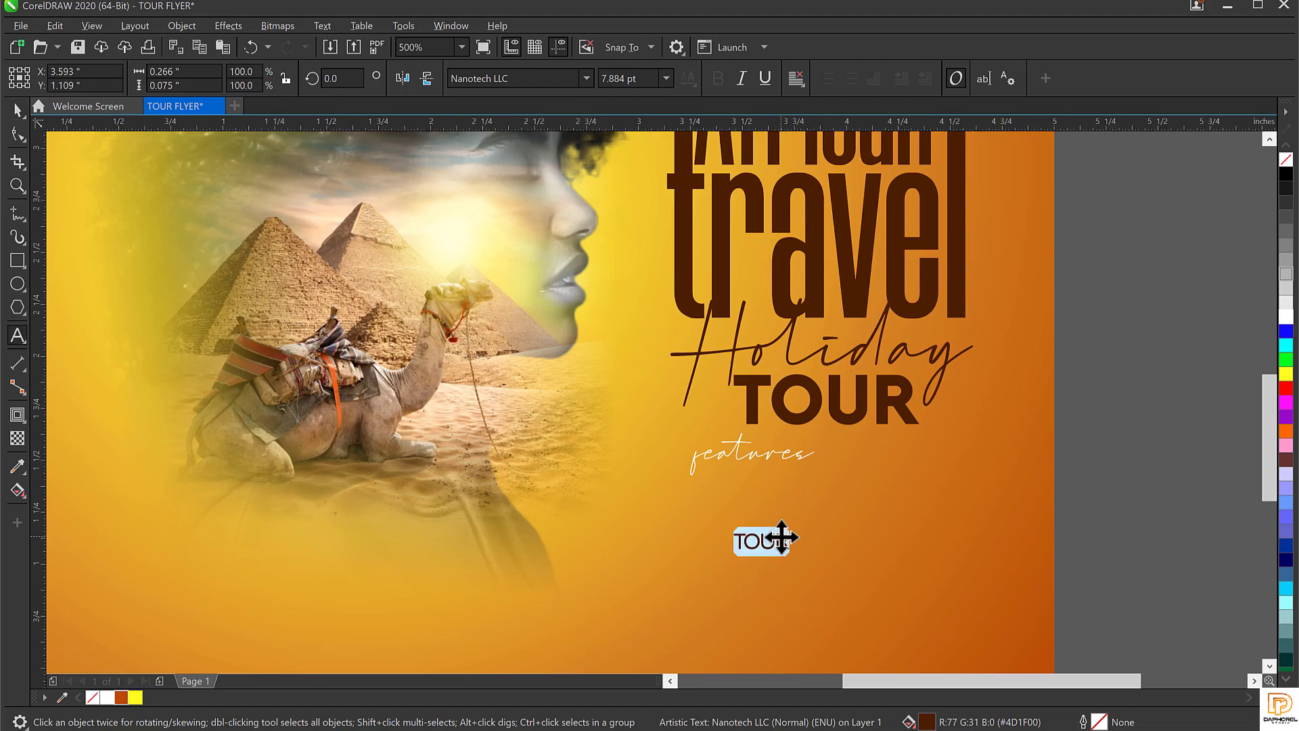
{"action": "type", "text": "Rel"}
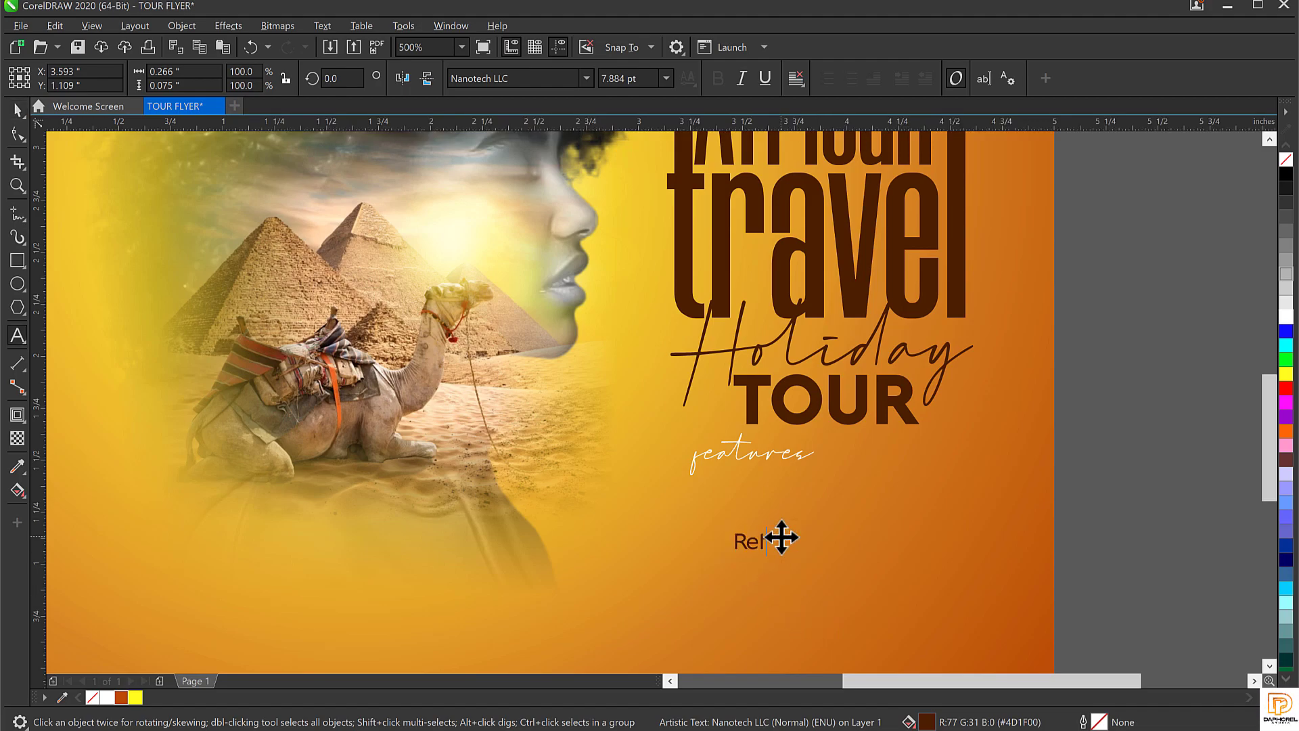
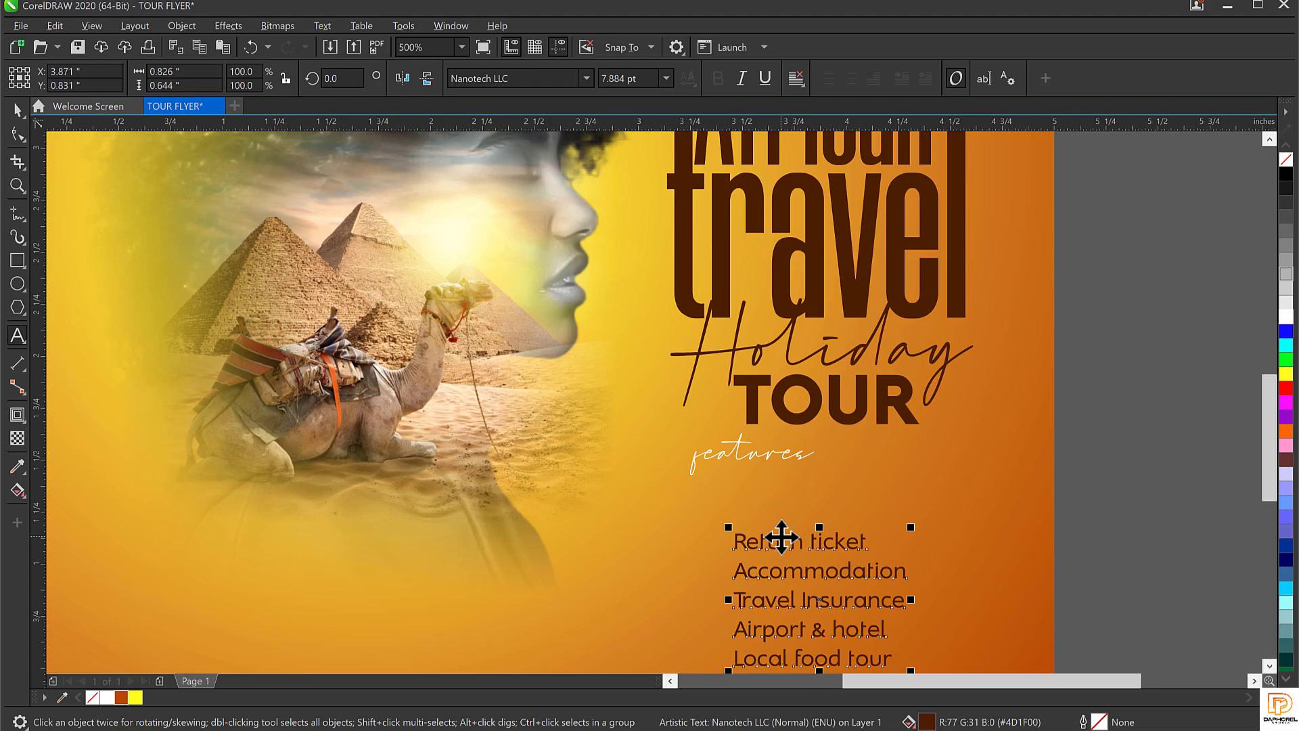
Step: Color the five-line list white, place it just beneath "features", and give the "features" text a white outline
{"action": "left_click_drag", "start_coordinate": [1289, 316], "coordinate": [838, 514]}
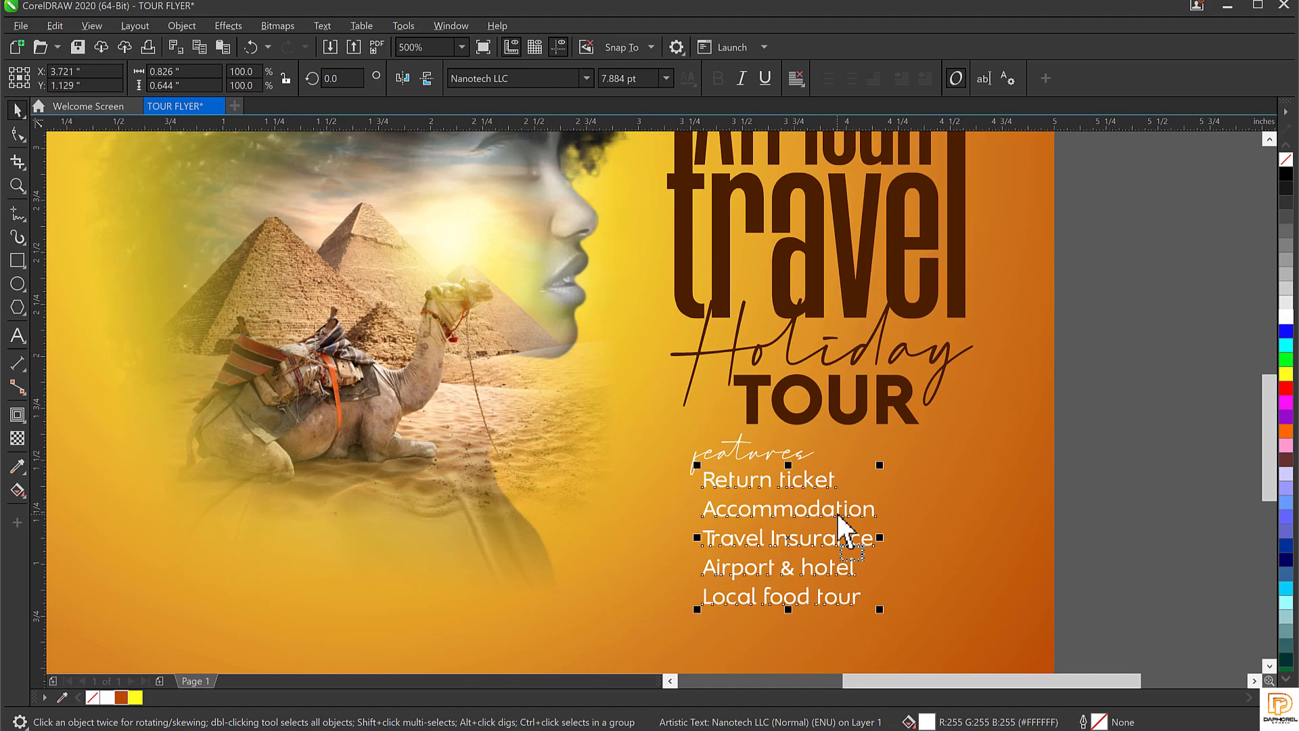
{"action": "left_click", "coordinate": [748, 478]}
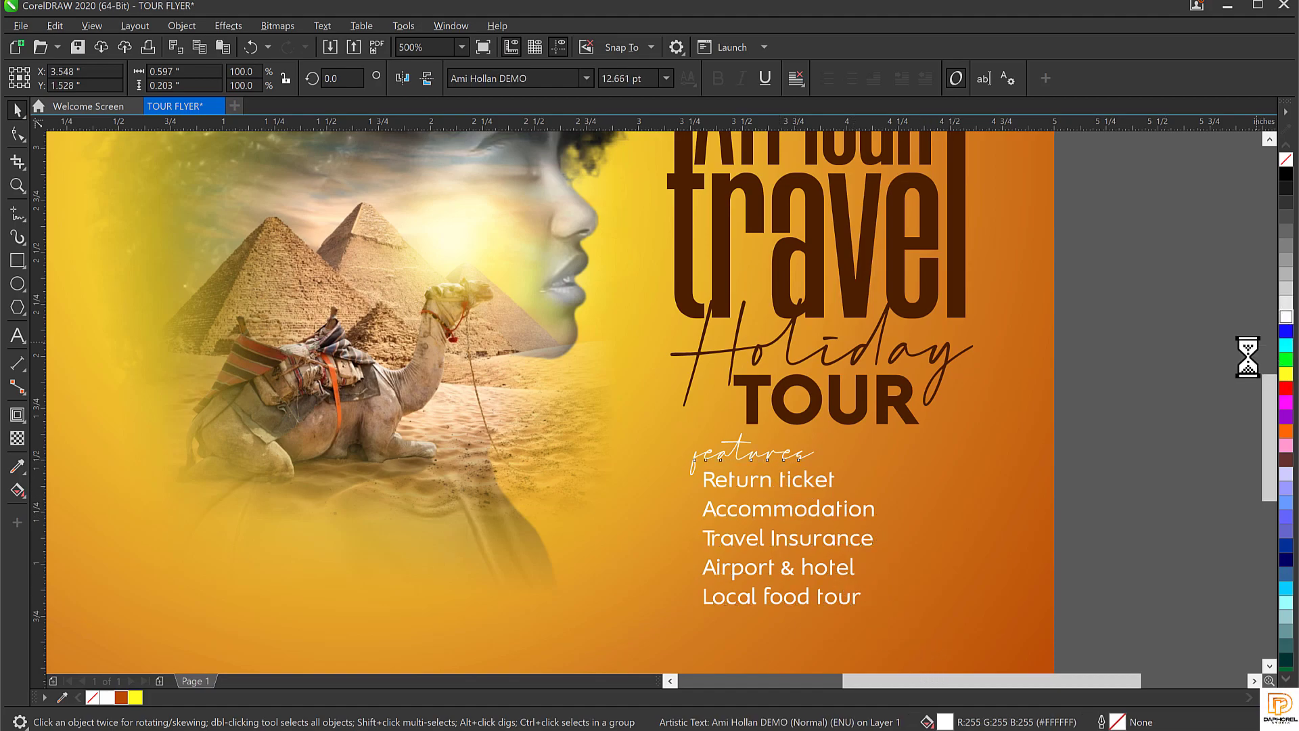
{"action": "key", "text": "Escape"}
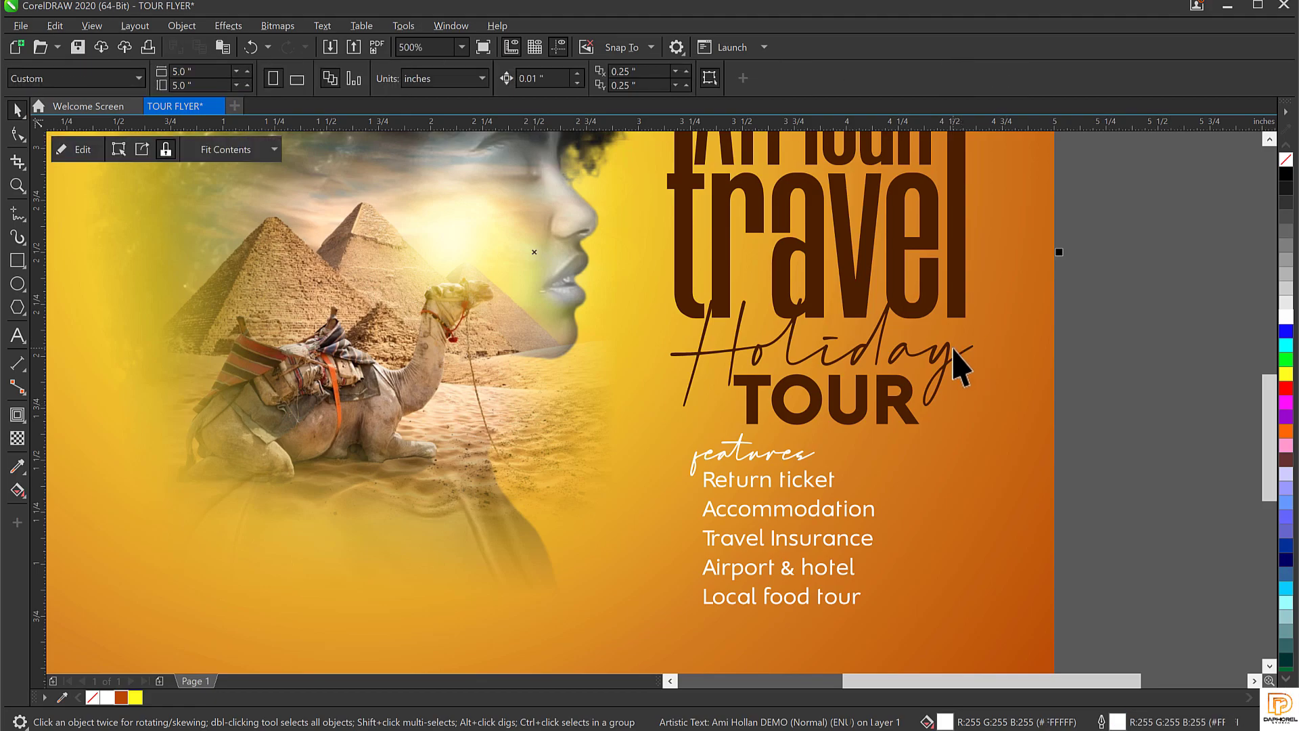
Step: Shift the five-line list slightly right and widen its line spacing with the Shape tool
{"action": "key", "text": "F4"}
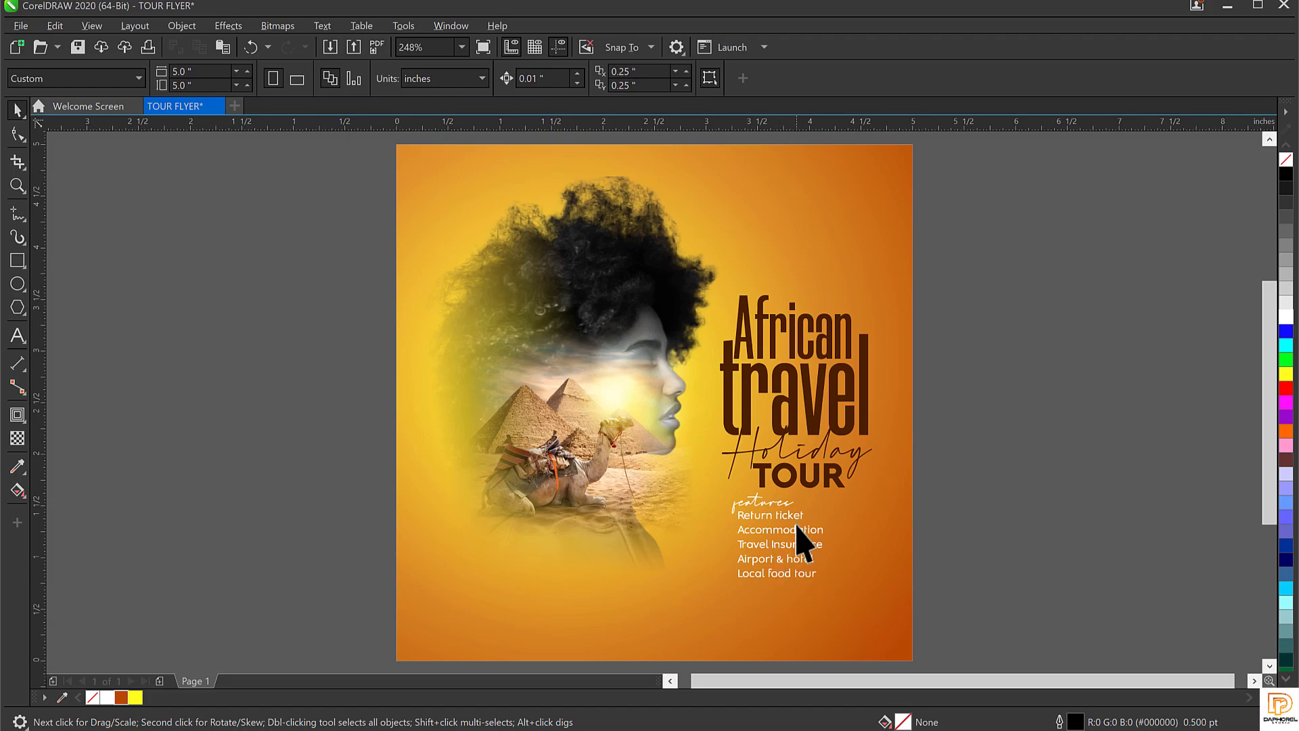
{"action": "left_click", "coordinate": [796, 536]}
{"action": "left_click_drag", "start_coordinate": [801, 533], "coordinate": [745, 513]}
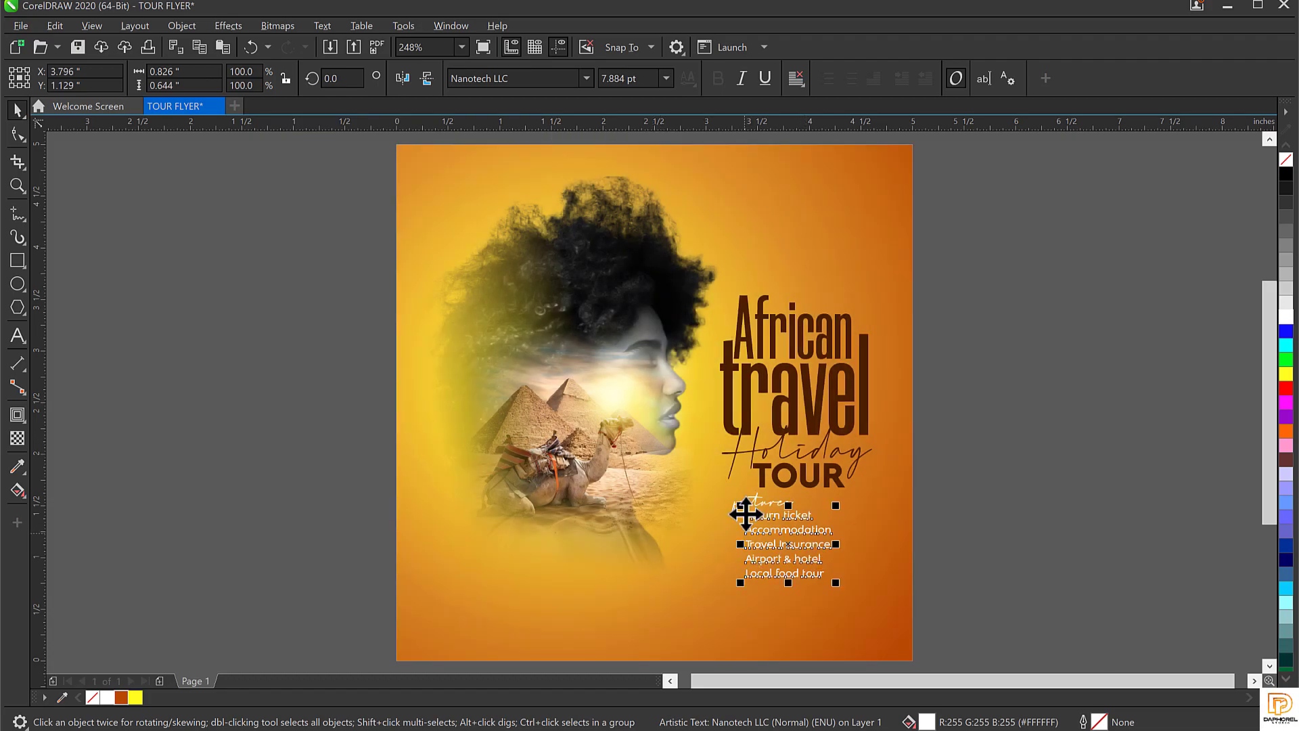
{"action": "scroll", "coordinate": [745, 513], "scroll_direction": "up", "scroll_amount": 3}
{"action": "scroll", "coordinate": [745, 521], "scroll_direction": "up", "scroll_amount": 2}
{"action": "scroll", "coordinate": [777, 517], "scroll_direction": "down", "scroll_amount": 2}
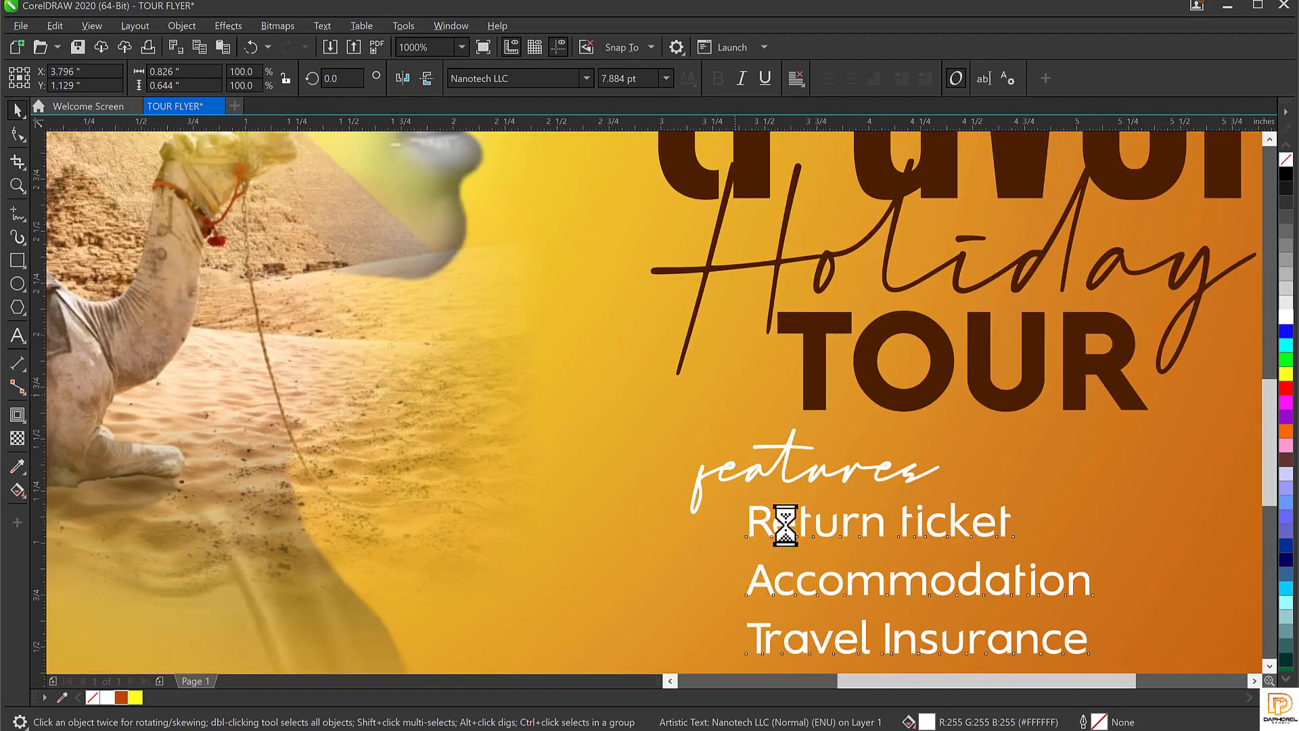
{"action": "key", "text": "F10"}
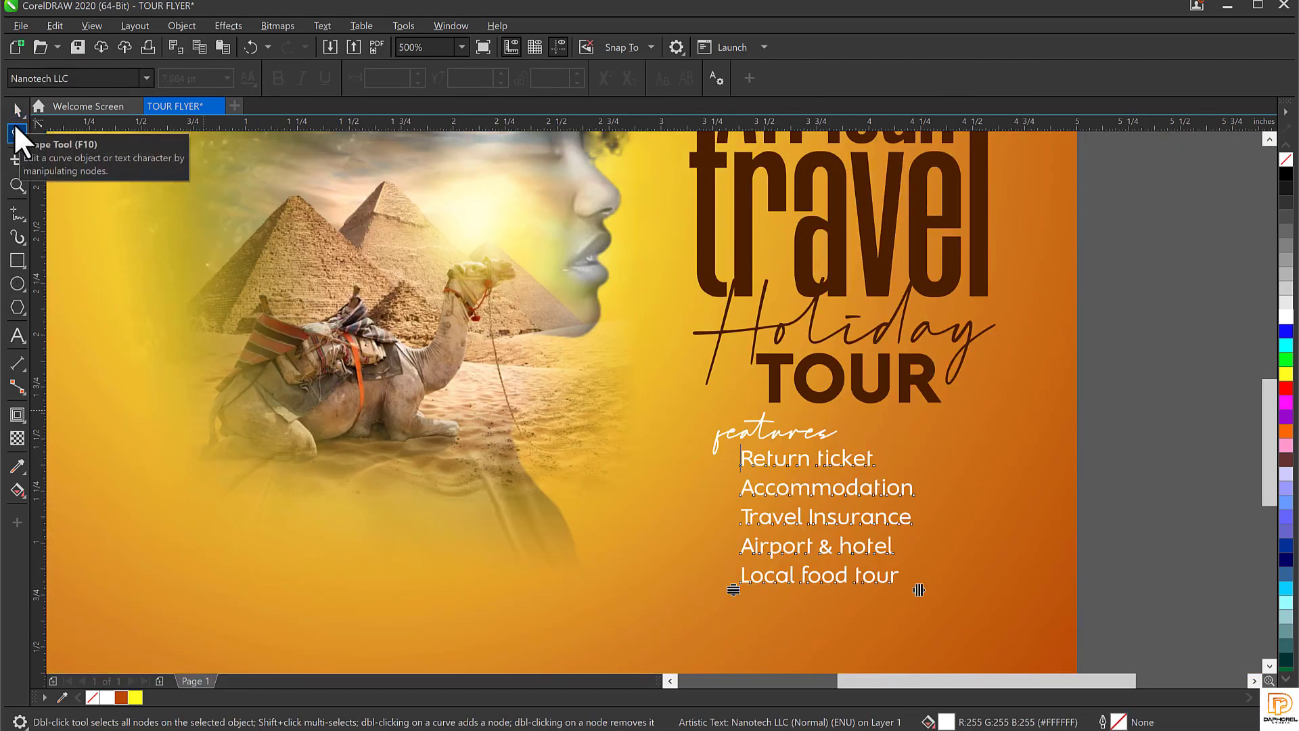
{"action": "left_click_drag", "start_coordinate": [736, 590], "coordinate": [735, 609]}
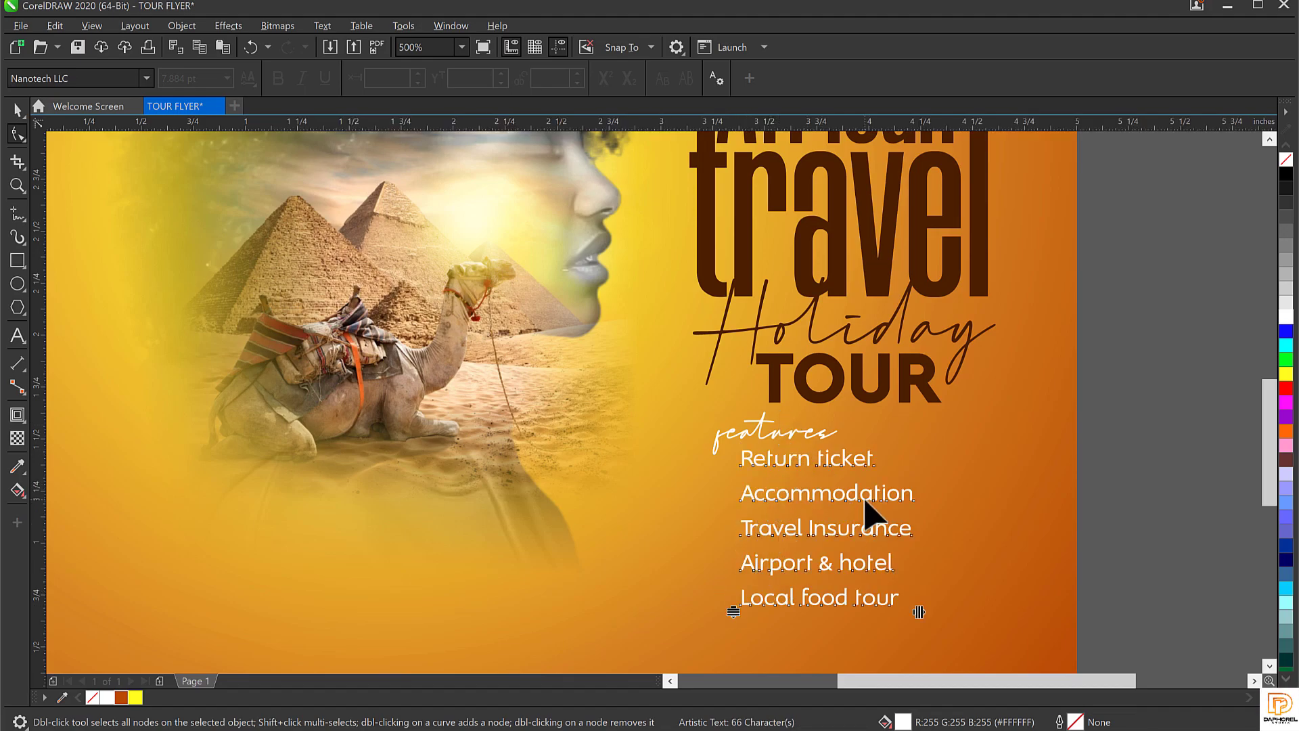
{"action": "left_click", "coordinate": [17, 106]}
Step: Draw a bullet square about 0.032 inches wide beside "Return ticket", fill it white and remove its outline
{"action": "left_click", "coordinate": [18, 259]}
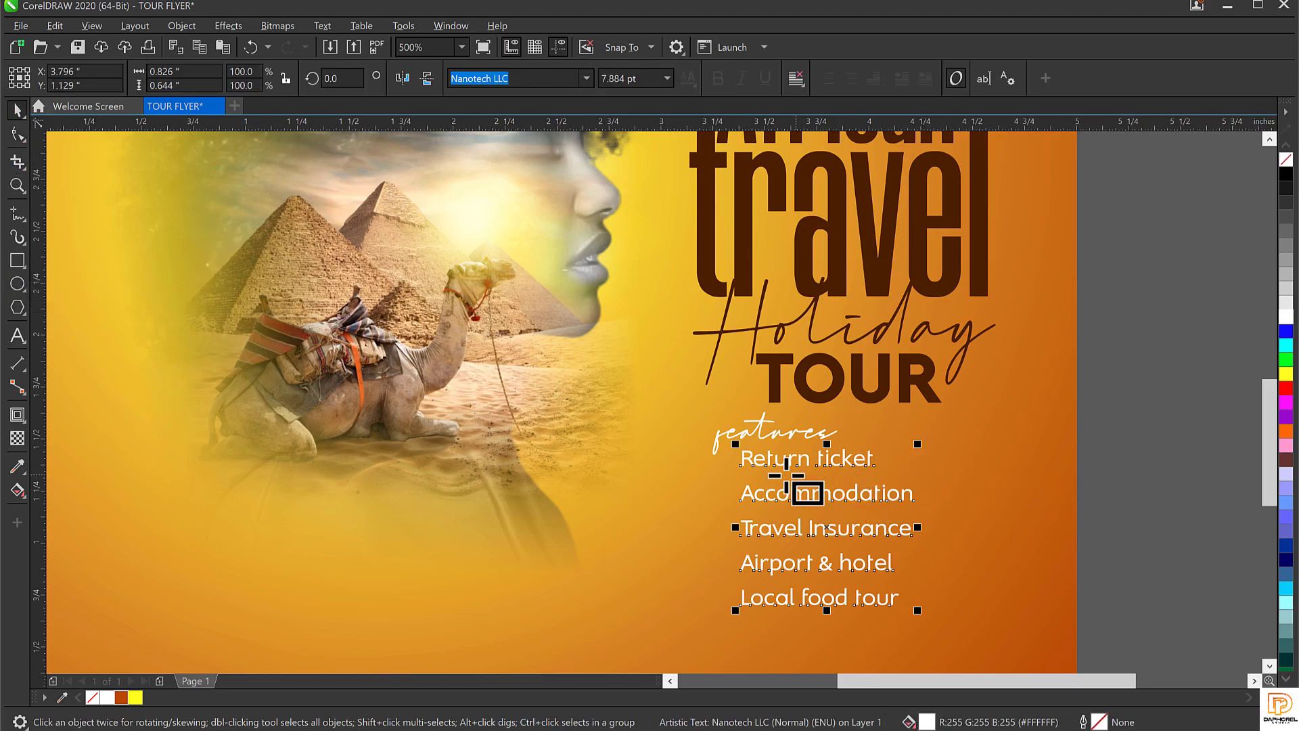
{"action": "scroll", "coordinate": [744, 458], "scroll_direction": "up", "scroll_amount": 3}
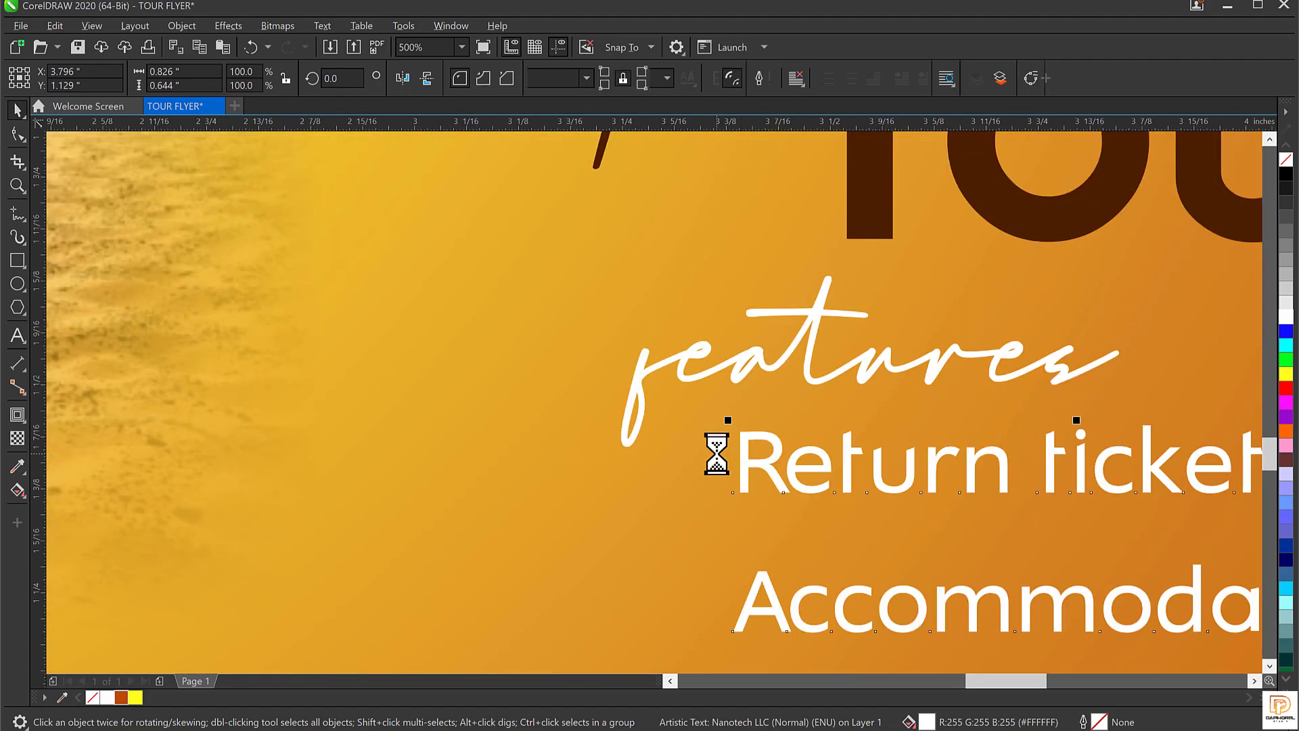
{"action": "left_click_drag", "start_coordinate": [687, 452], "coordinate": [725, 465]}
{"action": "left_click", "coordinate": [1286, 316]}
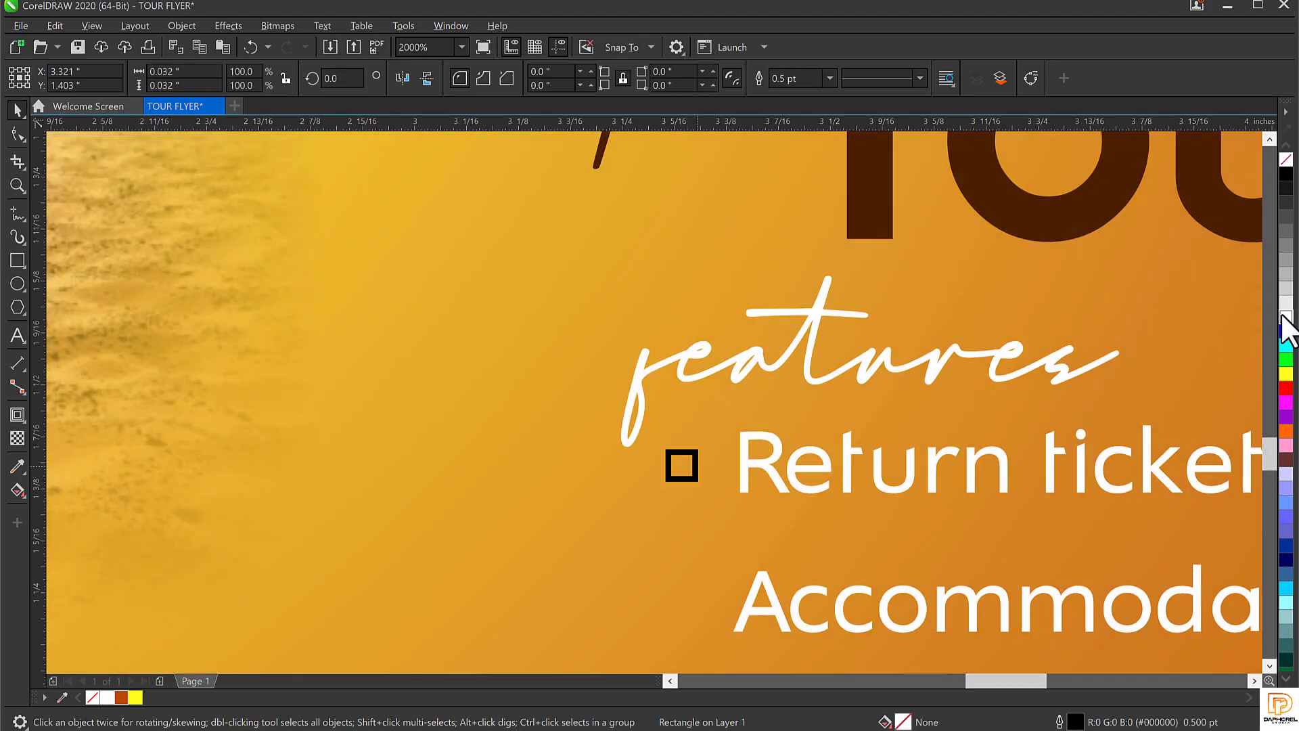
{"action": "right_click", "coordinate": [1286, 160]}
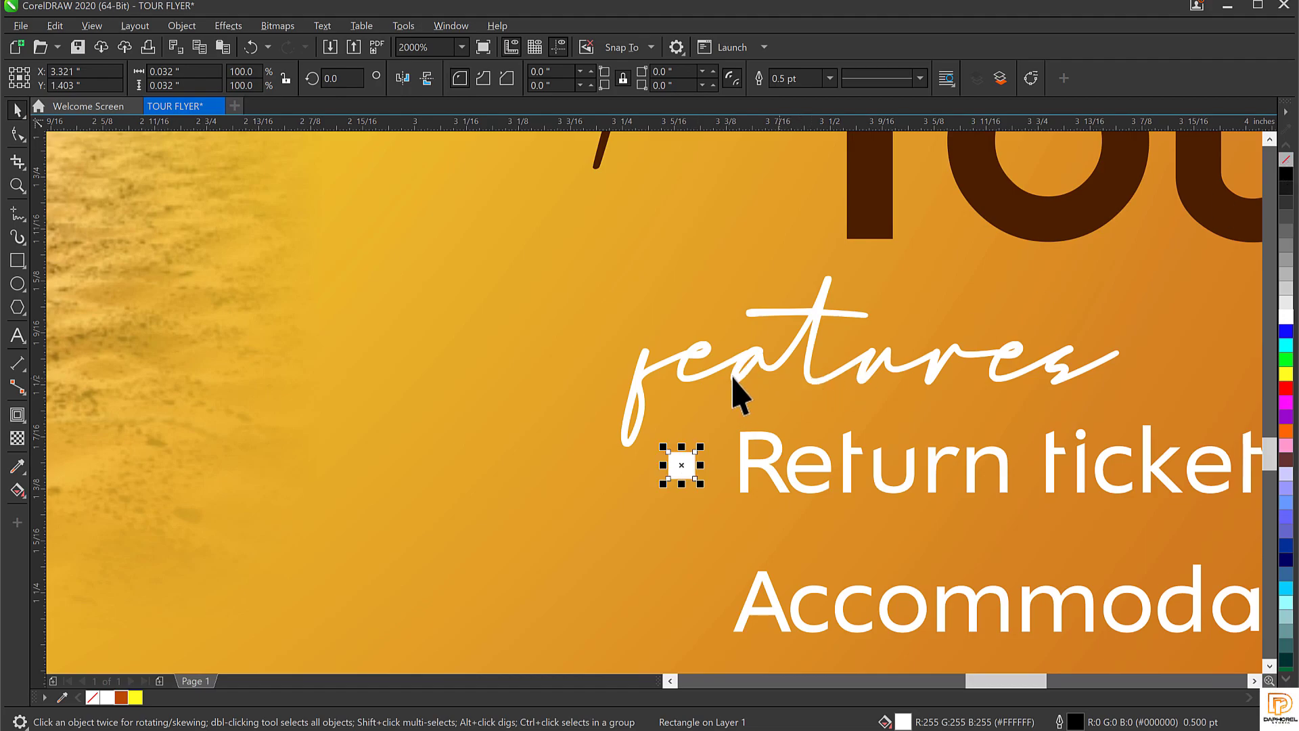
Step: Duplicate the white square bullet straight down beside each of the other four list lines
{"action": "scroll", "coordinate": [775, 342], "scroll_direction": "down", "scroll_amount": 1}
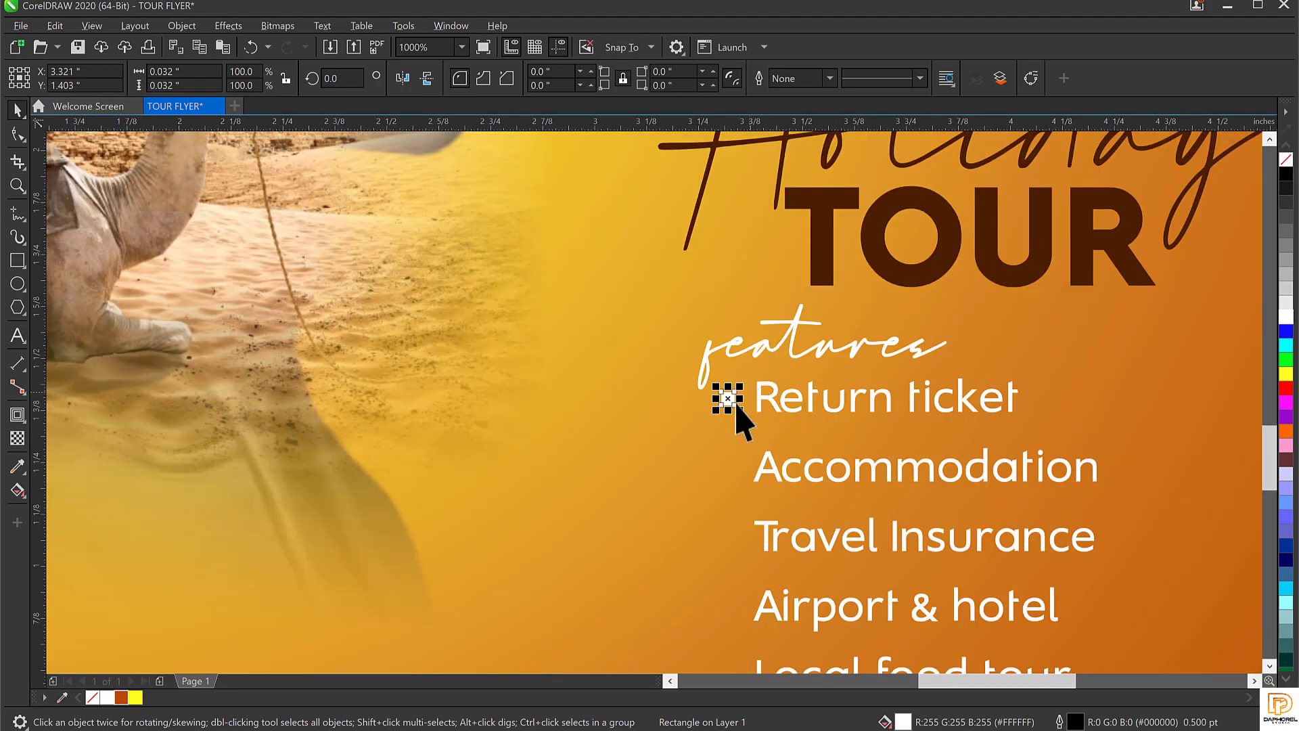
{"action": "left_click_drag", "start_coordinate": [724, 397], "coordinate": [728, 468]}
{"action": "right_click", "coordinate": [725, 466]}
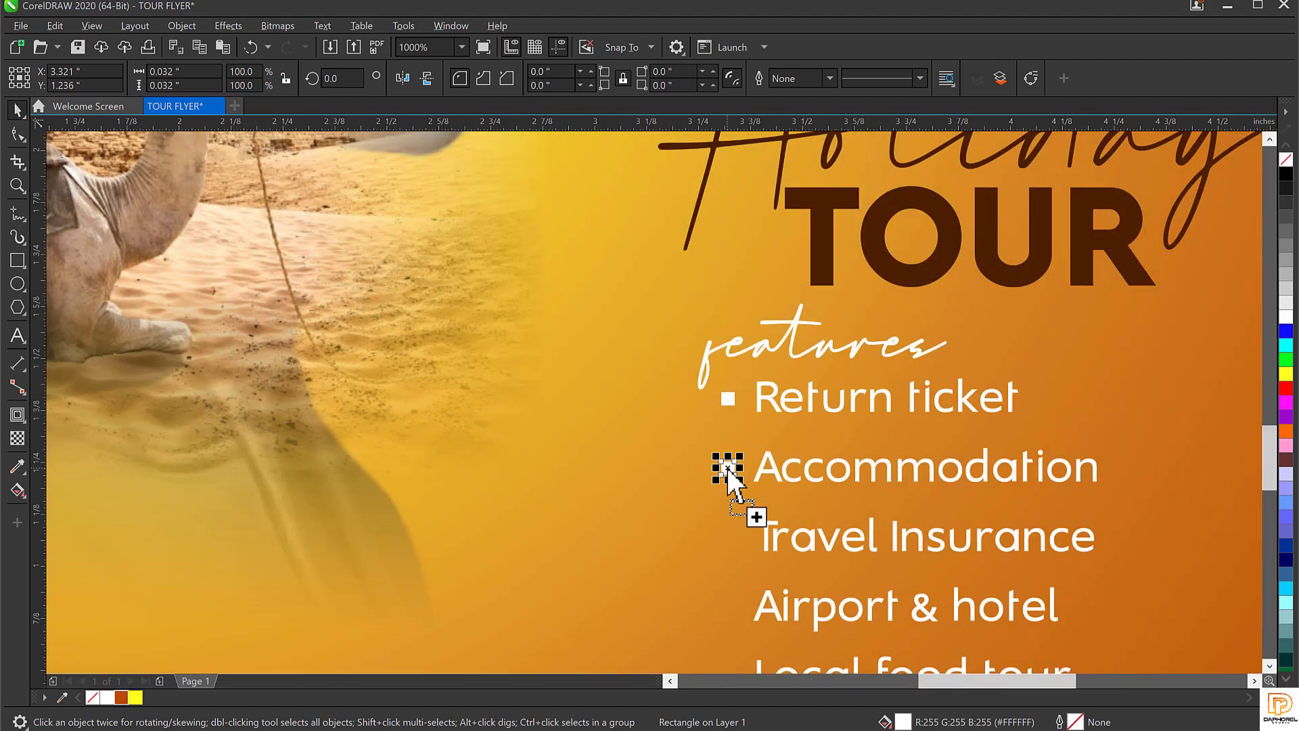
{"action": "scroll", "coordinate": [735, 434], "scroll_direction": "down", "scroll_amount": 1}
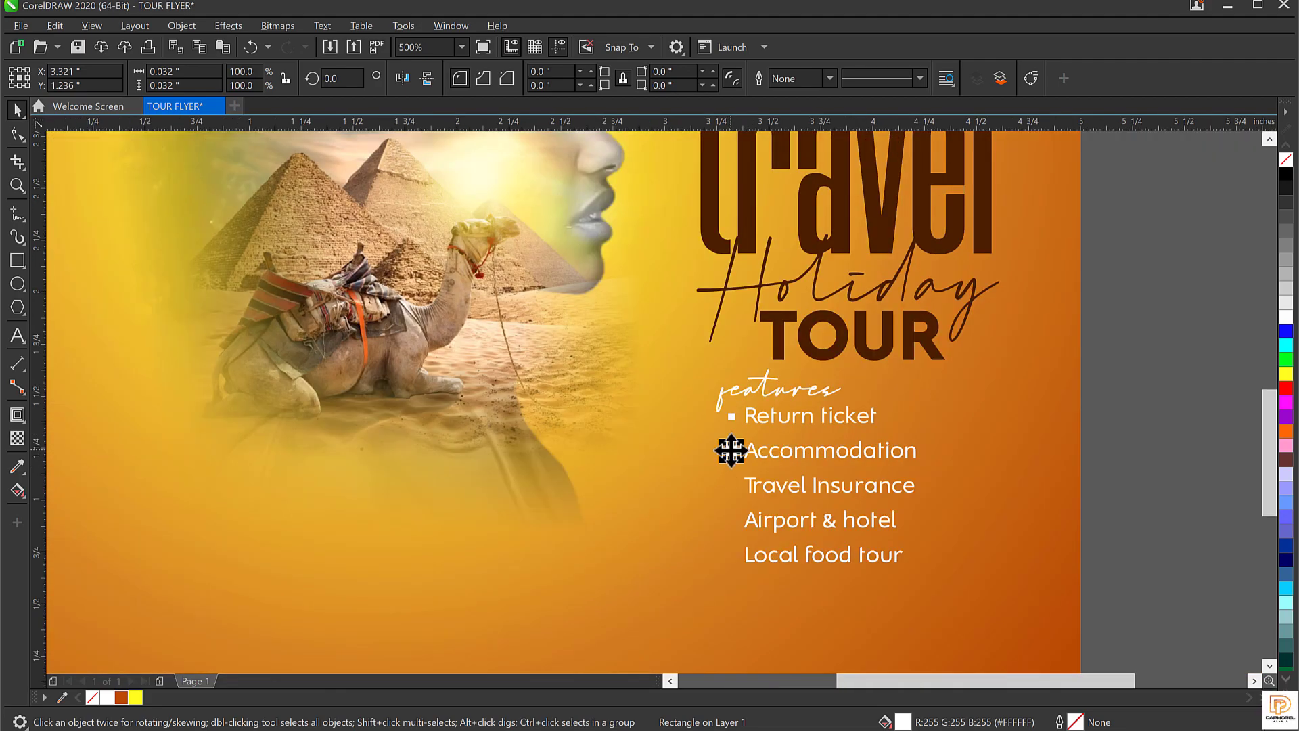
{"action": "left_click_drag", "start_coordinate": [731, 450], "coordinate": [733, 520]}
{"action": "left_click_drag", "start_coordinate": [731, 521], "coordinate": [728, 554]}
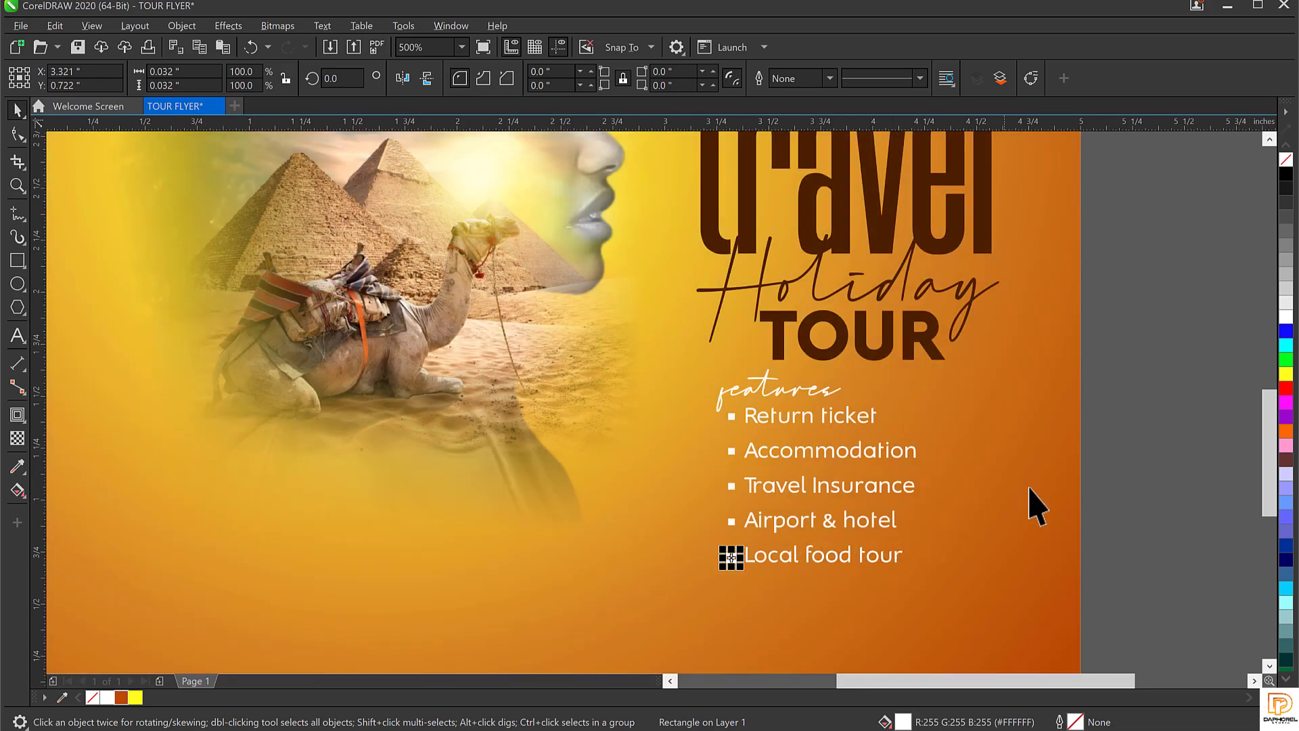
{"action": "left_click", "coordinate": [1151, 441]}
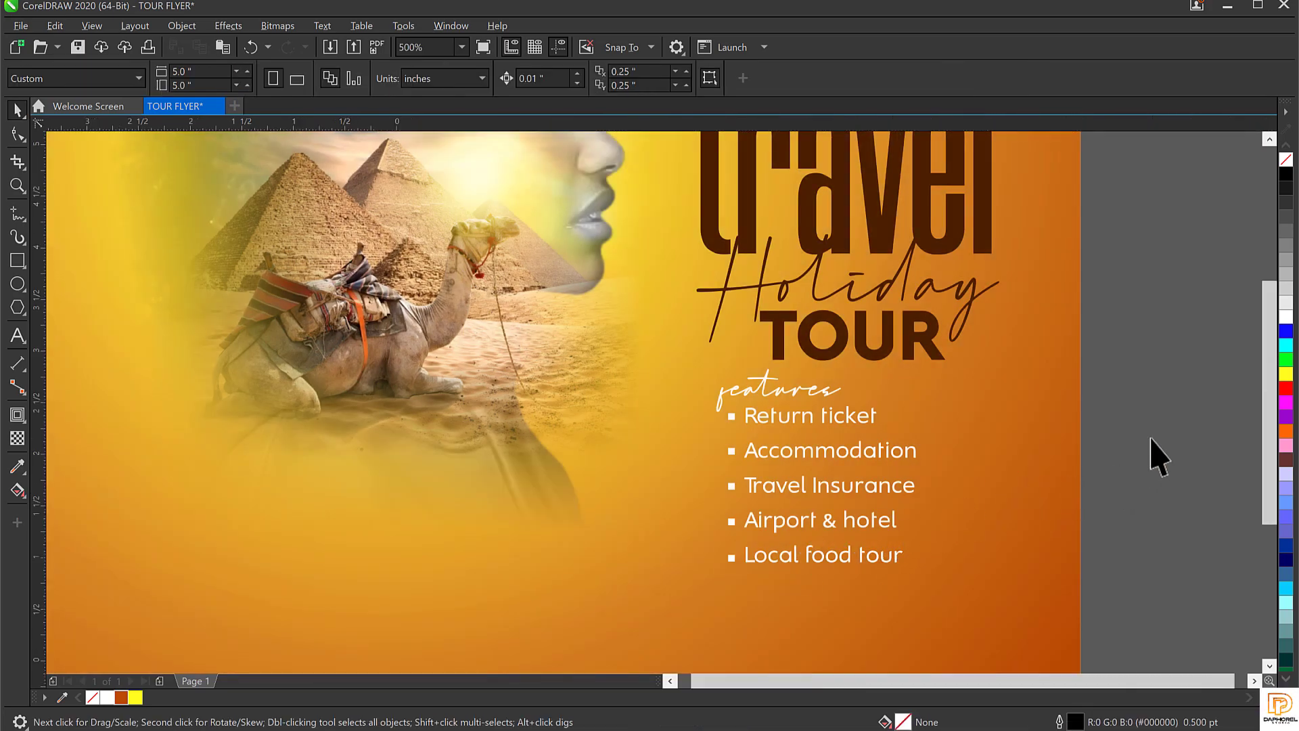
{"action": "key", "text": "shift+F4"}
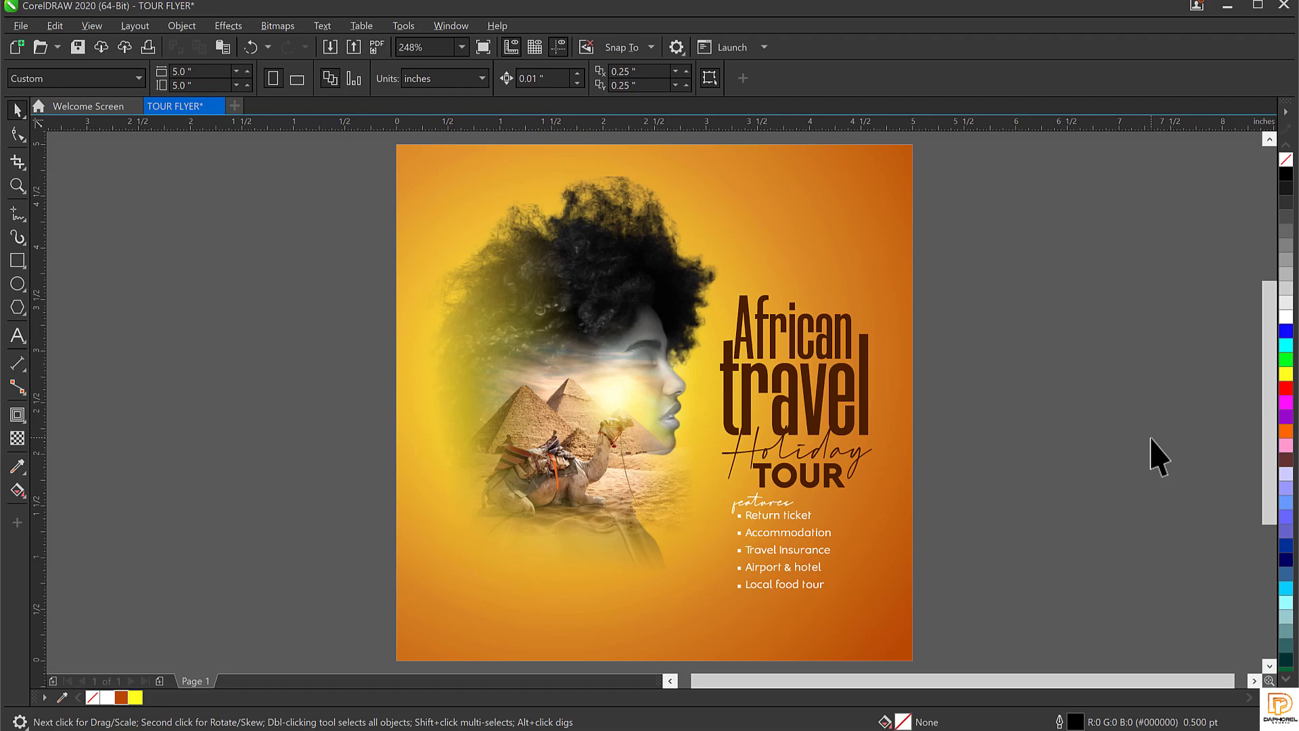
Step: Select the title, "features" text and bulleted list together and move them slightly up
{"action": "left_click", "coordinate": [778, 200]}
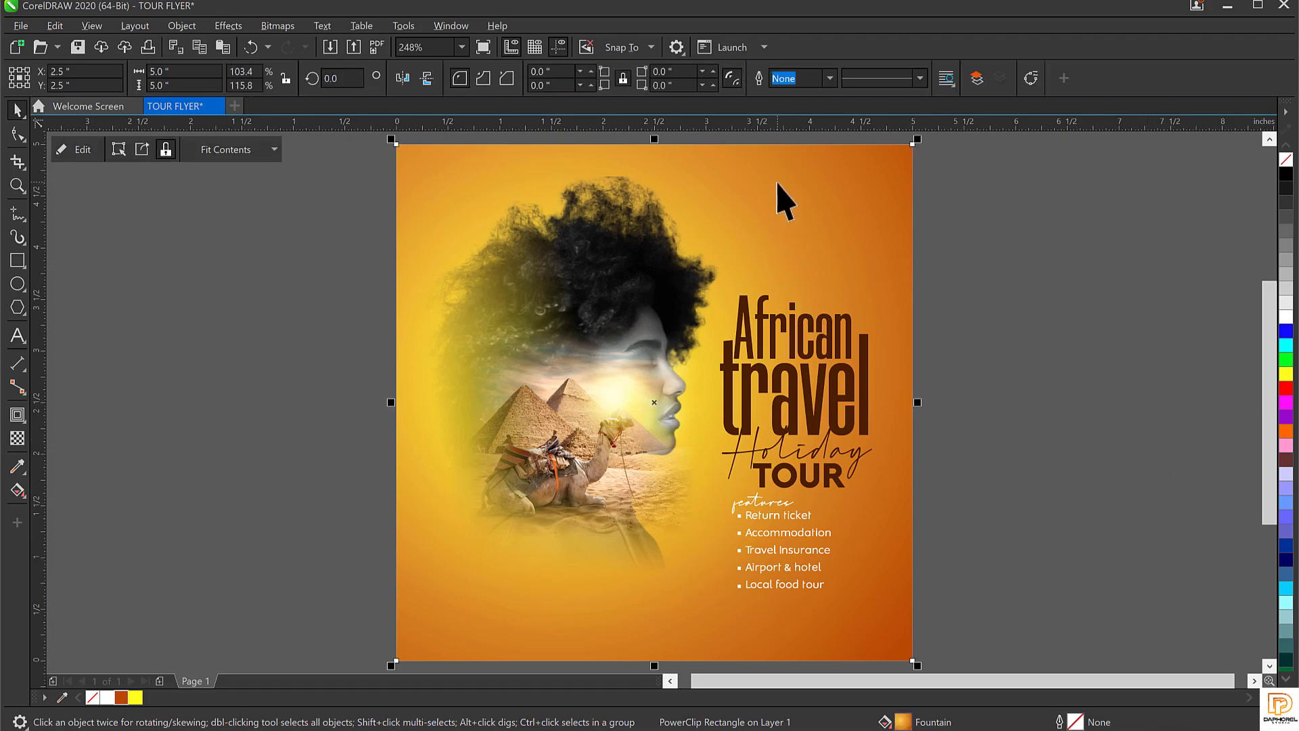
{"action": "left_click", "coordinate": [992, 215]}
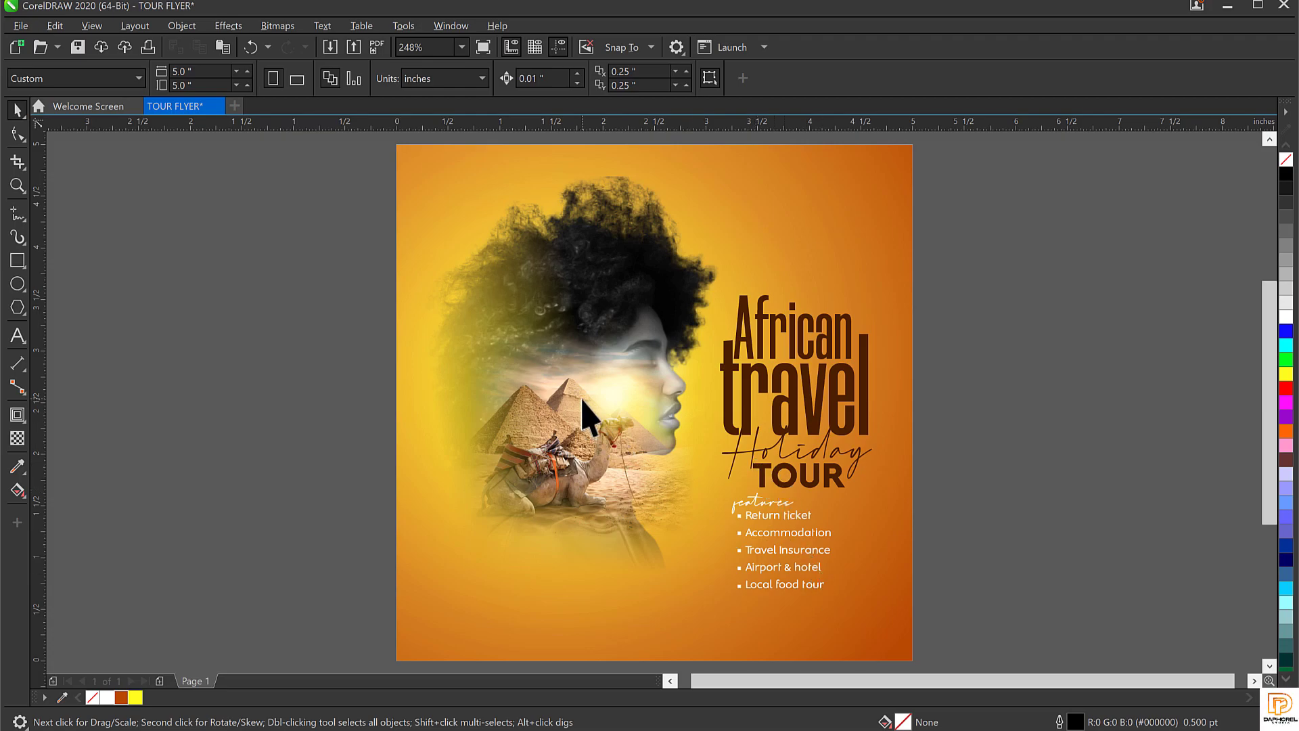
{"action": "left_click_drag", "start_coordinate": [996, 248], "coordinate": [682, 552]}
{"action": "left_click_drag", "start_coordinate": [820, 318], "coordinate": [814, 286]}
{"action": "left_click", "coordinate": [976, 353]}
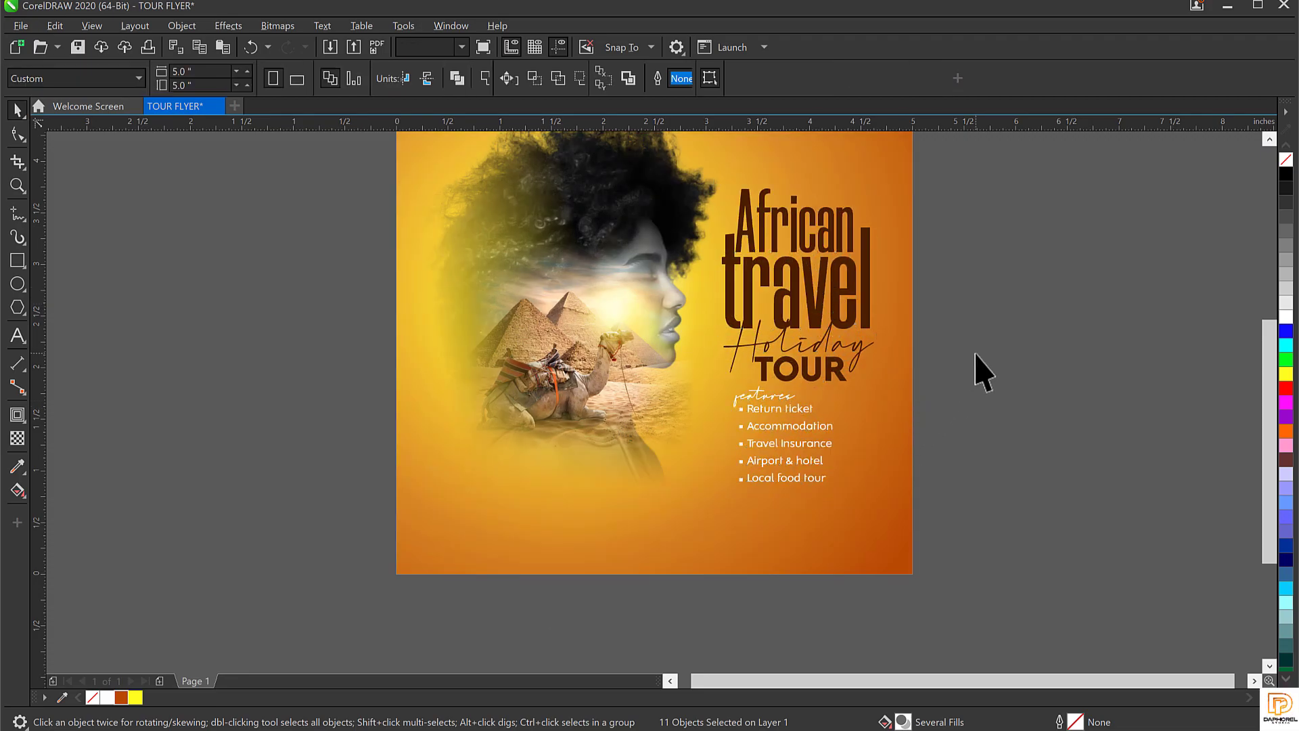
{"action": "scroll", "coordinate": [980, 371], "scroll_direction": "up", "scroll_amount": 1}
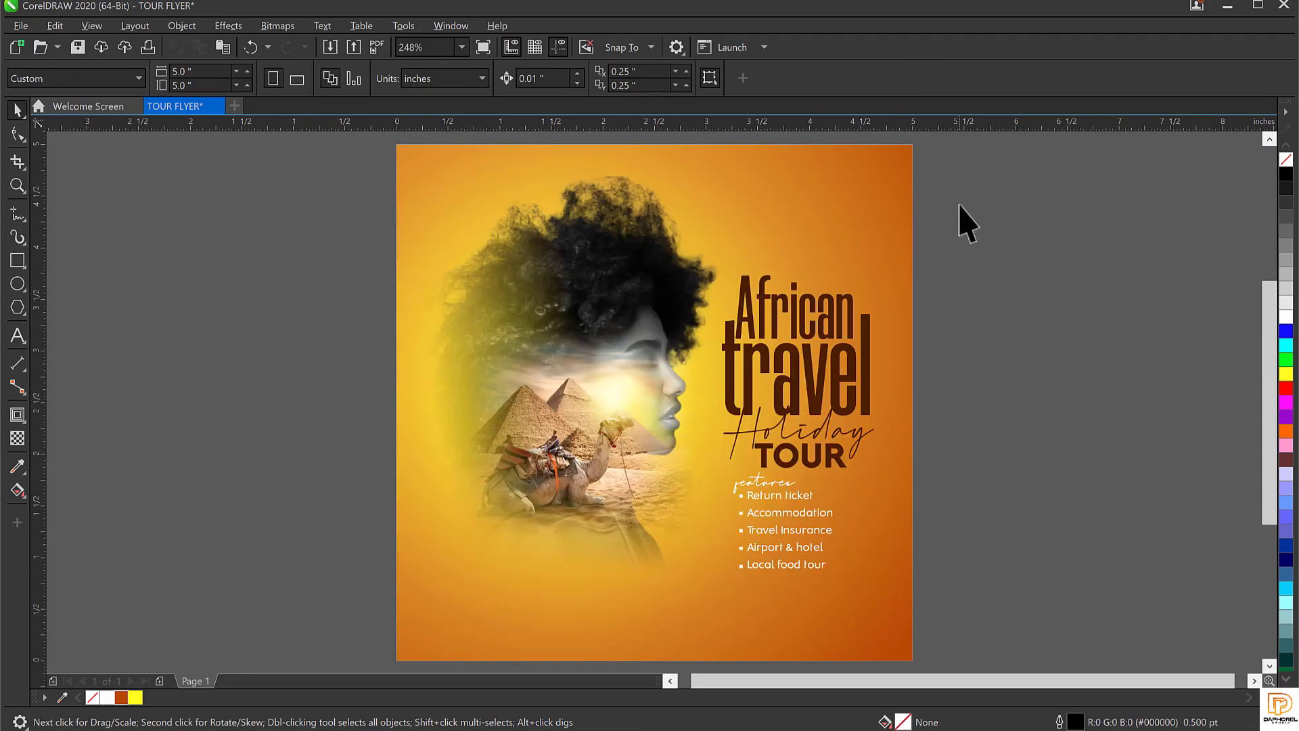
Step: Draw a rectangle about 3.591 by 0.654 inches in the flyer's lower right corner, fill it R186 G75 B0 and remove its outline
{"action": "left_click", "coordinate": [759, 633]}
{"action": "left_click", "coordinate": [18, 260]}
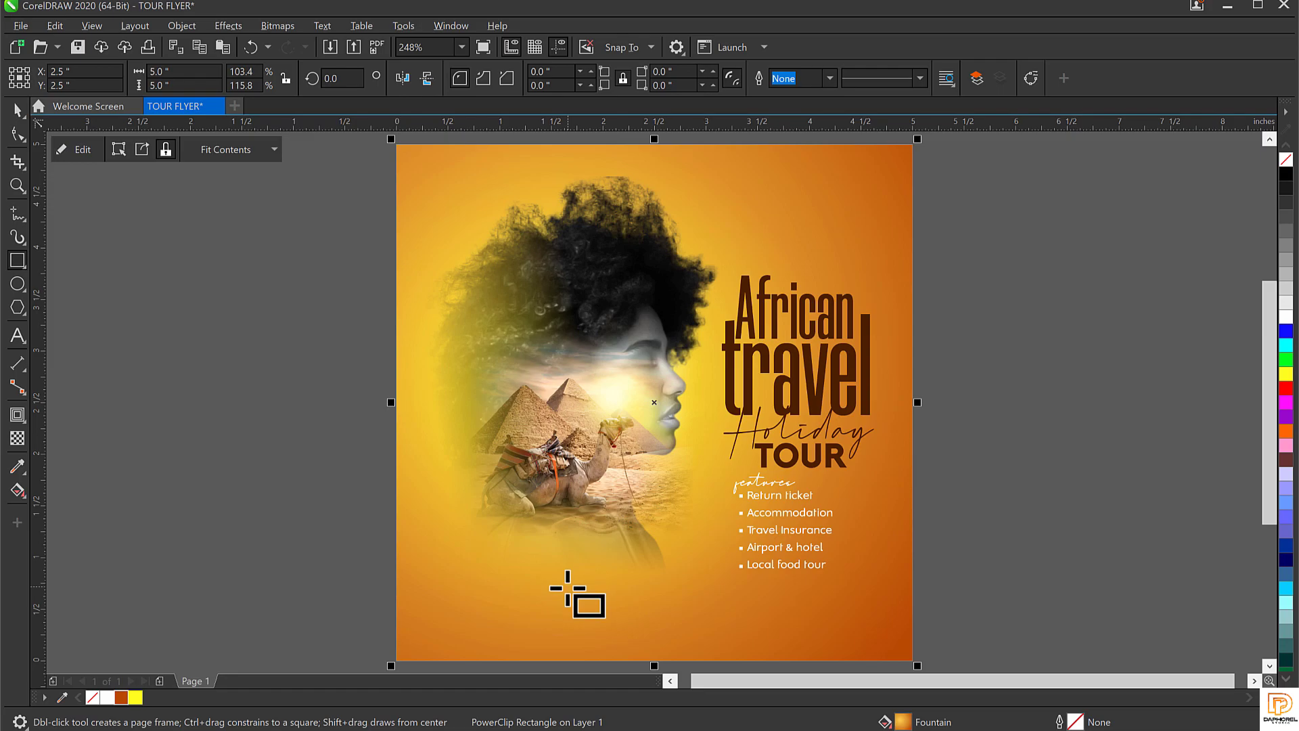
{"action": "left_click_drag", "start_coordinate": [541, 593], "coordinate": [912, 660]}
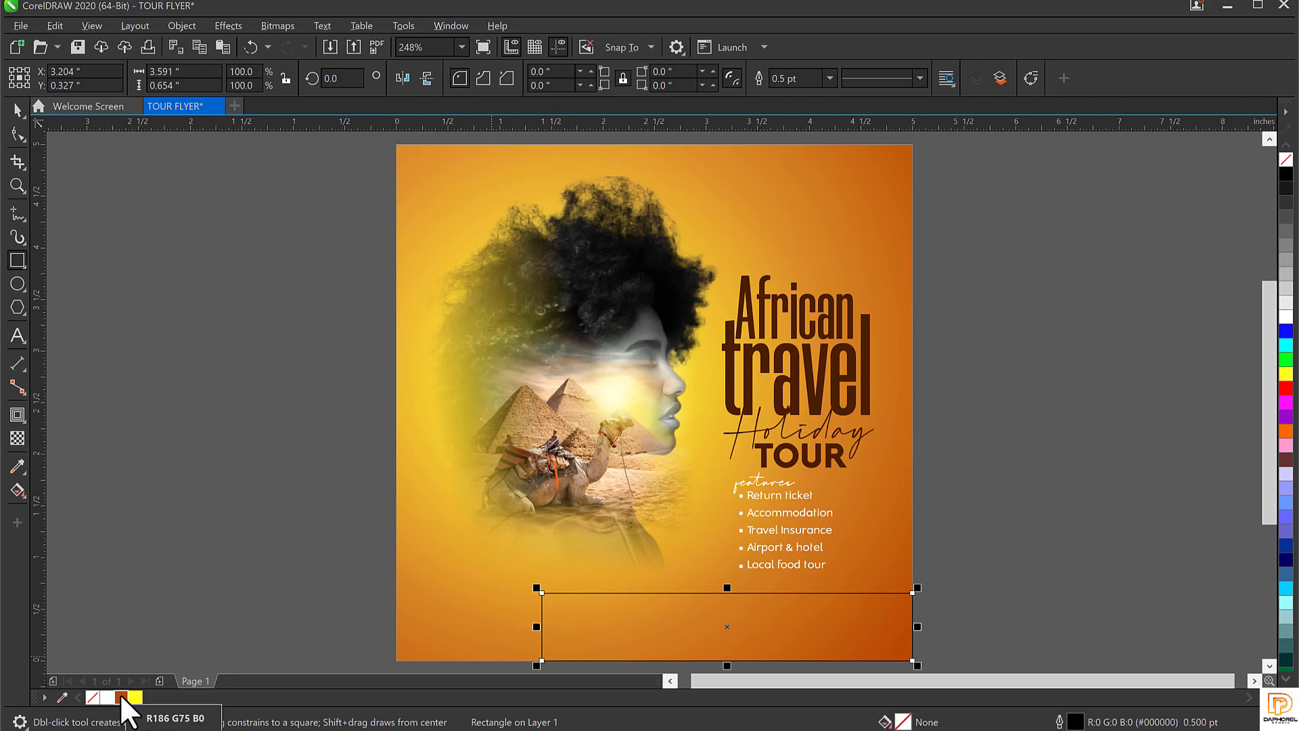
{"action": "left_click", "coordinate": [120, 693]}
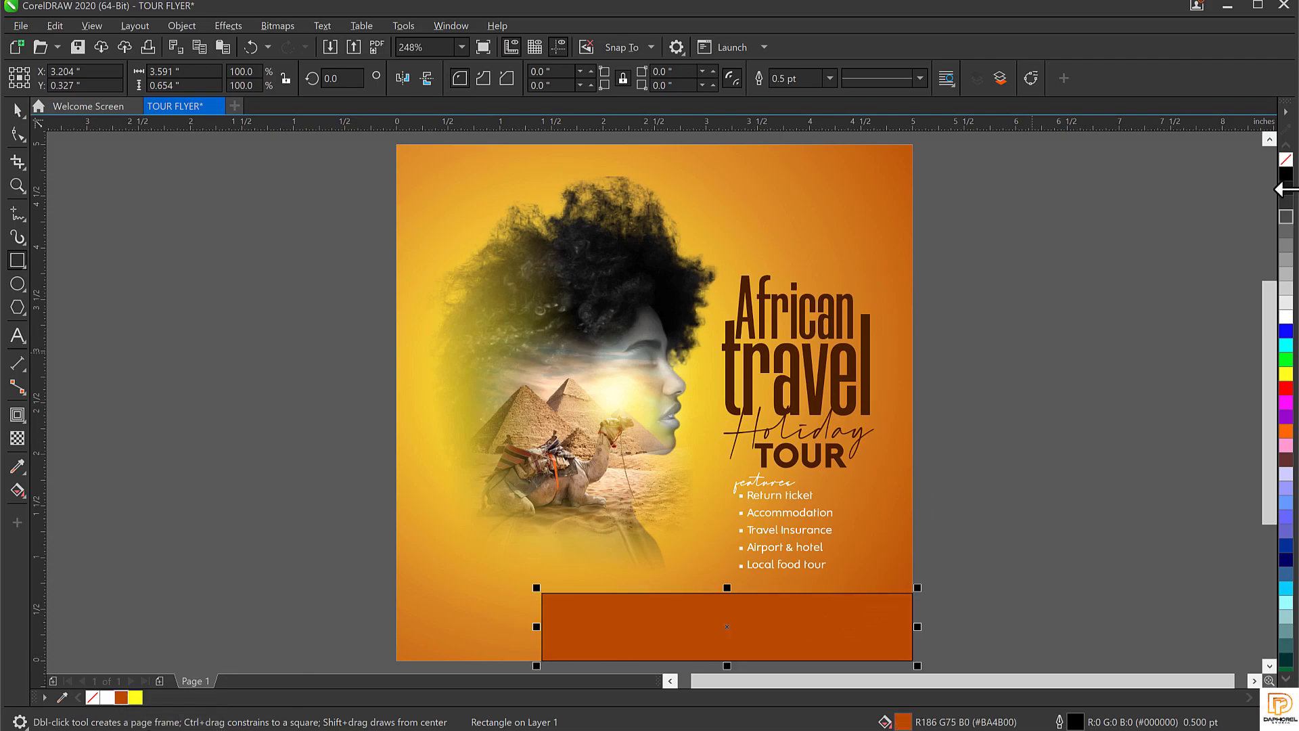
{"action": "right_click", "coordinate": [1287, 161]}
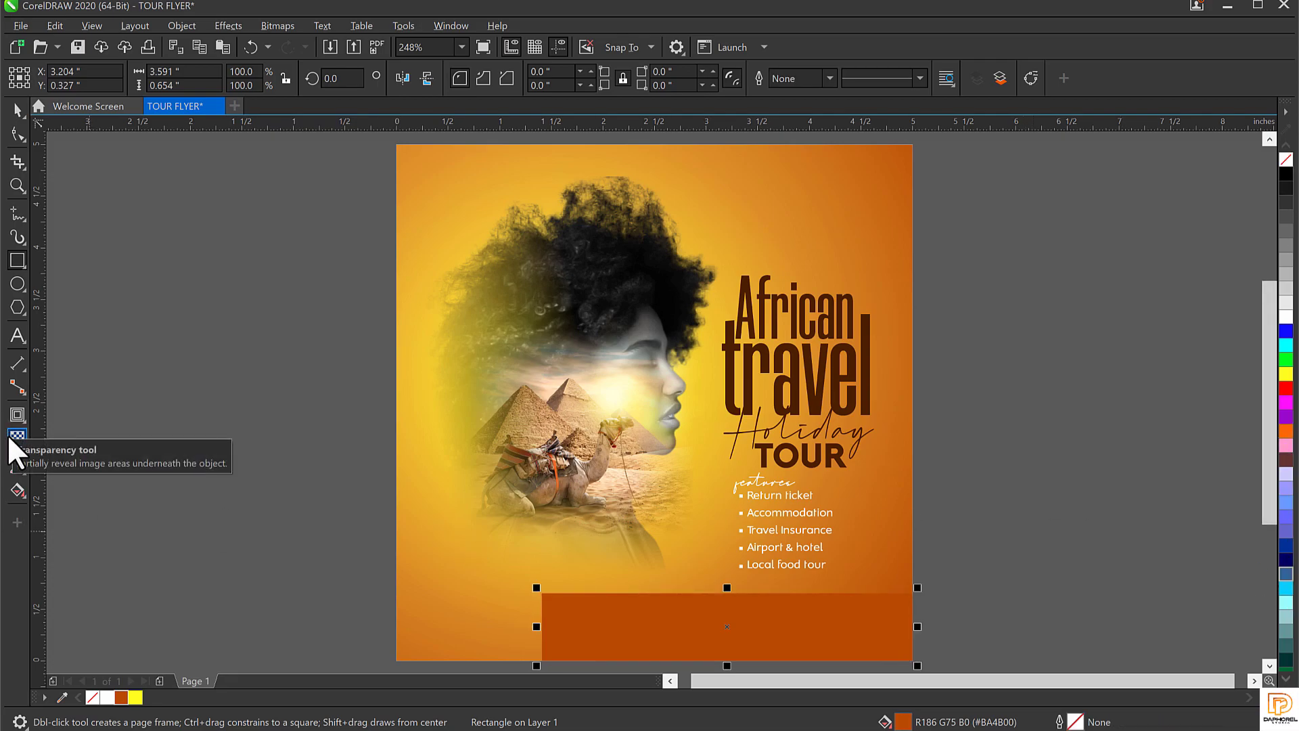
Step: Fade the bottom rectangle toward its upper edge with a vertical fountain transparency and darken its fill with black to R150 G61 B0
{"action": "left_click", "coordinate": [16, 438]}
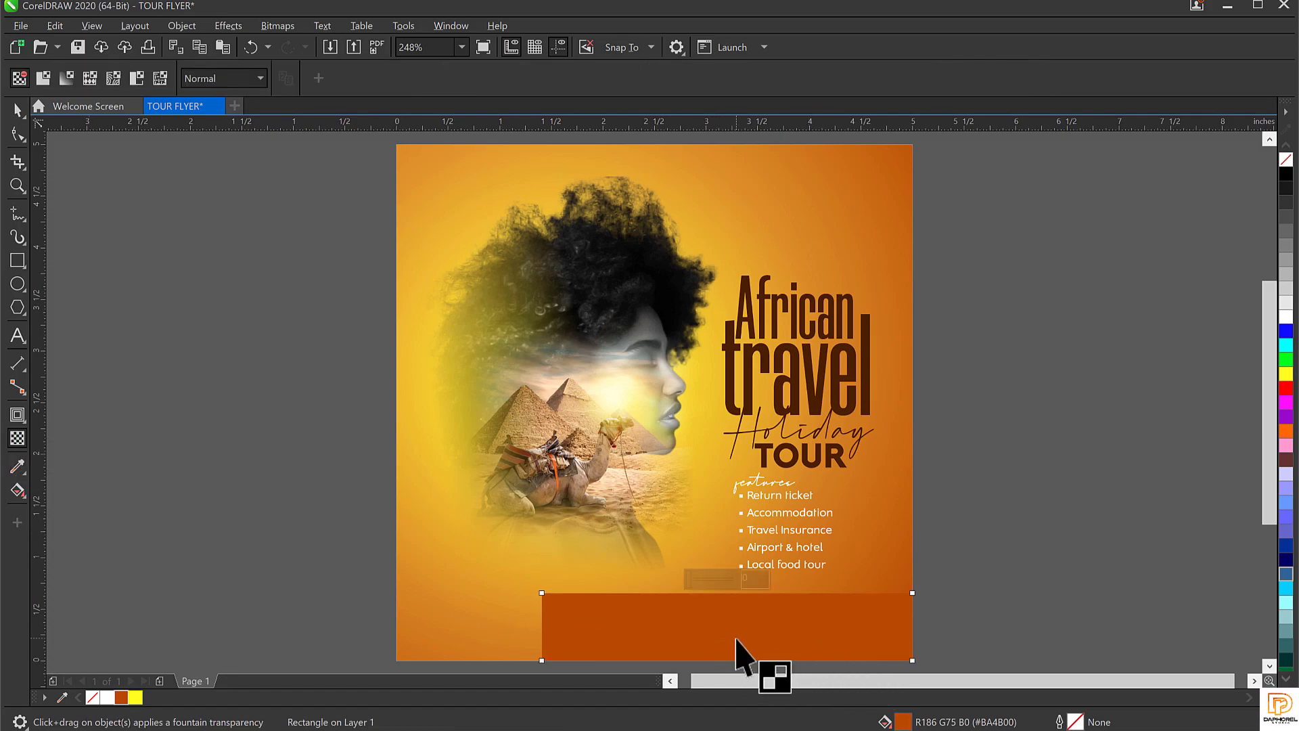
{"action": "left_click_drag", "start_coordinate": [736, 636], "coordinate": [735, 593]}
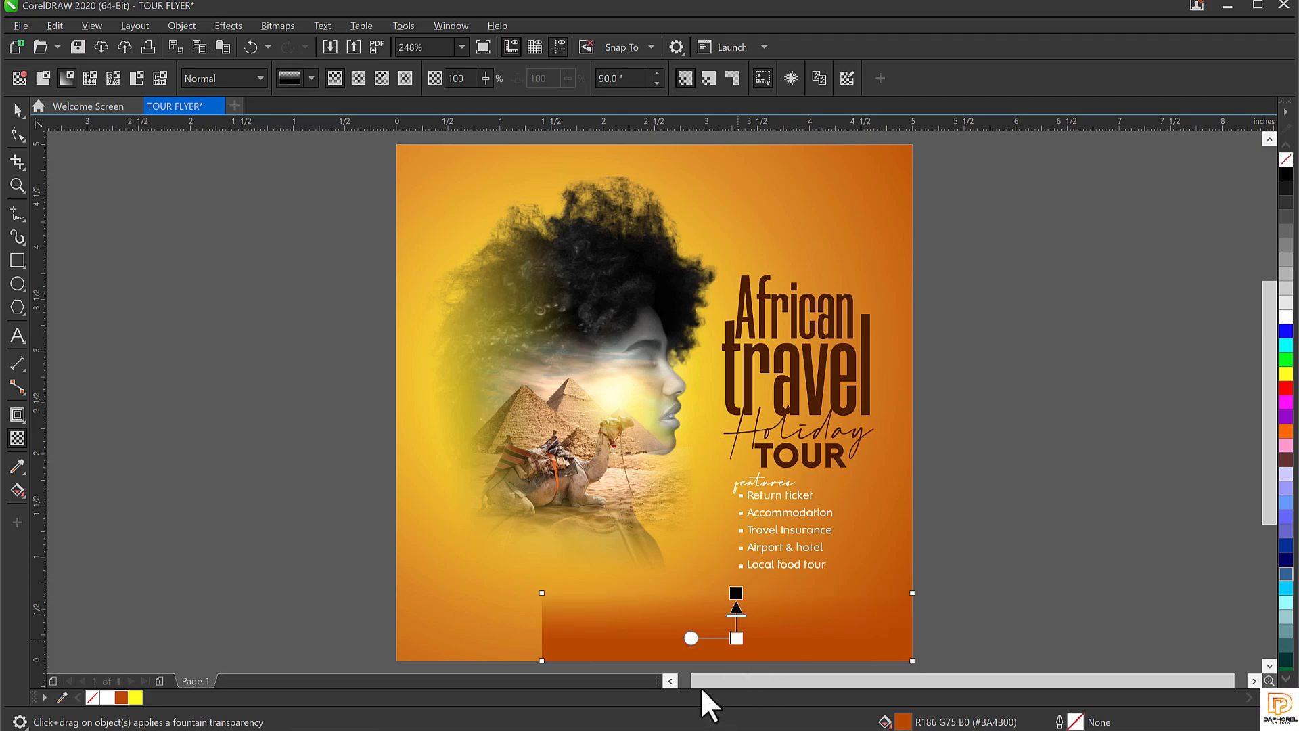
{"action": "key", "text": "space"}
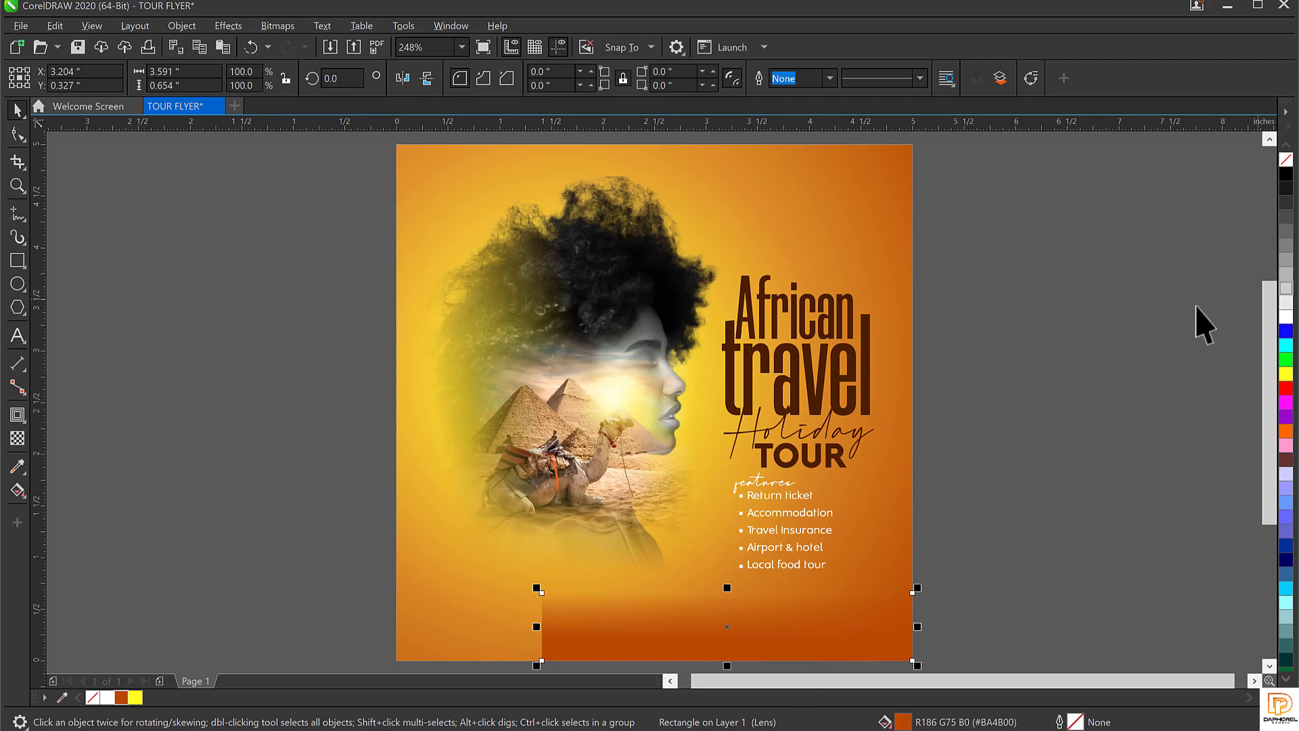
{"action": "left_click", "coordinate": [1285, 174], "text": "ctrl"}
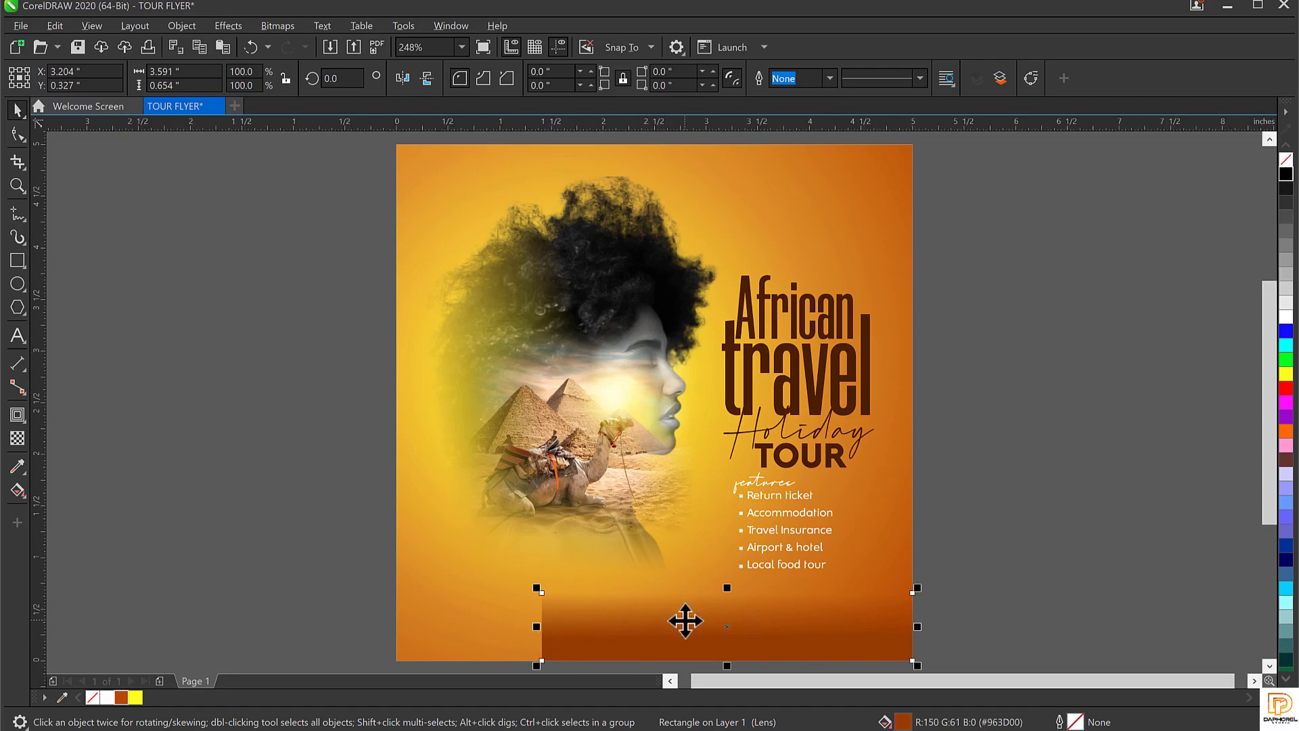
Step: Stretch the brown bottom rectangle upward to about 1.024 inches tall and convert it to a 300 dpi RGB bitmap with transparent background
{"action": "left_click_drag", "start_coordinate": [726, 588], "coordinate": [727, 549]}
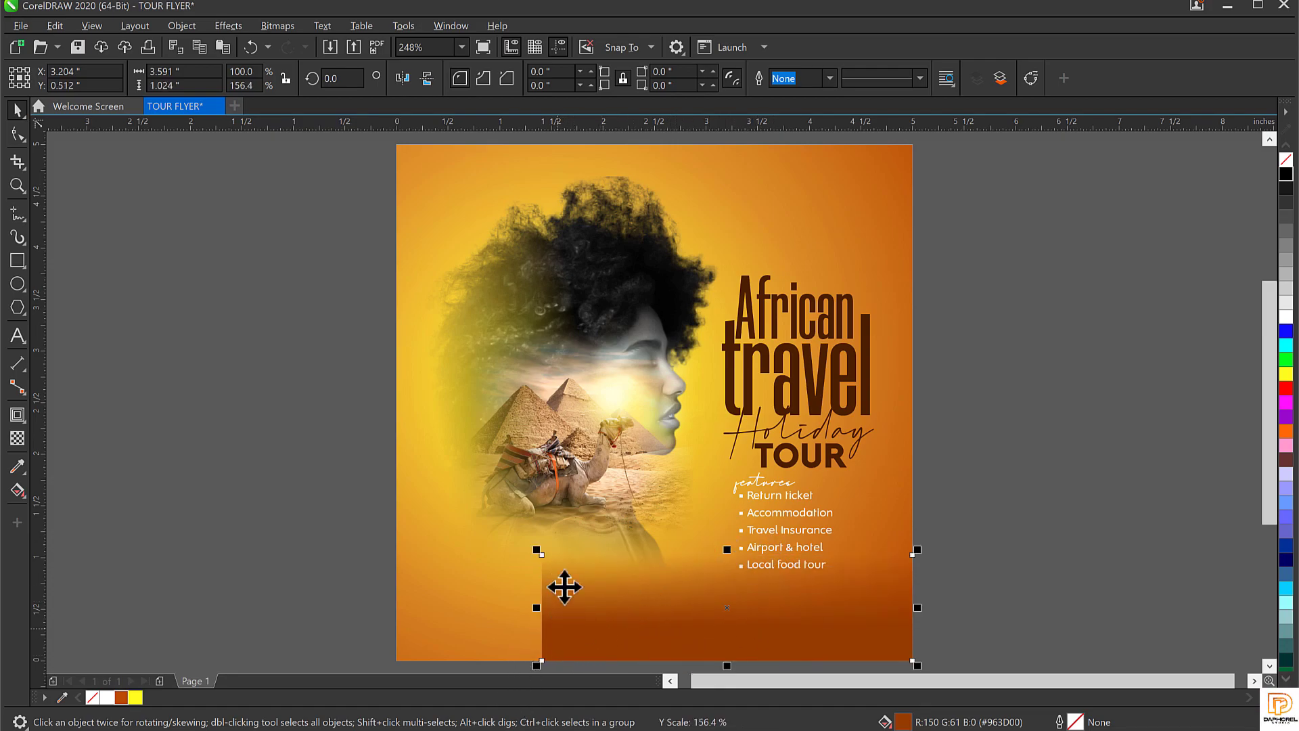
{"action": "left_click", "coordinate": [236, 23]}
{"action": "mouse_move", "coordinate": [267, 20]}
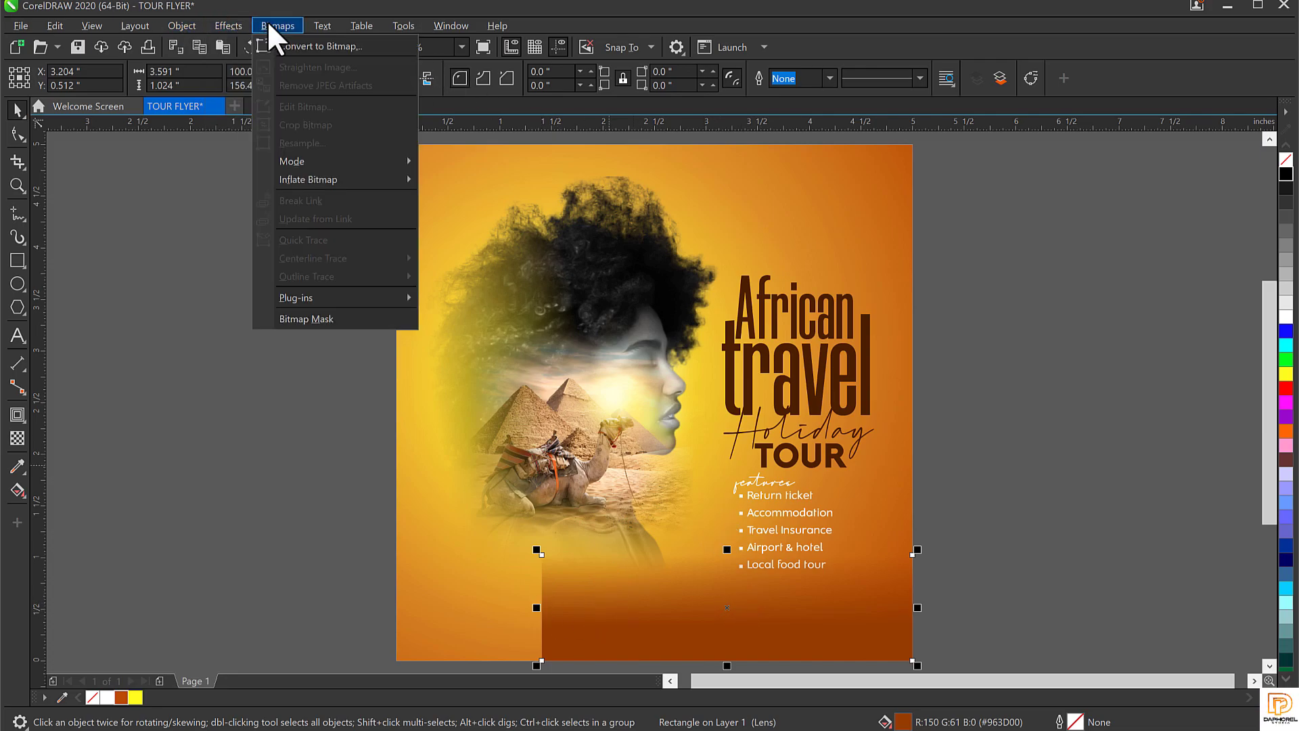
{"action": "left_click", "coordinate": [306, 49]}
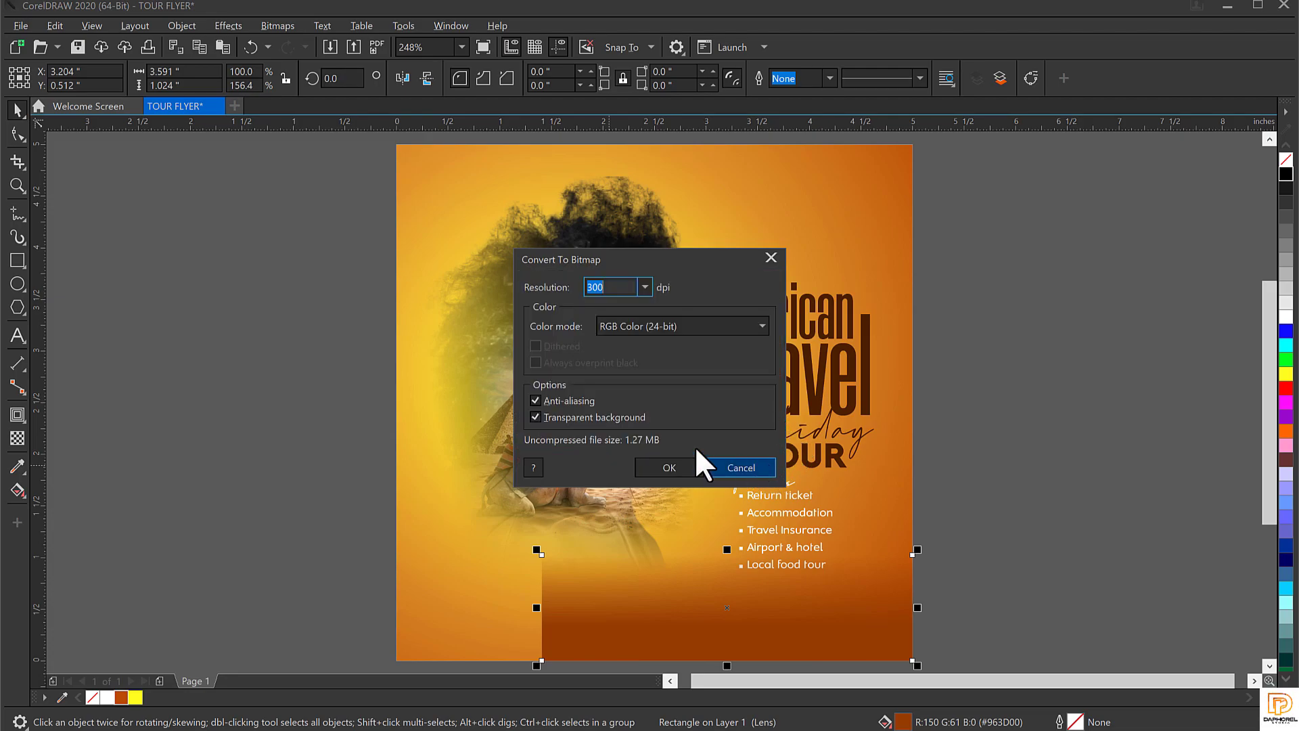
{"action": "left_click", "coordinate": [690, 468]}
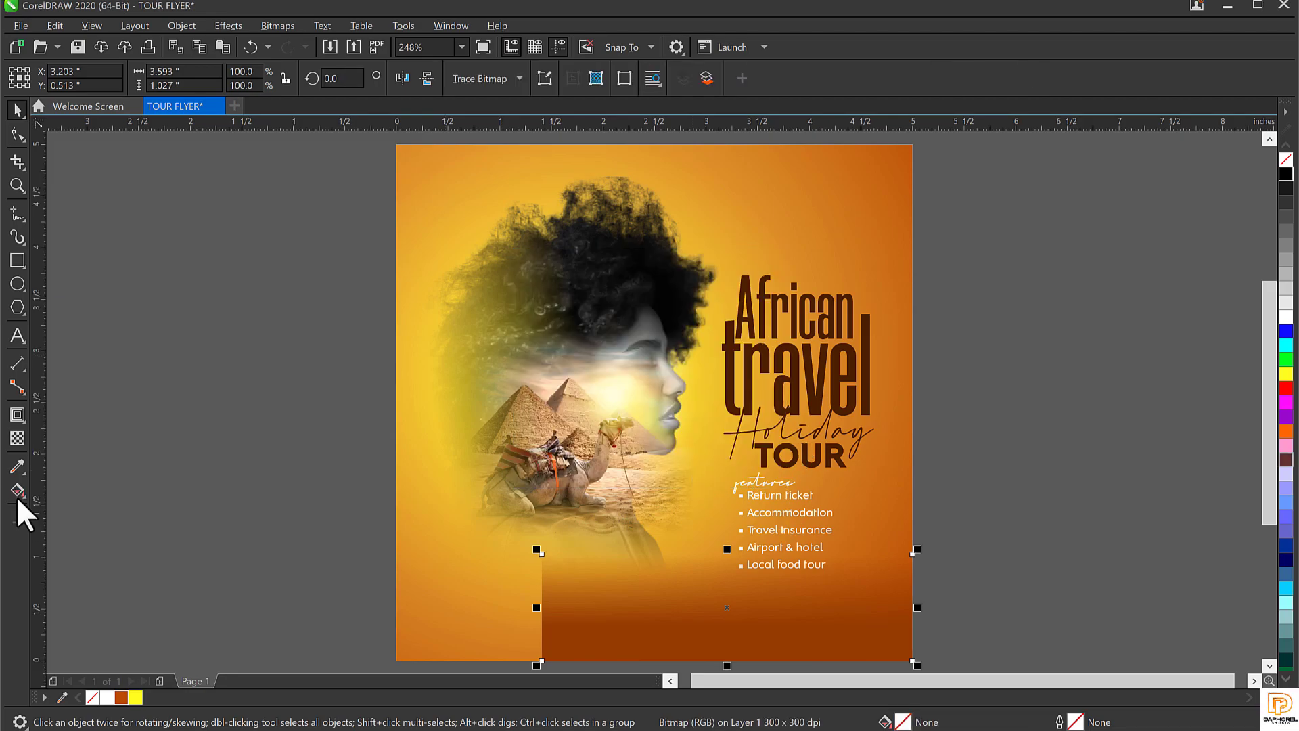
Step: Fade the brown bitmap toward its left end with a horizontal fountain transparency and enlarge it to about 5.102 by 1.458 inches
{"action": "left_click", "coordinate": [18, 438]}
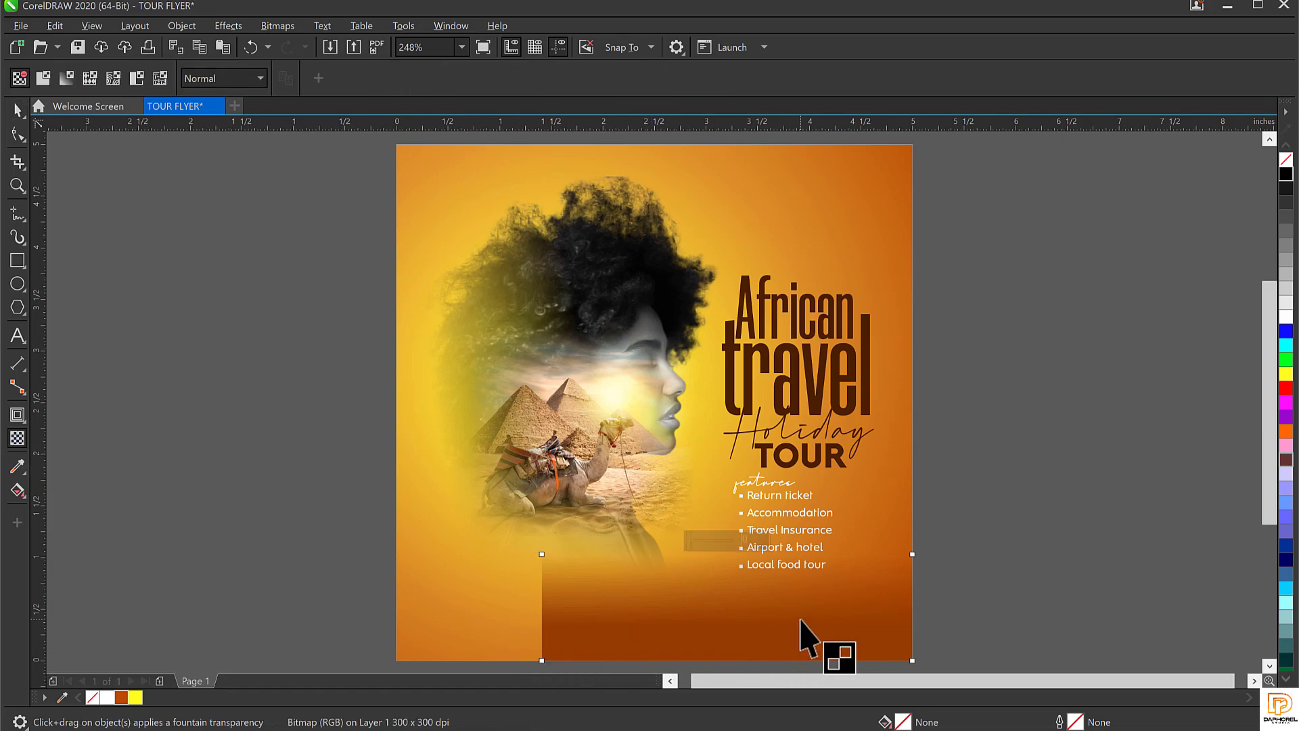
{"action": "left_click_drag", "start_coordinate": [801, 620], "coordinate": [569, 620]}
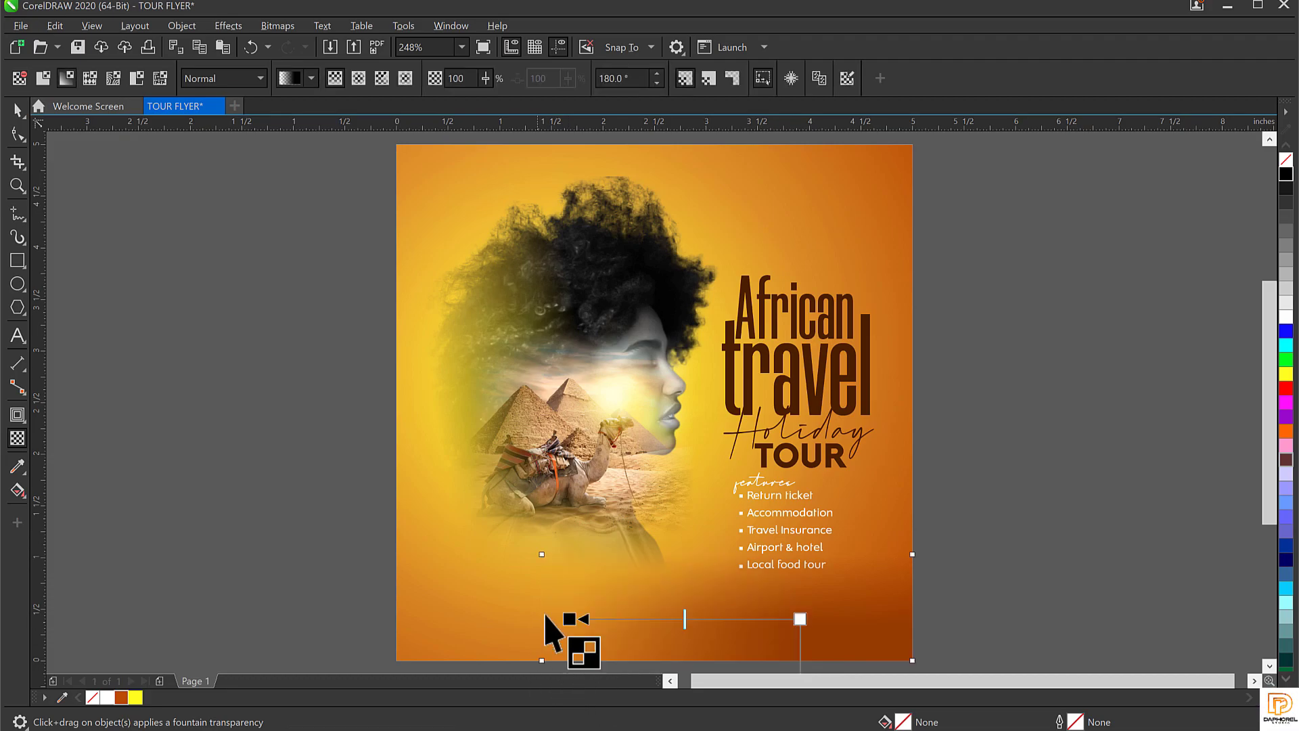
{"action": "key", "text": "space"}
{"action": "left_click_drag", "start_coordinate": [534, 550], "coordinate": [380, 505]}
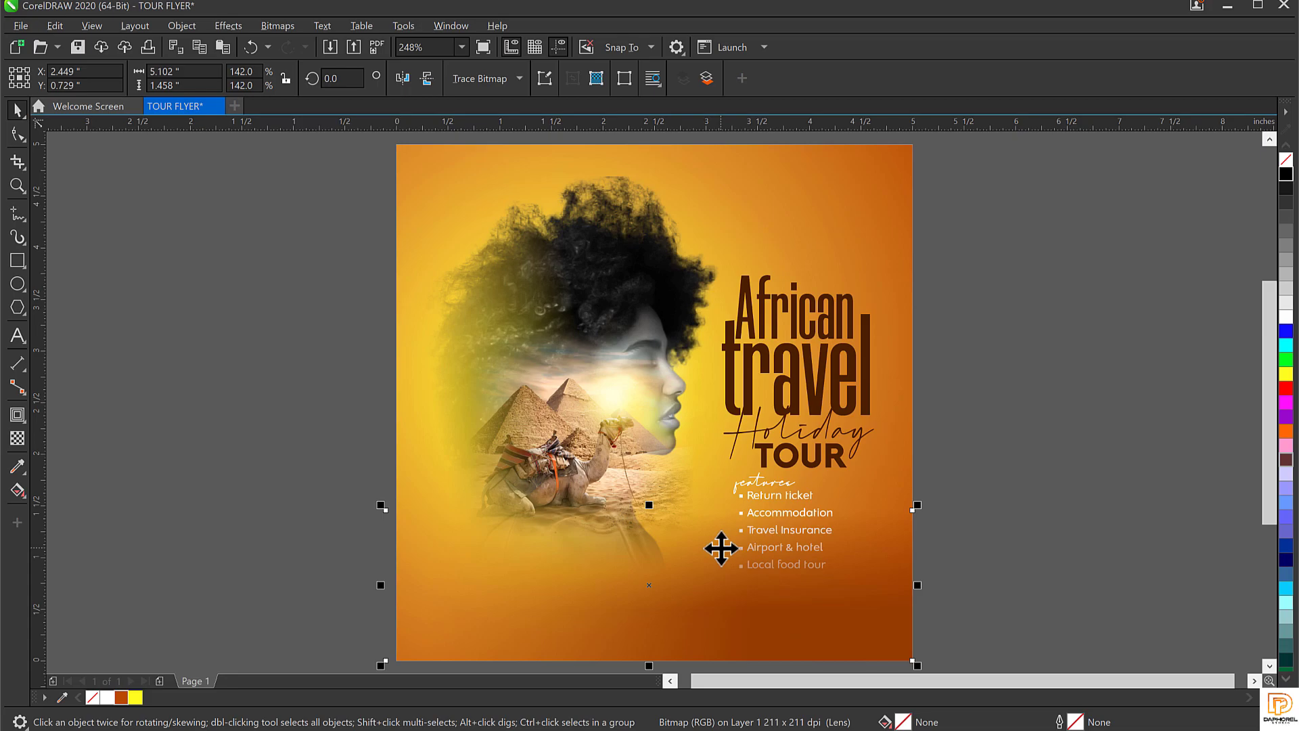
Step: Place the faded brown band inside the flyer background's PowerClip and select it among the clipped contents
{"action": "left_click", "coordinate": [709, 645]}
{"action": "double_click", "coordinate": [708, 630]}
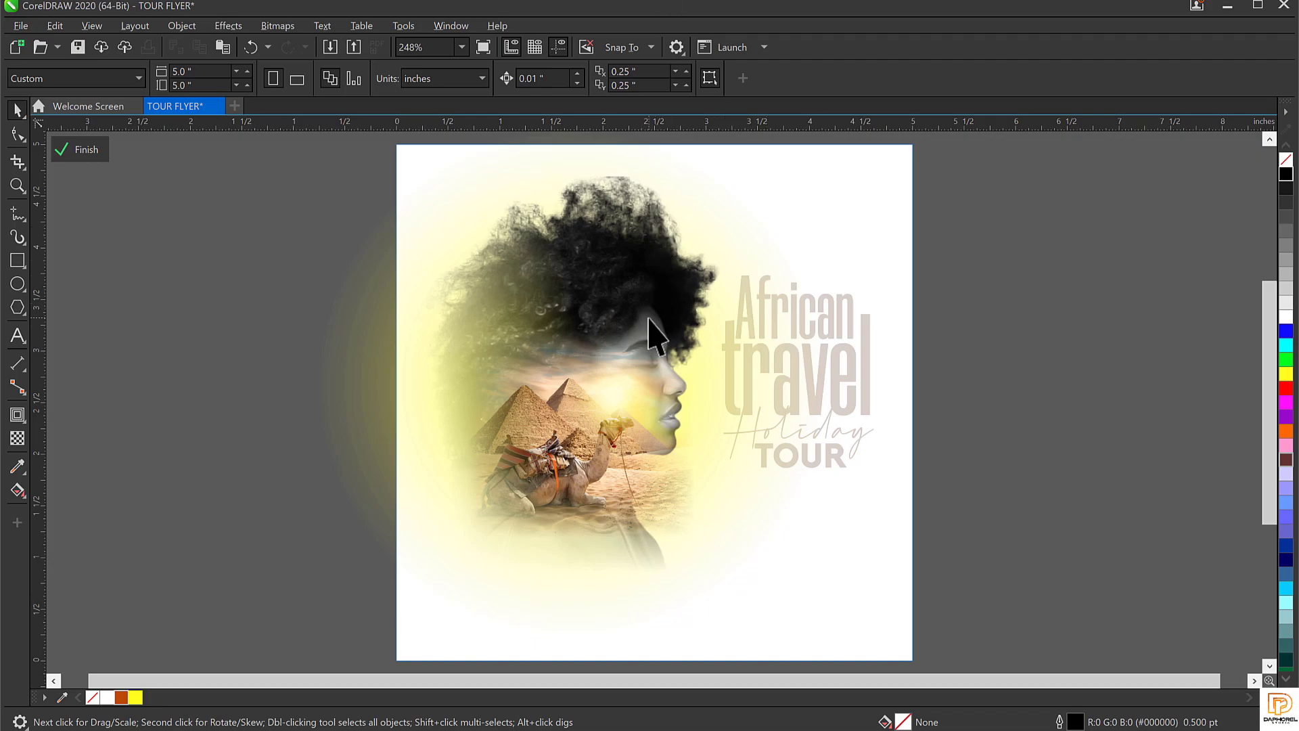
{"action": "left_click", "coordinate": [910, 535]}
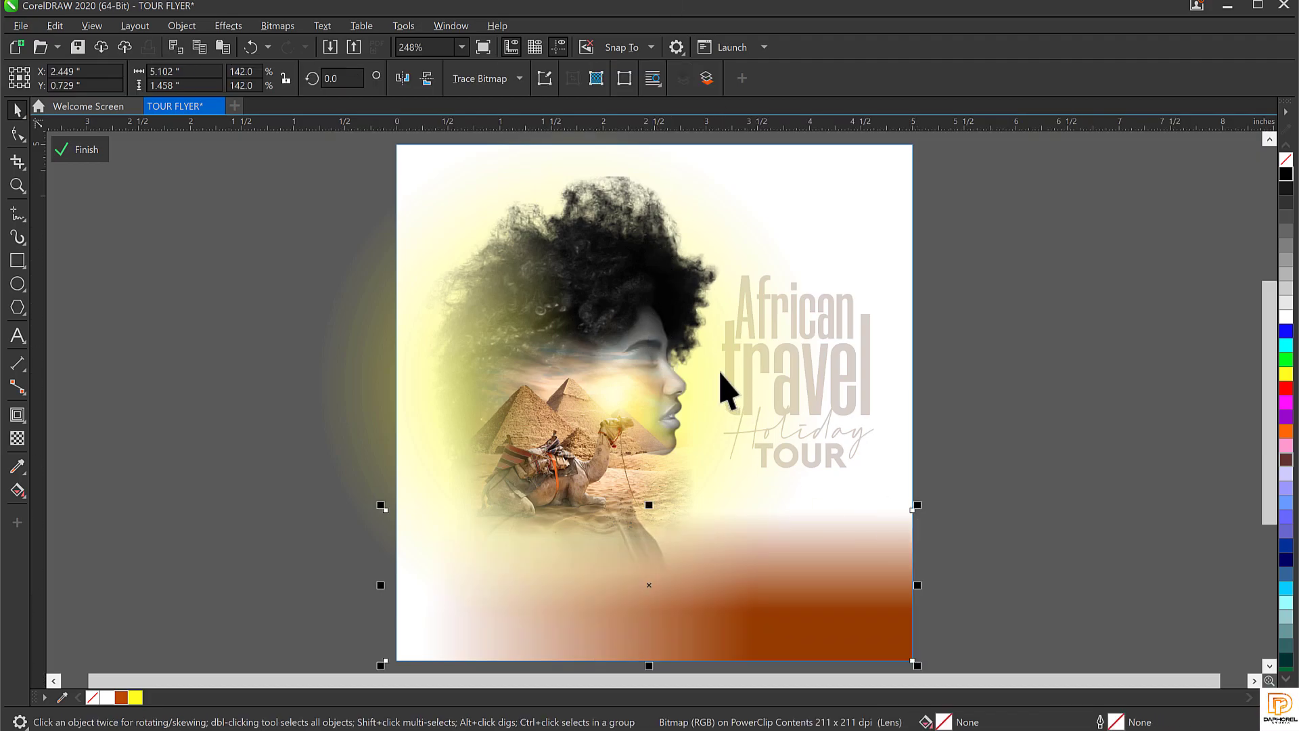
Step: Enlarge the clipped band to about 6.172 by 1.764 inches, overhanging the flyer's lower right corner, and finish editing the PowerClip
{"action": "scroll", "coordinate": [720, 369], "scroll_direction": "down", "scroll_amount": 2}
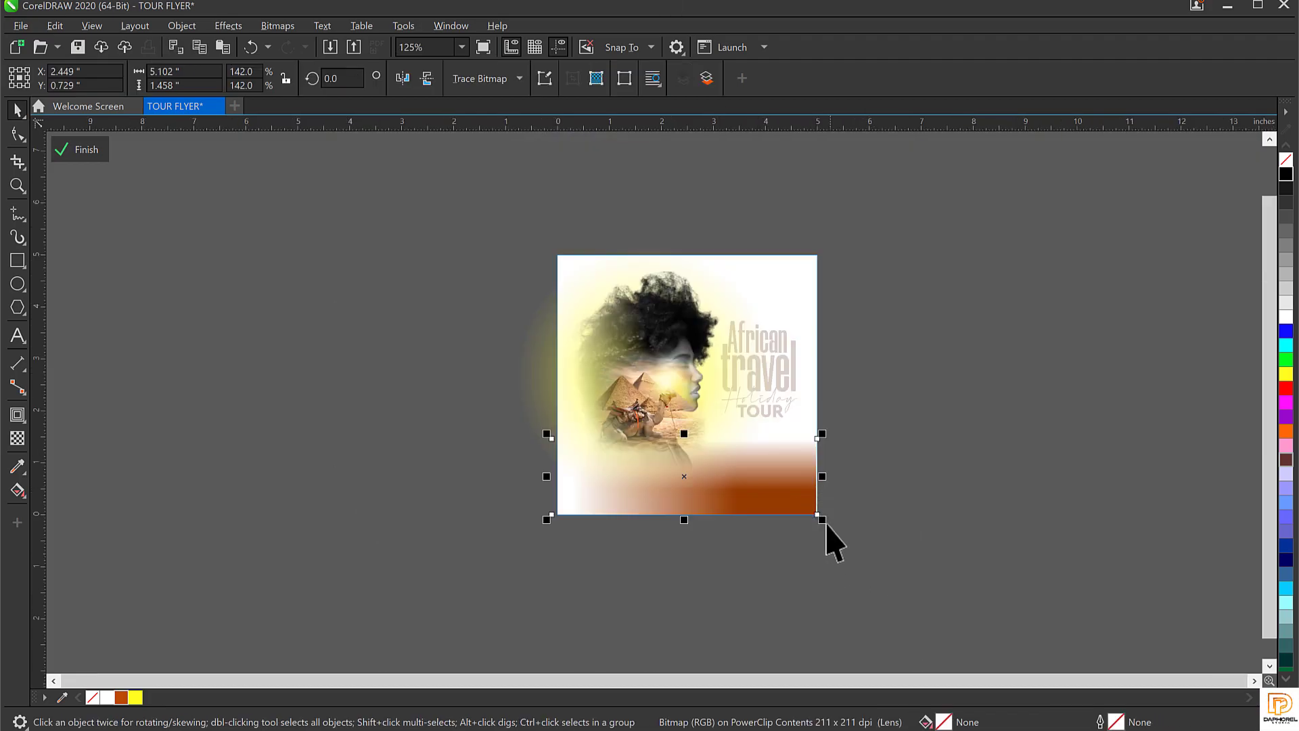
{"action": "left_click_drag", "start_coordinate": [826, 523], "coordinate": [889, 583]}
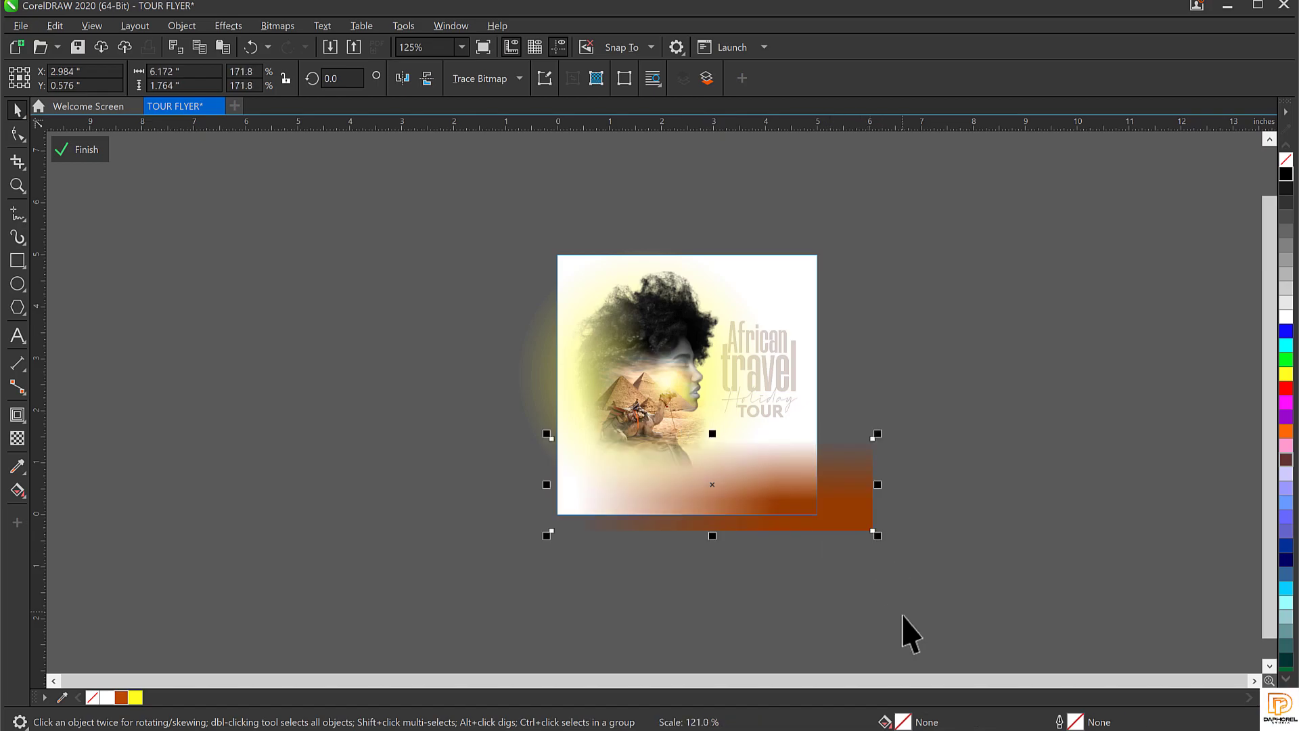
{"action": "left_click_drag", "start_coordinate": [846, 516], "coordinate": [839, 508]}
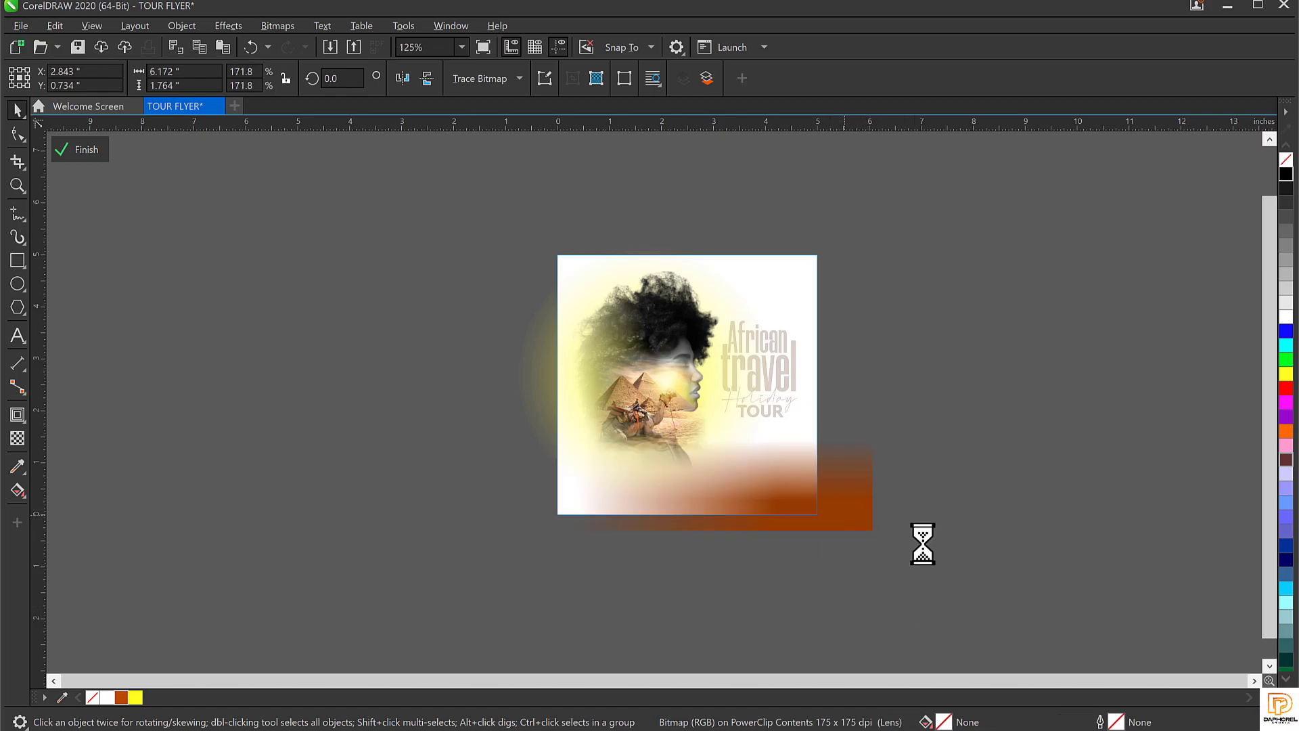
{"action": "left_click", "coordinate": [969, 455], "text": "ctrl"}
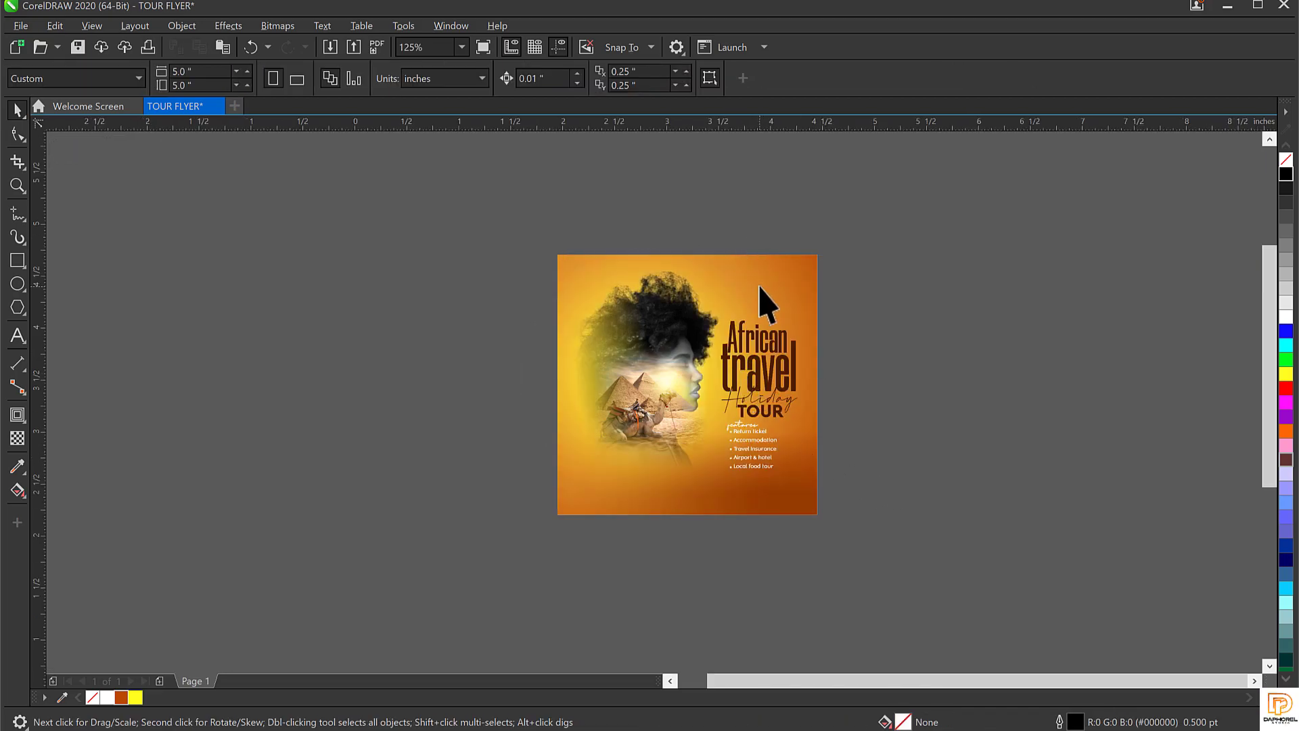
Step: Reopen the background's PowerClip contents and duplicate the brown band straight up to the flyer's top edge
{"action": "scroll", "coordinate": [759, 288], "scroll_direction": "up", "scroll_amount": 2}
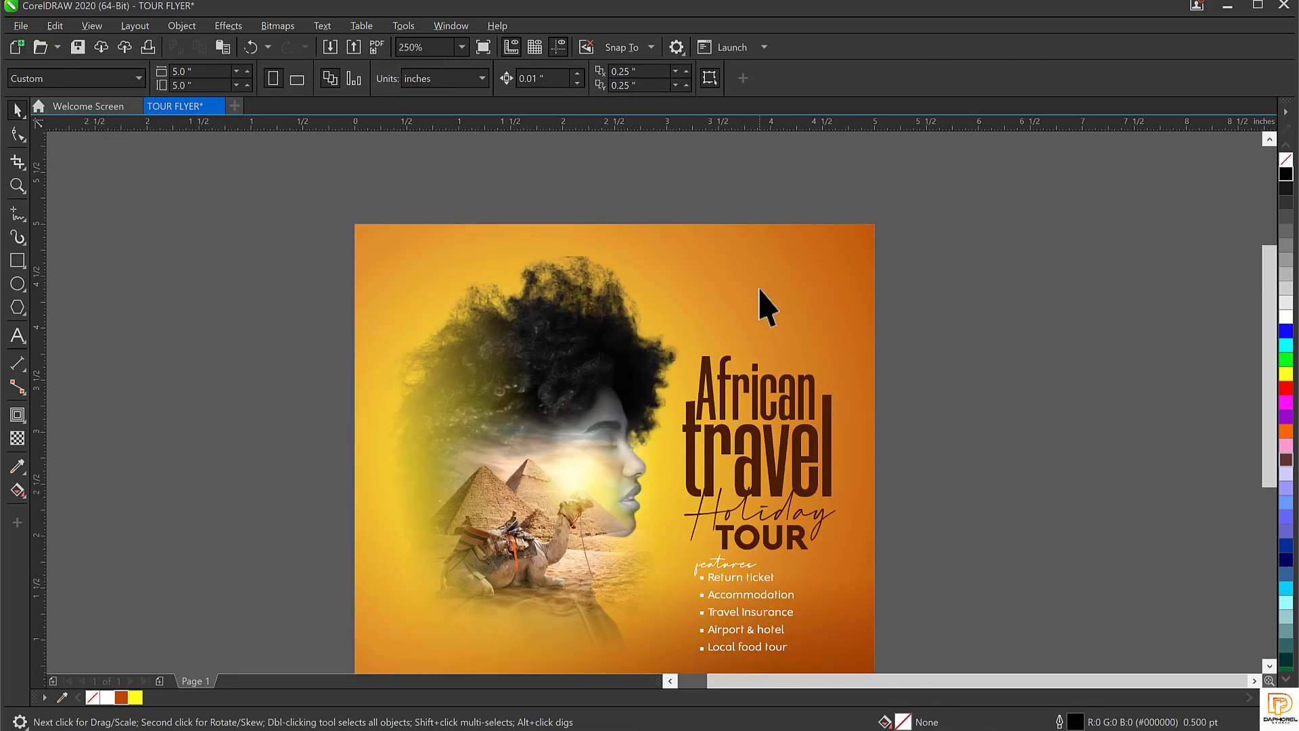
{"action": "key", "text": "shift+F4"}
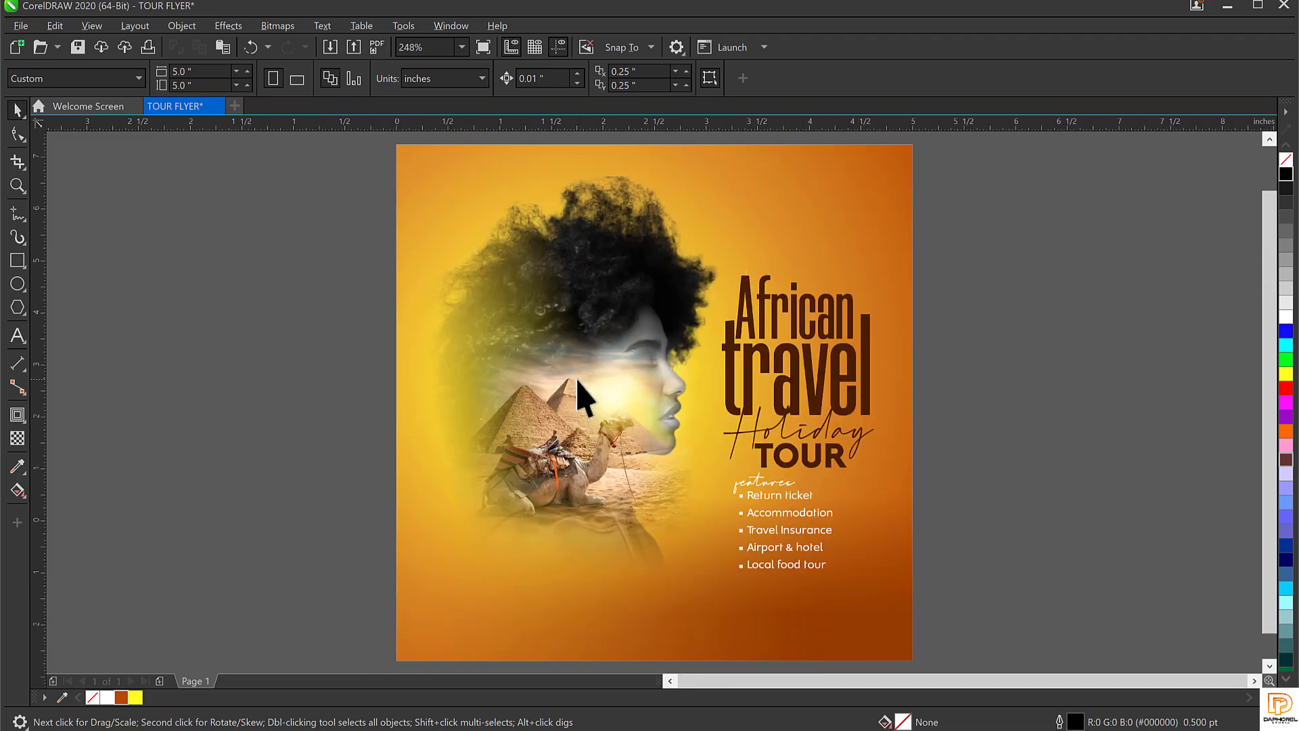
{"action": "scroll", "coordinate": [578, 396], "scroll_direction": "down", "scroll_amount": 2}
{"action": "left_click", "coordinate": [718, 499]}
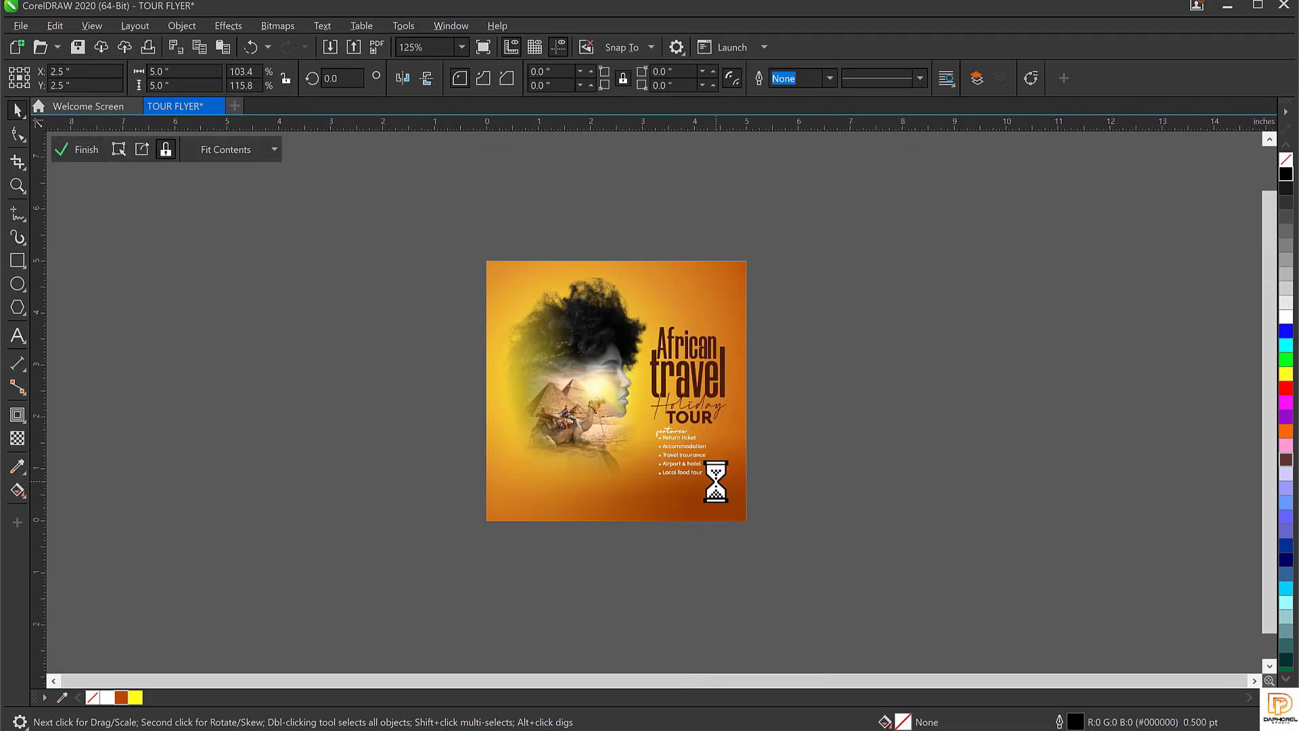
{"action": "left_click", "coordinate": [770, 493]}
{"action": "left_click_drag", "start_coordinate": [766, 499], "coordinate": [759, 274]}
{"action": "right_click", "coordinate": [759, 275]}
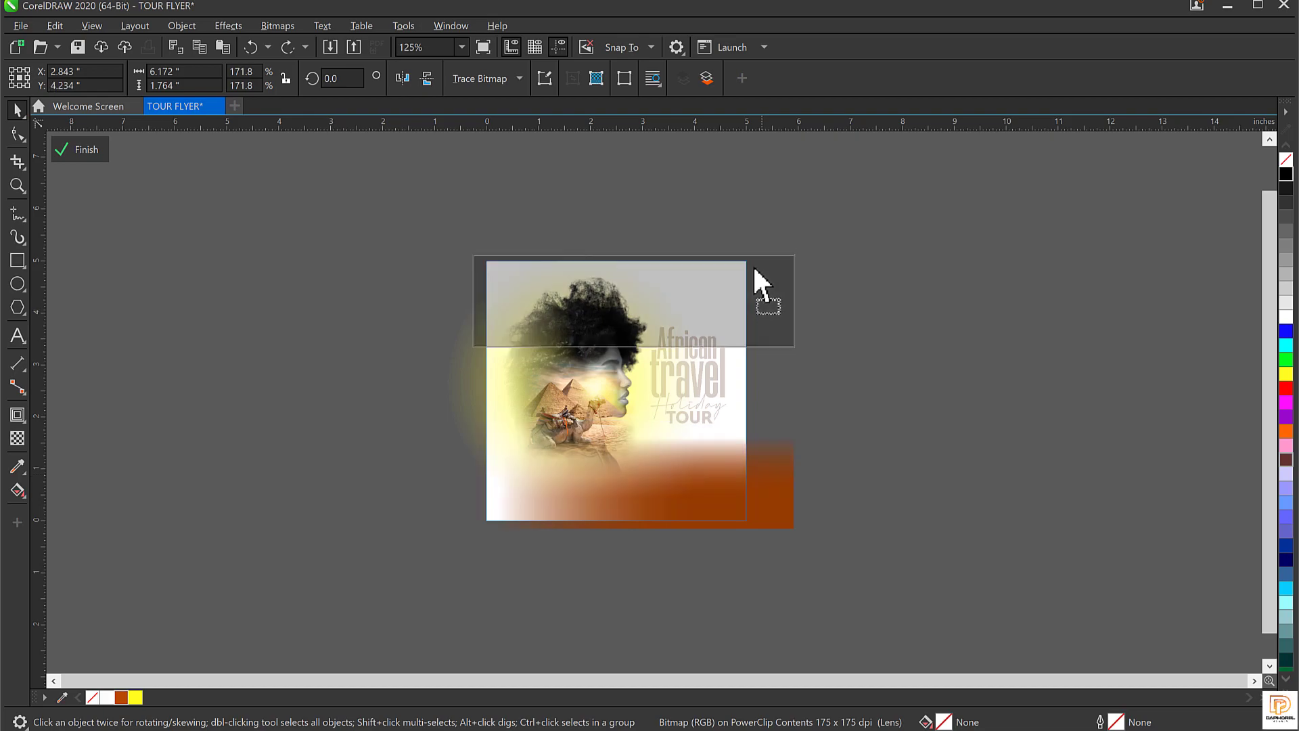
{"action": "left_click_drag", "start_coordinate": [754, 267], "coordinate": [752, 260]}
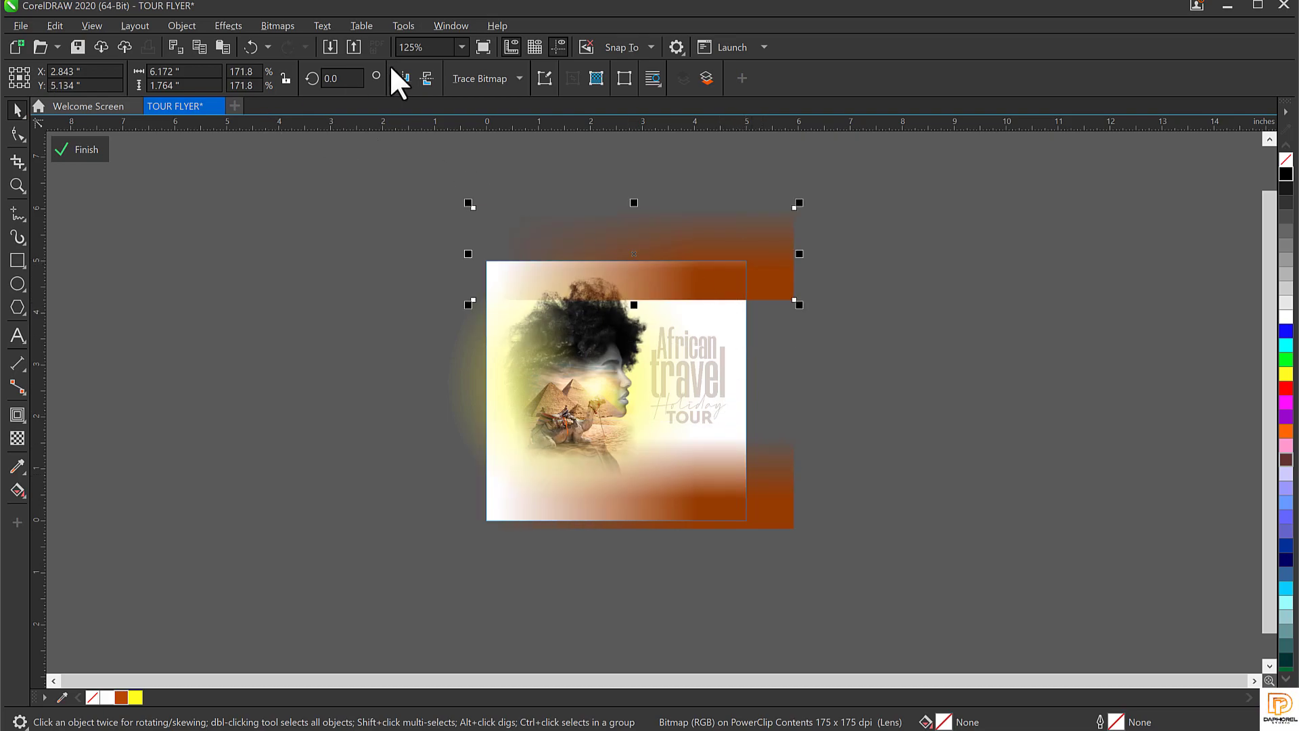
Step: Mirror the upper brown band vertically, lower it to about Y 4.709 inches, and finish editing the PowerClip
{"action": "left_click", "coordinate": [427, 79]}
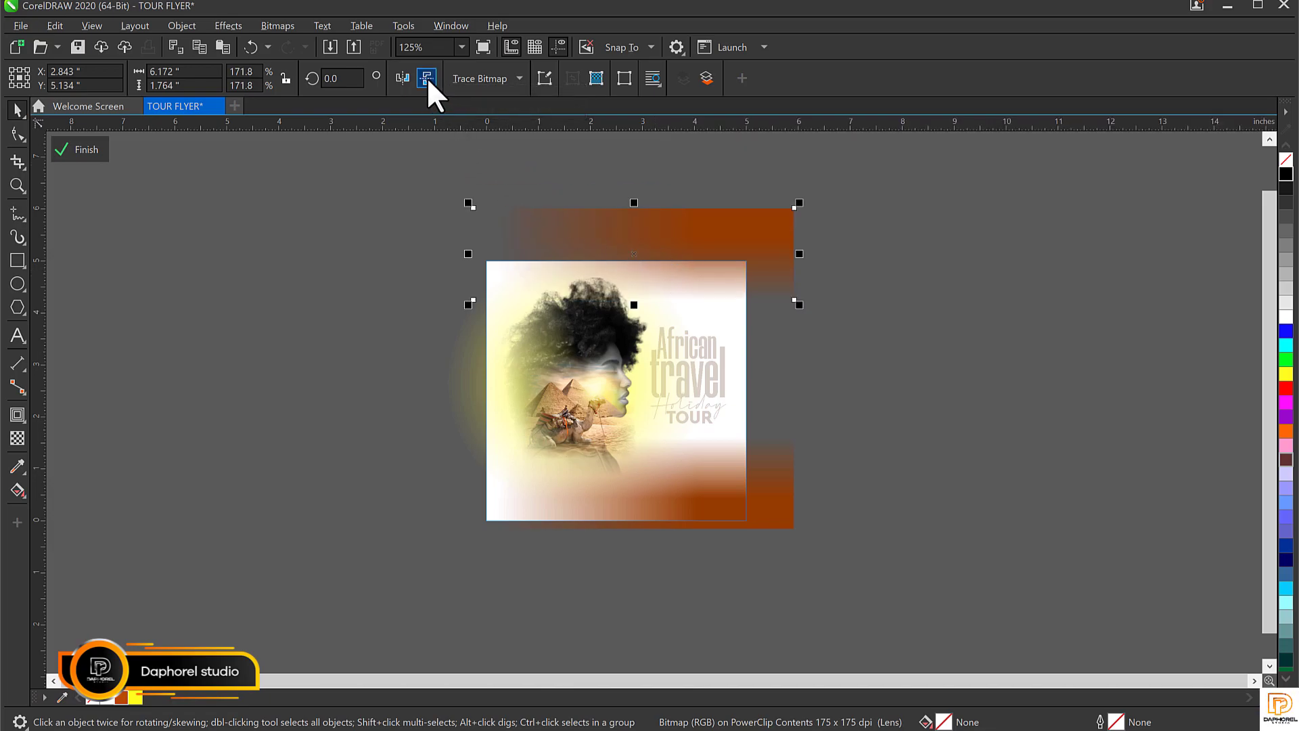
{"action": "left_click_drag", "start_coordinate": [701, 237], "coordinate": [698, 259]}
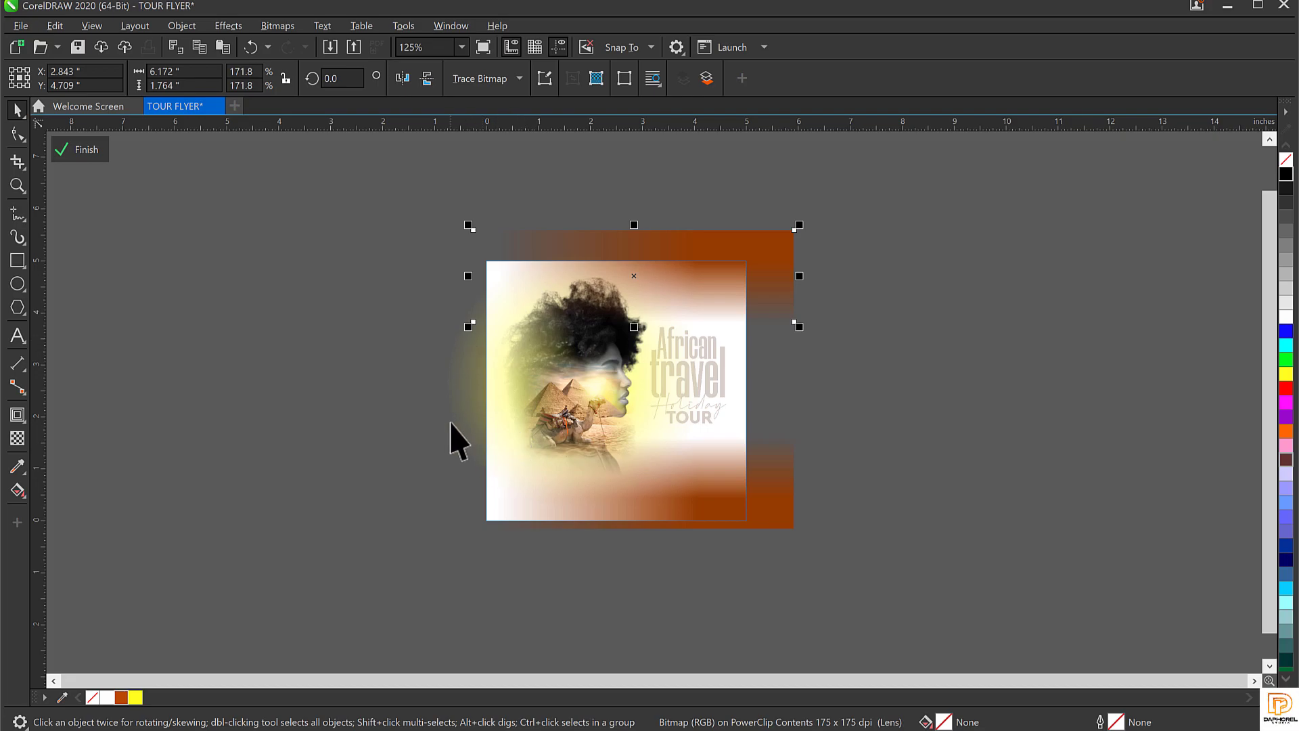
{"action": "left_click", "coordinate": [433, 308]}
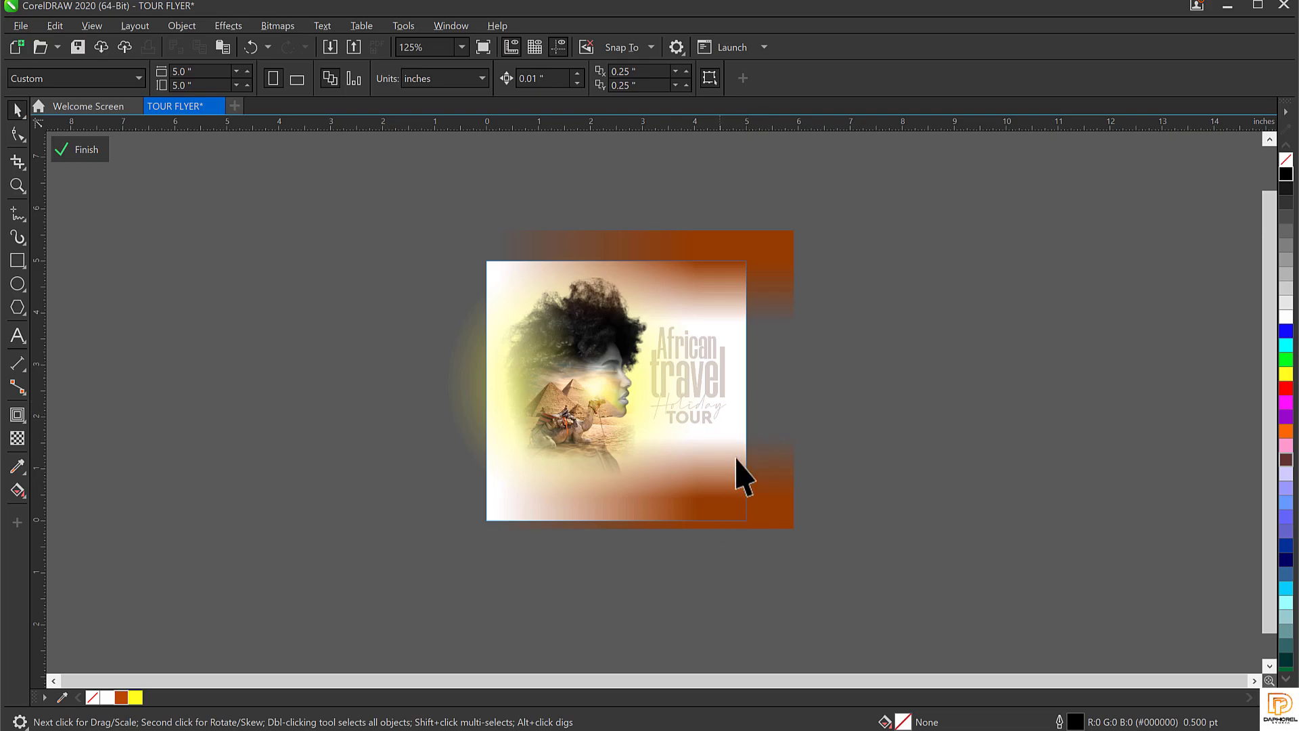
{"action": "left_click", "coordinate": [931, 370], "text": "ctrl"}
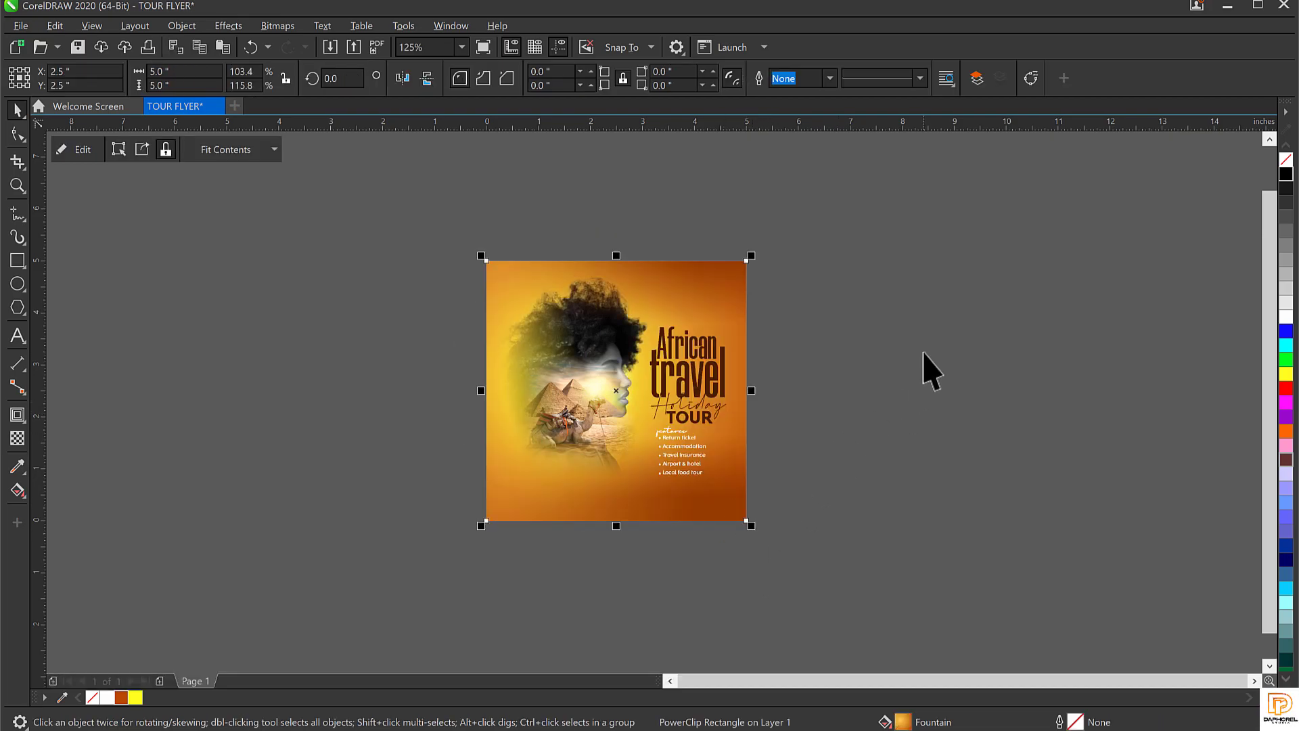
{"action": "key", "text": "shift+F2"}
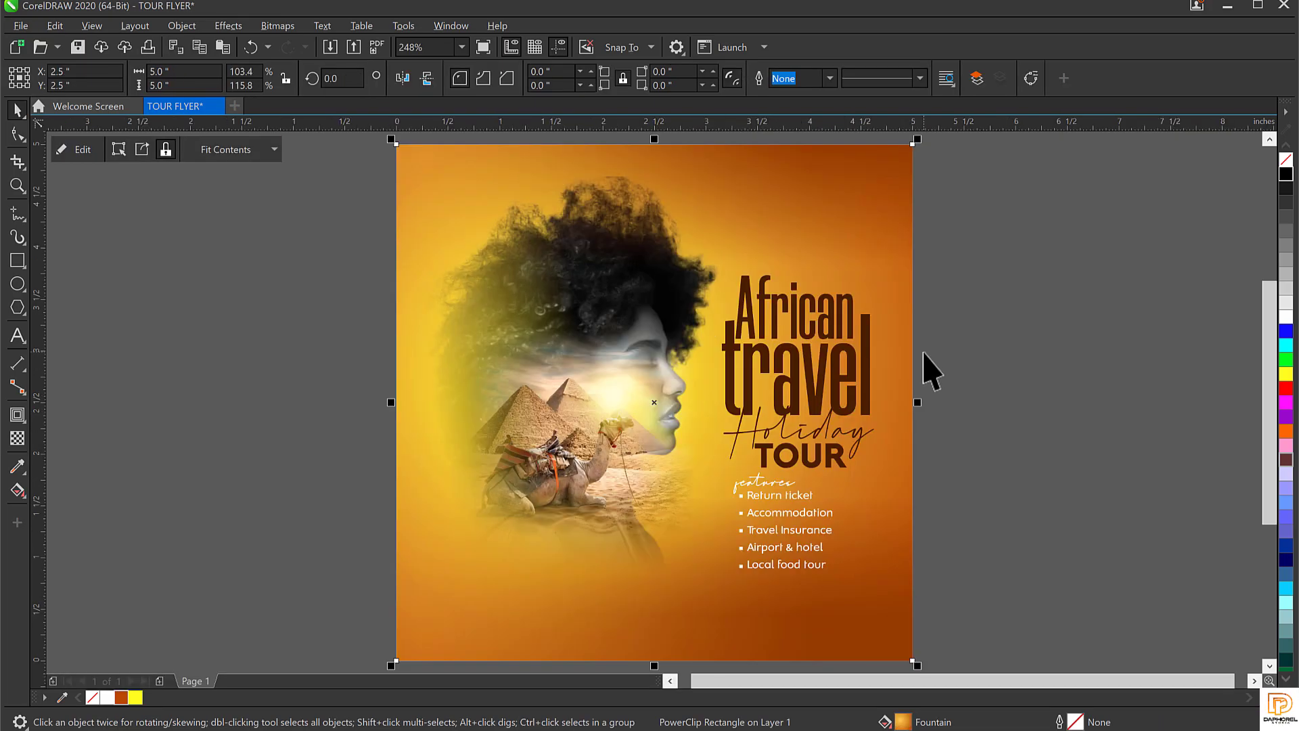
{"action": "left_click", "coordinate": [804, 218]}
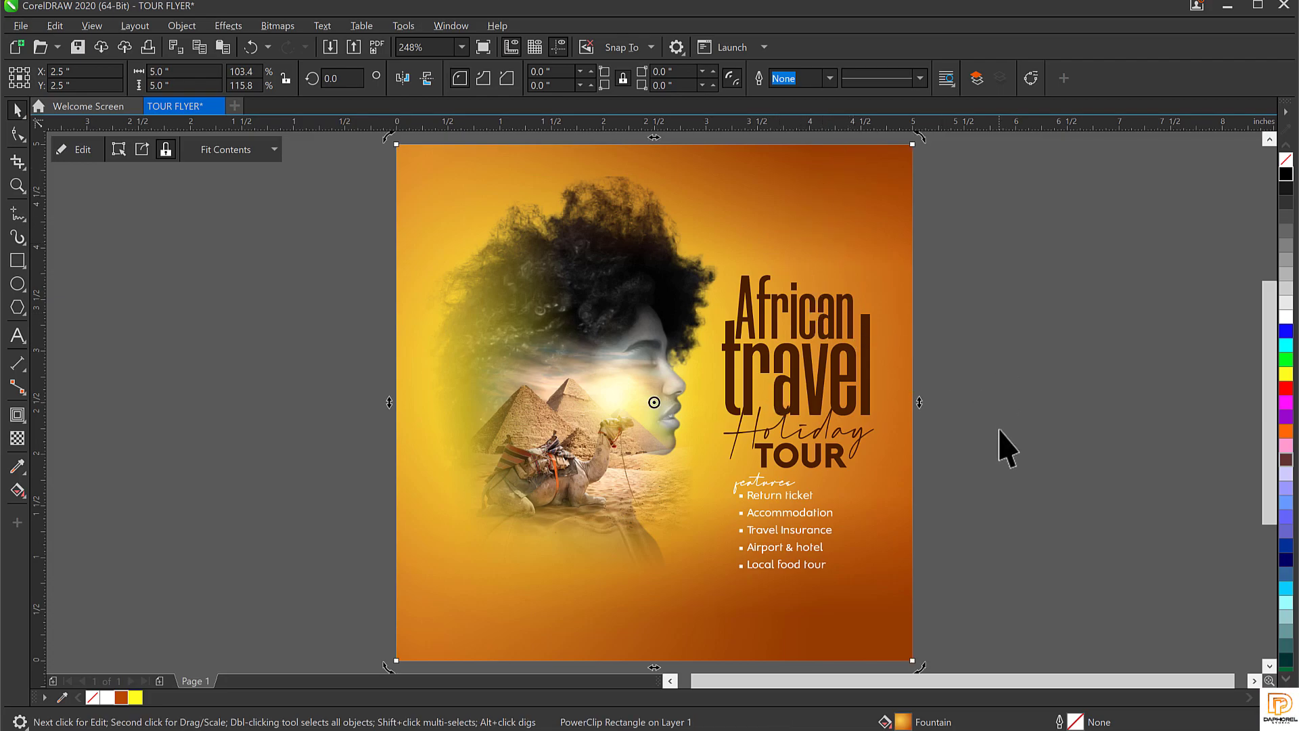
{"action": "left_click", "coordinate": [961, 266]}
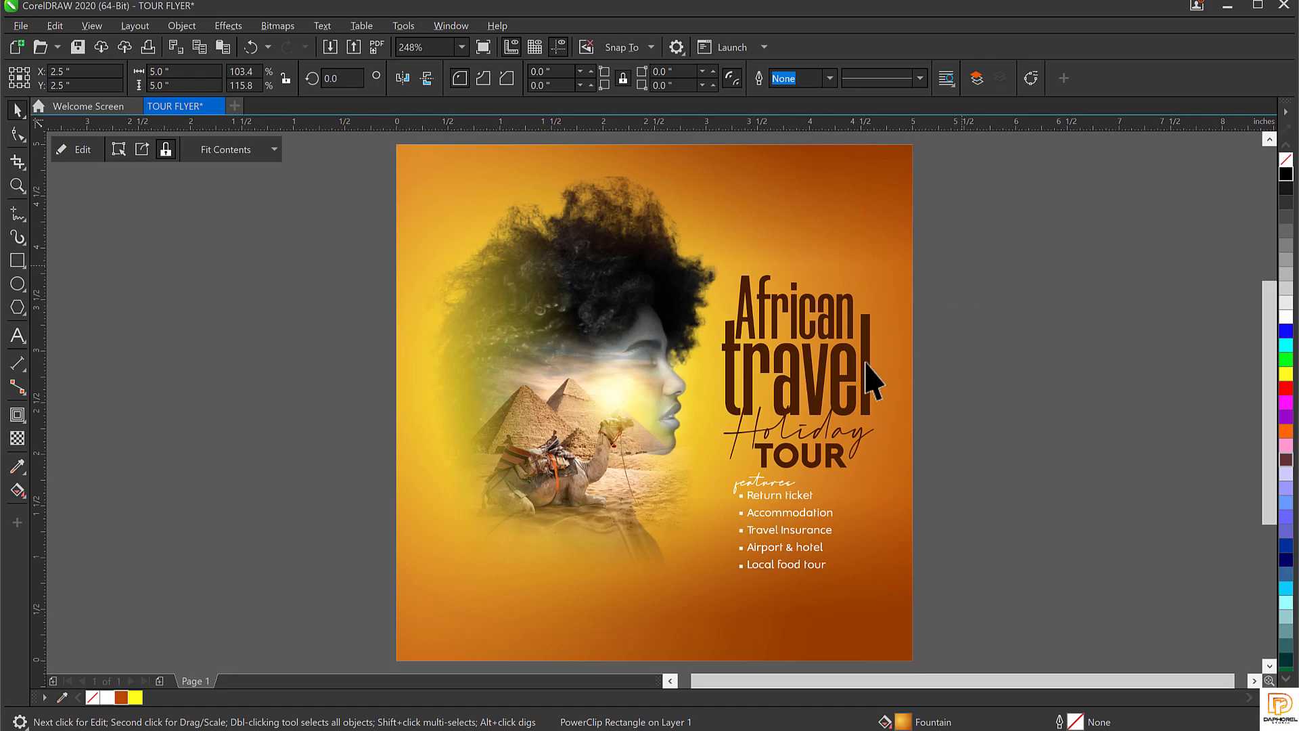
{"action": "left_click", "coordinate": [839, 564]}
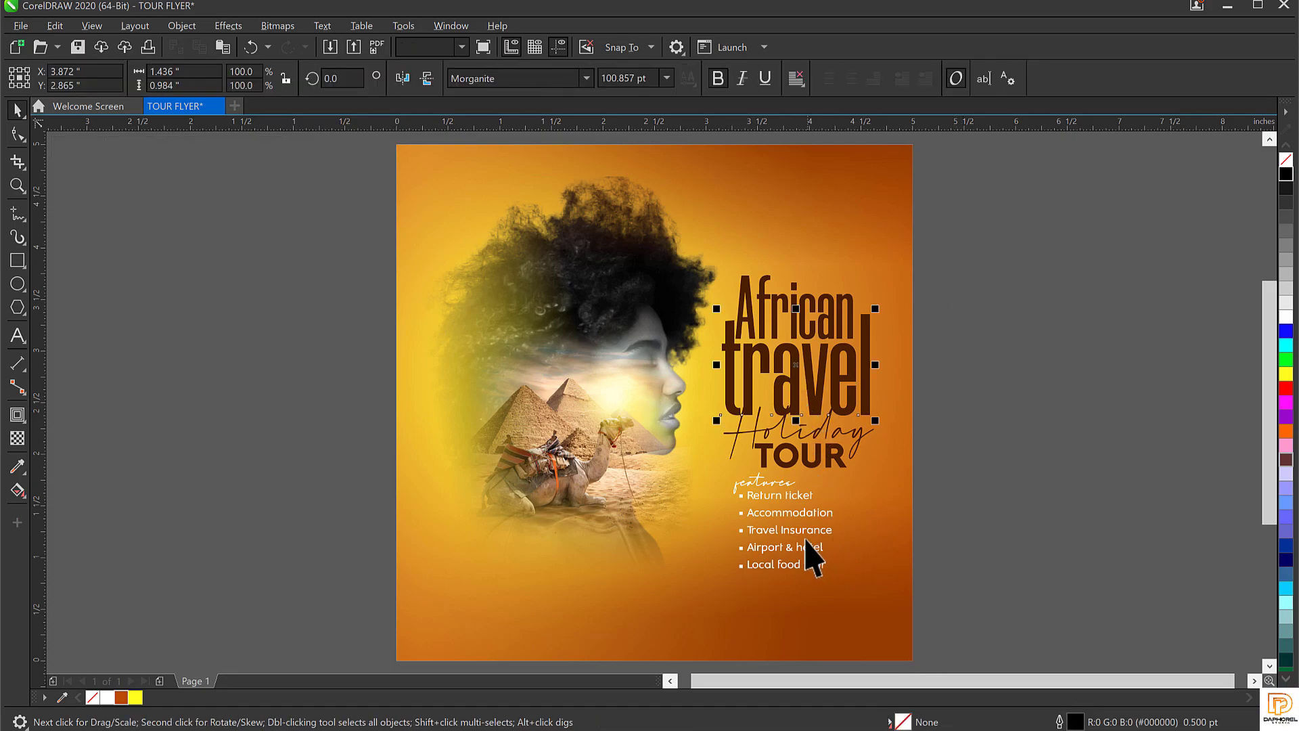
{"action": "left_click", "coordinate": [801, 514]}
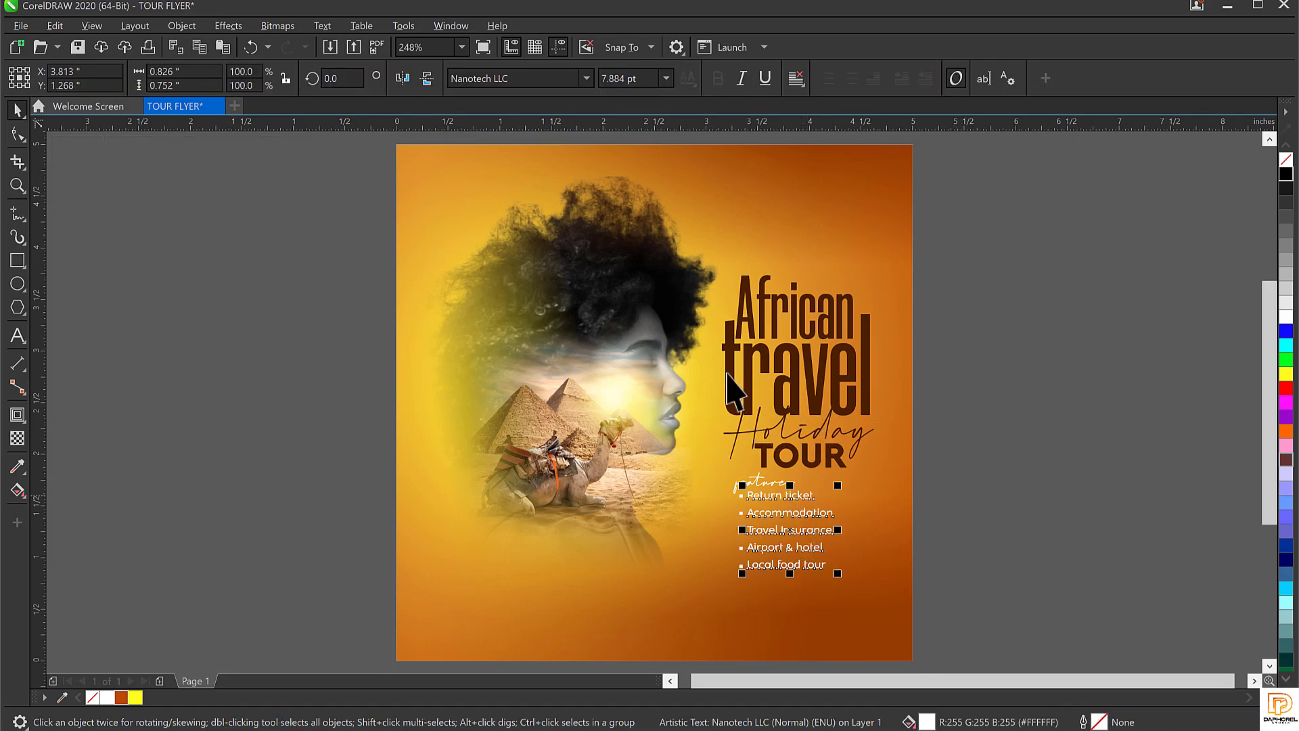
{"action": "left_click", "coordinate": [983, 356]}
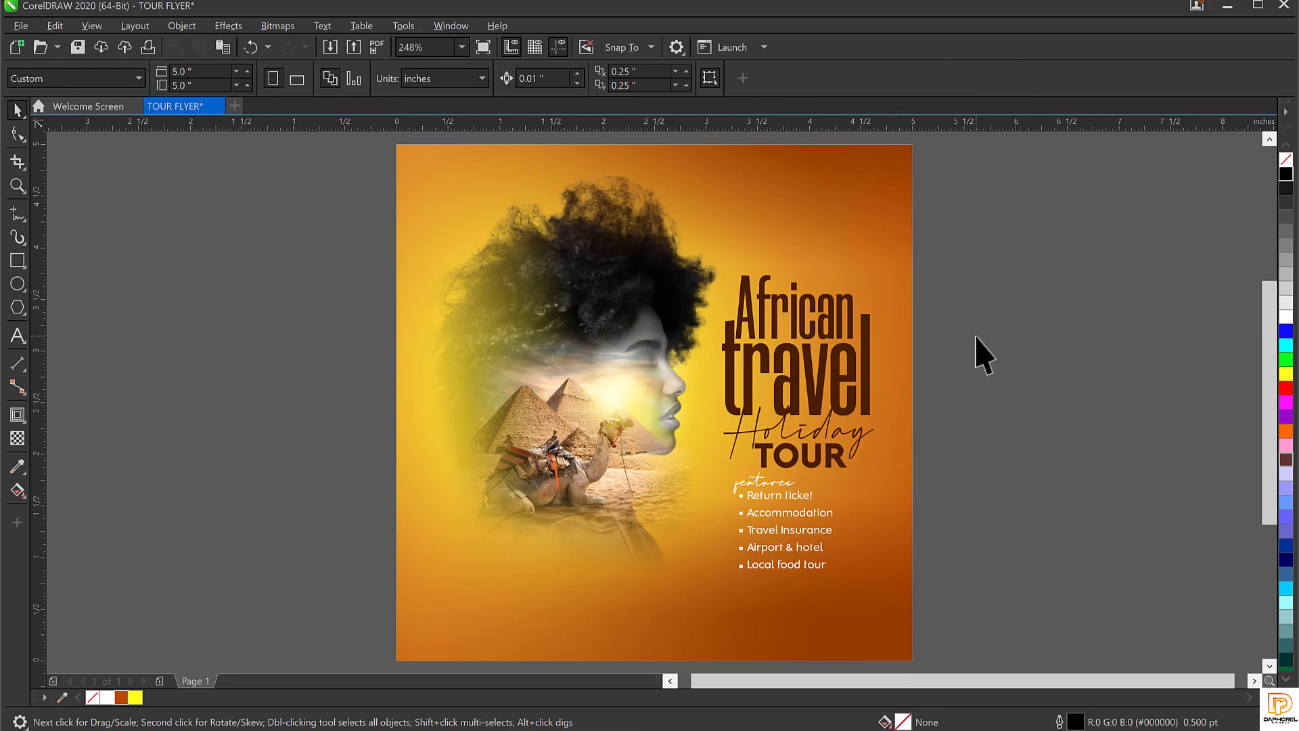